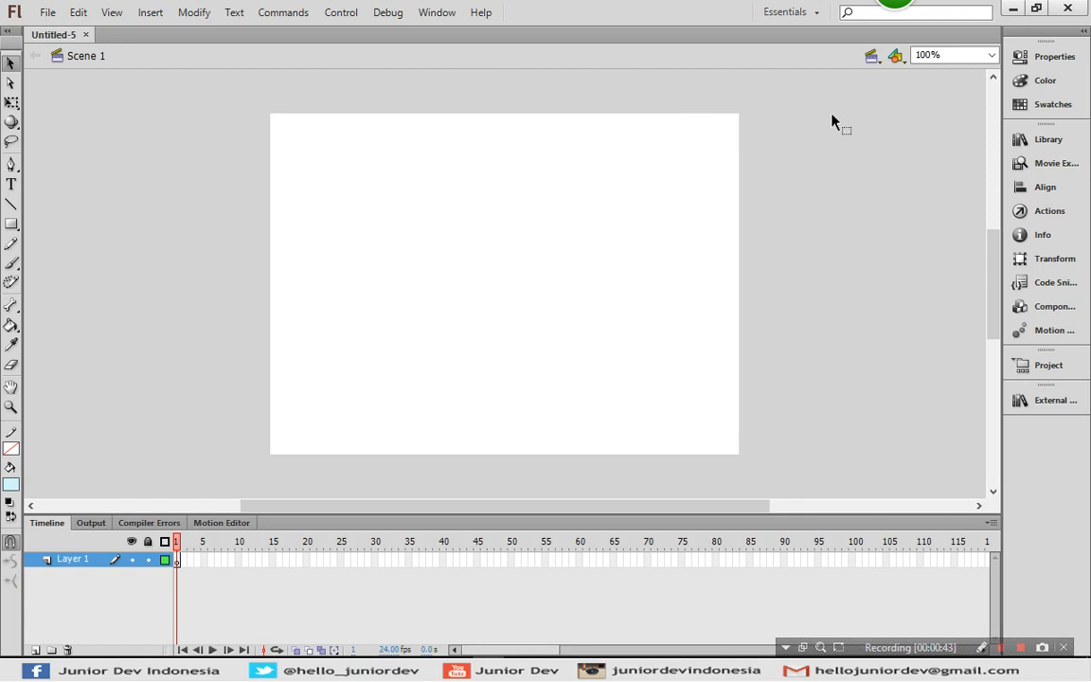
Step: Set the document size to 800 x 600 px and fit the stage in the window
{"action": "left_click", "coordinate": [1044, 56]}
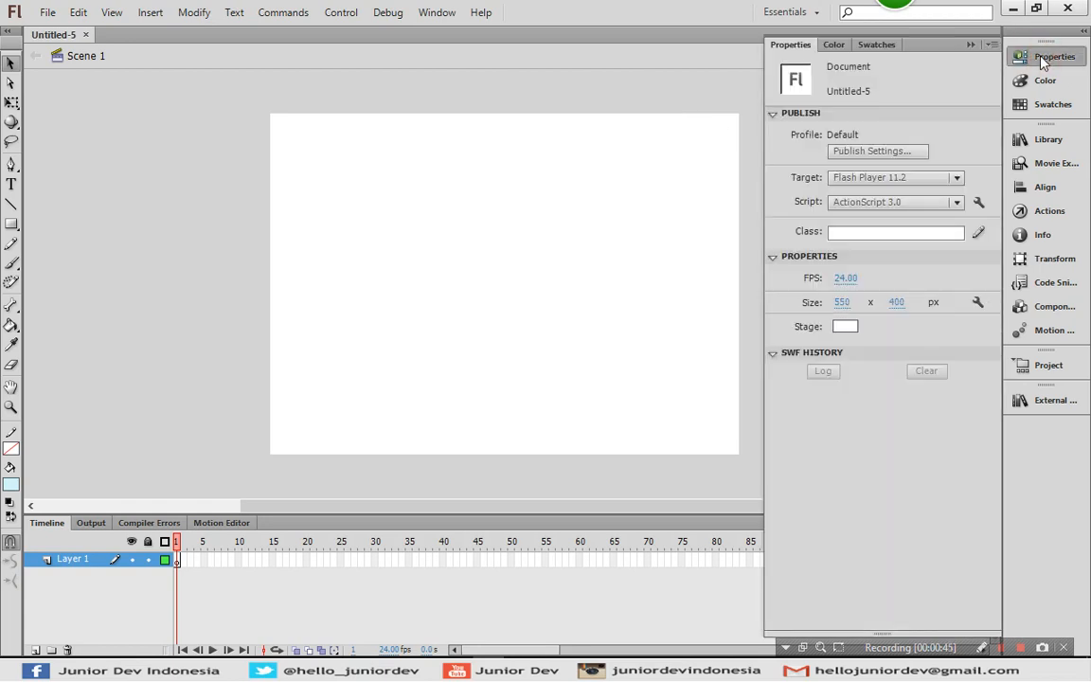
{"action": "left_click", "coordinate": [847, 301]}
{"action": "type", "text": "800"}
{"action": "left_click", "coordinate": [896, 303]}
{"action": "type", "text": "600"}
{"action": "key", "text": "Return"}
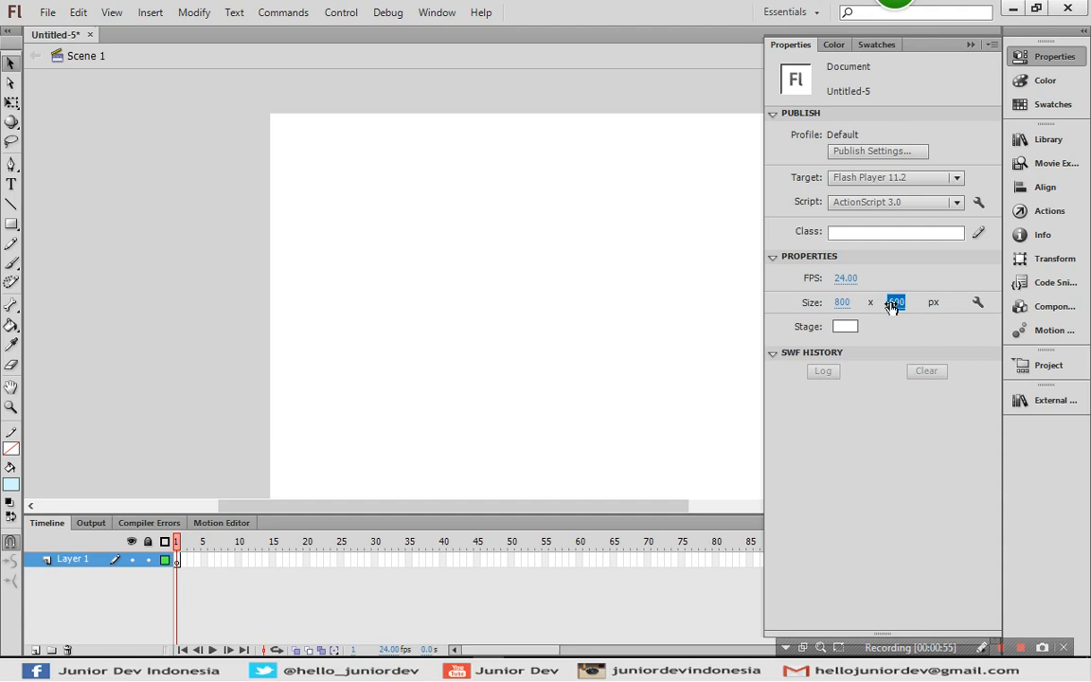
{"action": "left_click", "coordinate": [733, 228]}
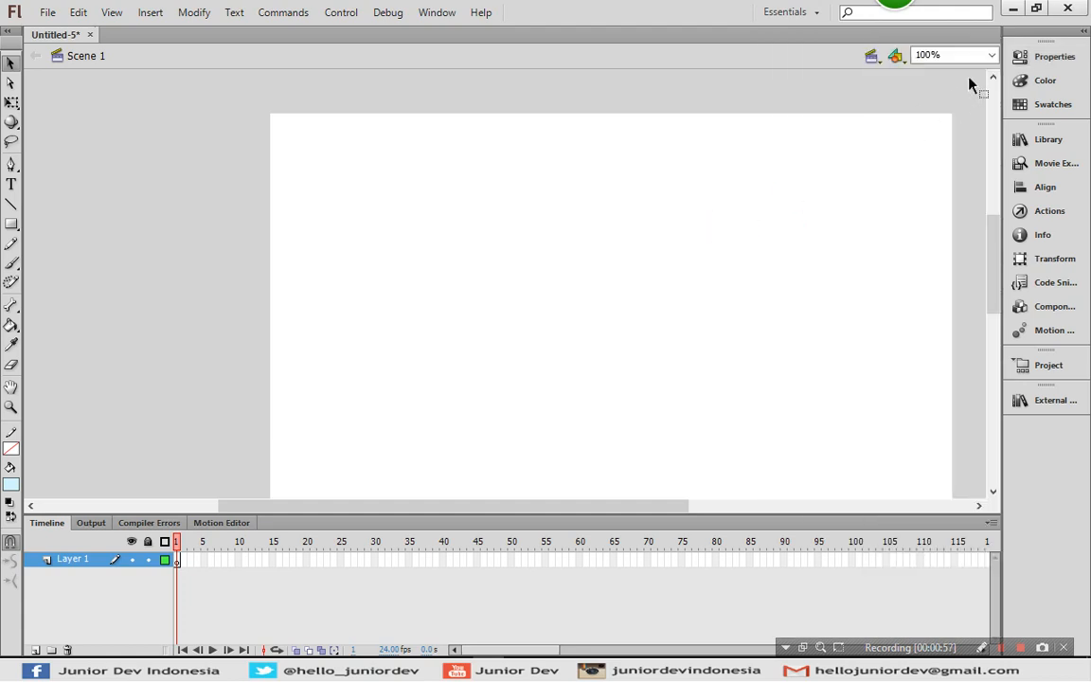
{"action": "left_click", "coordinate": [992, 55]}
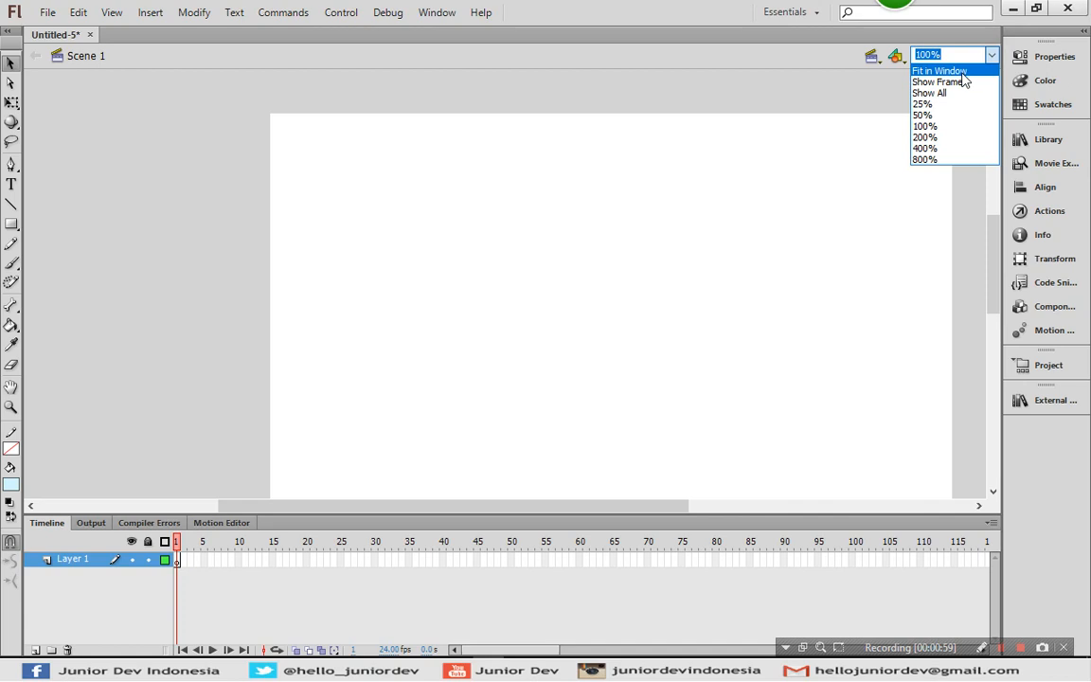
{"action": "left_click", "coordinate": [962, 72]}
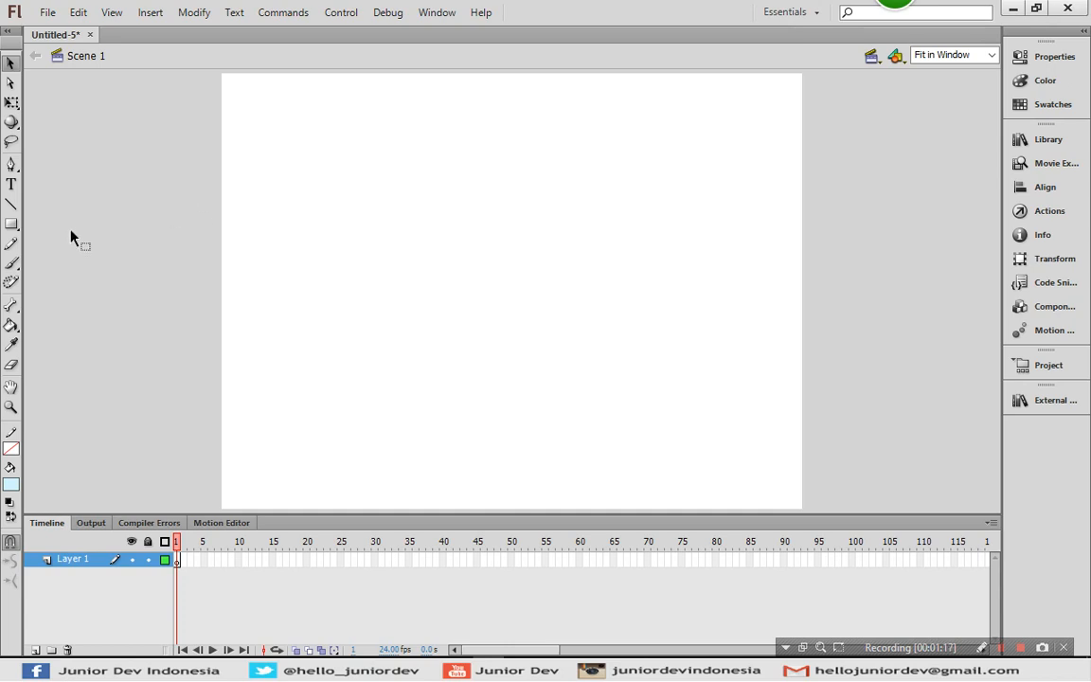
Step: Draw a strokeless rectangle about 250 px wide and 176 px high, filled with light blue (RGB 185, 238, 253)
{"action": "left_click", "coordinate": [11, 226]}
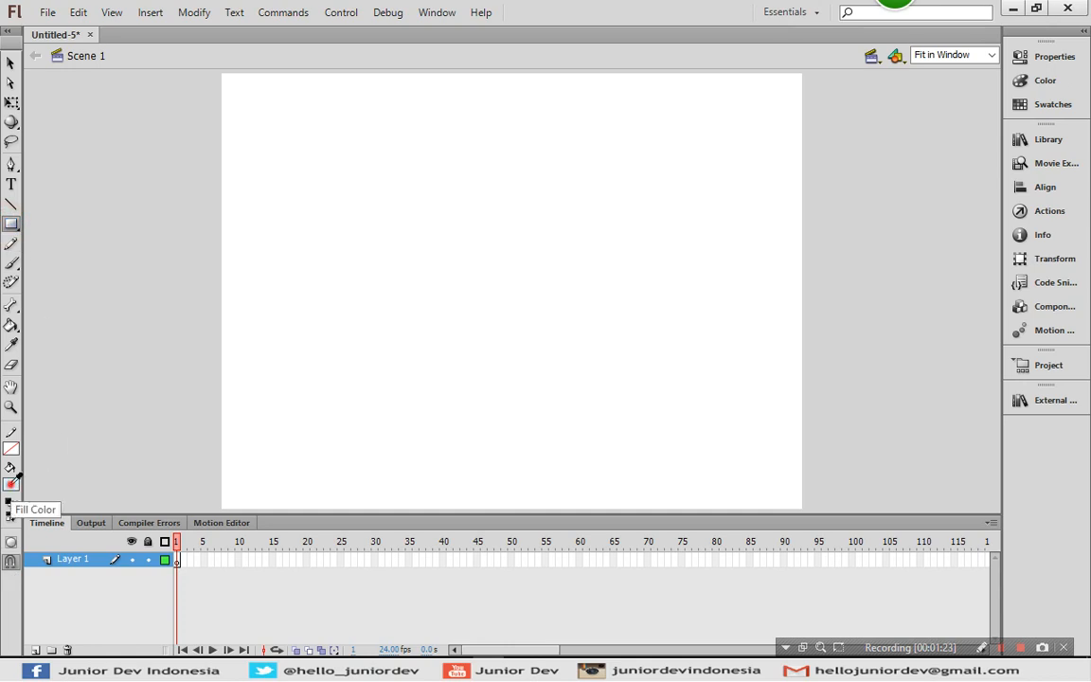
{"action": "left_click", "coordinate": [16, 481]}
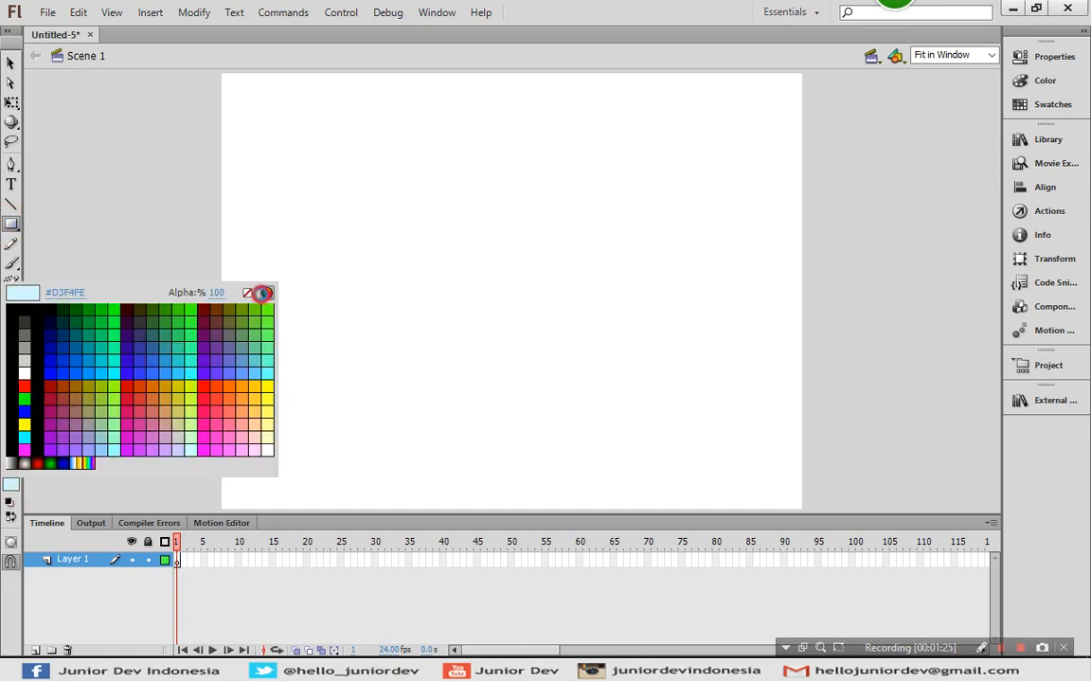
{"action": "left_click", "coordinate": [263, 294]}
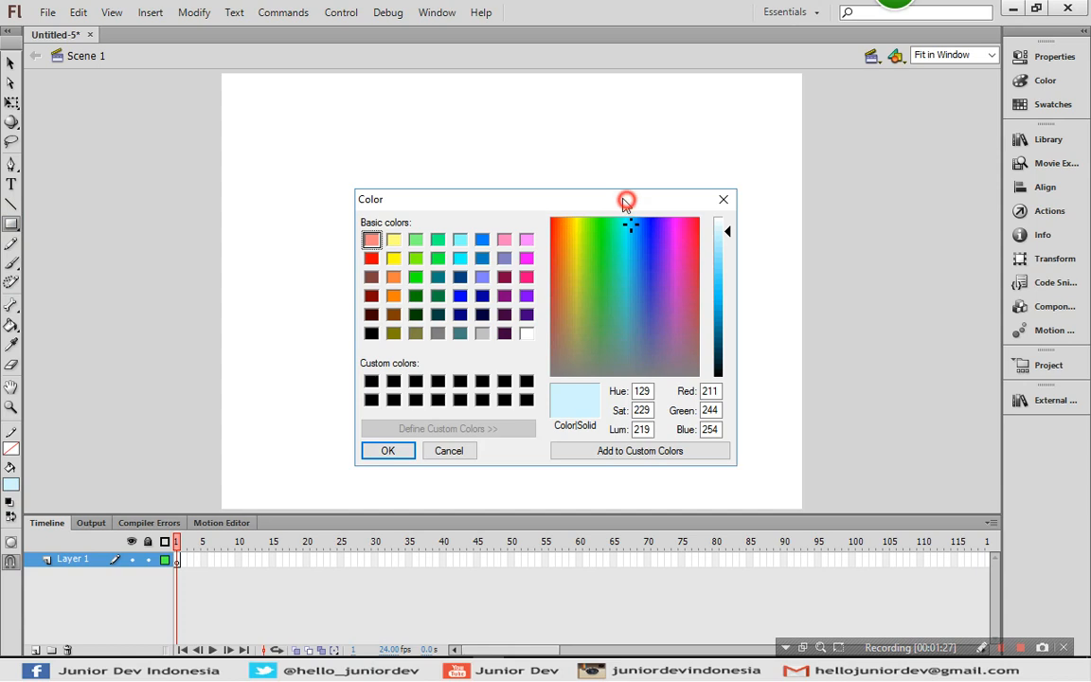
{"action": "left_click_drag", "start_coordinate": [625, 202], "coordinate": [575, 165]}
{"action": "left_click", "coordinate": [678, 196]}
{"action": "left_click_drag", "start_coordinate": [679, 201], "coordinate": [679, 209]}
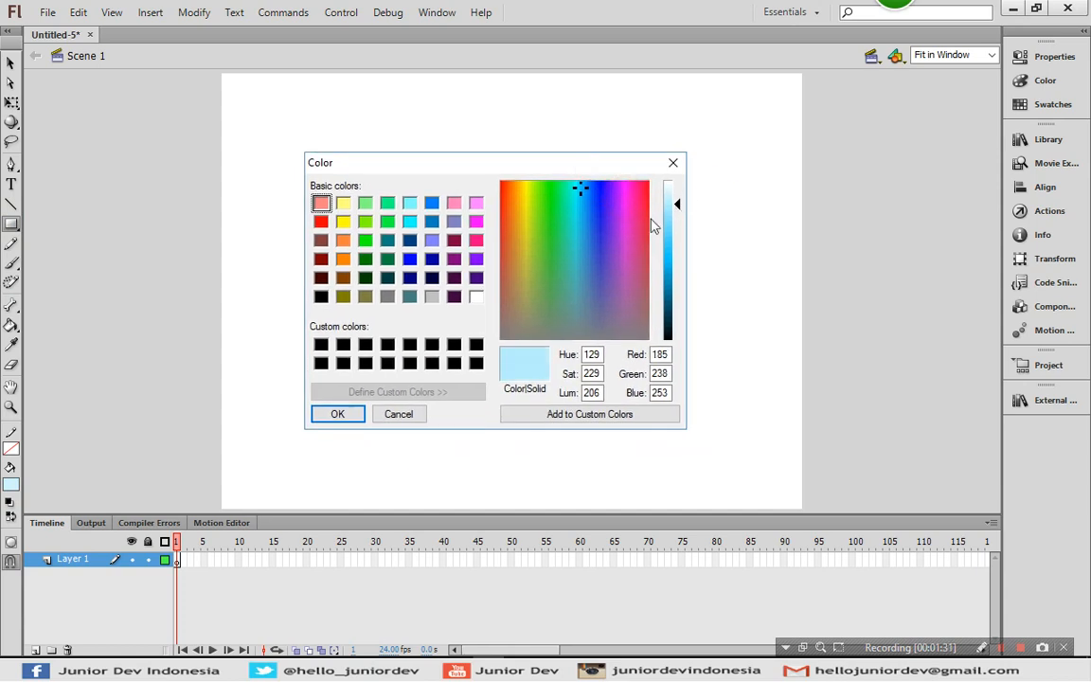
{"action": "left_click", "coordinate": [337, 417]}
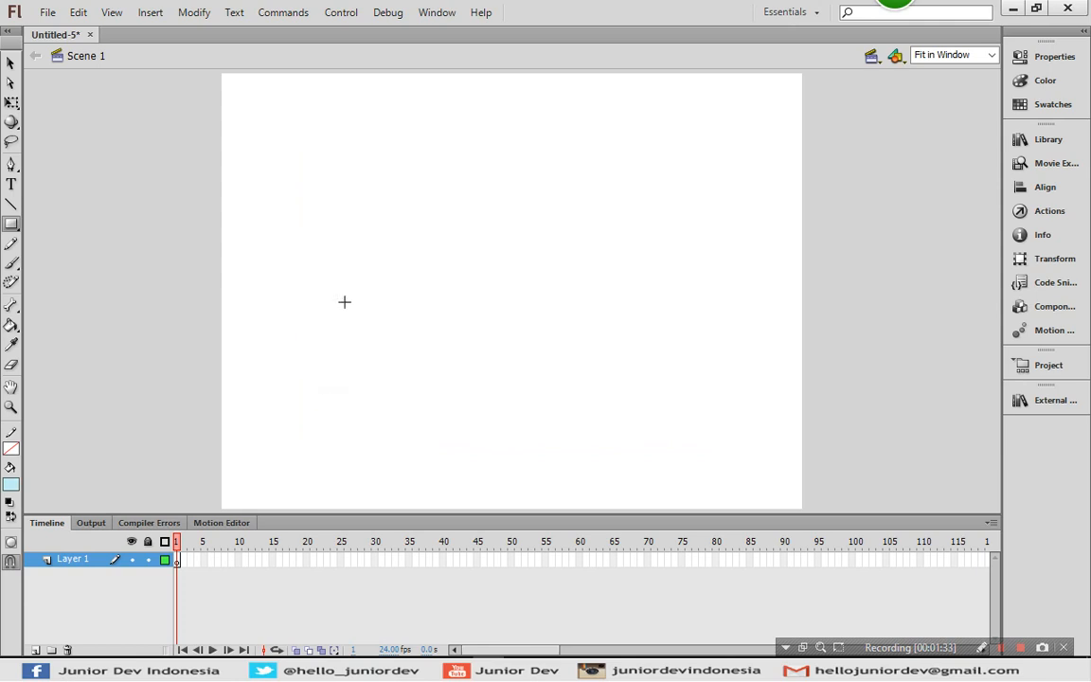
{"action": "left_click_drag", "start_coordinate": [317, 179], "coordinate": [500, 307]}
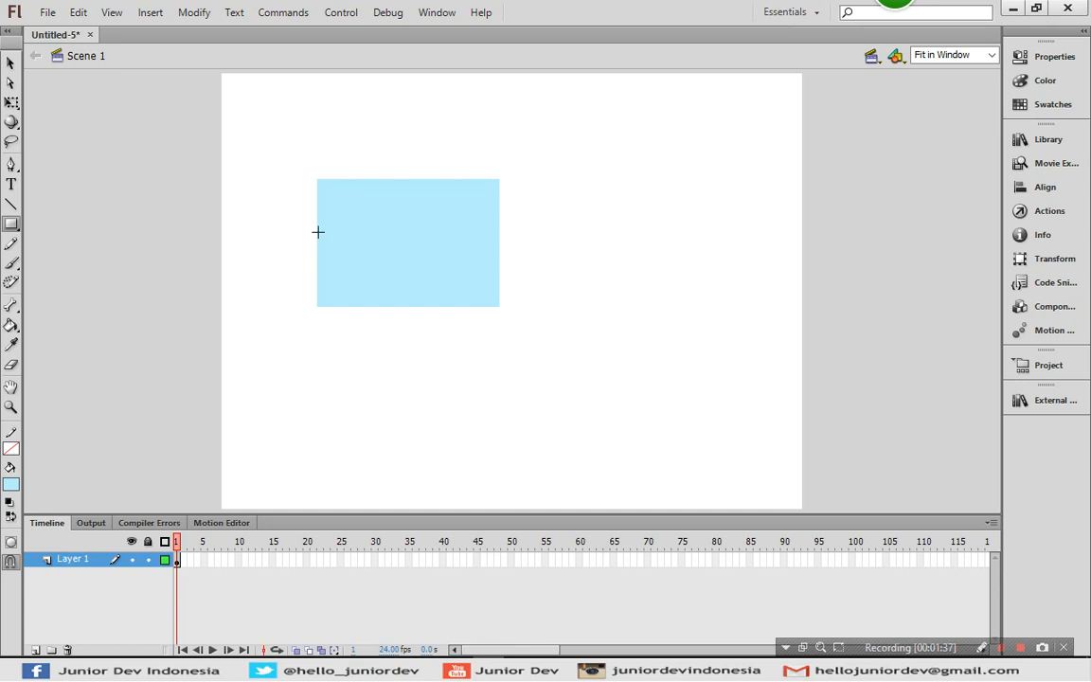
Step: Set the light blue rectangle's width to 800 px and its height to 600 px
{"action": "left_click", "coordinate": [12, 64]}
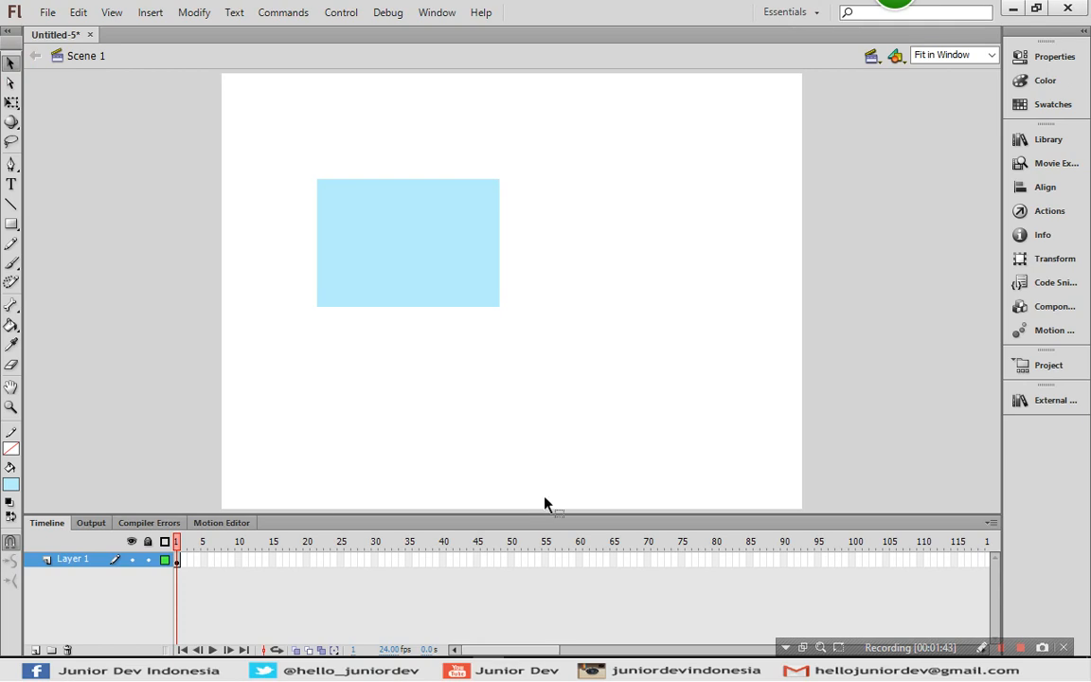
{"action": "left_click", "coordinate": [366, 235]}
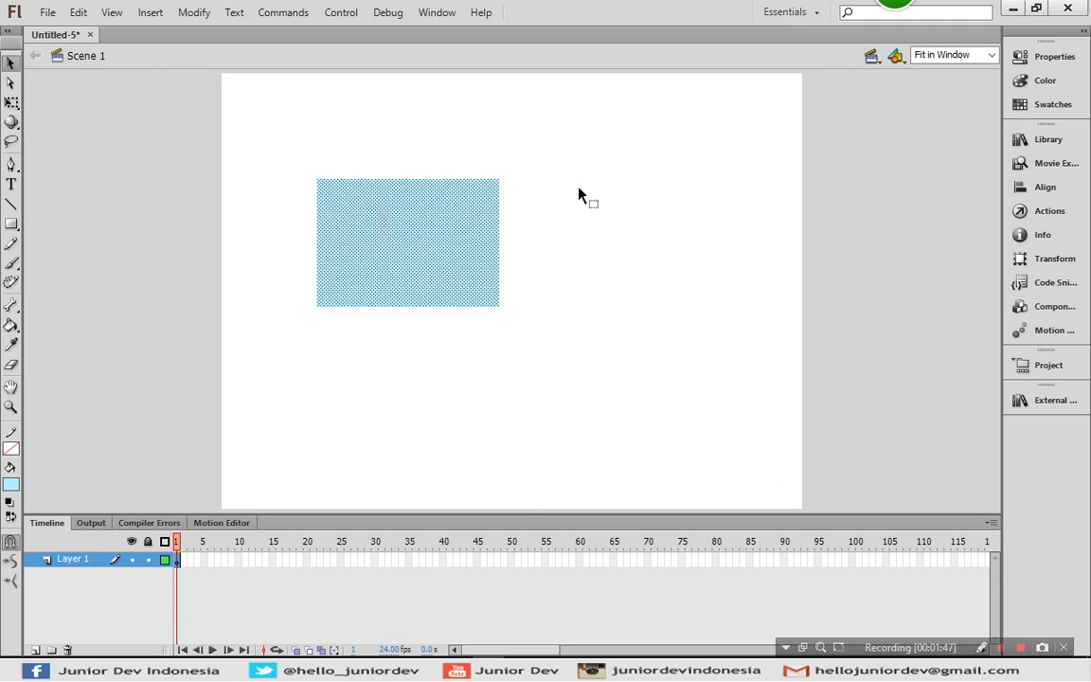
{"action": "left_click", "coordinate": [1050, 58]}
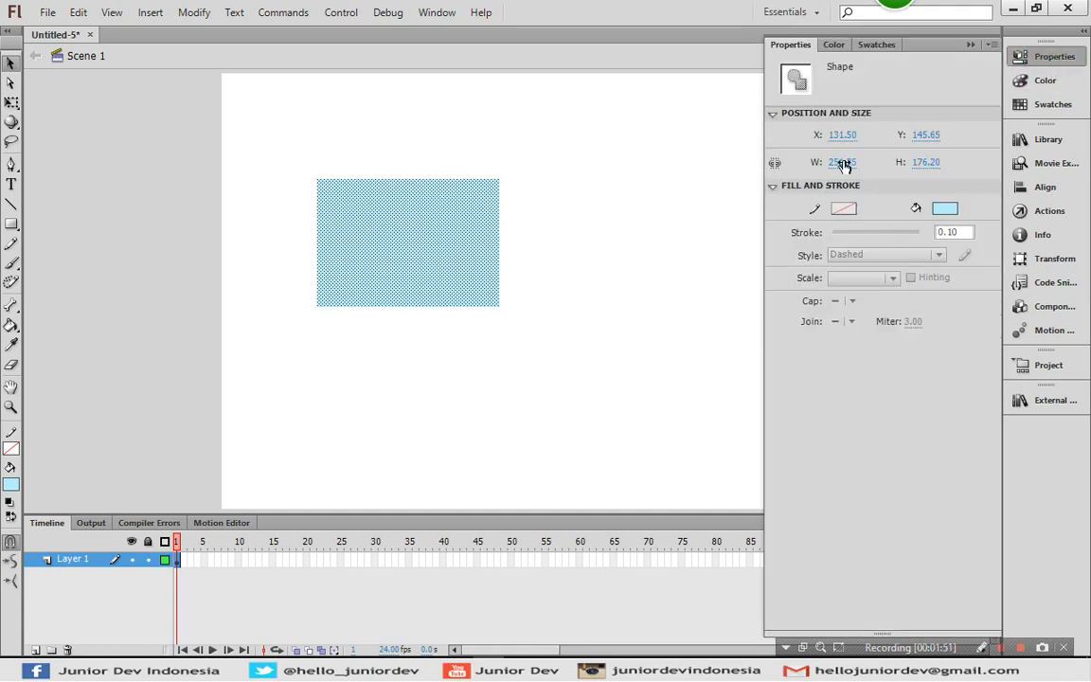
{"action": "left_click", "coordinate": [843, 164]}
{"action": "type", "text": "800"}
{"action": "key", "text": "Tab"}
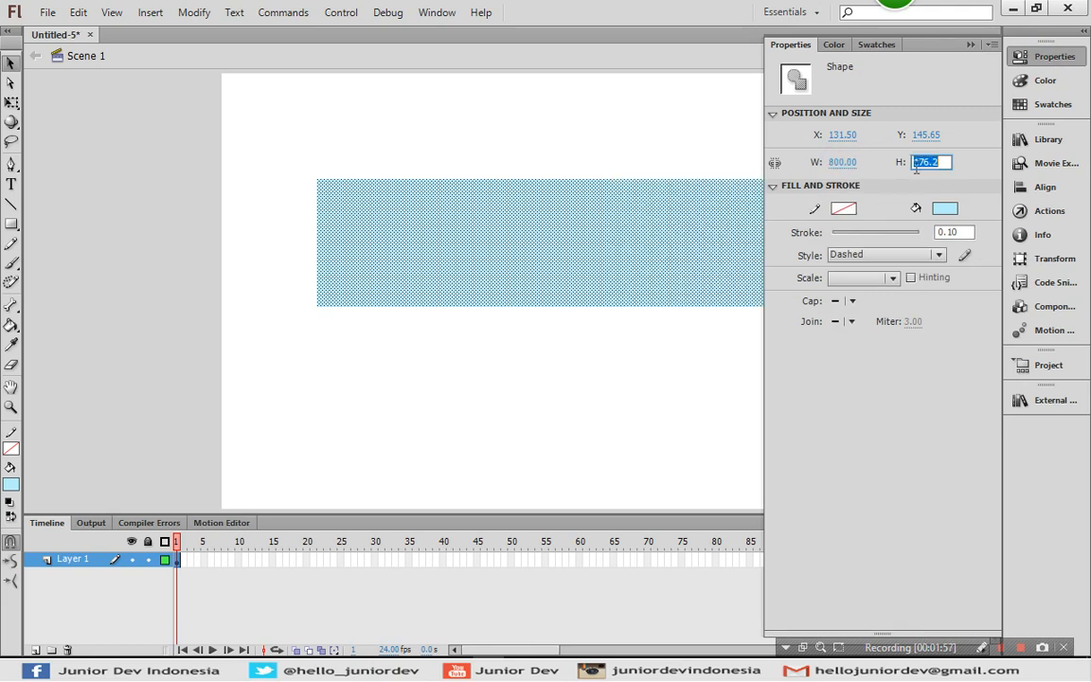
{"action": "type", "text": "600"}
{"action": "key", "text": "Return"}
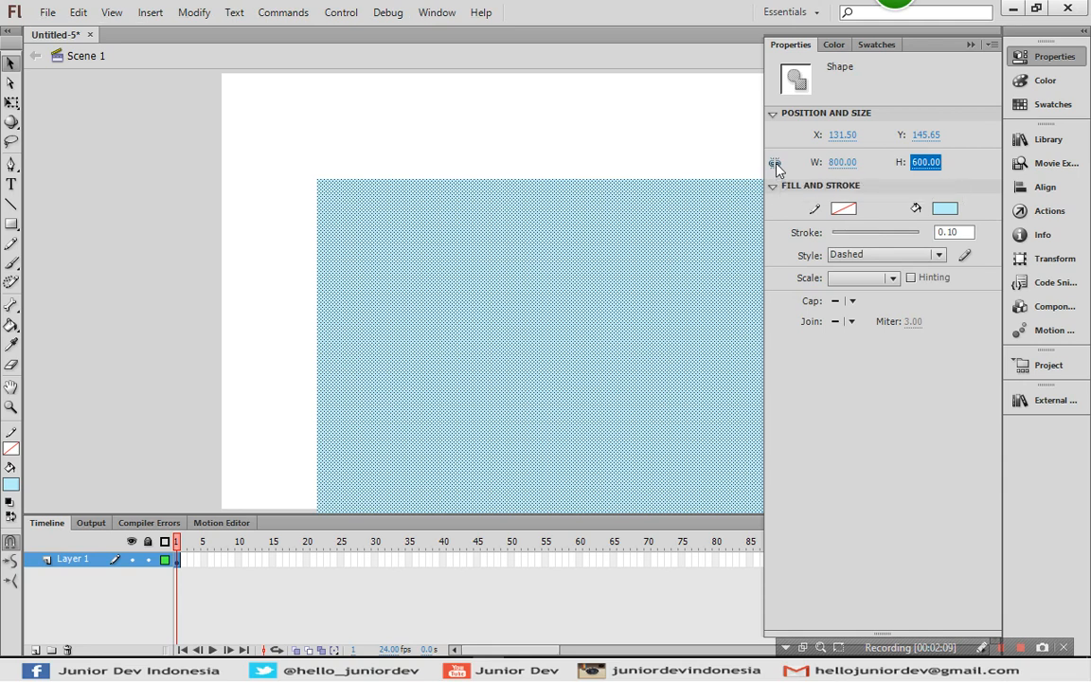
Step: Position the rectangle at X 0 and Y 0 so it covers the stage, and deselect it
{"action": "left_click", "coordinate": [845, 136]}
{"action": "type", "text": "0"}
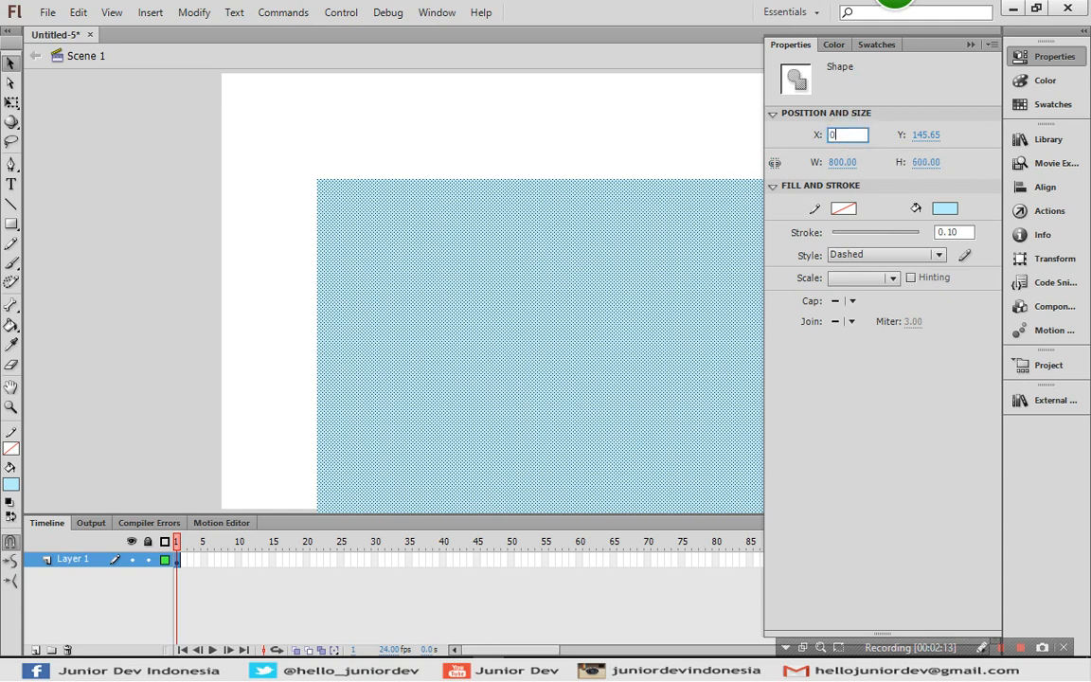
{"action": "key", "text": "Return"}
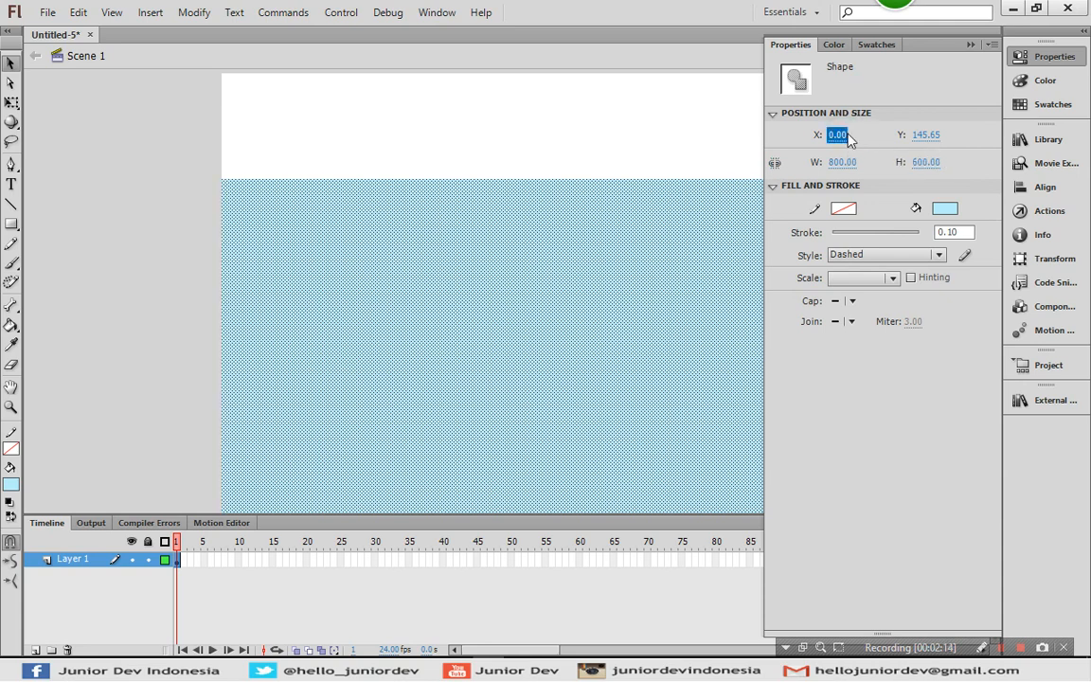
{"action": "left_click", "coordinate": [921, 137]}
{"action": "type", "text": "0"}
{"action": "key", "text": "Return"}
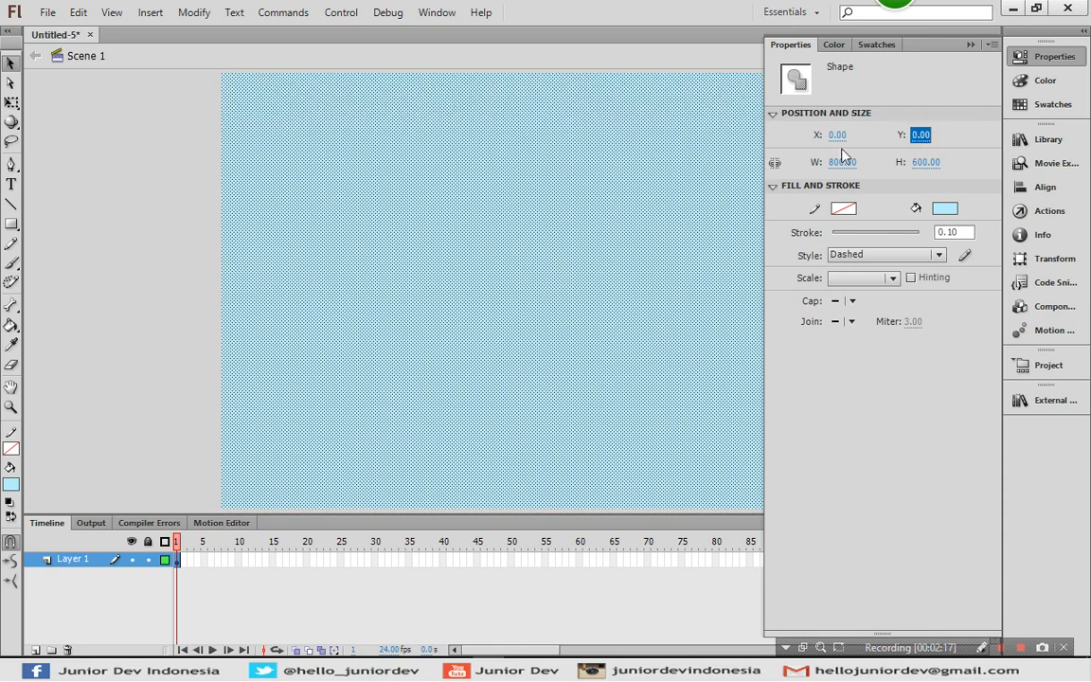
{"action": "left_click", "coordinate": [144, 204]}
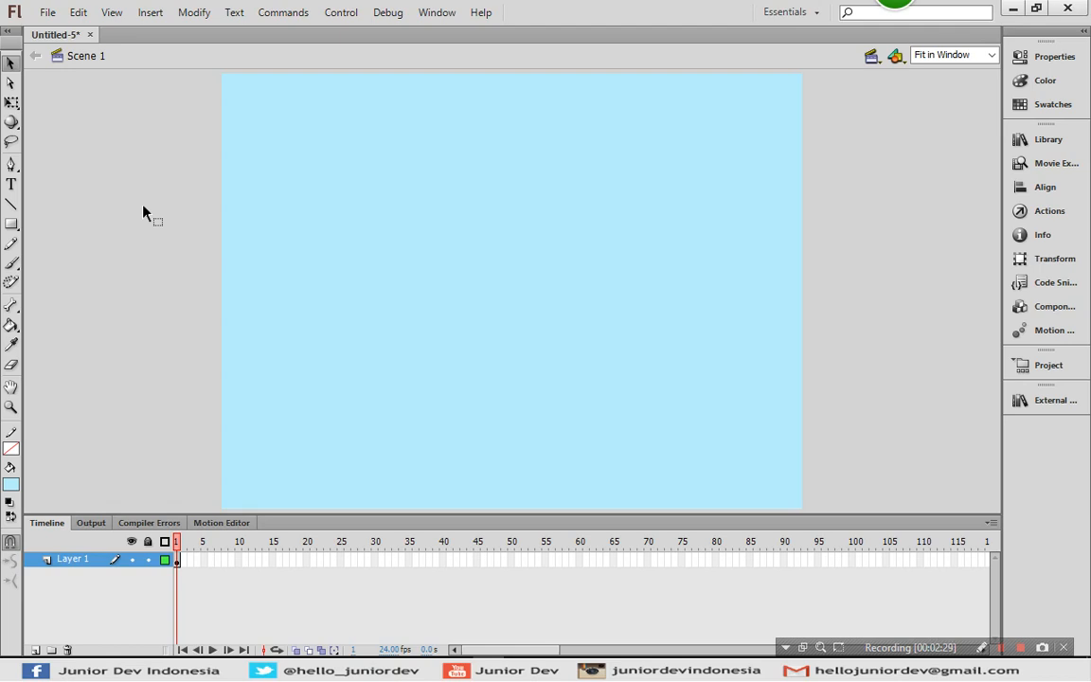
Step: On a new layer, draw a vertical white dashed line with stroke 1.00 across the stage's full height, near its left edge
{"action": "left_click", "coordinate": [35, 650]}
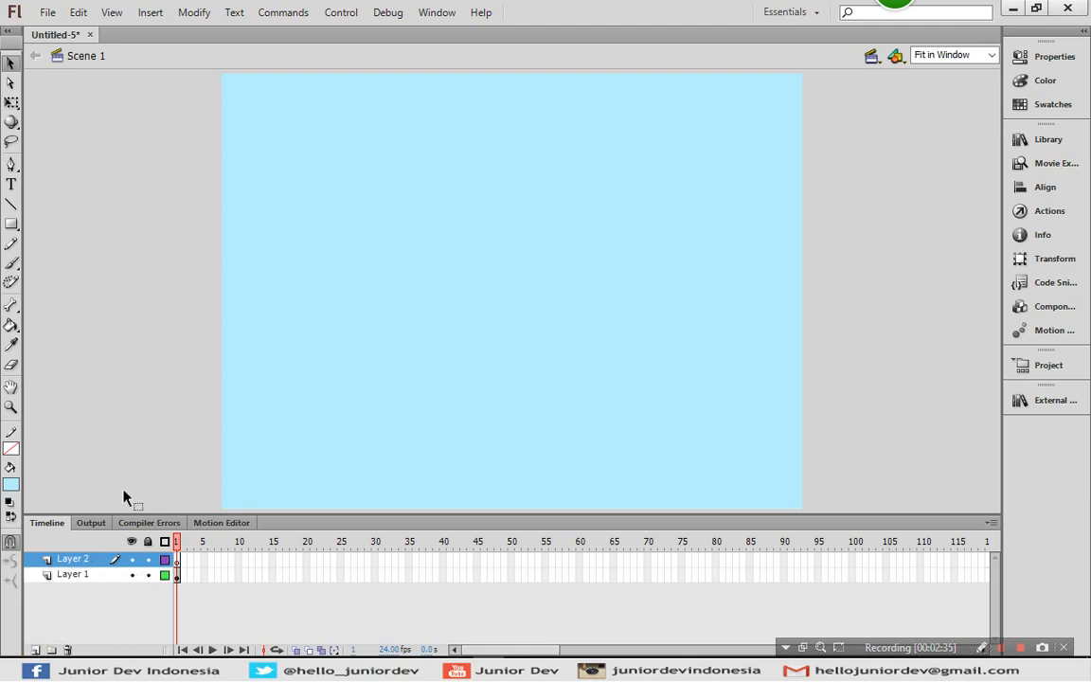
{"action": "left_click", "coordinate": [12, 206]}
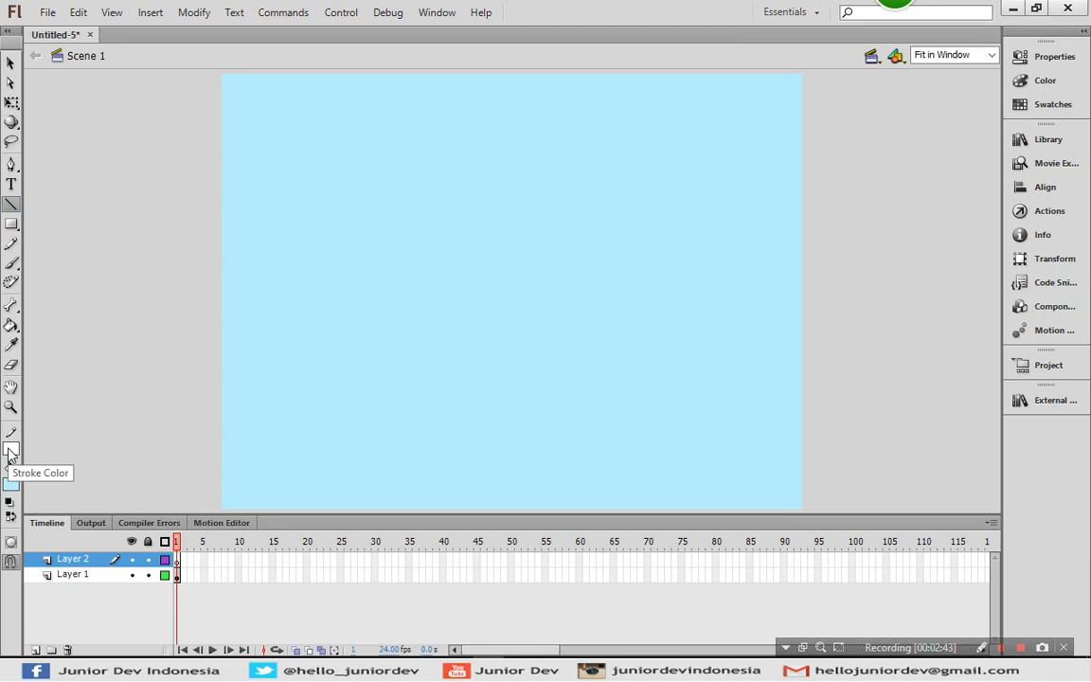
{"action": "left_click", "coordinate": [11, 453]}
{"action": "left_click", "coordinate": [27, 485]}
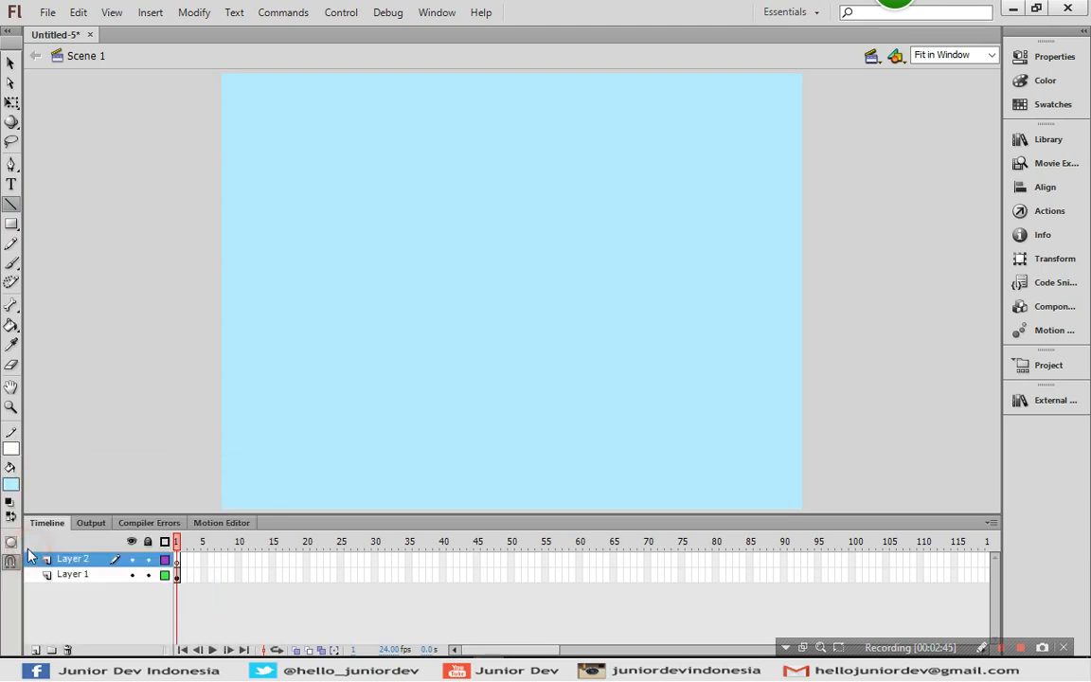
{"action": "left_click", "coordinate": [1042, 57]}
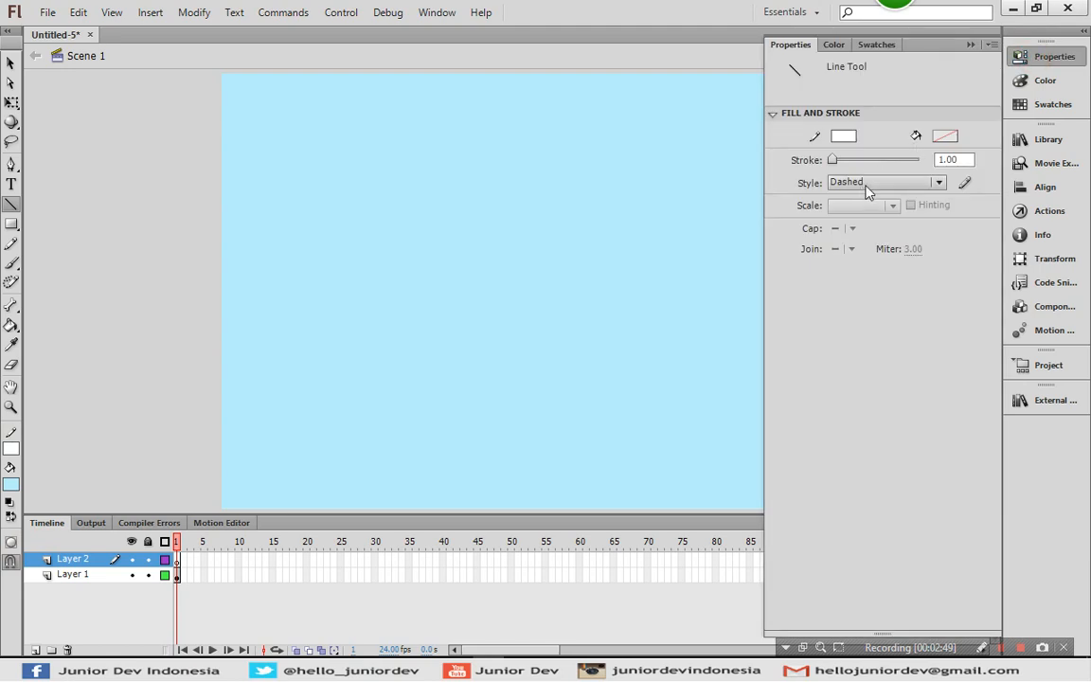
{"action": "left_click", "coordinate": [924, 183]}
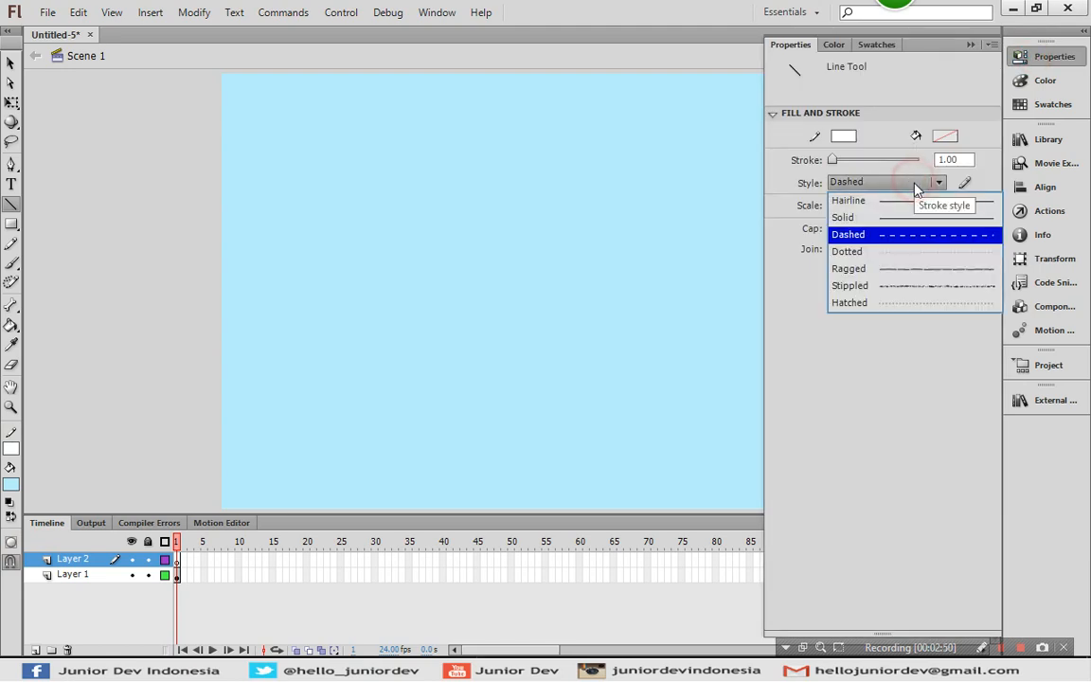
{"action": "left_click", "coordinate": [897, 237]}
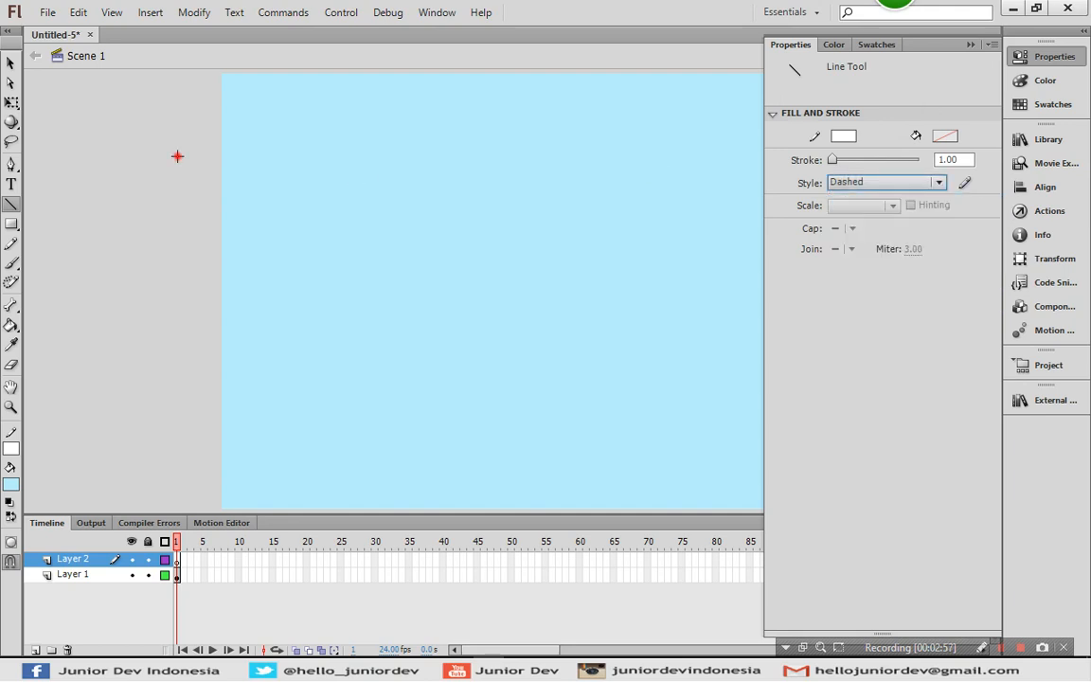
{"action": "key", "text": "ctrl+F3"}
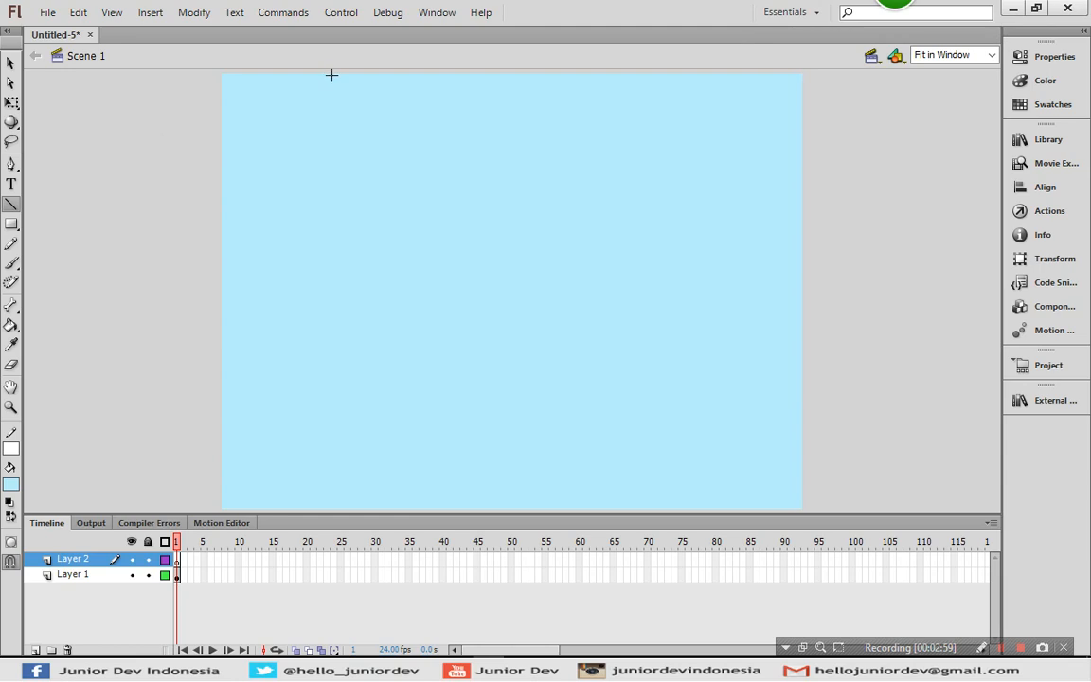
{"action": "left_click_drag", "start_coordinate": [331, 74], "coordinate": [337, 506]}
Step: Convert the vertical dashed line into a Movie Clip symbol with the default name
{"action": "left_click", "coordinate": [11, 63]}
{"action": "left_click", "coordinate": [333, 173]}
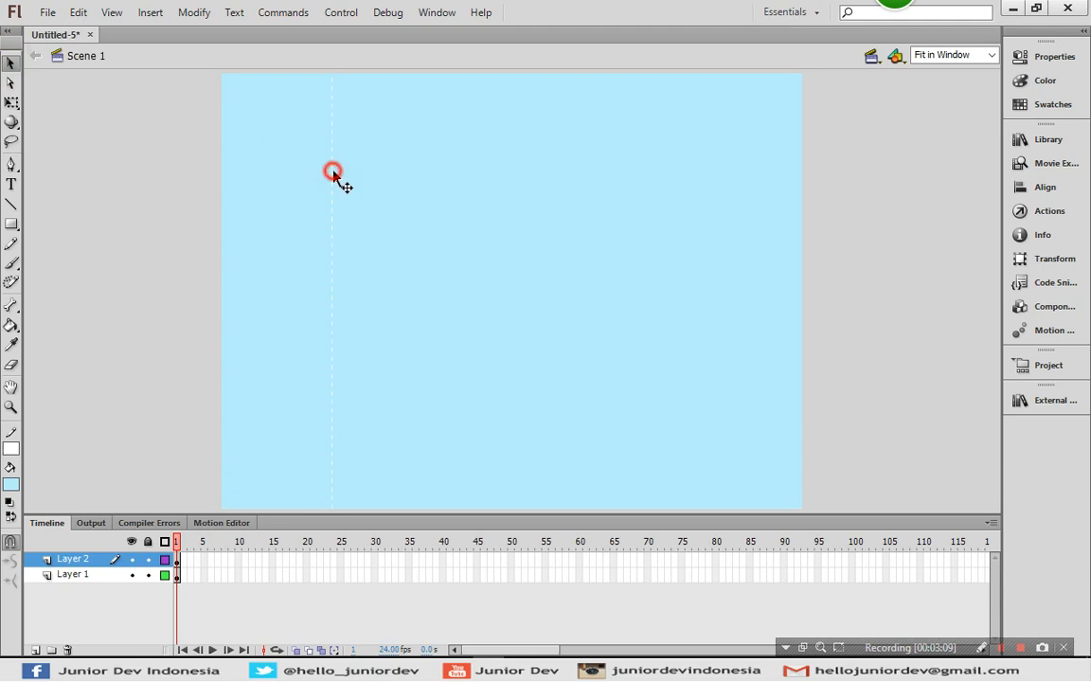
{"action": "left_click", "coordinate": [333, 177]}
{"action": "right_click", "coordinate": [332, 176]}
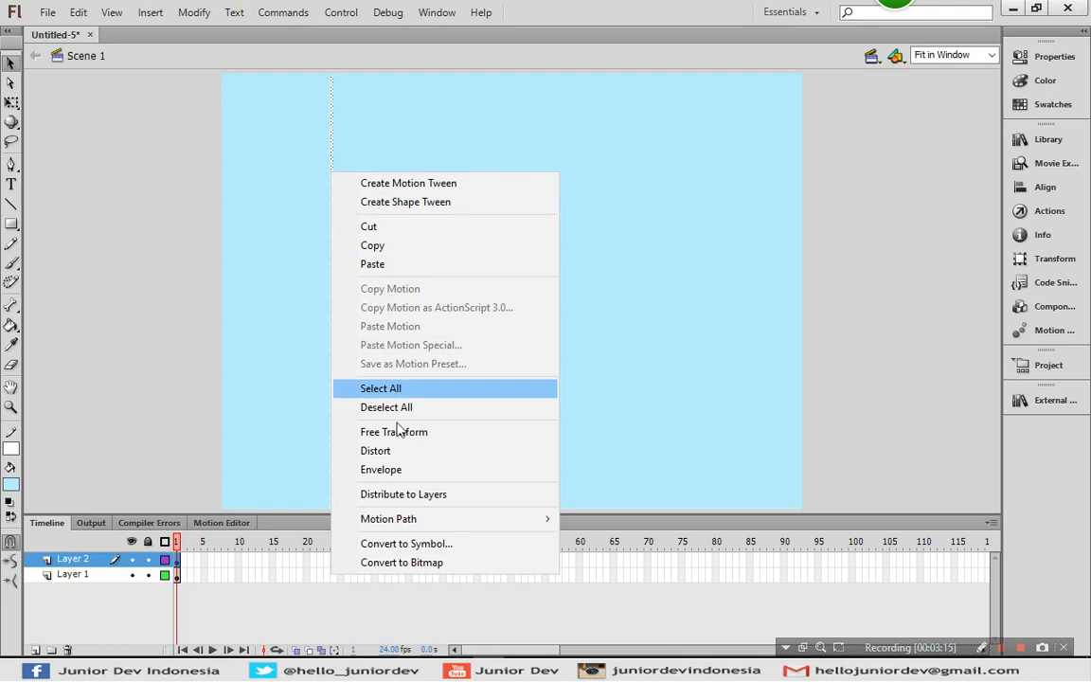
{"action": "left_click", "coordinate": [415, 545]}
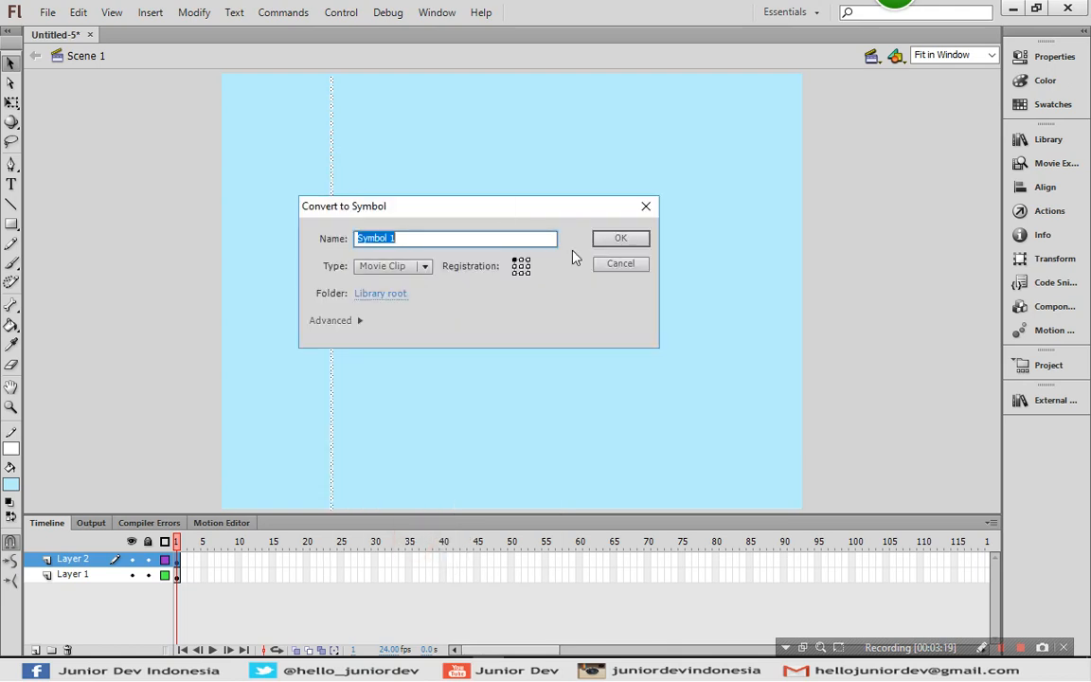
{"action": "left_click", "coordinate": [620, 241]}
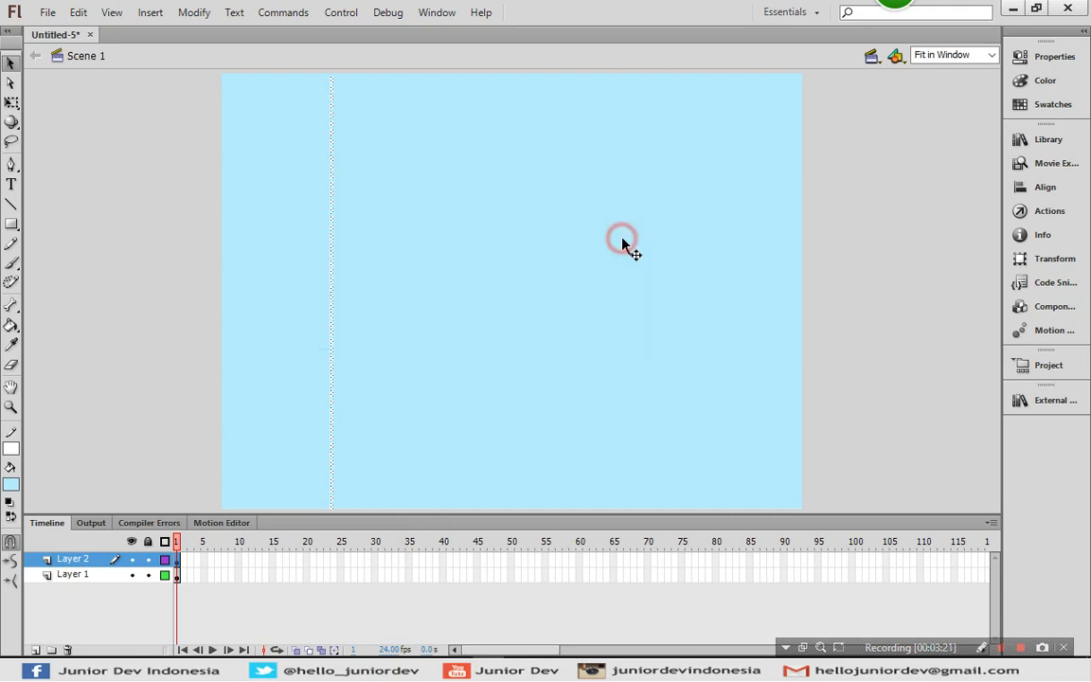
Step: Open the dashed line's symbol for in-place editing and copy the line in frame 1
{"action": "double_click", "coordinate": [333, 278]}
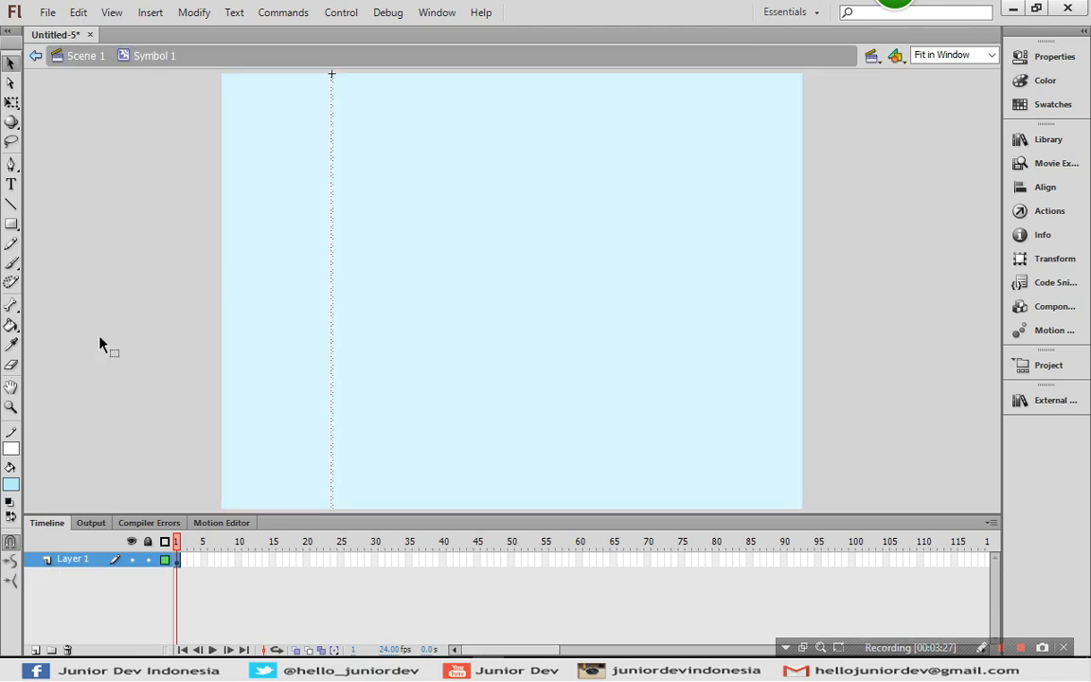
{"action": "left_click", "coordinate": [112, 323]}
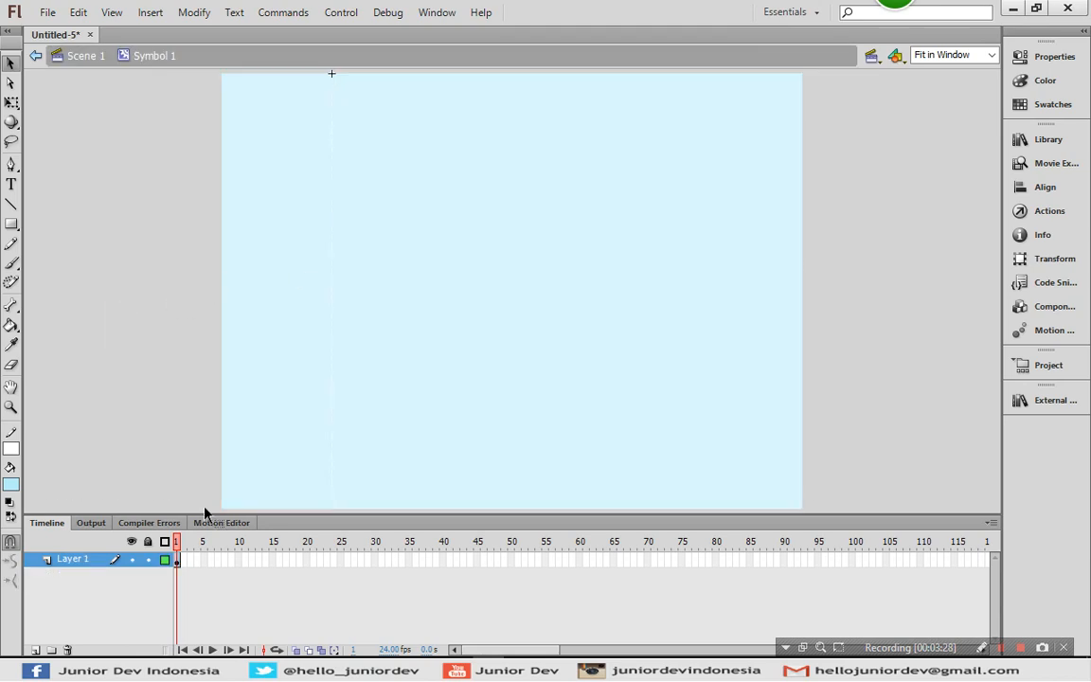
{"action": "left_click", "coordinate": [178, 560]}
{"action": "right_click", "coordinate": [331, 338]}
{"action": "left_click", "coordinate": [365, 327]}
Step: Add a second layer in the symbol, paste the dashed line in place, and move the copy near the stage's right edge
{"action": "left_click", "coordinate": [35, 650]}
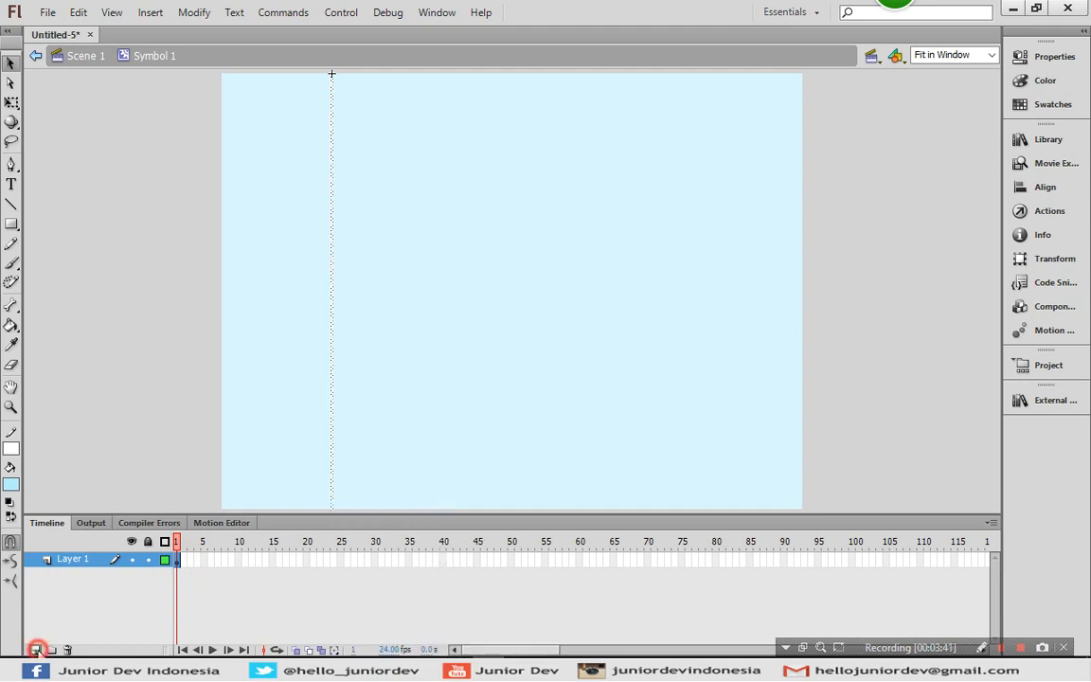
{"action": "left_click", "coordinate": [177, 561]}
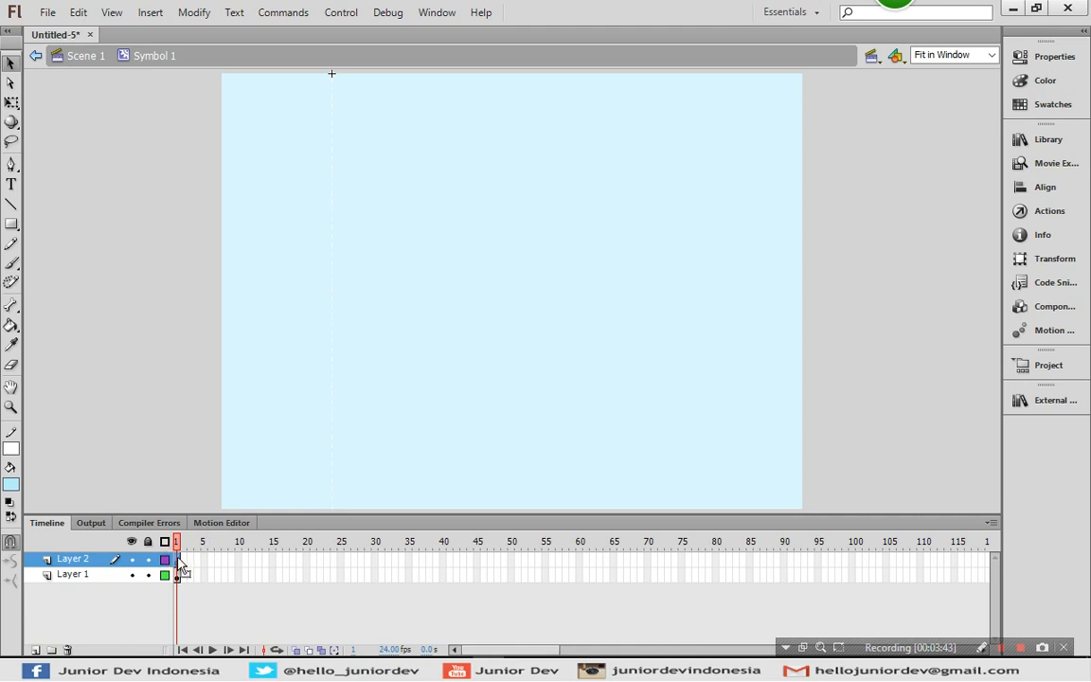
{"action": "right_click", "coordinate": [152, 196]}
{"action": "left_click", "coordinate": [197, 261]}
{"action": "left_click_drag", "start_coordinate": [331, 275], "coordinate": [762, 275]}
Step: On a new third layer, paste the dashed line in place and move it a little left of the Layer 2 line
{"action": "left_click", "coordinate": [35, 650]}
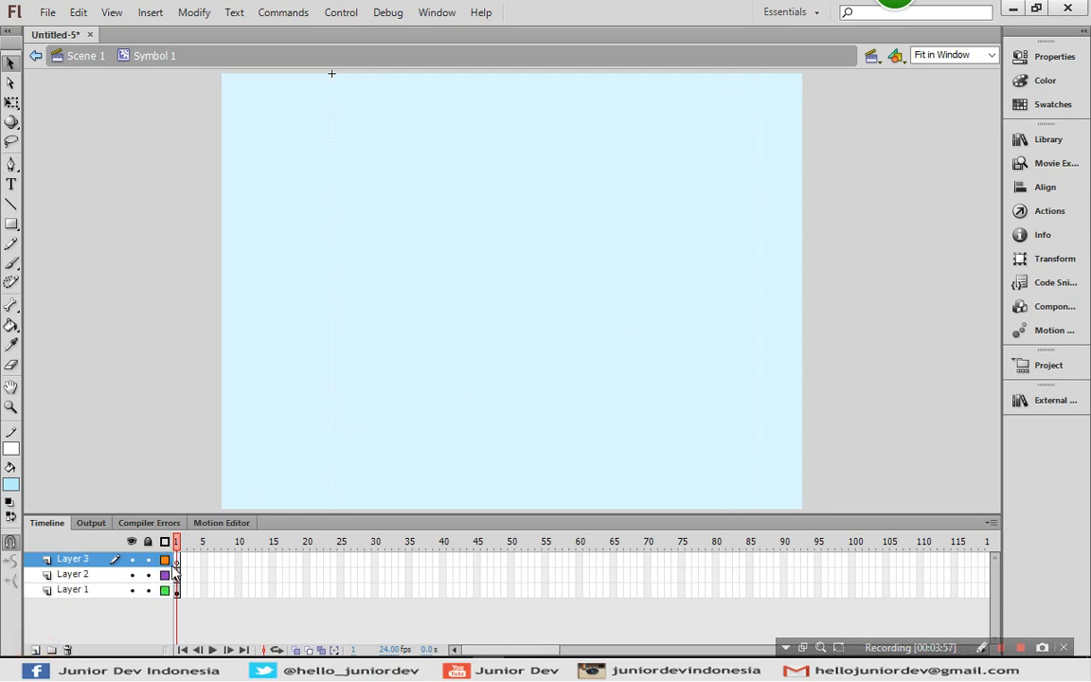
{"action": "right_click", "coordinate": [135, 278]}
{"action": "left_click", "coordinate": [182, 339]}
{"action": "left_click_drag", "start_coordinate": [331, 302], "coordinate": [697, 301]}
Step: On a new fourth layer, paste the dashed line in place and move it near the stage's left edge
{"action": "left_click", "coordinate": [35, 651]}
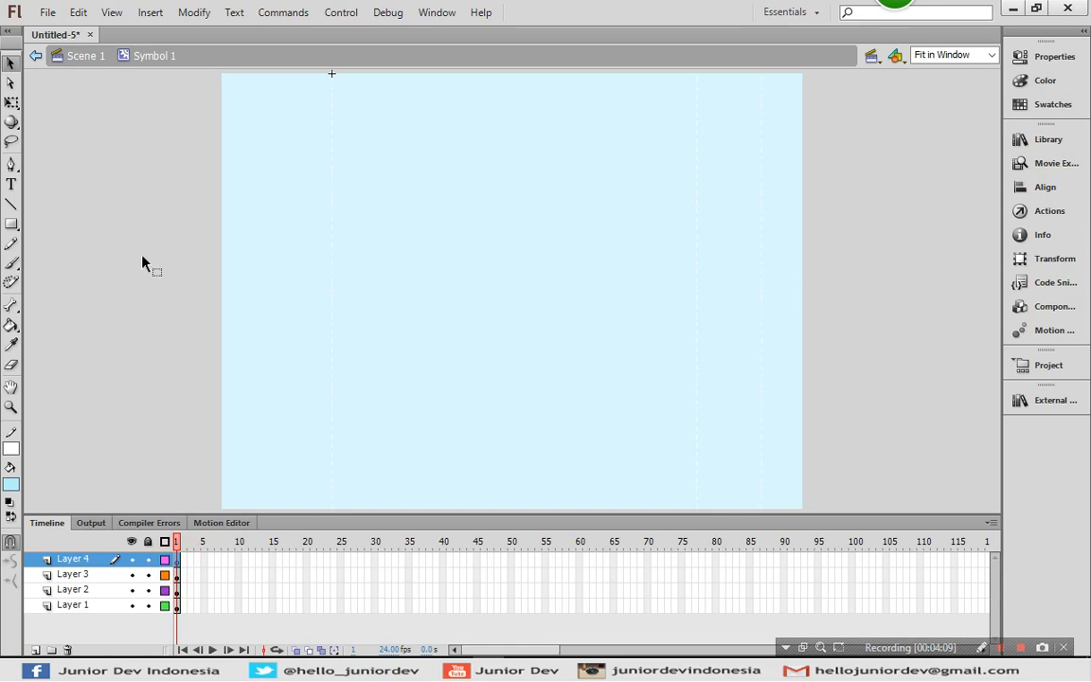
{"action": "right_click", "coordinate": [137, 189]}
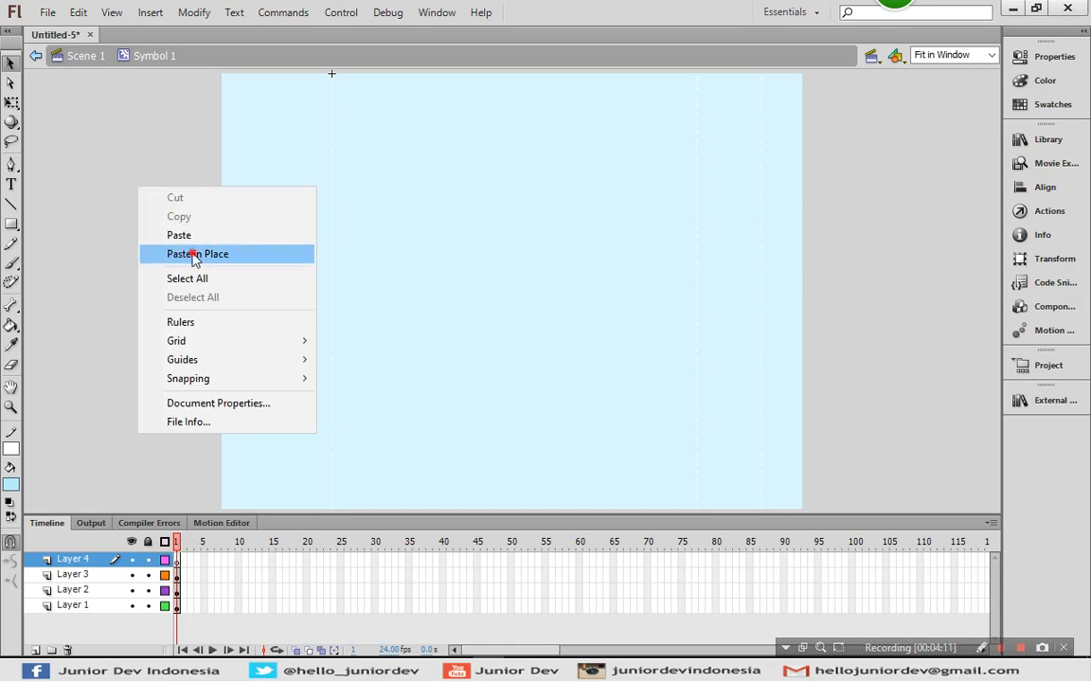
{"action": "left_click", "coordinate": [194, 252]}
{"action": "left_click_drag", "start_coordinate": [332, 277], "coordinate": [253, 288]}
Step: On a new fifth layer, paste the dashed line in place and move it about two thirds across the stage
{"action": "left_click", "coordinate": [36, 650]}
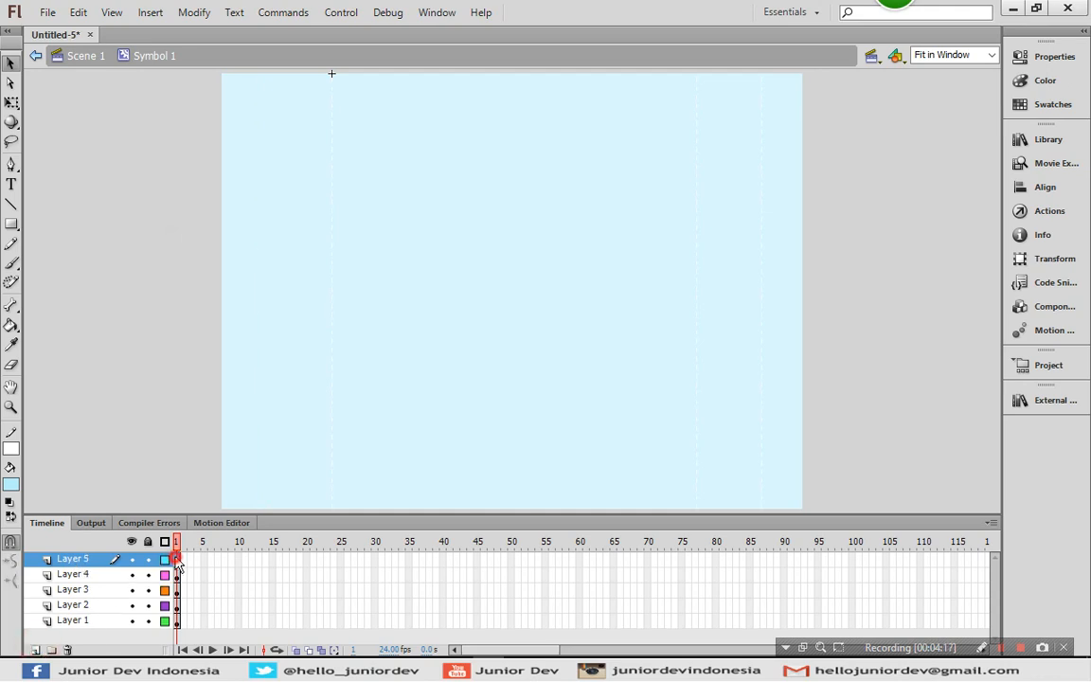
{"action": "right_click", "coordinate": [152, 205]}
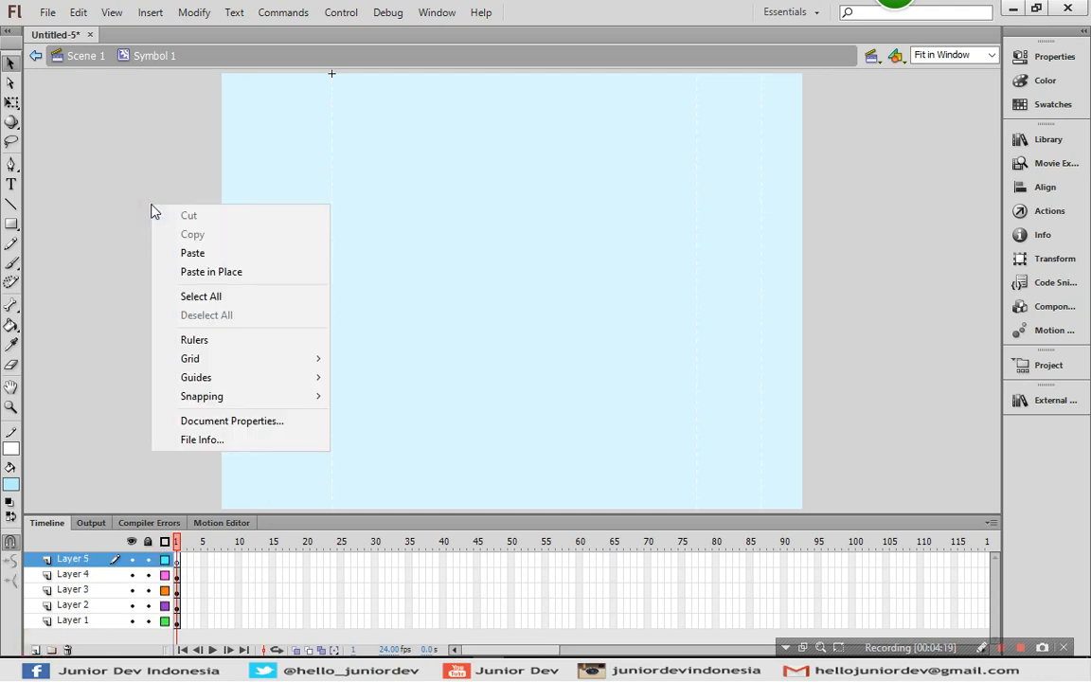
{"action": "left_click", "coordinate": [225, 272]}
{"action": "left_click_drag", "start_coordinate": [332, 272], "coordinate": [601, 292]}
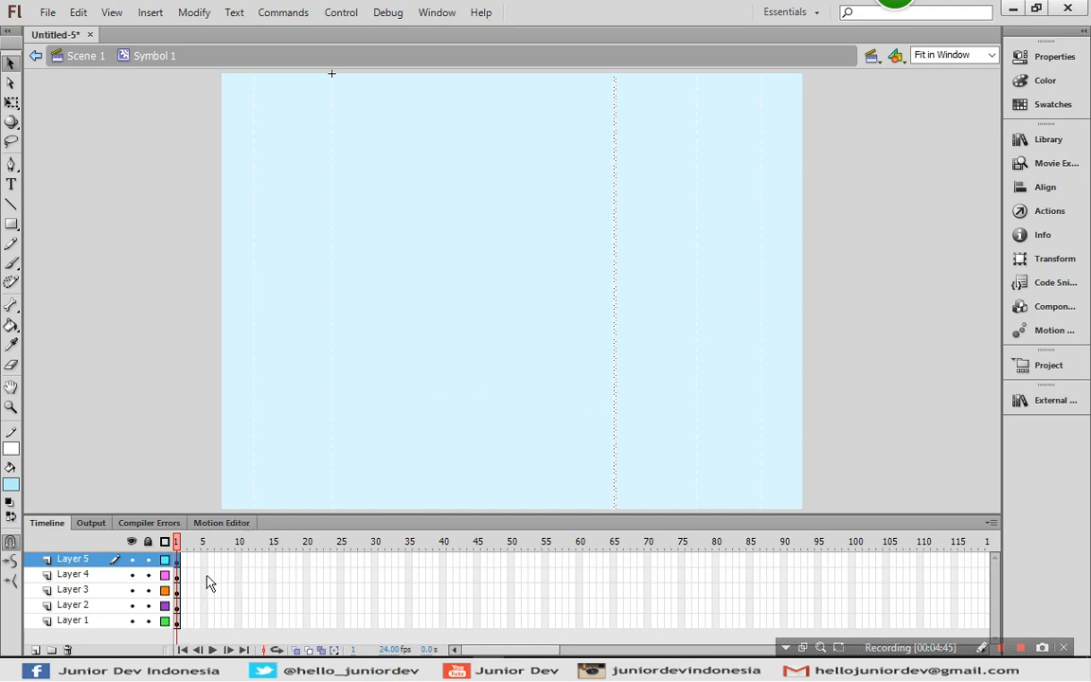
Step: Create a classic tween on frame 1 of all five layers at once
{"action": "left_click", "coordinate": [178, 620]}
{"action": "left_click_drag", "start_coordinate": [180, 625], "coordinate": [180, 564]}
{"action": "right_click", "coordinate": [179, 584]}
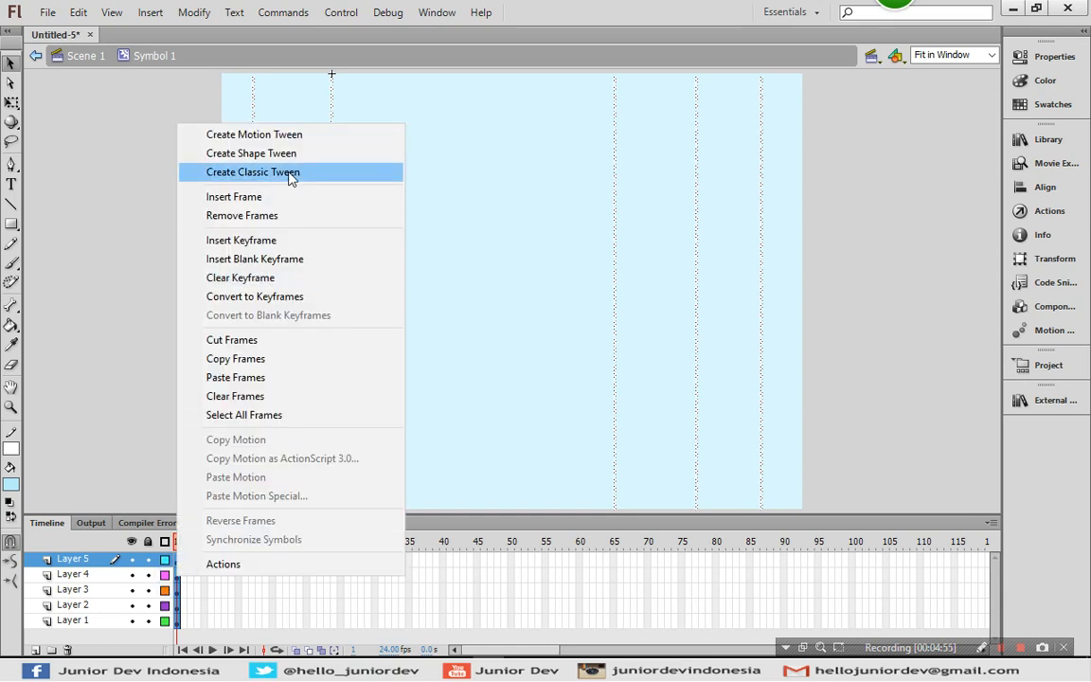
{"action": "left_click", "coordinate": [218, 172]}
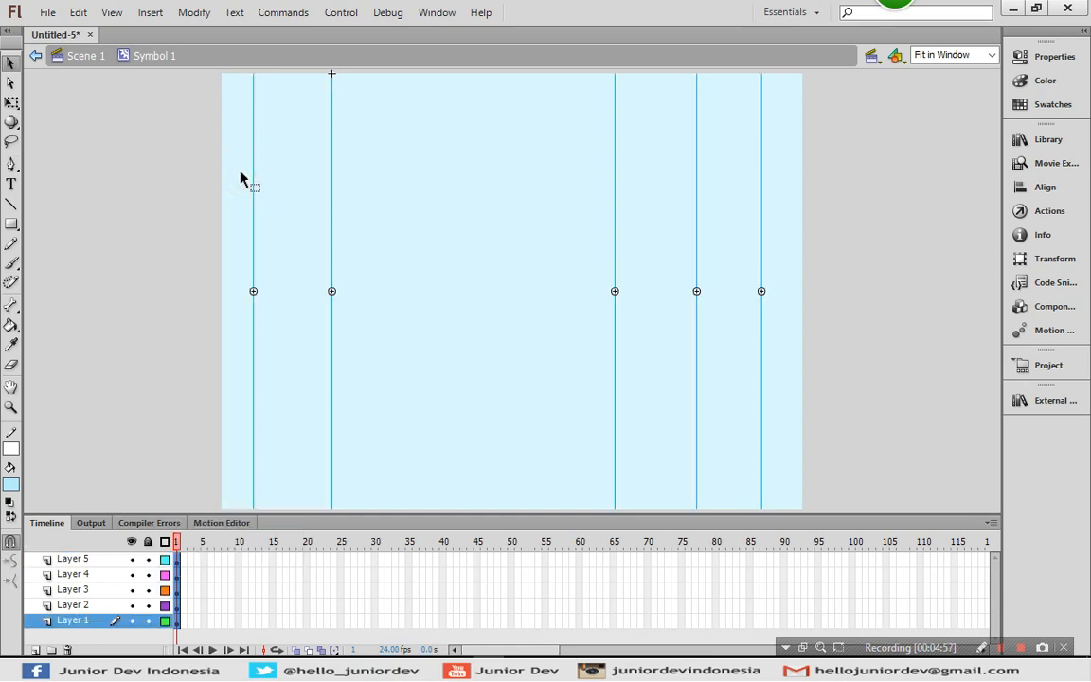
Step: Insert keyframes at frame 60 on all five layers
{"action": "left_click", "coordinate": [581, 560]}
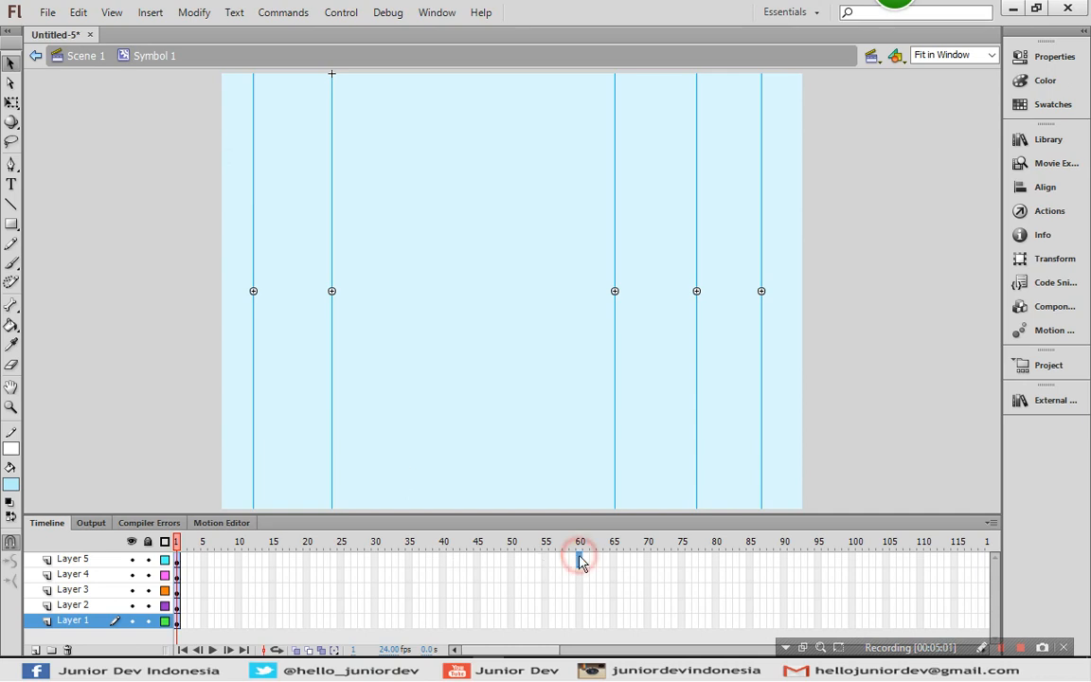
{"action": "left_click_drag", "start_coordinate": [580, 563], "coordinate": [584, 630]}
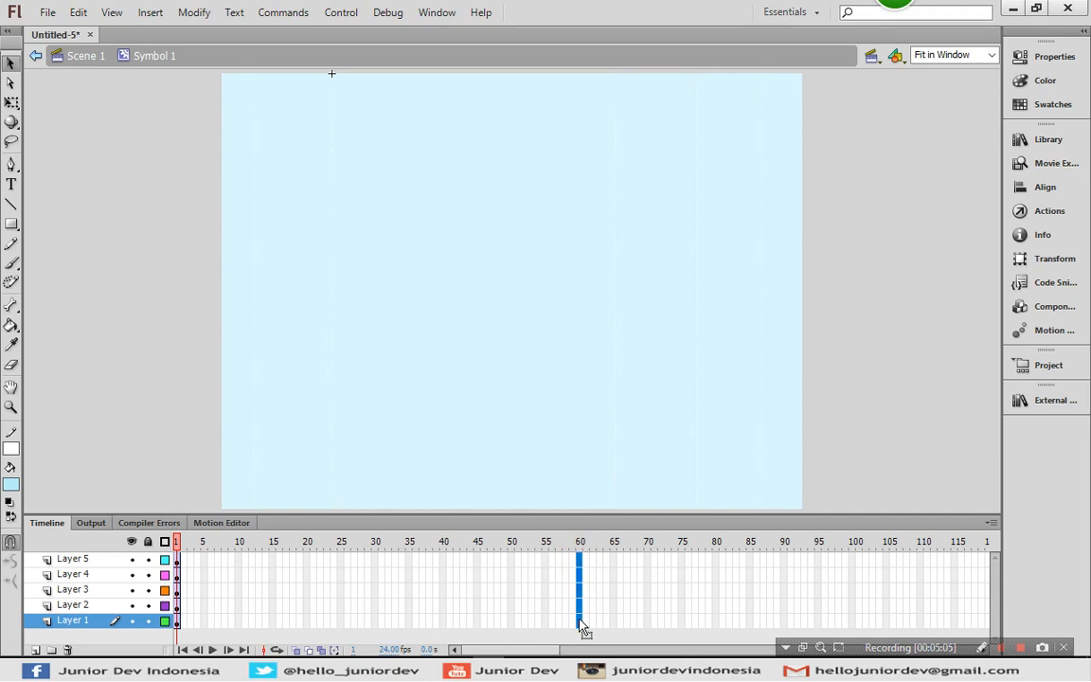
{"action": "right_click", "coordinate": [580, 621]}
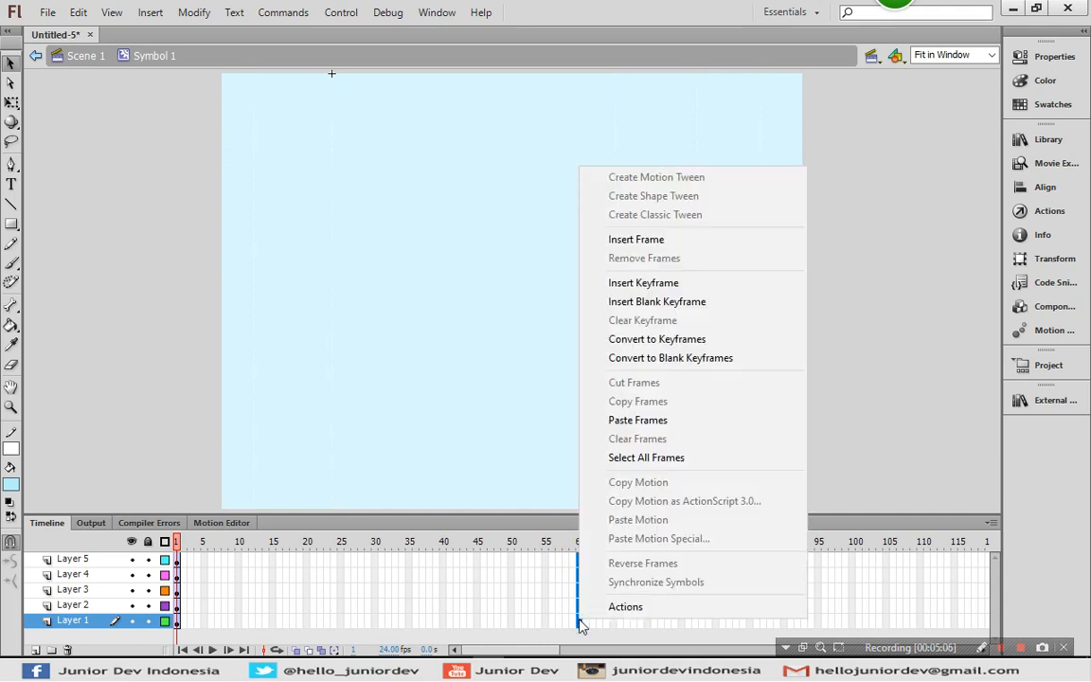
{"action": "left_click", "coordinate": [635, 287]}
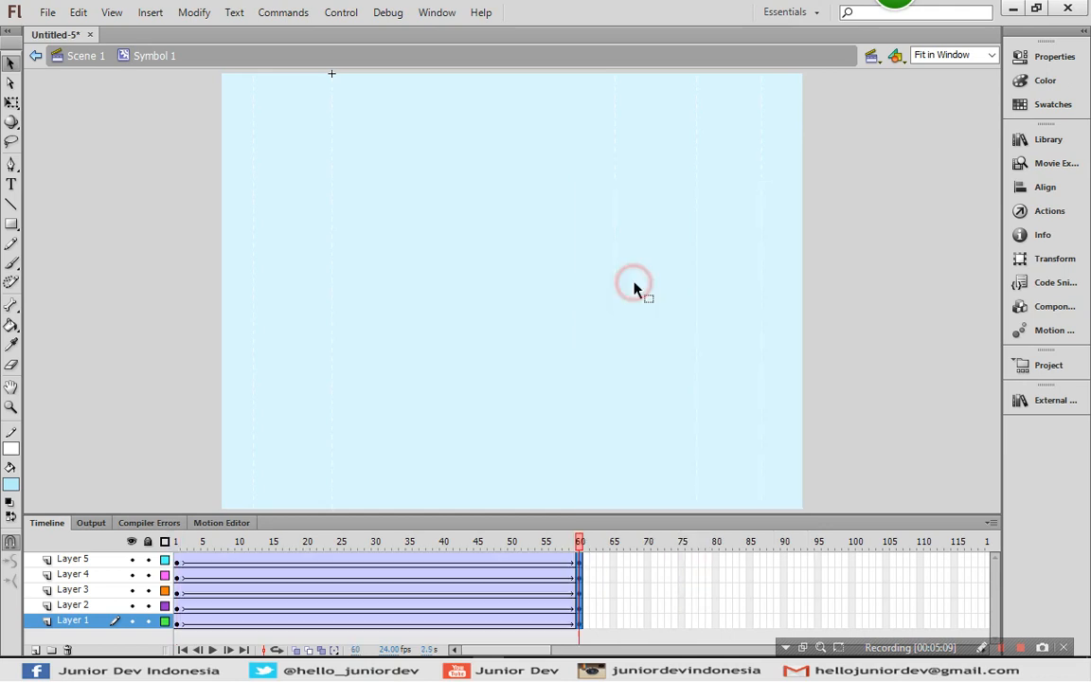
Step: At frame 60, move Layer 5's line just right of the symbol's registration point and Layer 4's line about three quarters across the stage
{"action": "left_click", "coordinate": [580, 562]}
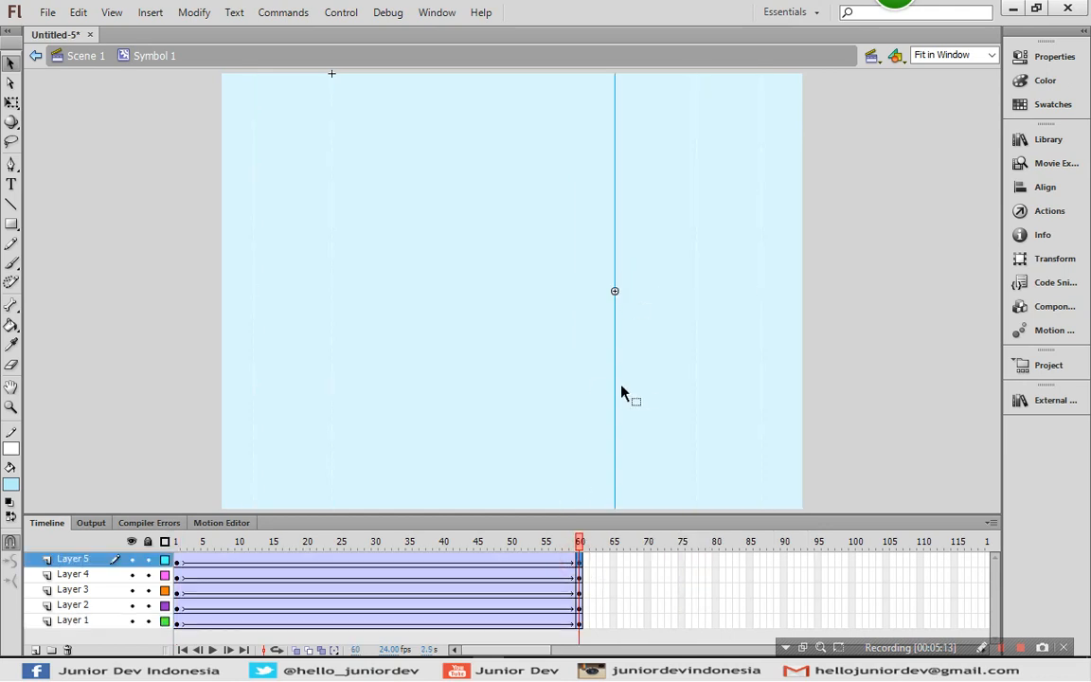
{"action": "left_click_drag", "start_coordinate": [614, 386], "coordinate": [352, 403]}
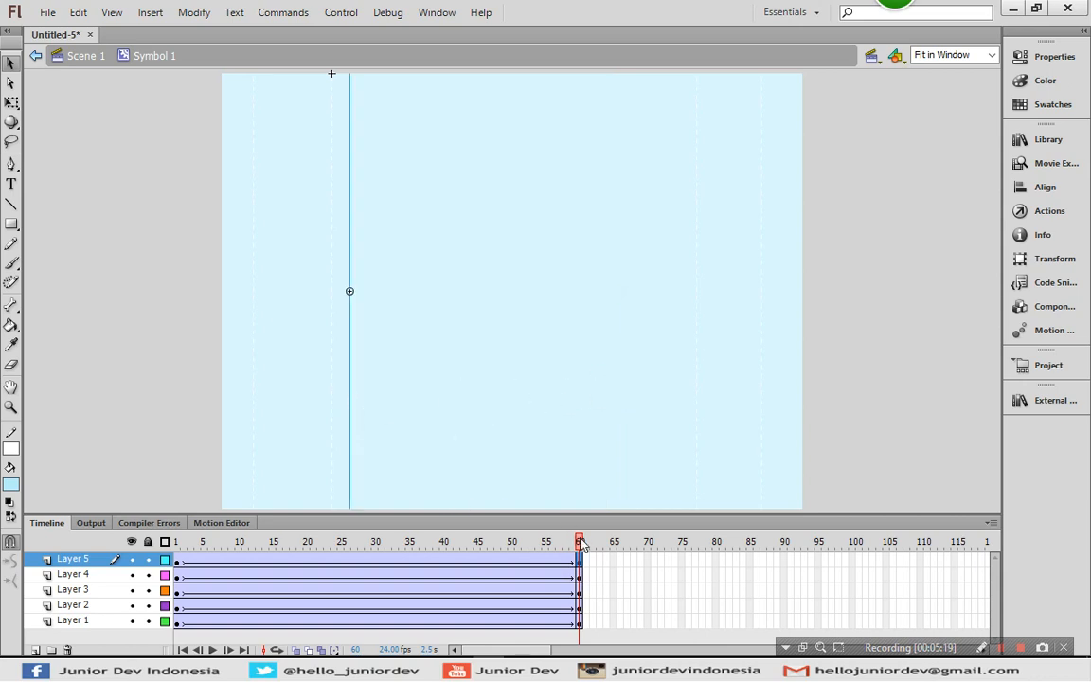
{"action": "left_click", "coordinate": [581, 575]}
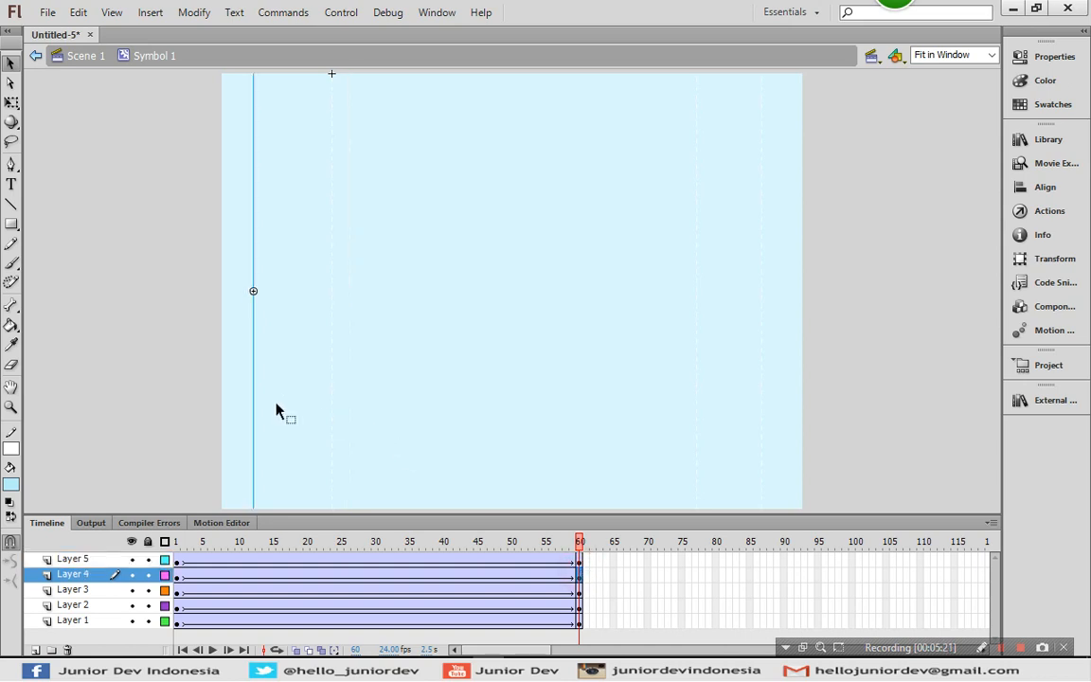
{"action": "left_click_drag", "start_coordinate": [256, 403], "coordinate": [545, 388]}
{"action": "left_click_drag", "start_coordinate": [647, 379], "coordinate": [672, 383]}
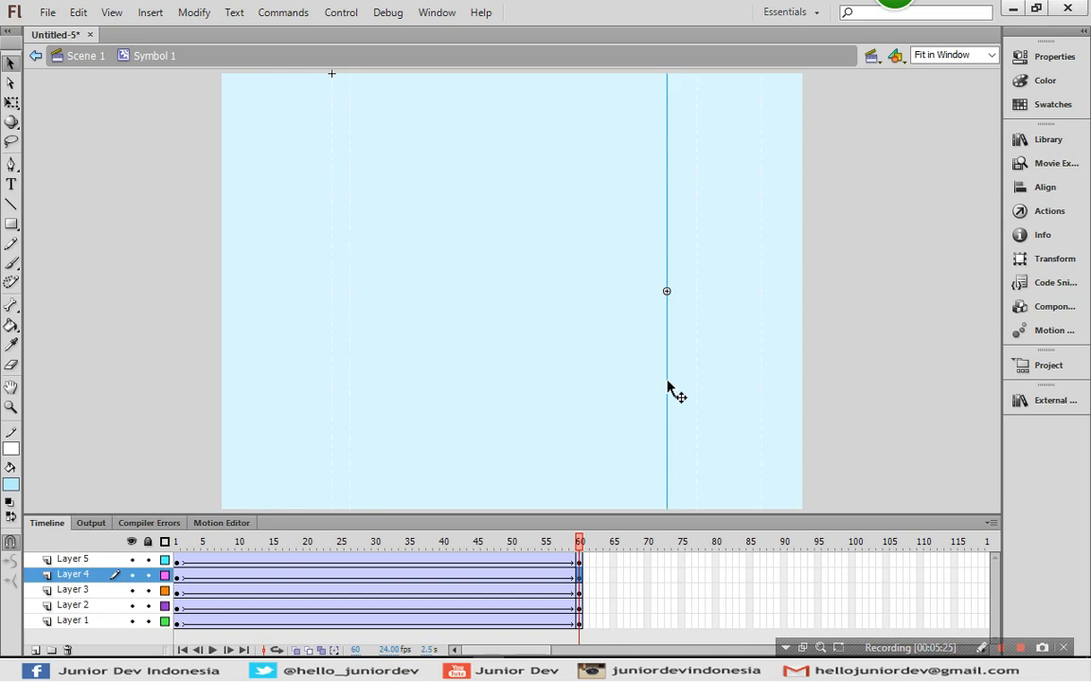
Step: At frame 60, move Layer 3's line slightly left of Layer 4's line and Layer 2's line close to the stage's left edge
{"action": "left_click", "coordinate": [582, 593]}
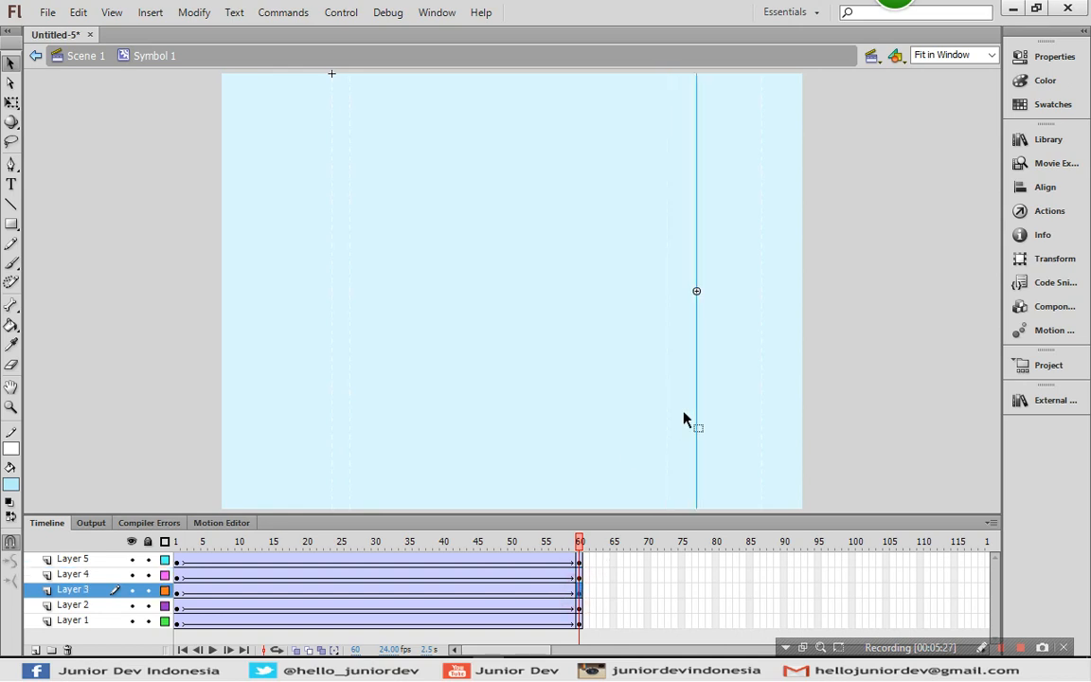
{"action": "left_click_drag", "start_coordinate": [698, 417], "coordinate": [643, 431]}
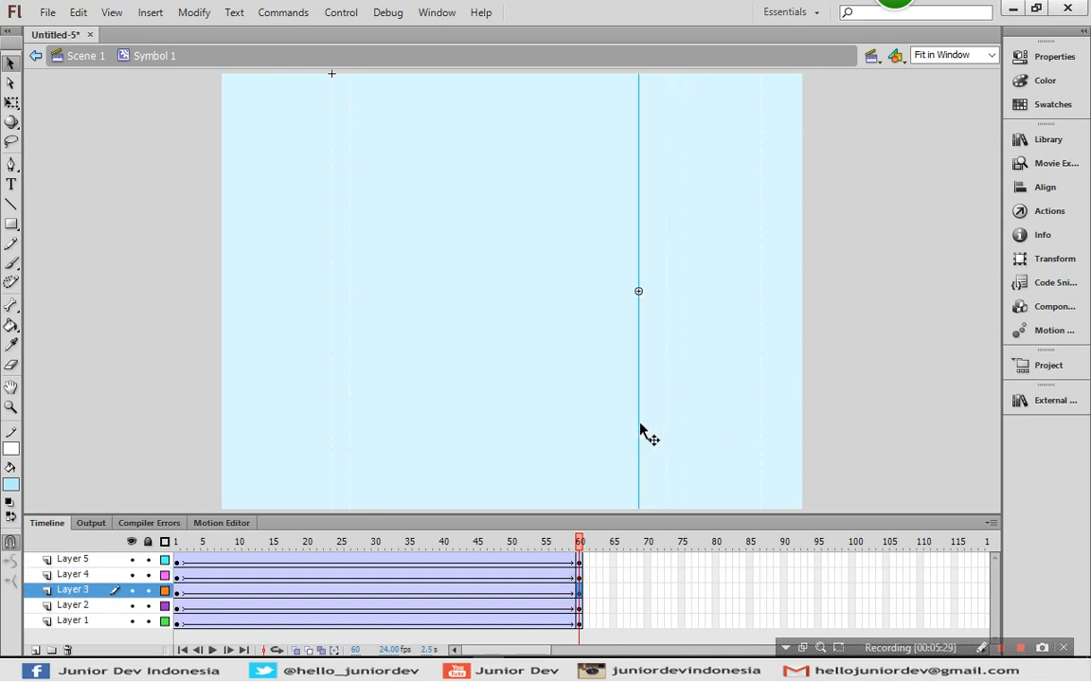
{"action": "left_click", "coordinate": [579, 607]}
{"action": "left_click_drag", "start_coordinate": [761, 446], "coordinate": [239, 471]}
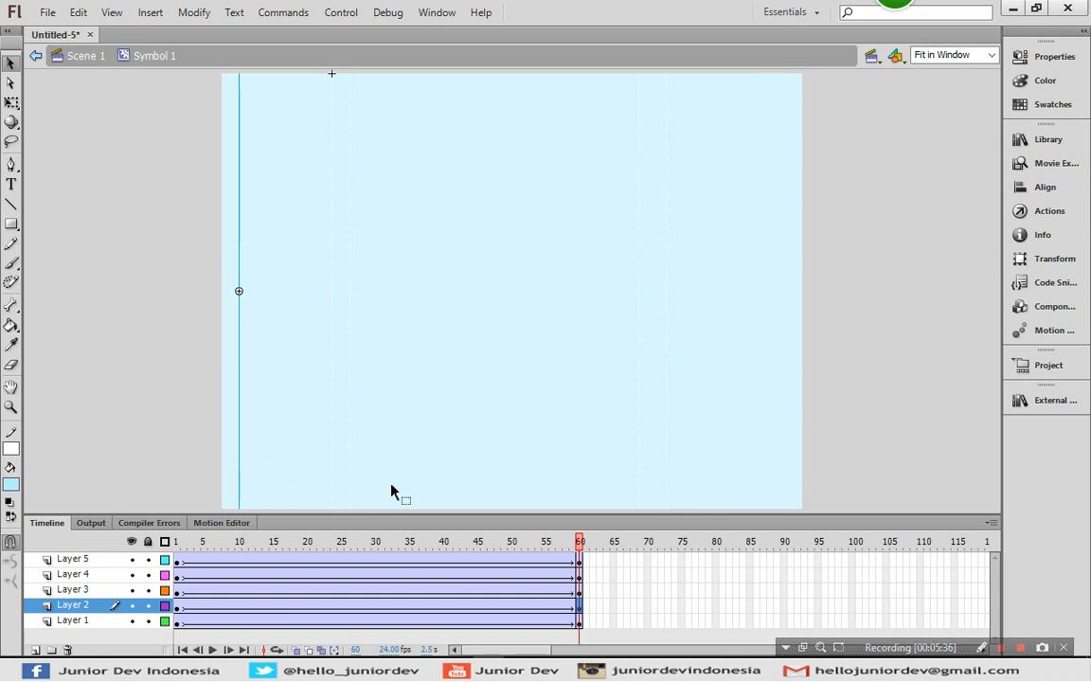
Step: At frame 60, move Layer 1's line close to the stage's right edge and preview the motion from frame 1 to 60
{"action": "left_click", "coordinate": [580, 622]}
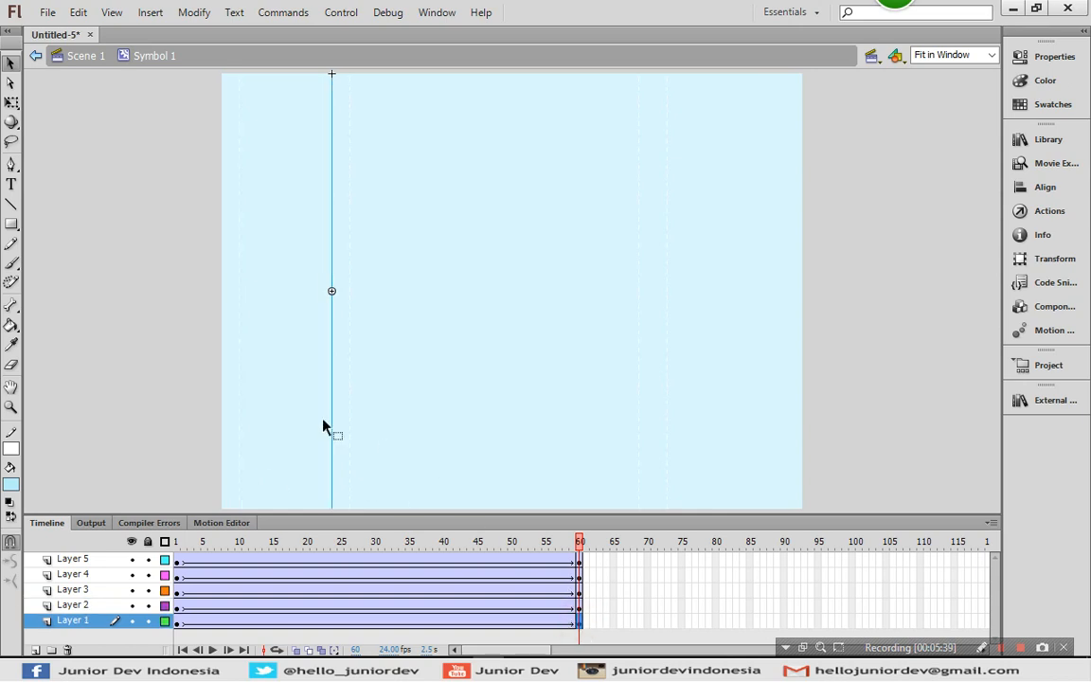
{"action": "left_click_drag", "start_coordinate": [332, 422], "coordinate": [777, 415]}
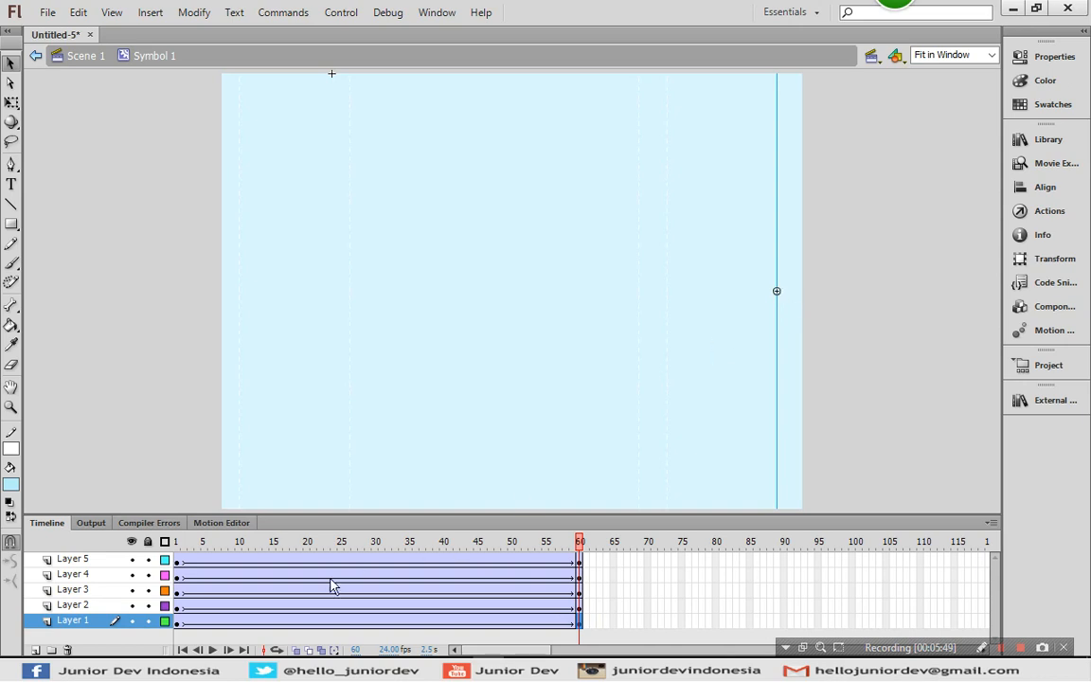
{"action": "left_click", "coordinate": [177, 544]}
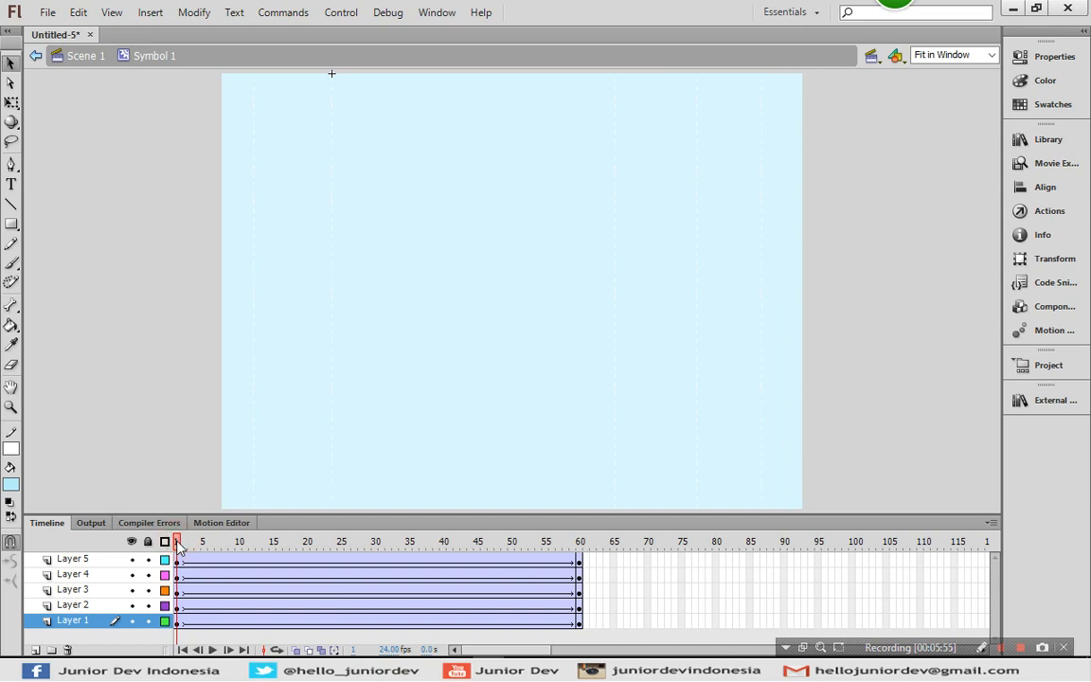
{"action": "left_click_drag", "start_coordinate": [178, 547], "coordinate": [580, 546]}
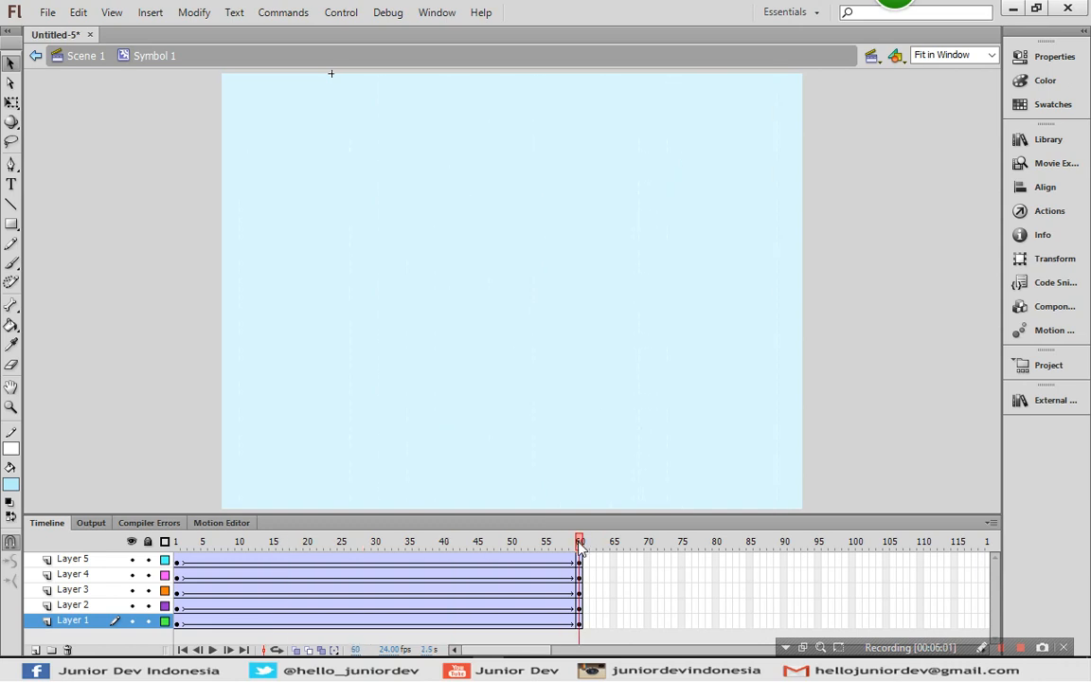
Step: Insert keyframes at frame 120 on all five layers and deselect the lines
{"action": "left_click_drag", "start_coordinate": [490, 650], "coordinate": [510, 650]}
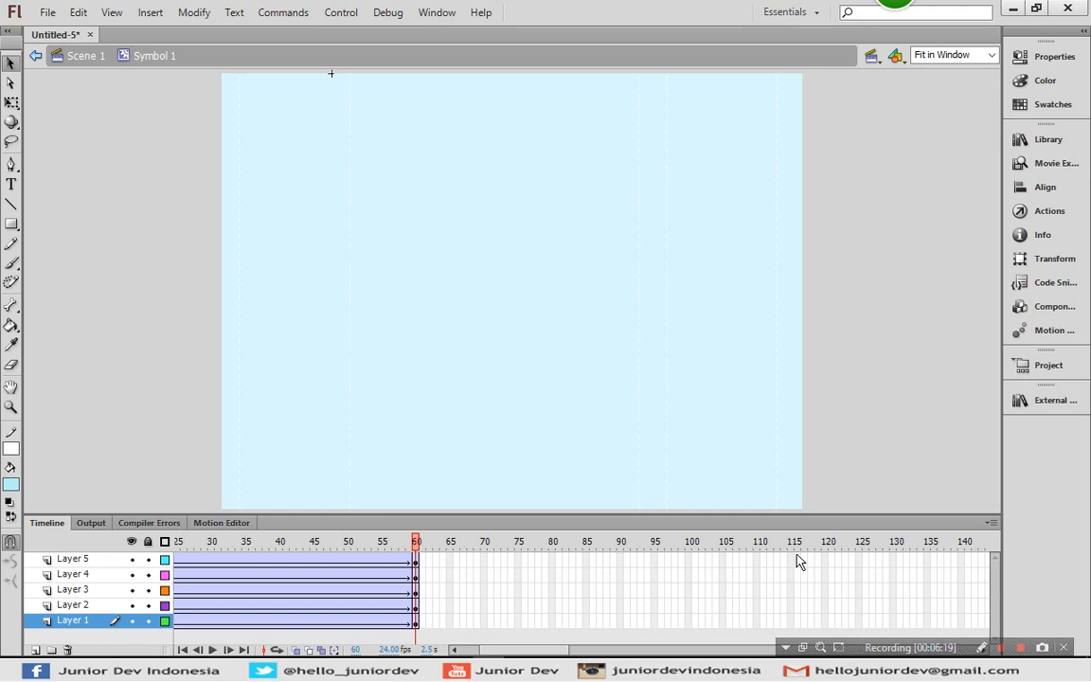
{"action": "left_click", "coordinate": [824, 560]}
{"action": "left_click_drag", "start_coordinate": [825, 560], "coordinate": [825, 628]}
{"action": "right_click", "coordinate": [825, 625]}
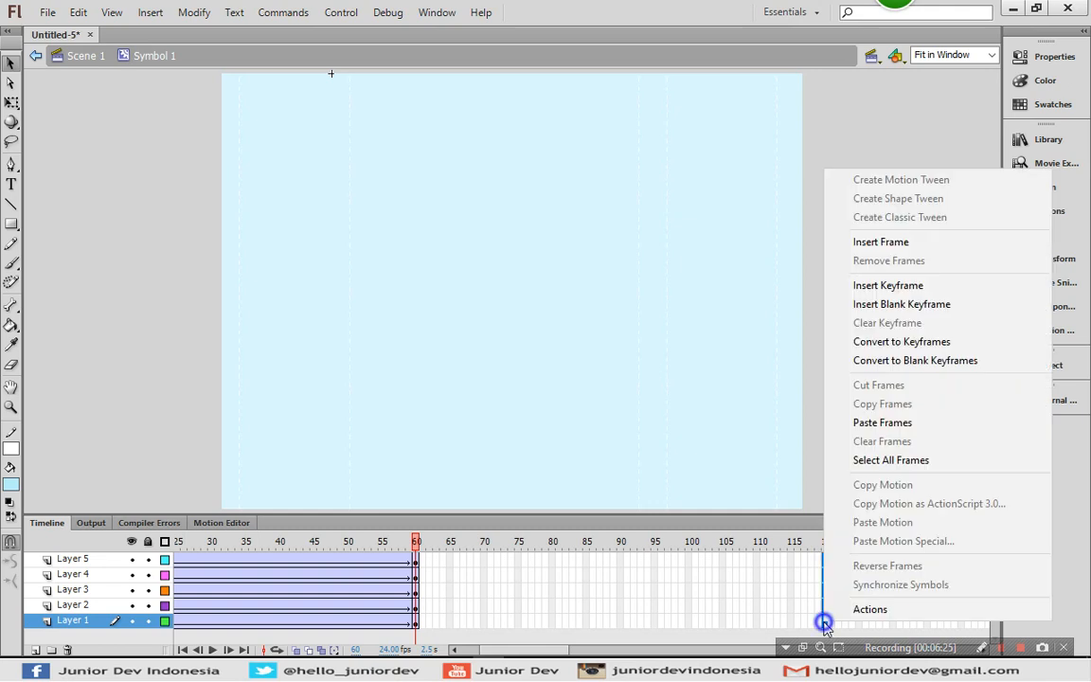
{"action": "left_click", "coordinate": [891, 285]}
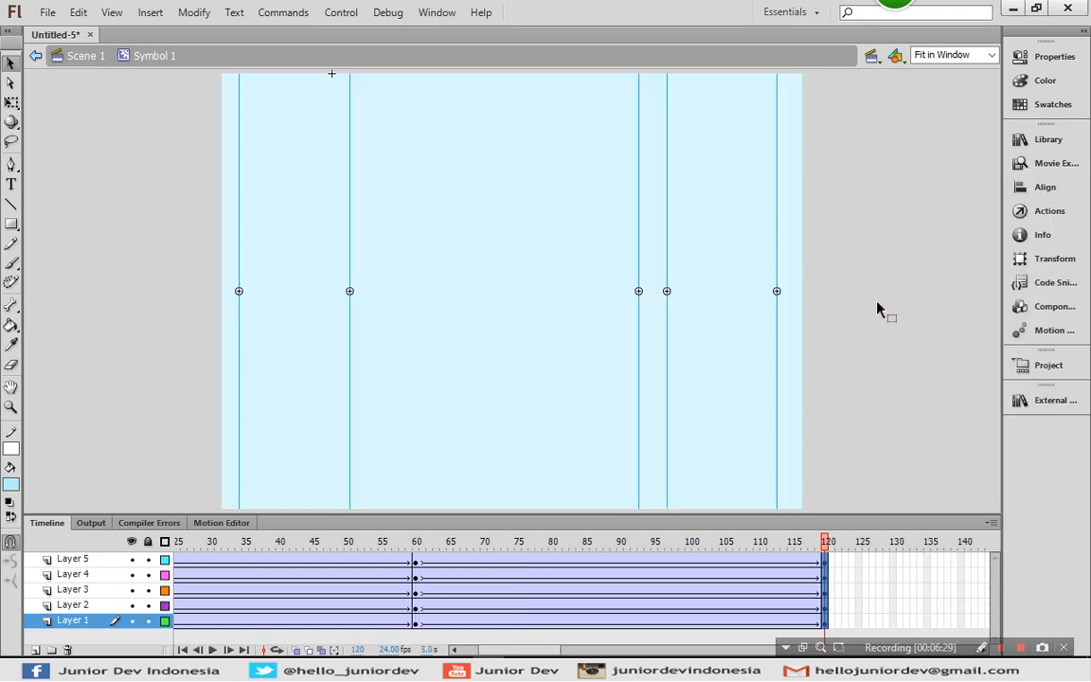
{"action": "left_click", "coordinate": [846, 363]}
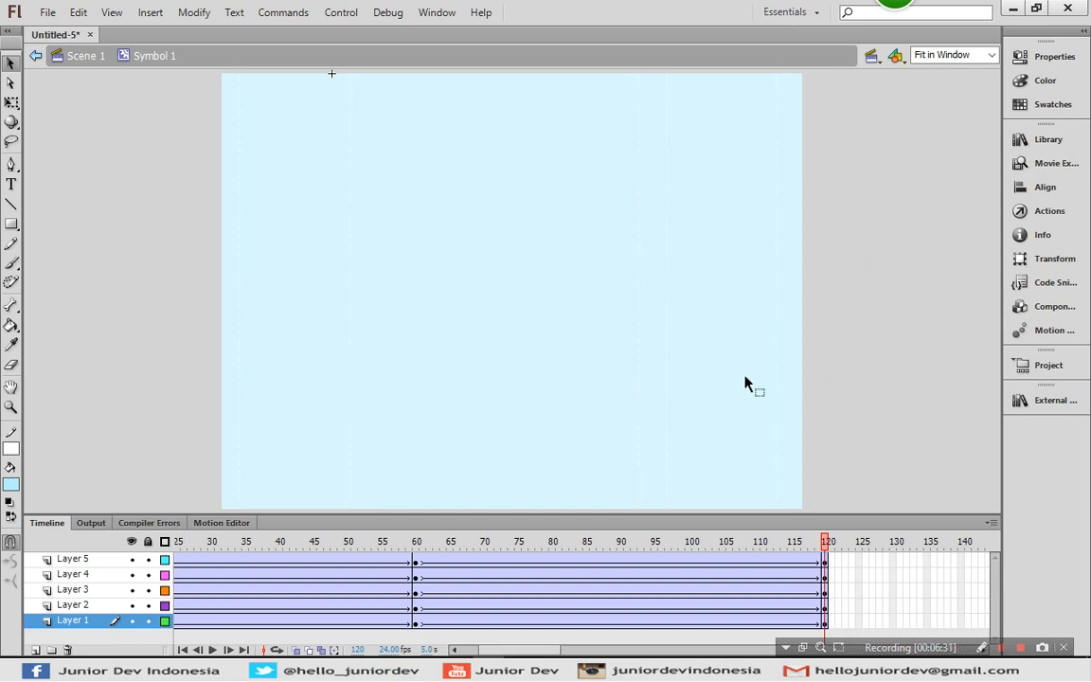
Step: At frame 120, move Layer 3's line into the left part of the stage, between the Layer 2 and Layer 5 lines
{"action": "left_click", "coordinate": [639, 380]}
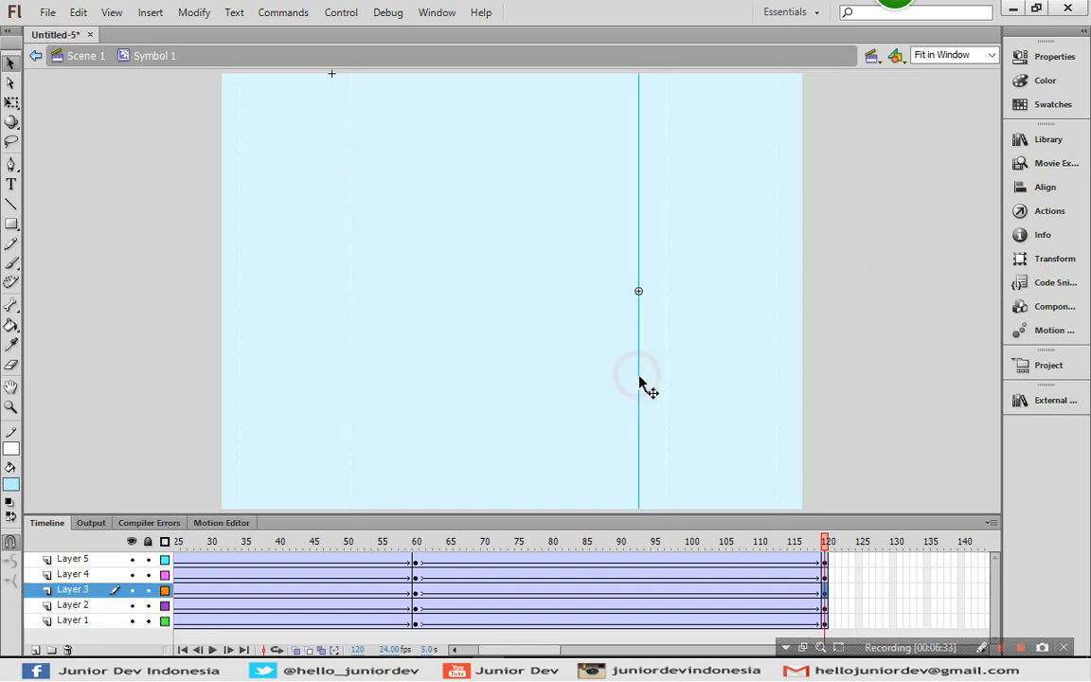
{"action": "left_click_drag", "start_coordinate": [639, 380], "coordinate": [567, 383]}
{"action": "left_click_drag", "start_coordinate": [496, 389], "coordinate": [304, 391]}
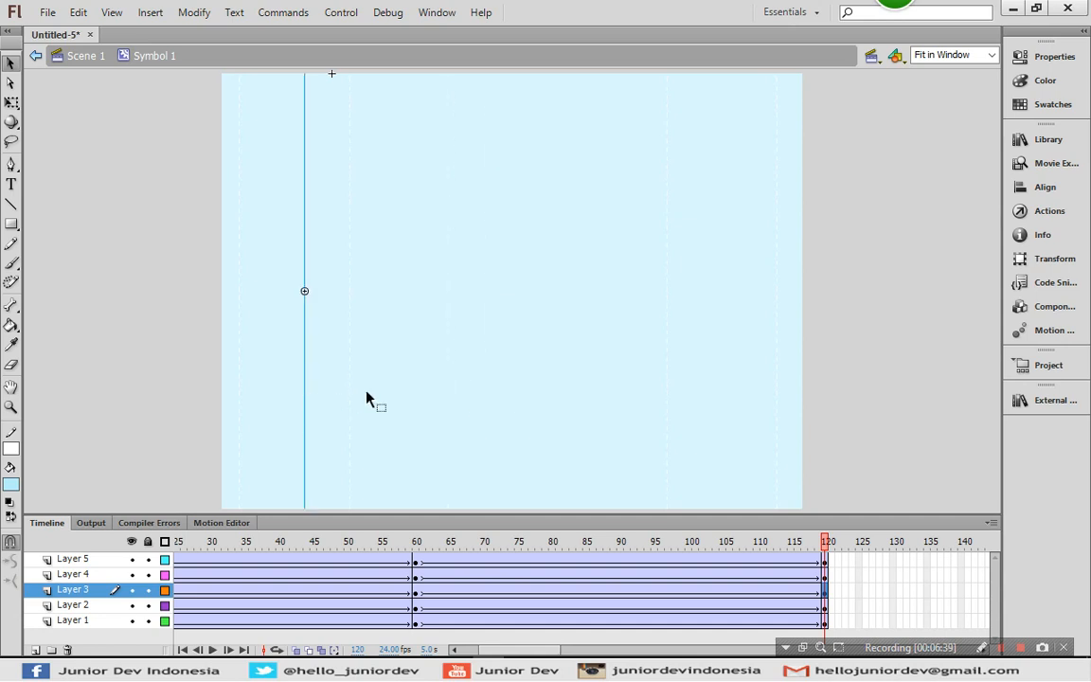
Step: At frame 120, move Layer 2's line to the middle of the stage and Layer 1's line slightly to its right
{"action": "left_click", "coordinate": [825, 607]}
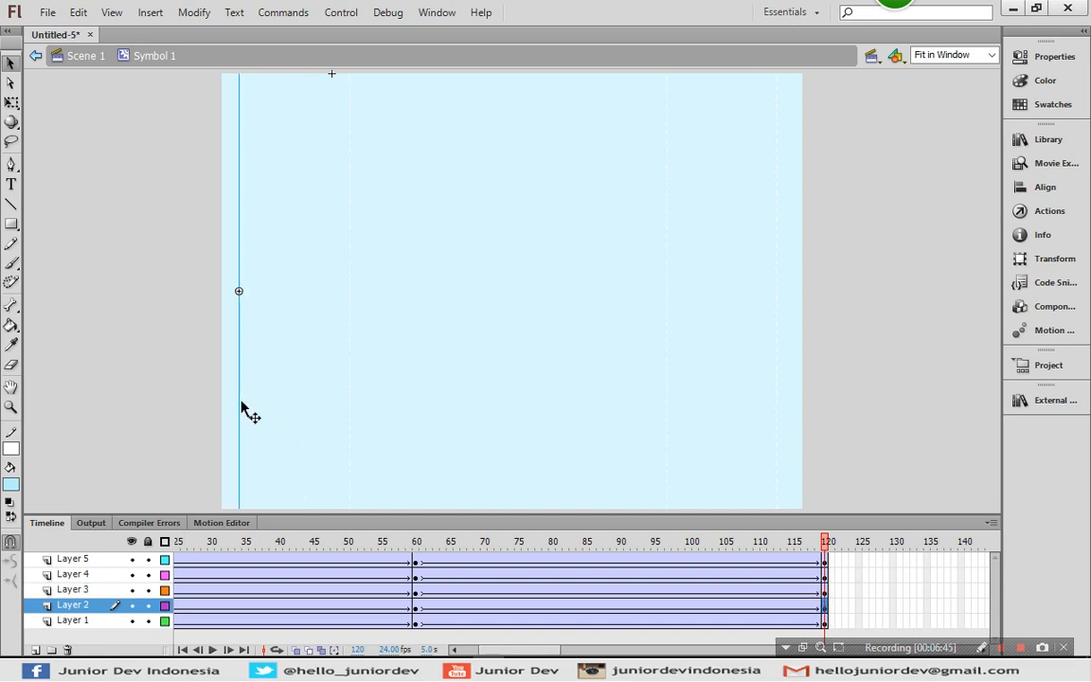
{"action": "left_click_drag", "start_coordinate": [239, 402], "coordinate": [509, 429]}
{"action": "left_click", "coordinate": [825, 621]}
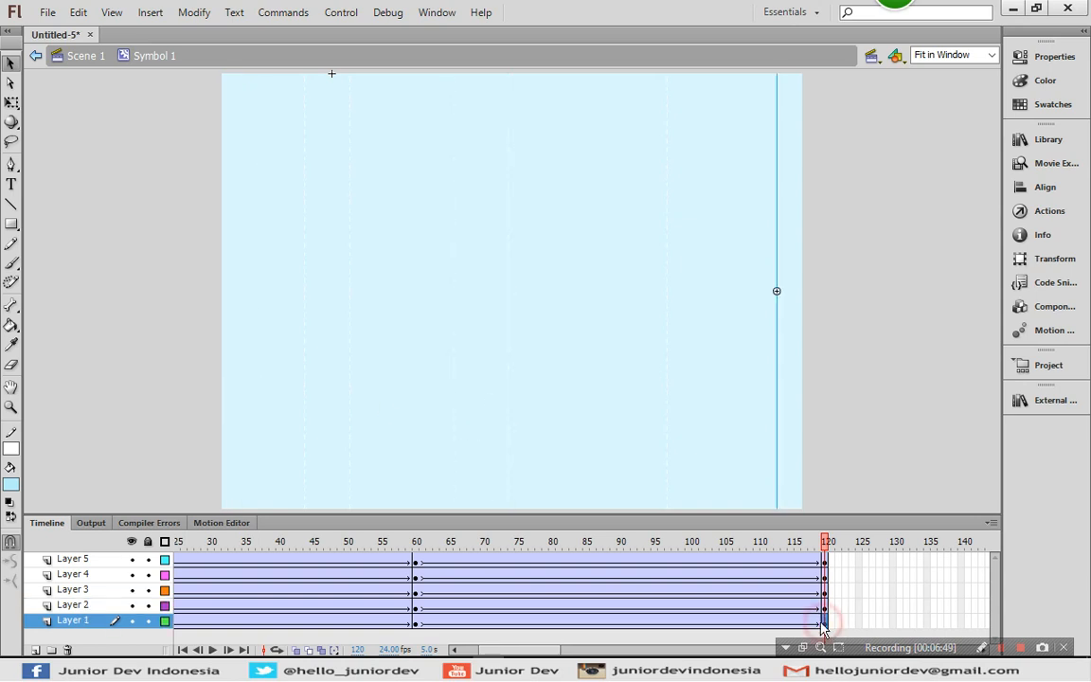
{"action": "left_click_drag", "start_coordinate": [777, 431], "coordinate": [531, 467]}
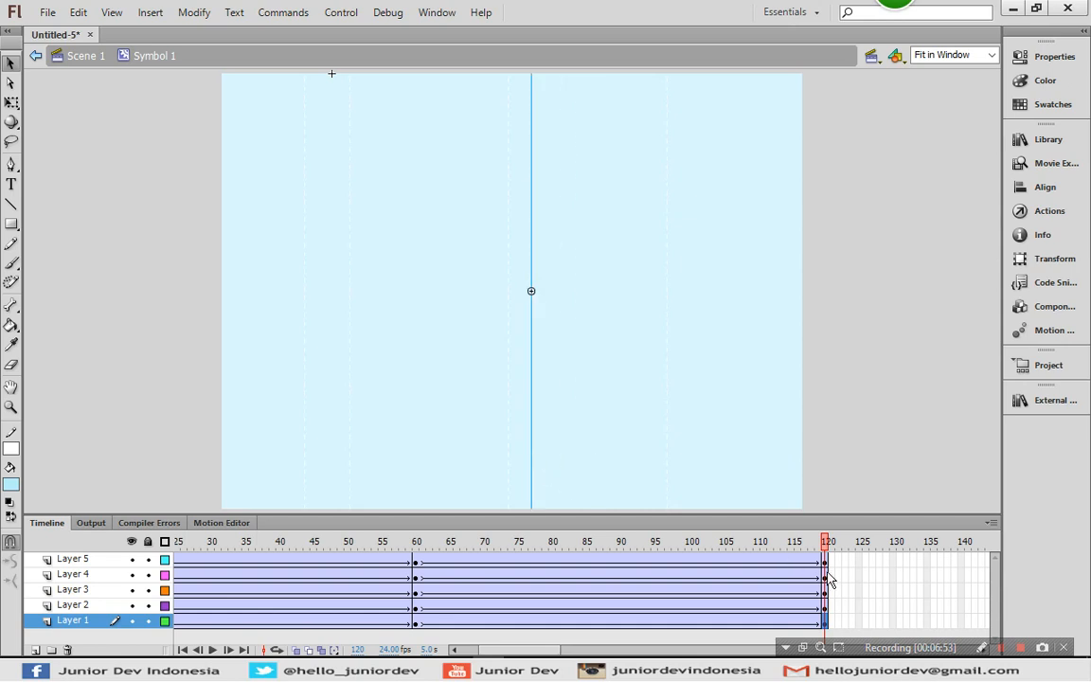
Step: At frame 120, move Layer 5's line near the stage's right edge and Layer 4's line slightly right of the middle
{"action": "left_click", "coordinate": [825, 562]}
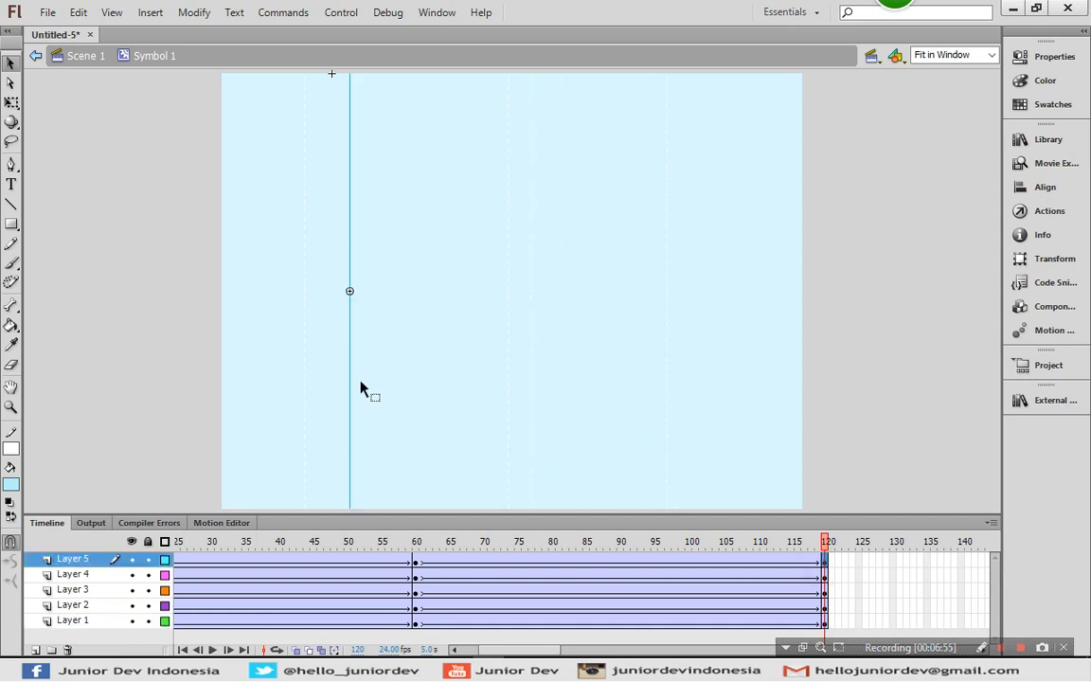
{"action": "left_click_drag", "start_coordinate": [352, 384], "coordinate": [776, 380]}
{"action": "left_click", "coordinate": [825, 575]}
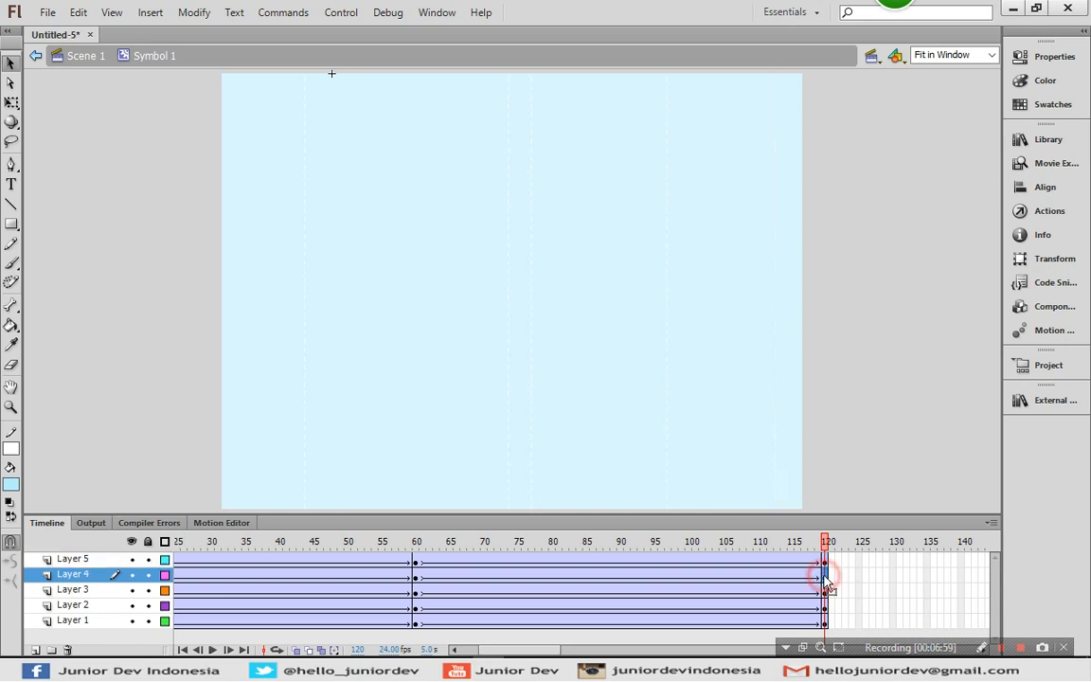
{"action": "left_click_drag", "start_coordinate": [667, 398], "coordinate": [585, 406]}
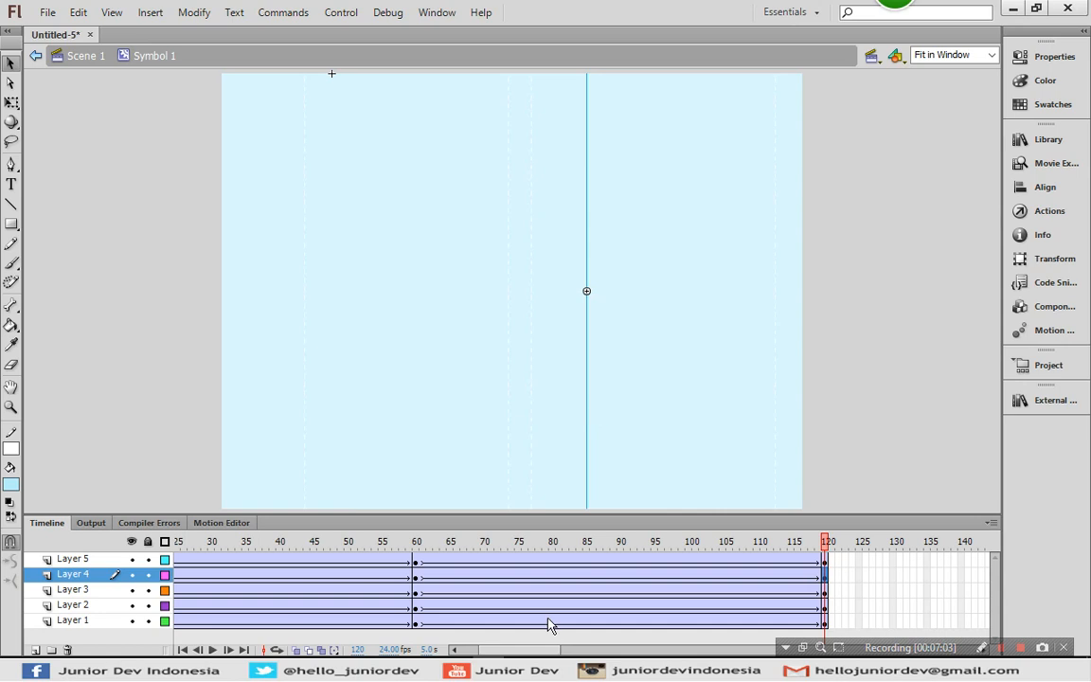
Step: Copy the frame 1 keyframes of all five layers and paste them at frame 180
{"action": "left_click_drag", "start_coordinate": [550, 652], "coordinate": [602, 652]}
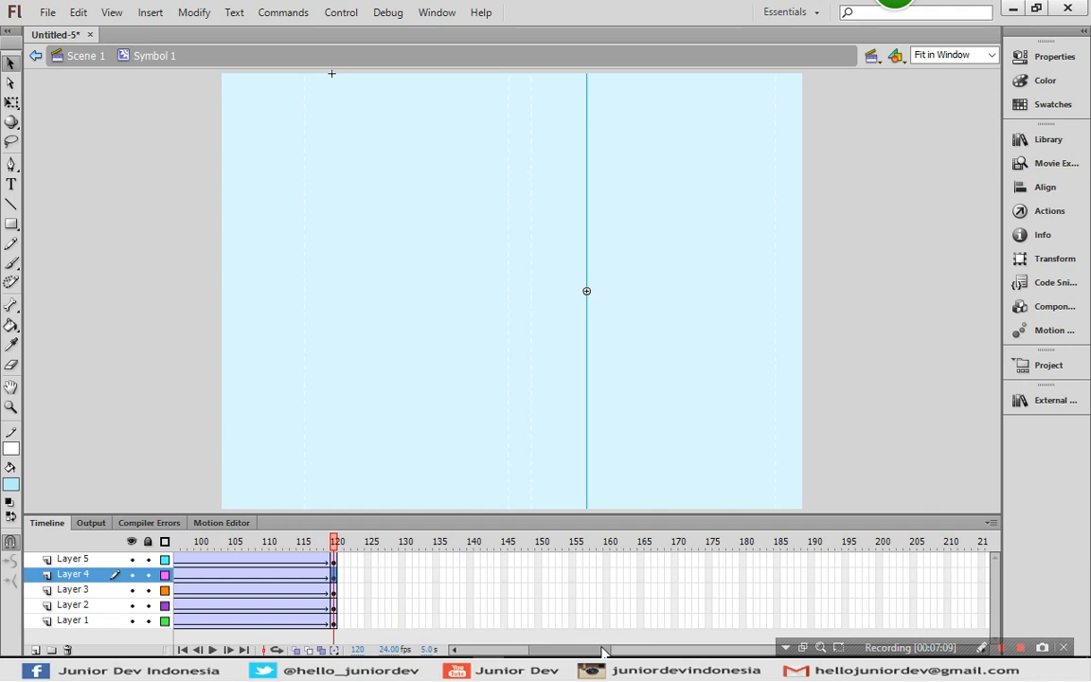
{"action": "left_click_drag", "start_coordinate": [605, 653], "coordinate": [521, 652]}
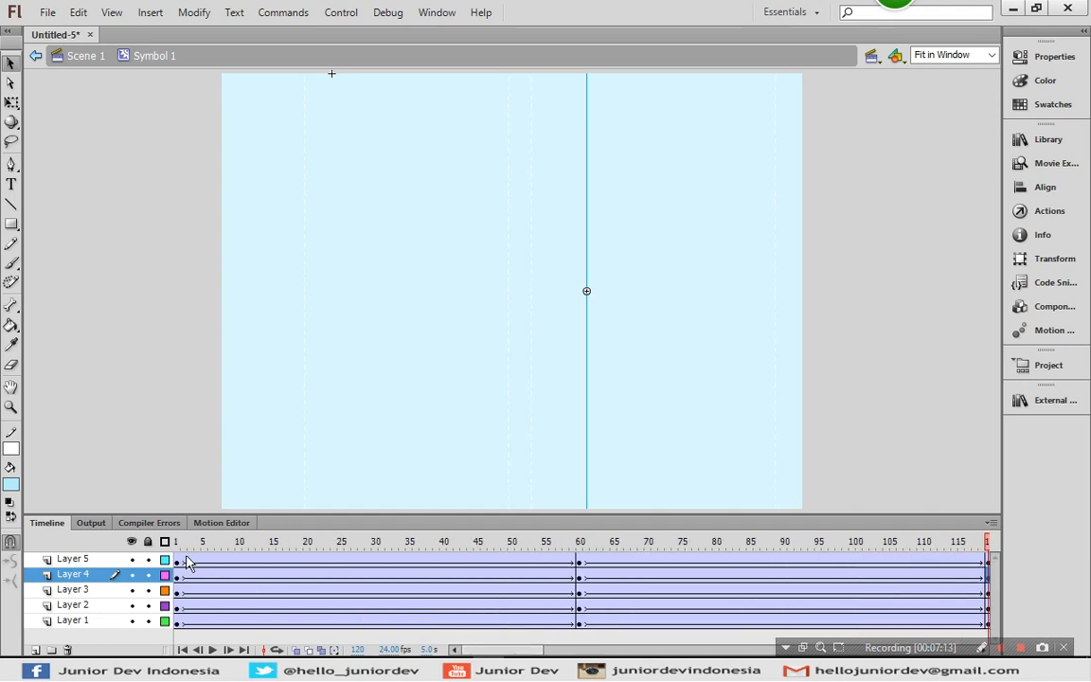
{"action": "left_click_drag", "start_coordinate": [178, 562], "coordinate": [180, 628]}
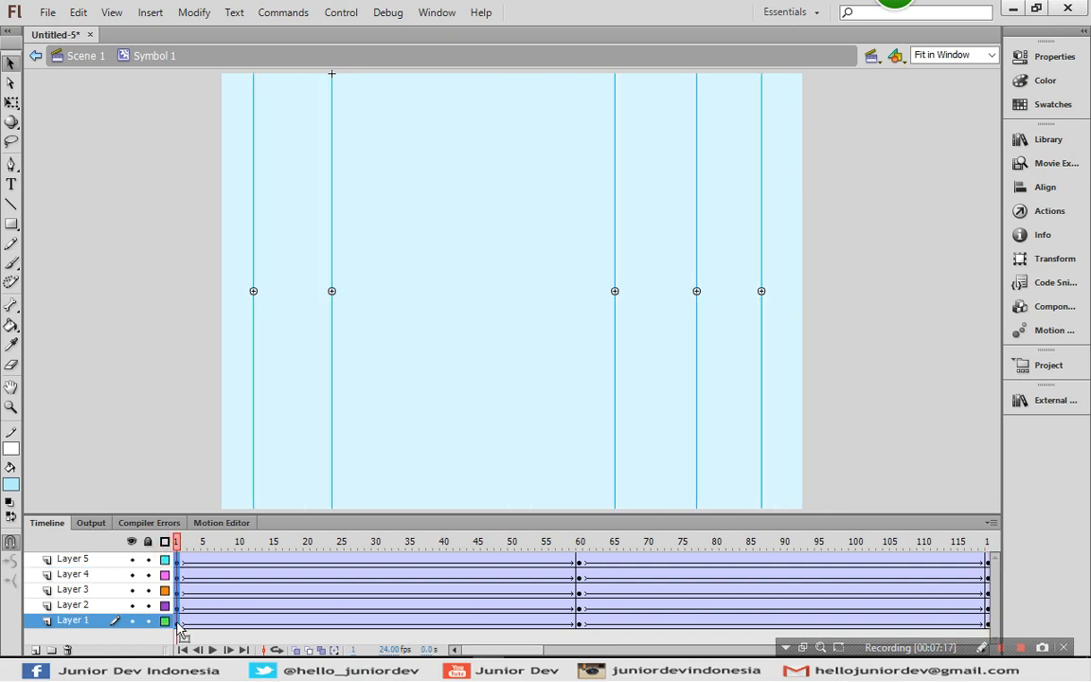
{"action": "right_click", "coordinate": [179, 628]}
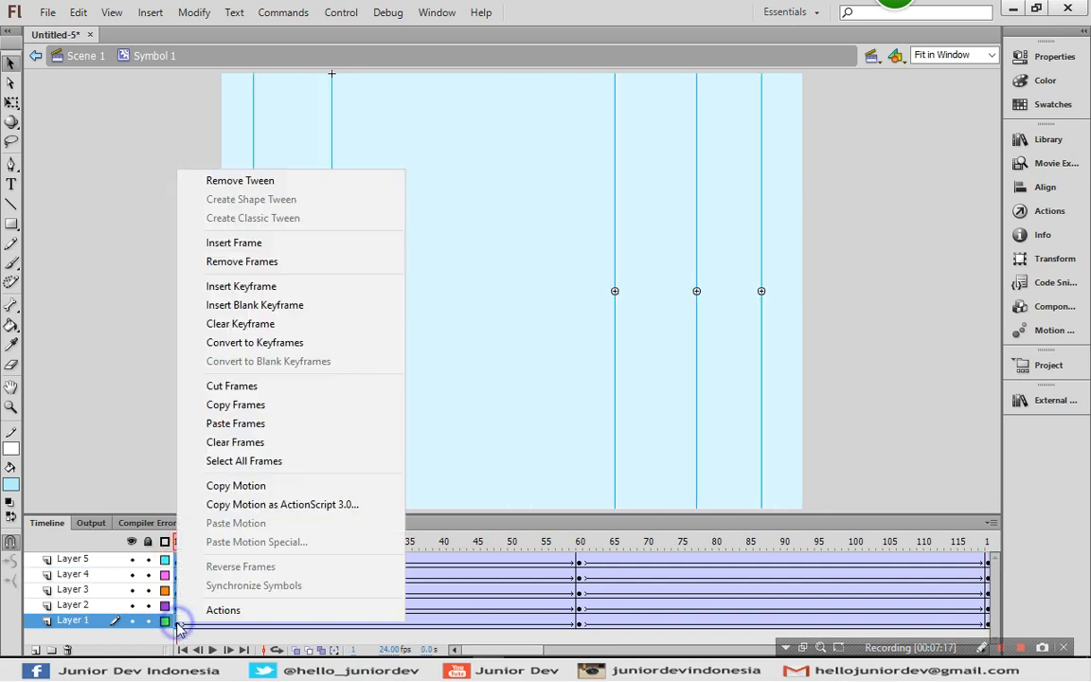
{"action": "left_click", "coordinate": [239, 405]}
{"action": "left_click_drag", "start_coordinate": [524, 650], "coordinate": [595, 654]}
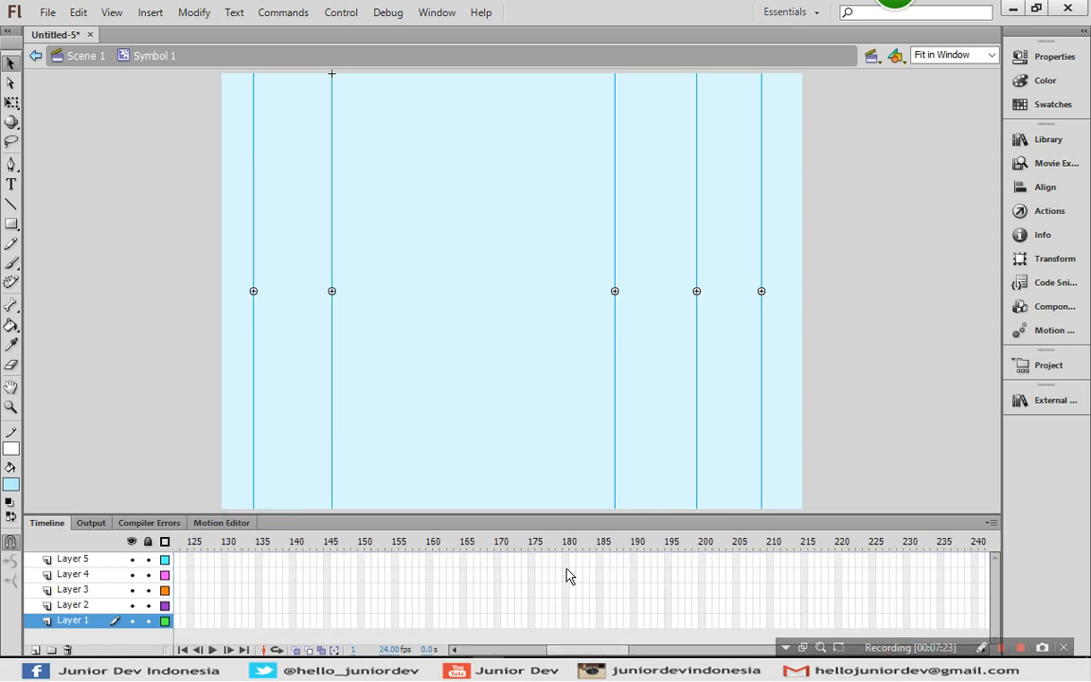
{"action": "left_click_drag", "start_coordinate": [569, 565], "coordinate": [568, 604]}
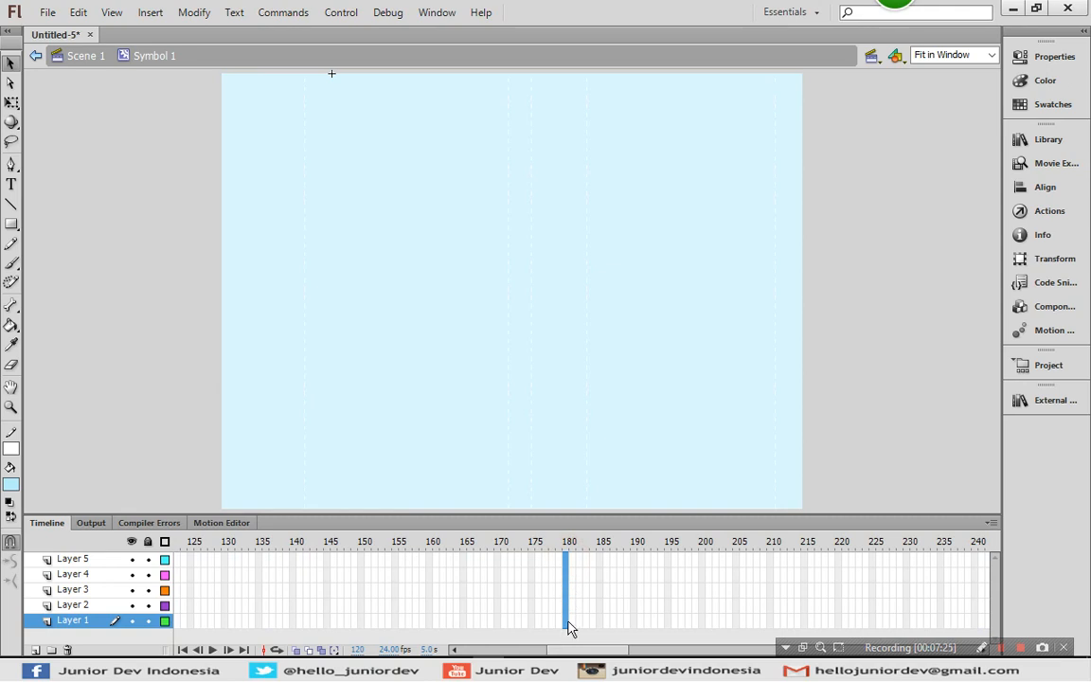
{"action": "right_click", "coordinate": [567, 625]}
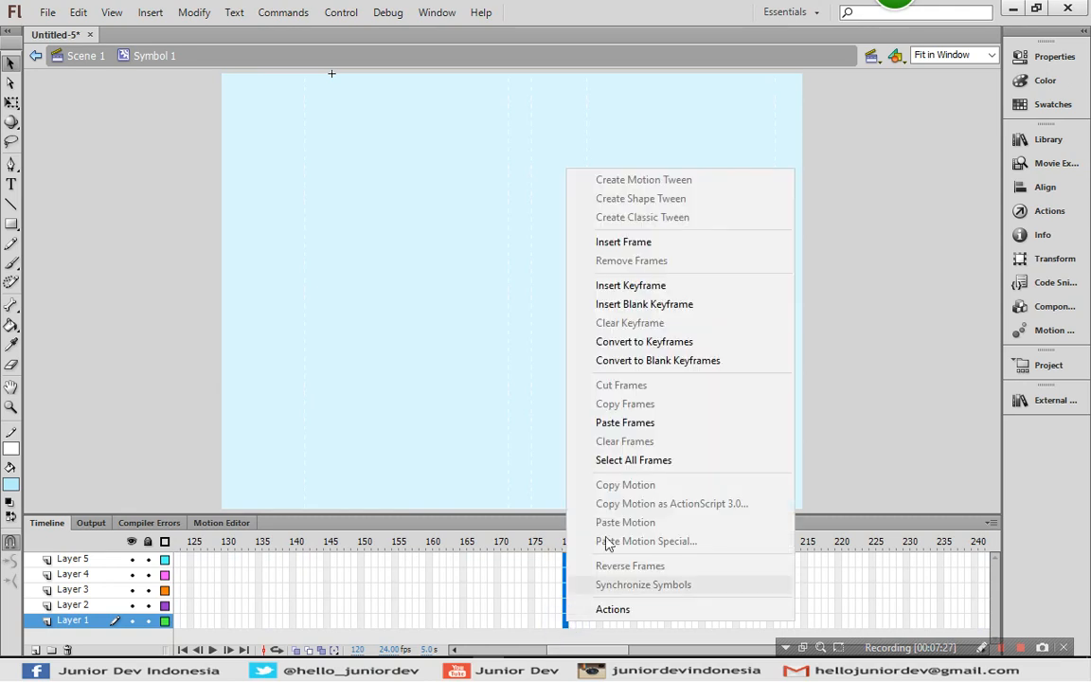
{"action": "left_click", "coordinate": [647, 426]}
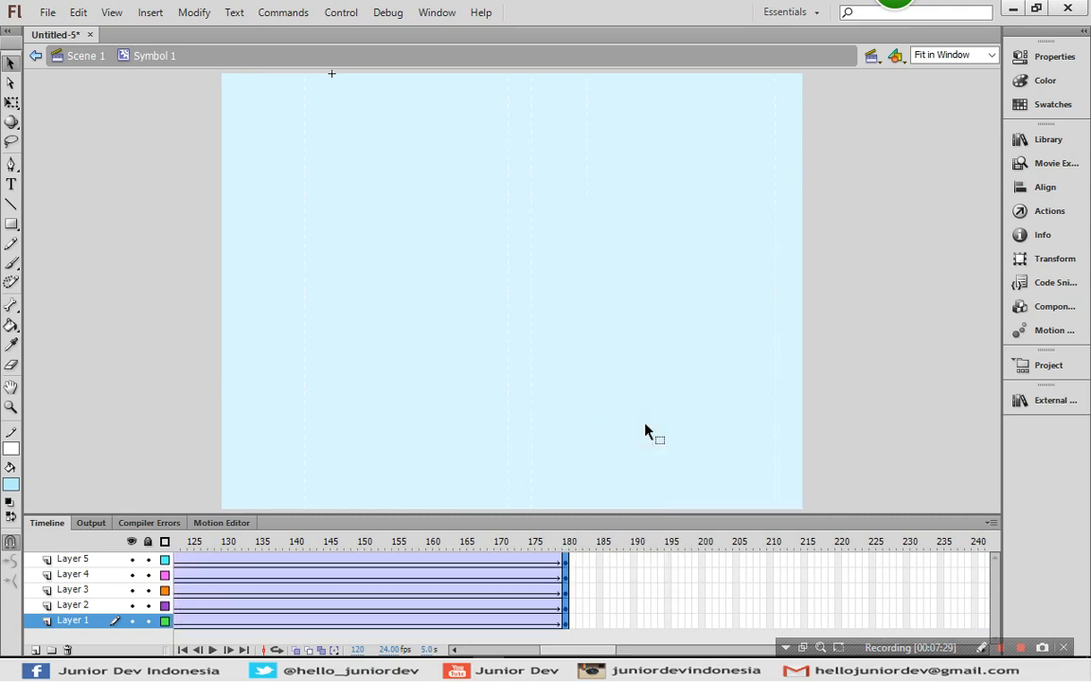
Step: Check Layer 5's frames up to the keyframe at frame 180 and play back the symbol's animation
{"action": "left_click", "coordinate": [510, 569]}
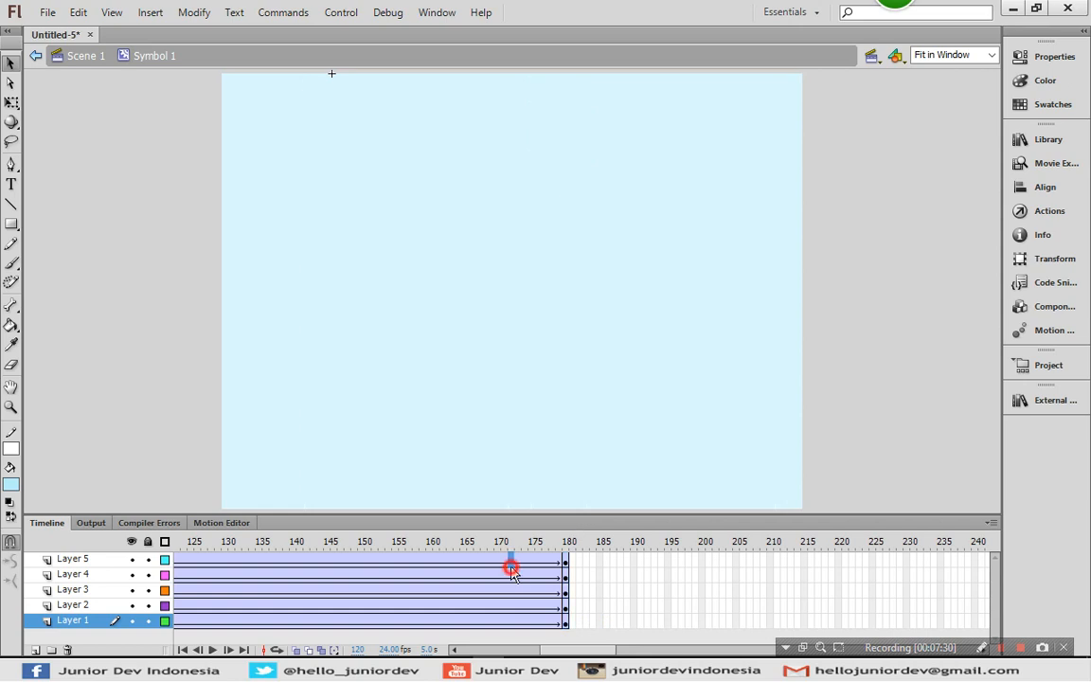
{"action": "left_click", "coordinate": [569, 561]}
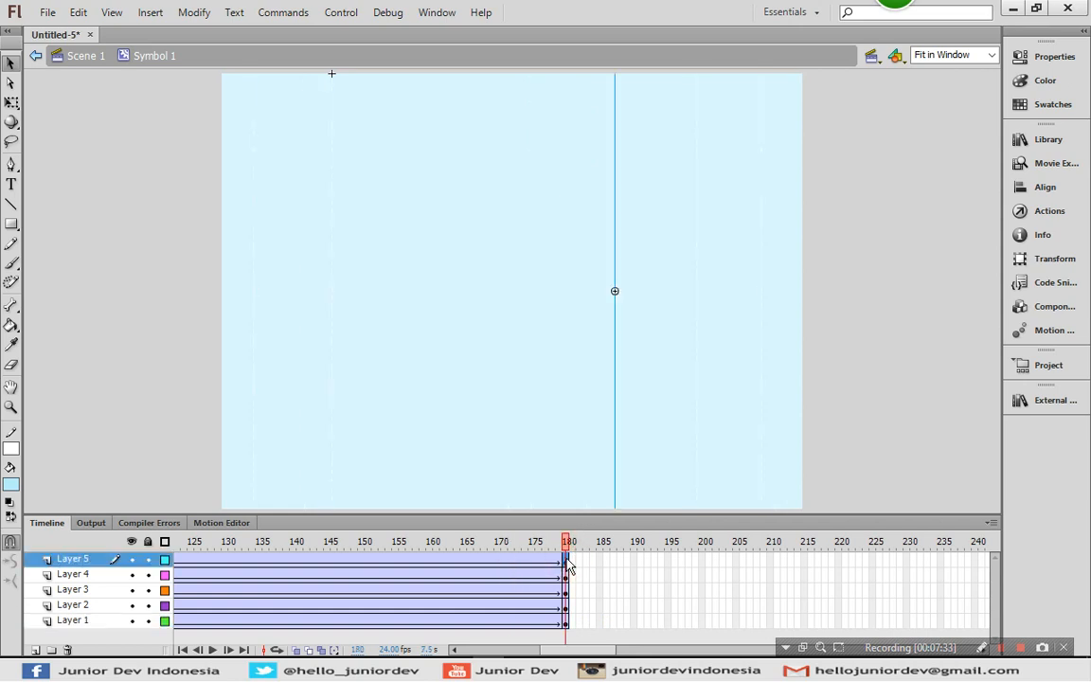
{"action": "mouse_move", "coordinate": [587, 649]}
{"action": "left_mouse_down"}
{"action": "mouse_move", "coordinate": [483, 649]}
{"action": "mouse_move", "coordinate": [586, 651]}
{"action": "left_mouse_up"}
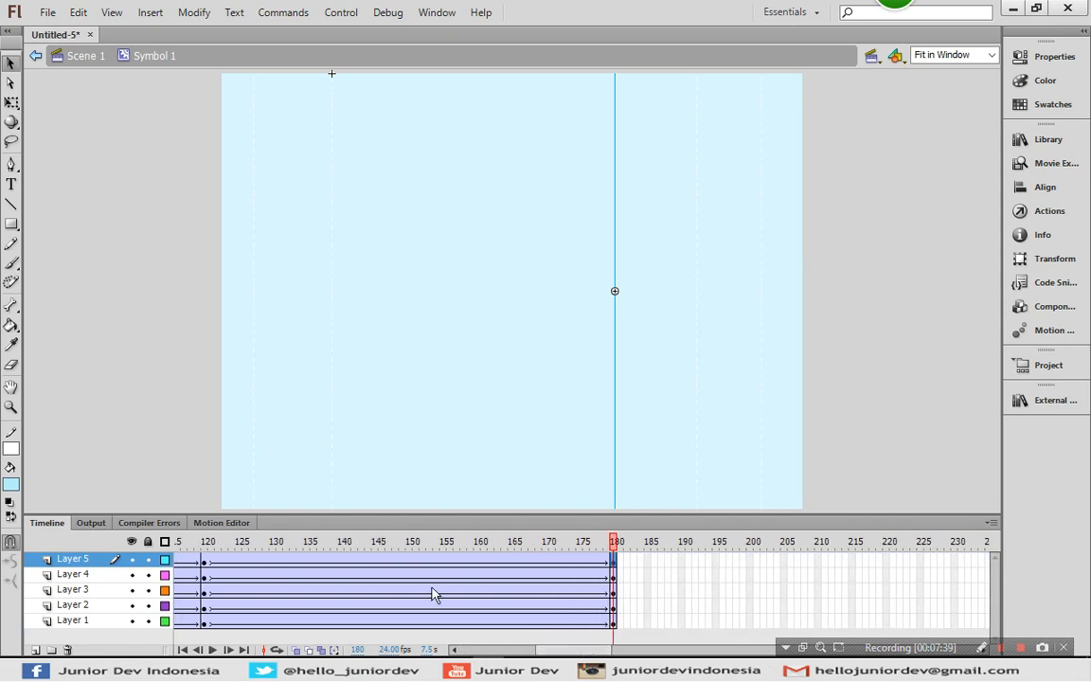
{"action": "left_click_drag", "start_coordinate": [401, 560], "coordinate": [614, 565]}
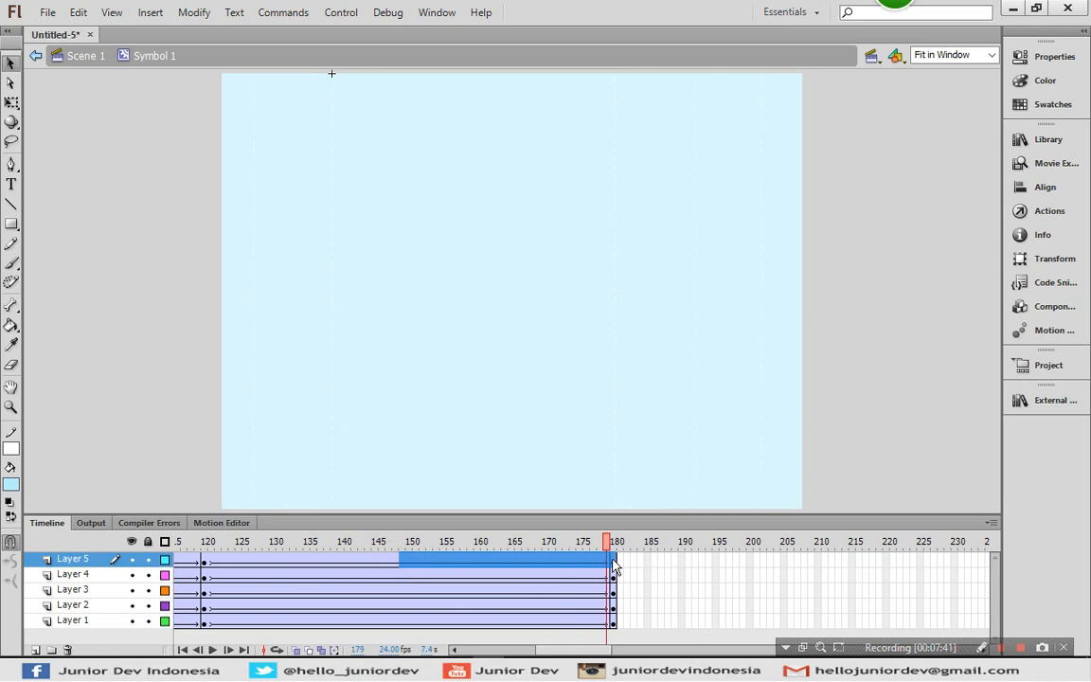
{"action": "left_click", "coordinate": [614, 562]}
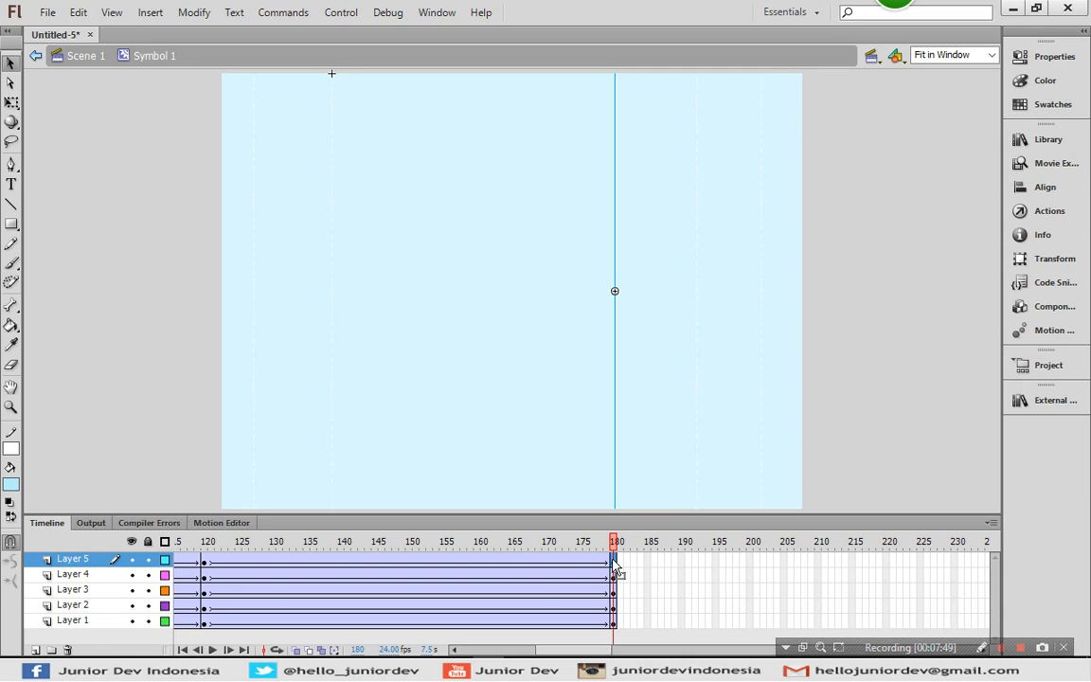
{"action": "key", "text": "Return"}
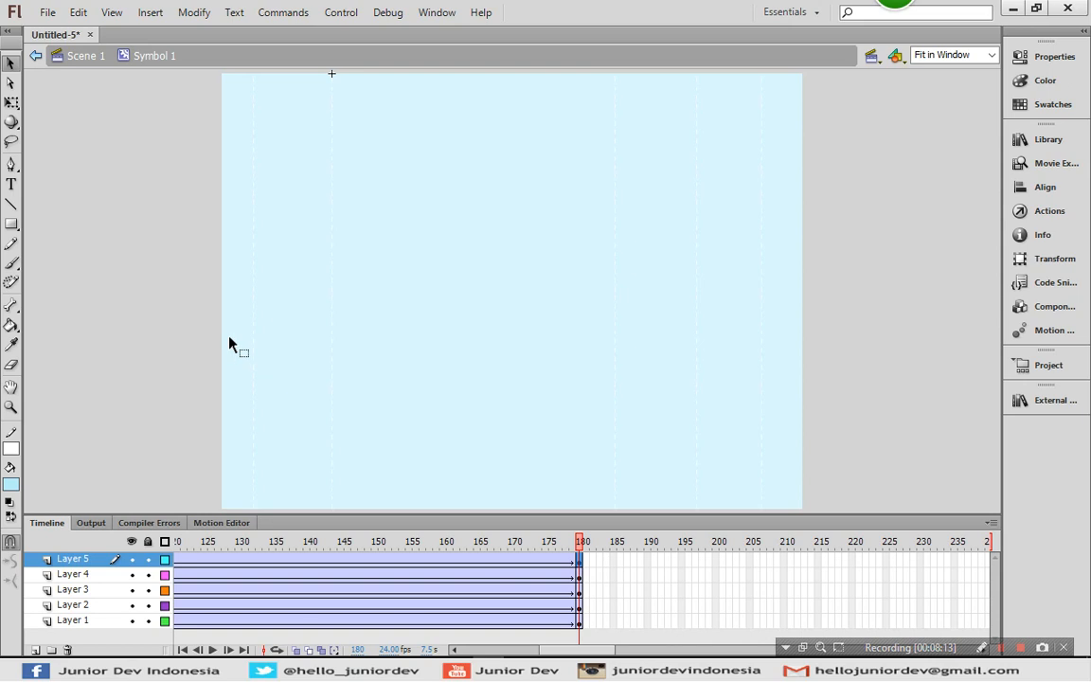
Step: Return to Scene 1 and add a new layer above Layer 2
{"action": "left_click", "coordinate": [92, 59]}
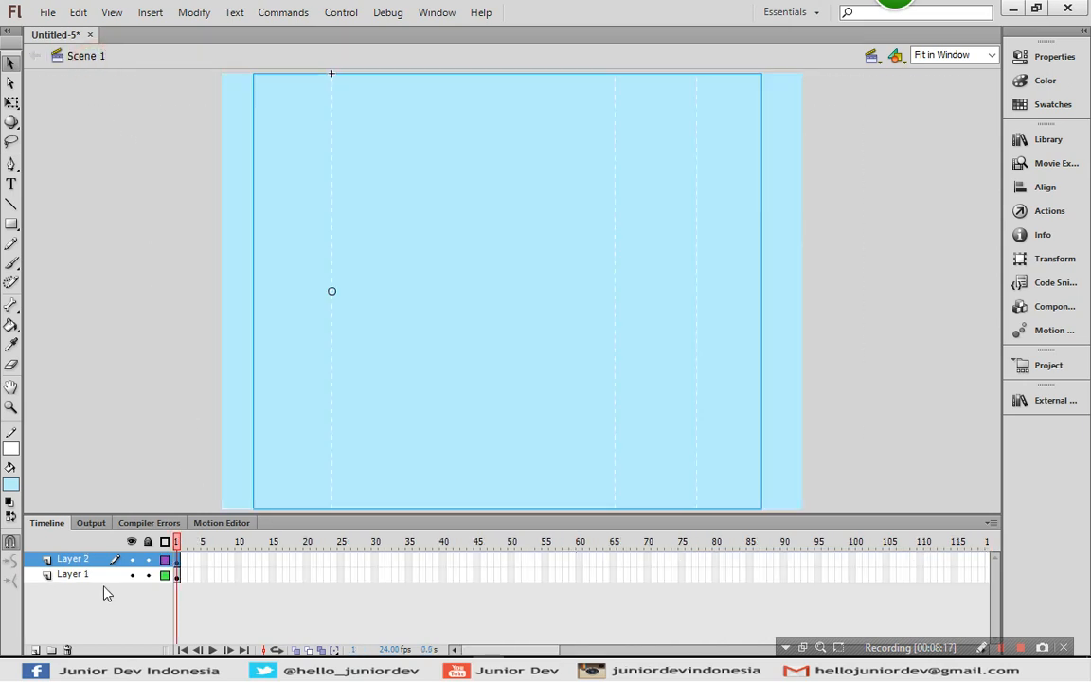
{"action": "left_click", "coordinate": [34, 650]}
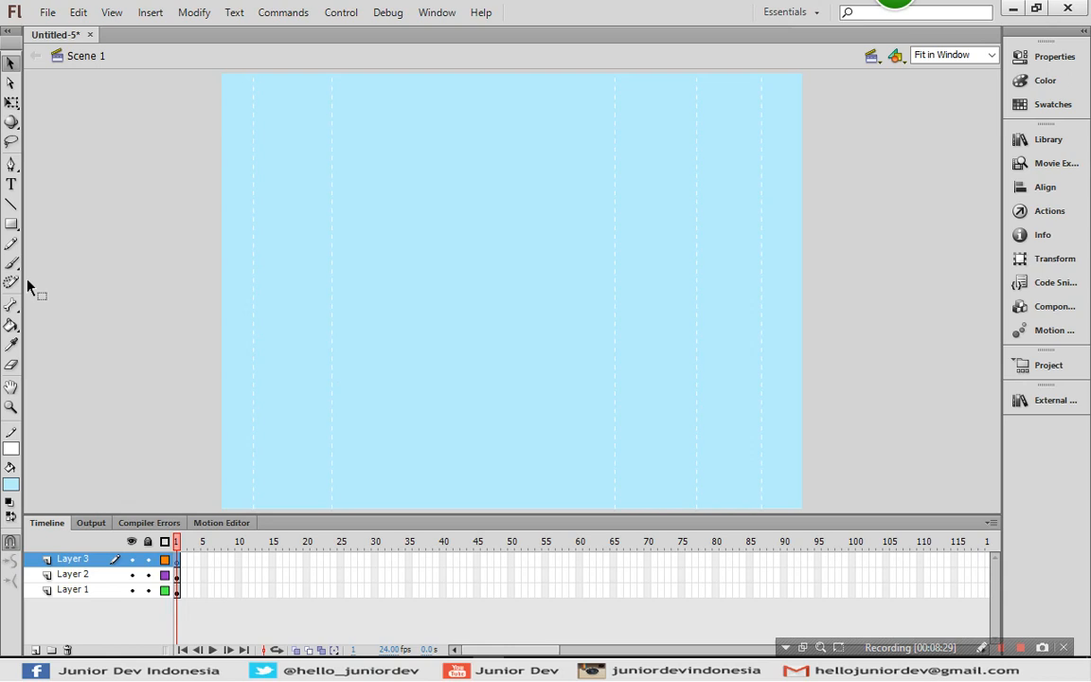
Step: On Layer 3, draw a narrow white rectangle without a stroke over the full stage height, slightly left of the middle
{"action": "left_click", "coordinate": [11, 225]}
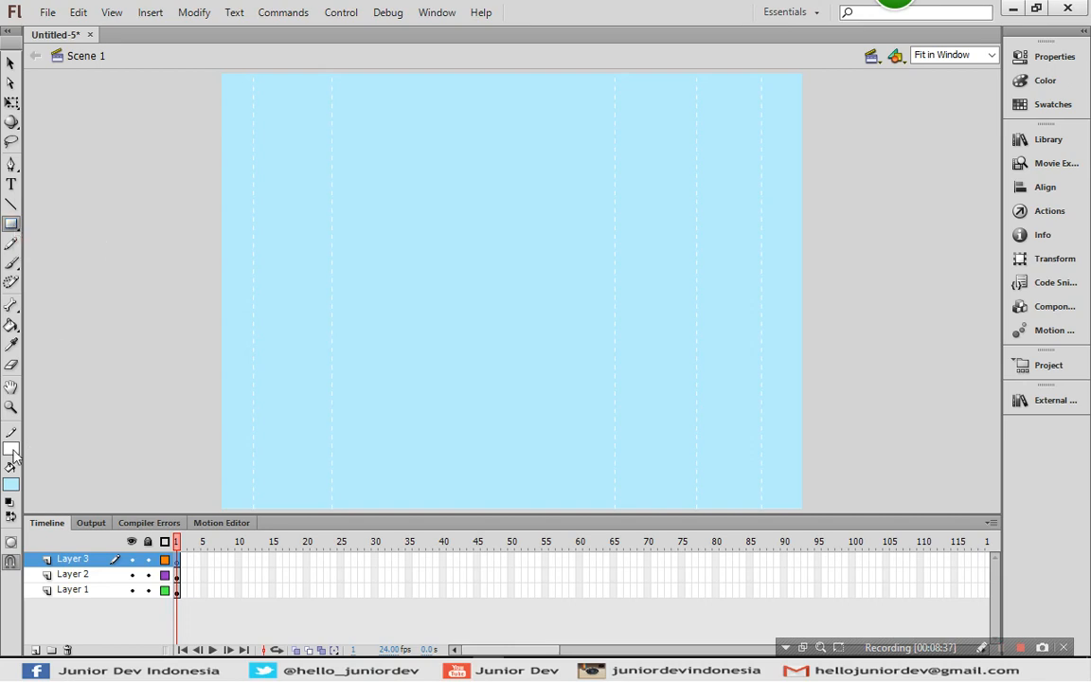
{"action": "left_click", "coordinate": [11, 449]}
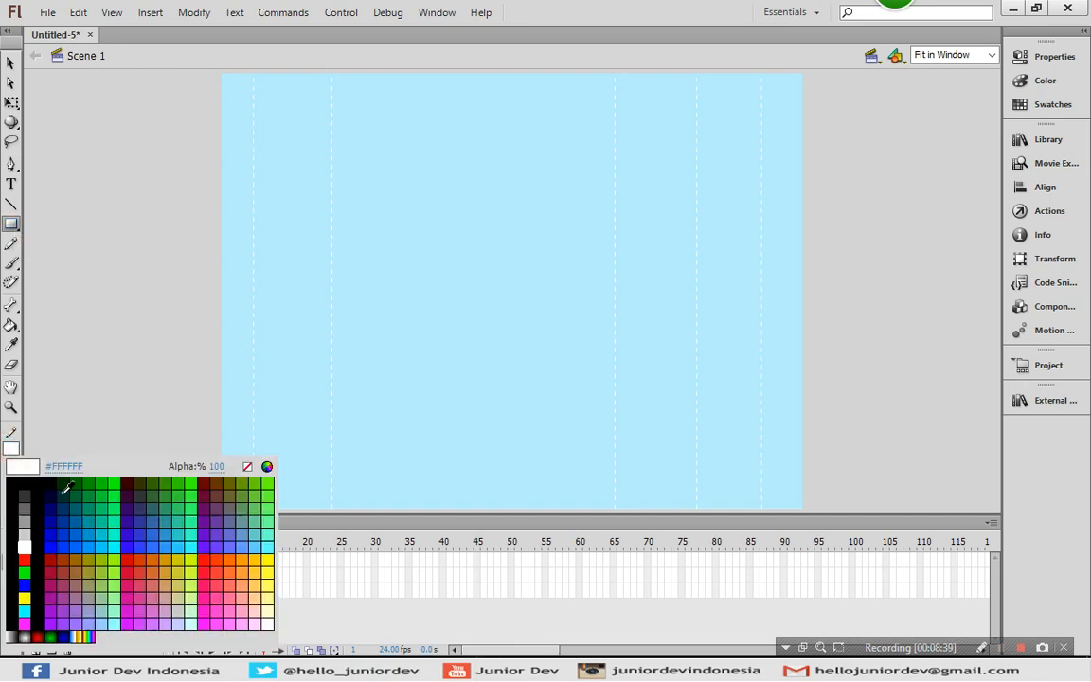
{"action": "left_click", "coordinate": [247, 468]}
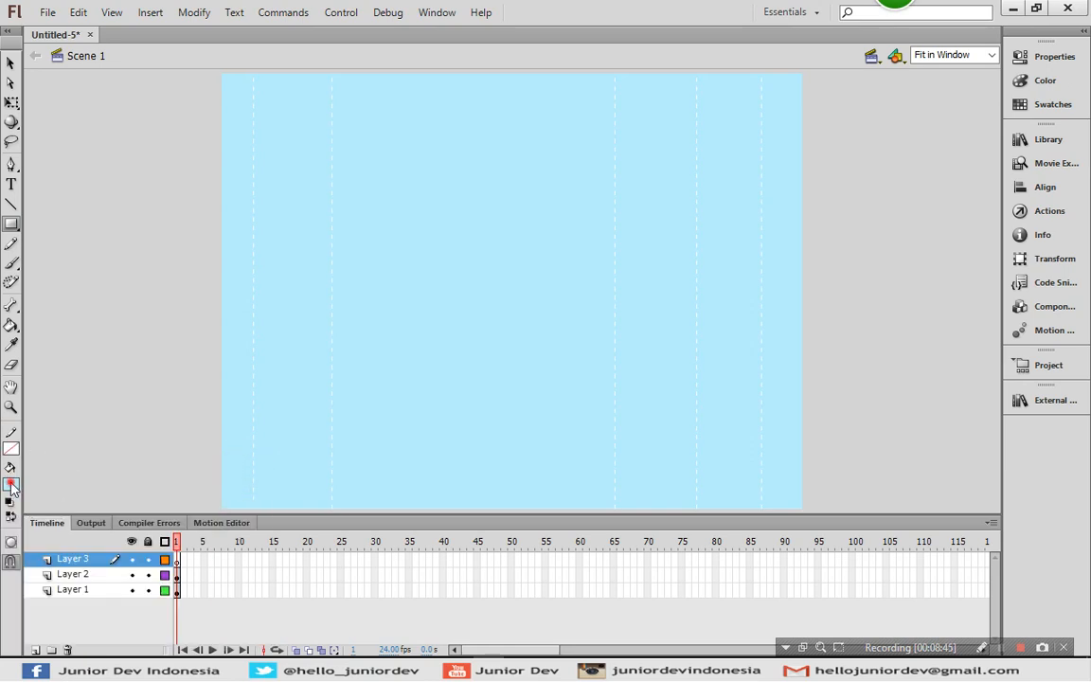
{"action": "left_click", "coordinate": [12, 485]}
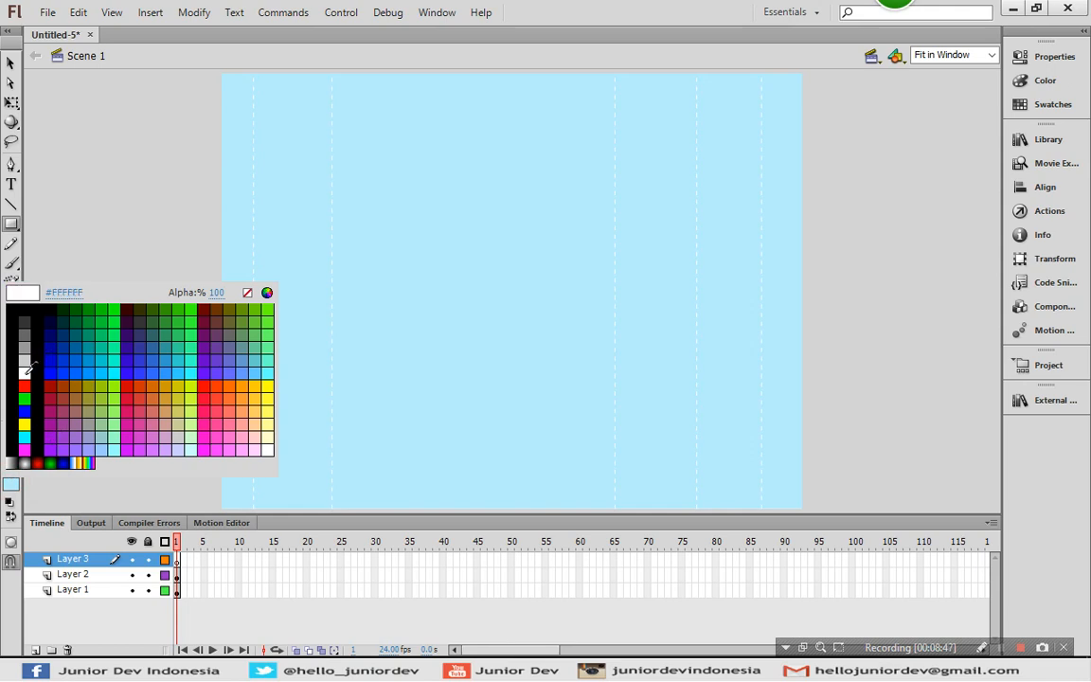
{"action": "left_click", "coordinate": [24, 374]}
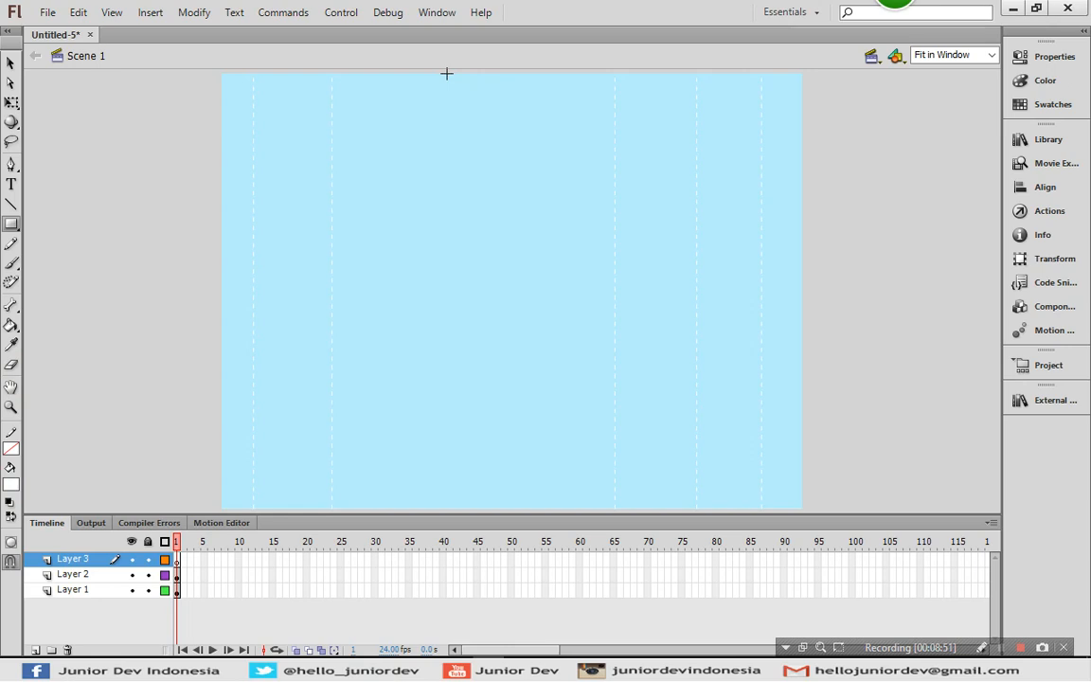
{"action": "left_click_drag", "start_coordinate": [446, 73], "coordinate": [478, 507]}
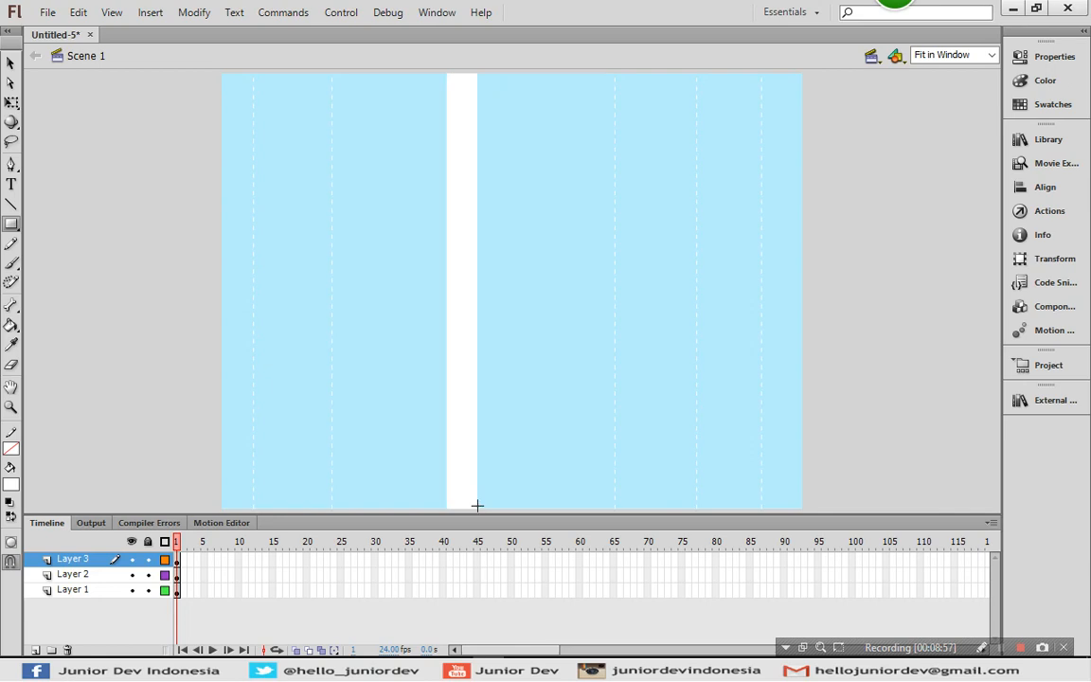
Step: Convert the white rectangle to a movie clip symbol with top-left registration and open it for editing
{"action": "left_click", "coordinate": [10, 62]}
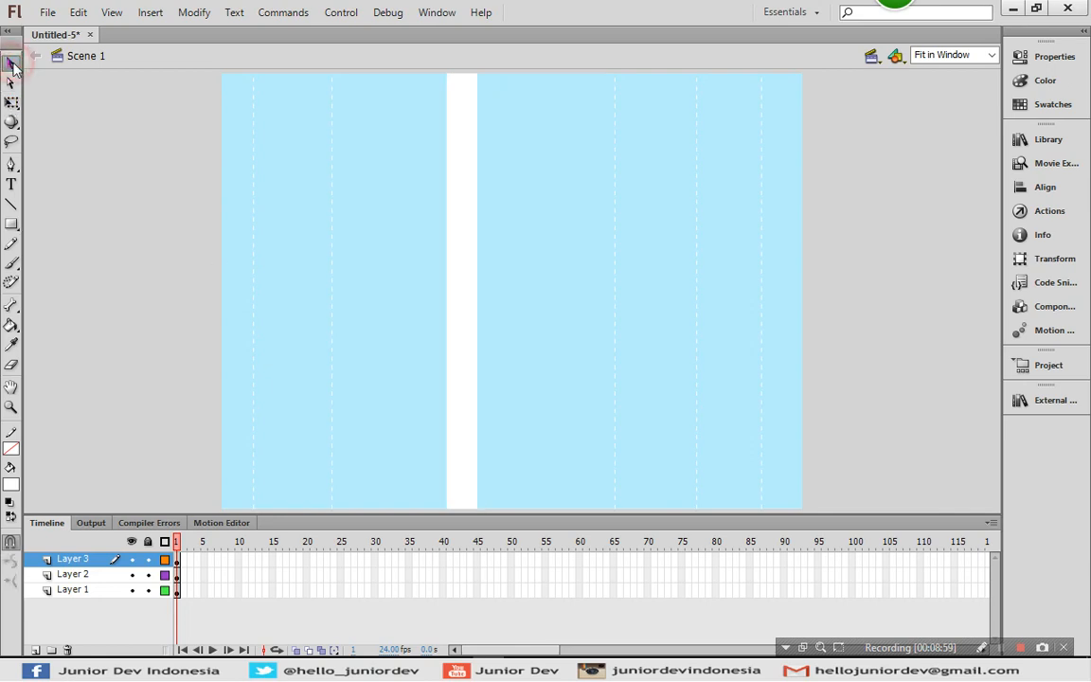
{"action": "left_click", "coordinate": [455, 208]}
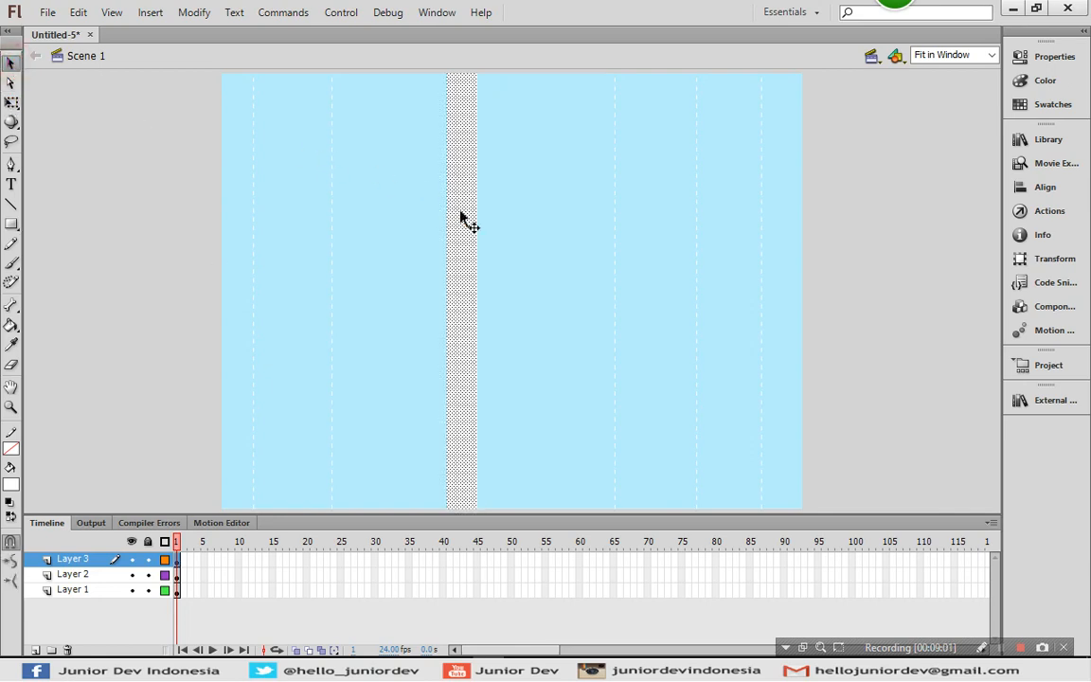
{"action": "right_click", "coordinate": [461, 214]}
{"action": "left_click", "coordinate": [555, 582]}
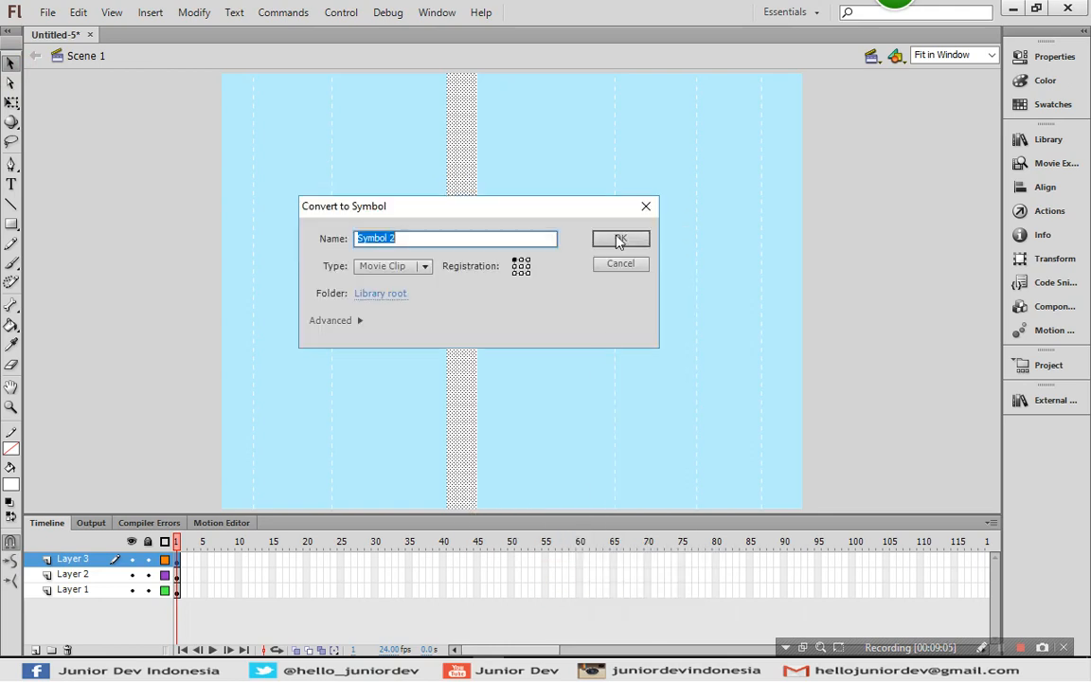
{"action": "left_click", "coordinate": [616, 239]}
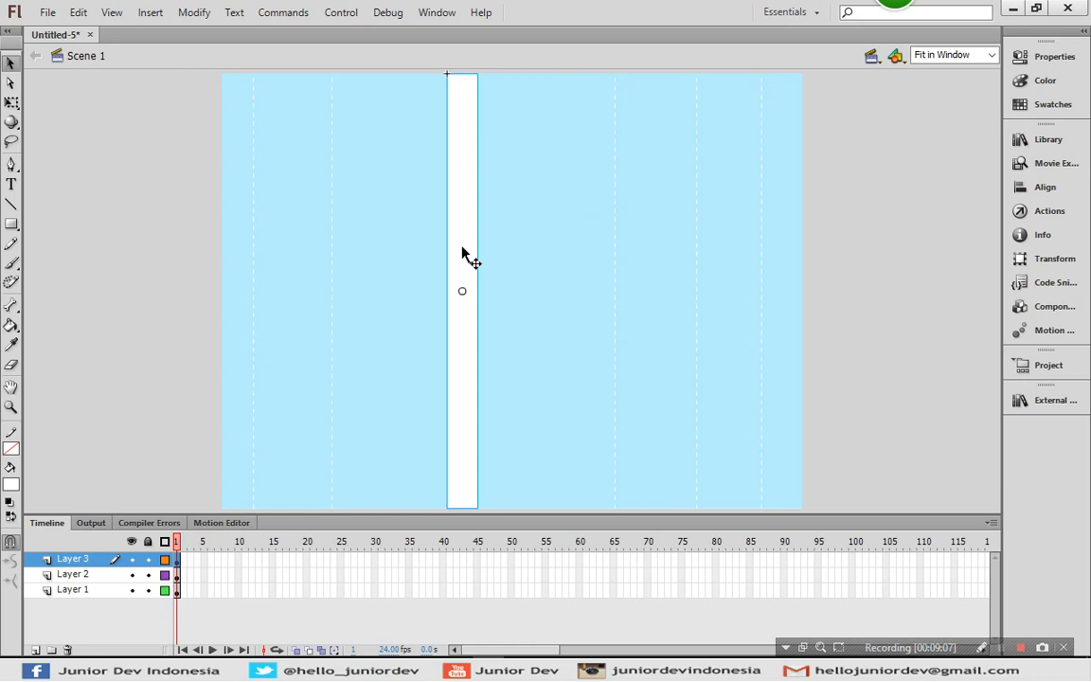
{"action": "double_click", "coordinate": [462, 254]}
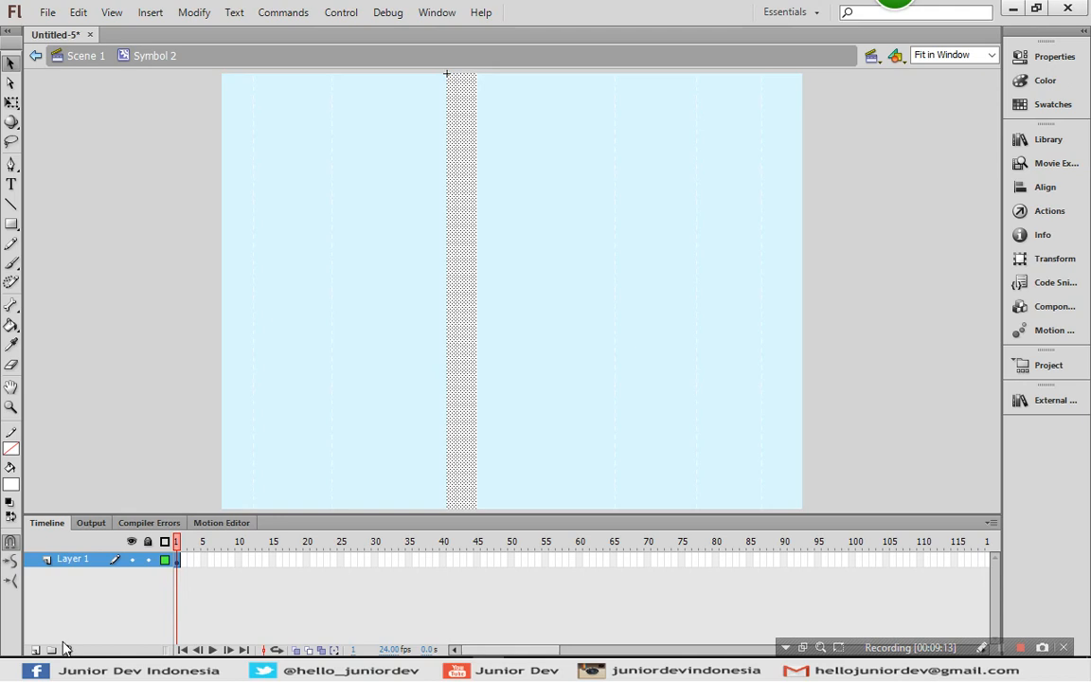
Step: Copy the white rectangle and paste it in place on a new layer inside the symbol
{"action": "right_click", "coordinate": [464, 354]}
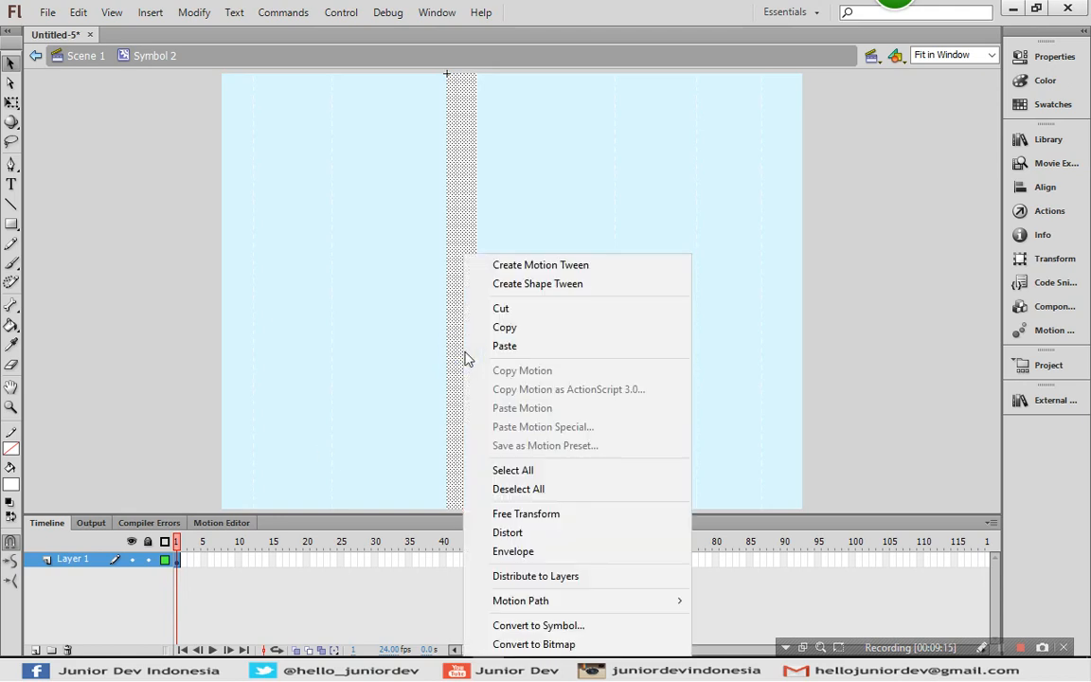
{"action": "left_click", "coordinate": [524, 328]}
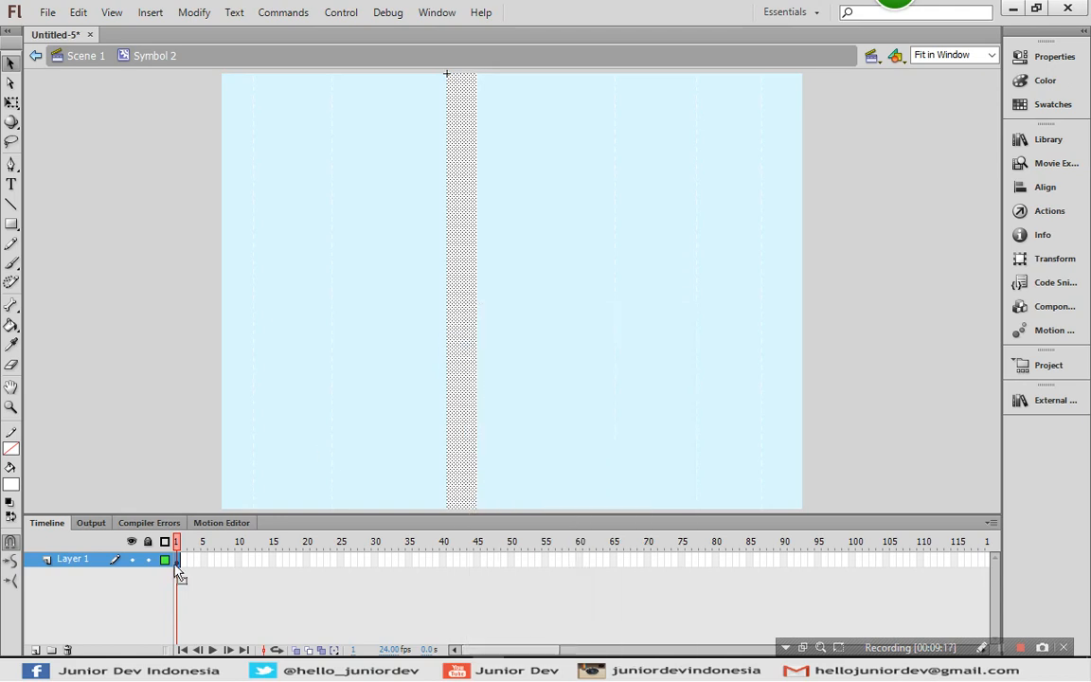
{"action": "left_click", "coordinate": [35, 650]}
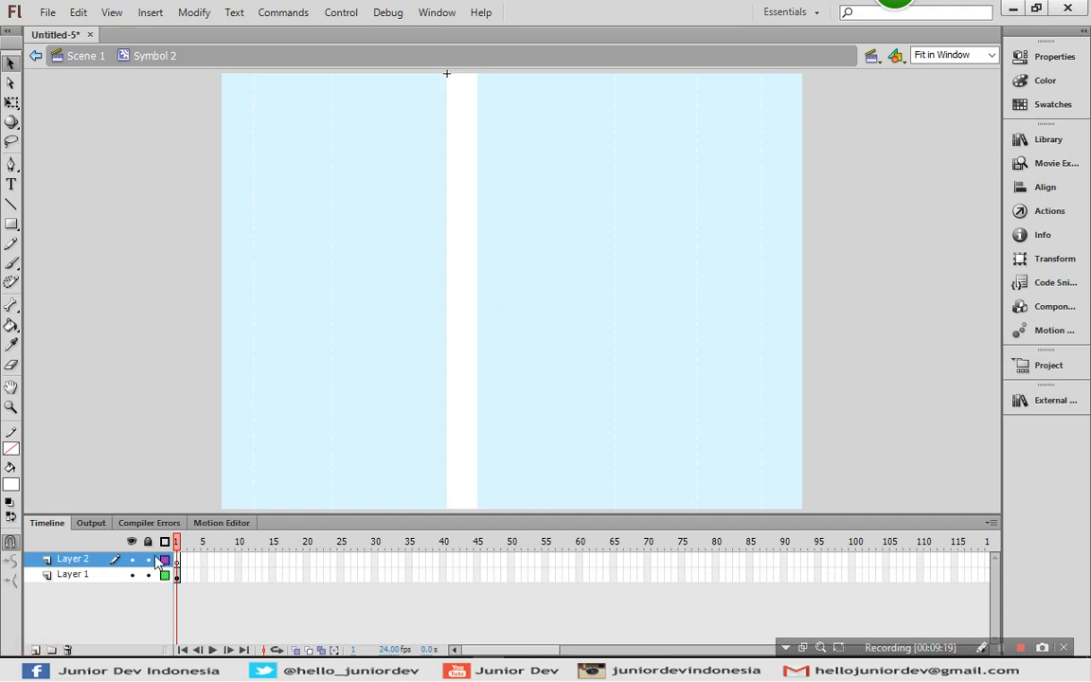
{"action": "right_click", "coordinate": [153, 182]}
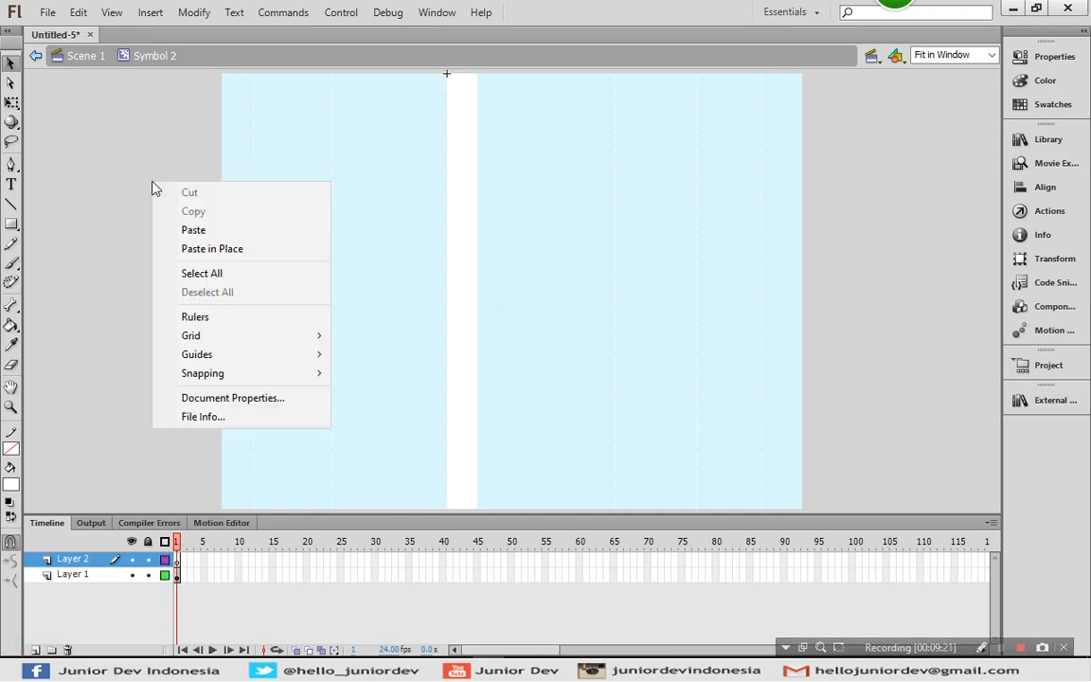
{"action": "left_click", "coordinate": [227, 248]}
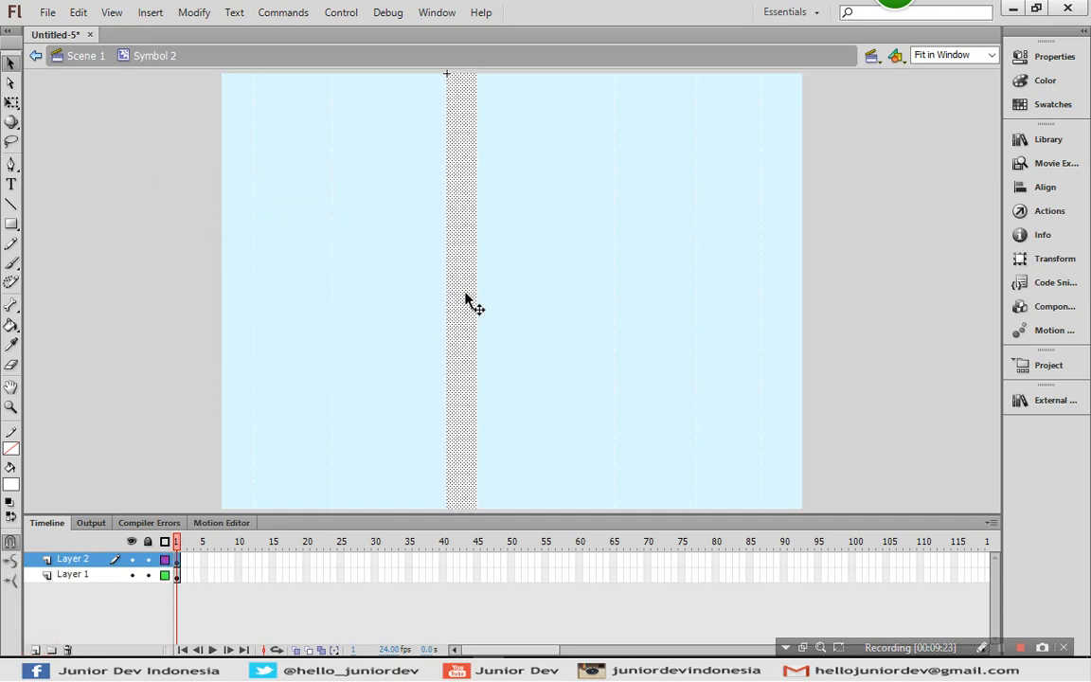
Step: Move the pasted strip on Layer 2 near the stage's left edge and narrow it to less than half its width
{"action": "left_click_drag", "start_coordinate": [462, 295], "coordinate": [297, 312]}
{"action": "left_click", "coordinate": [12, 101]}
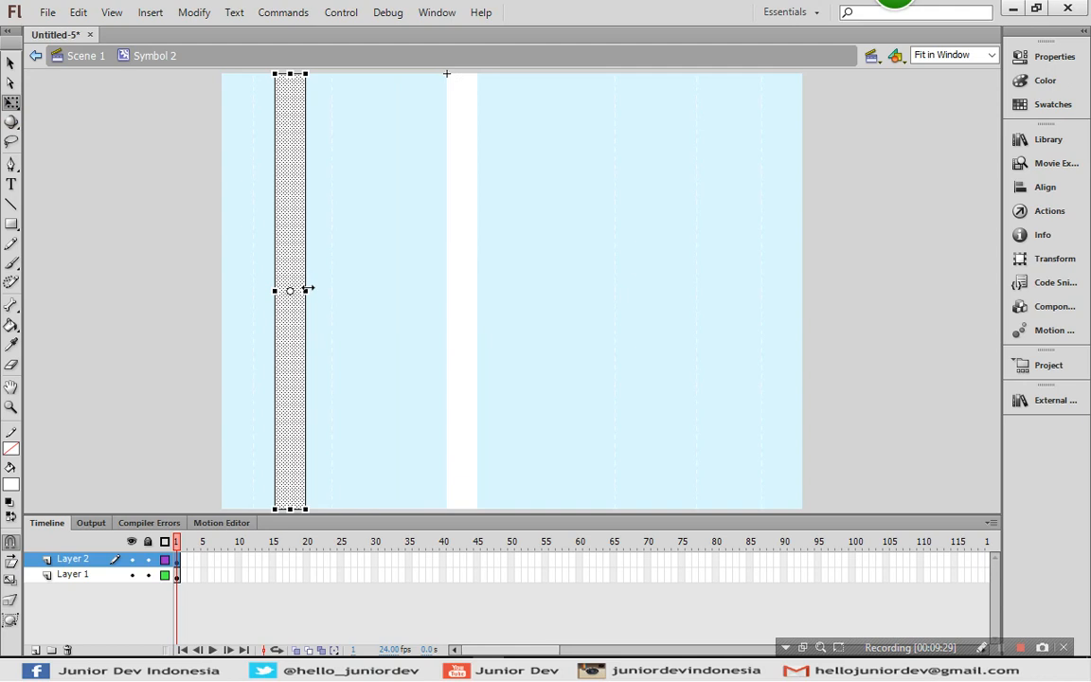
{"action": "left_click_drag", "start_coordinate": [309, 289], "coordinate": [290, 289]}
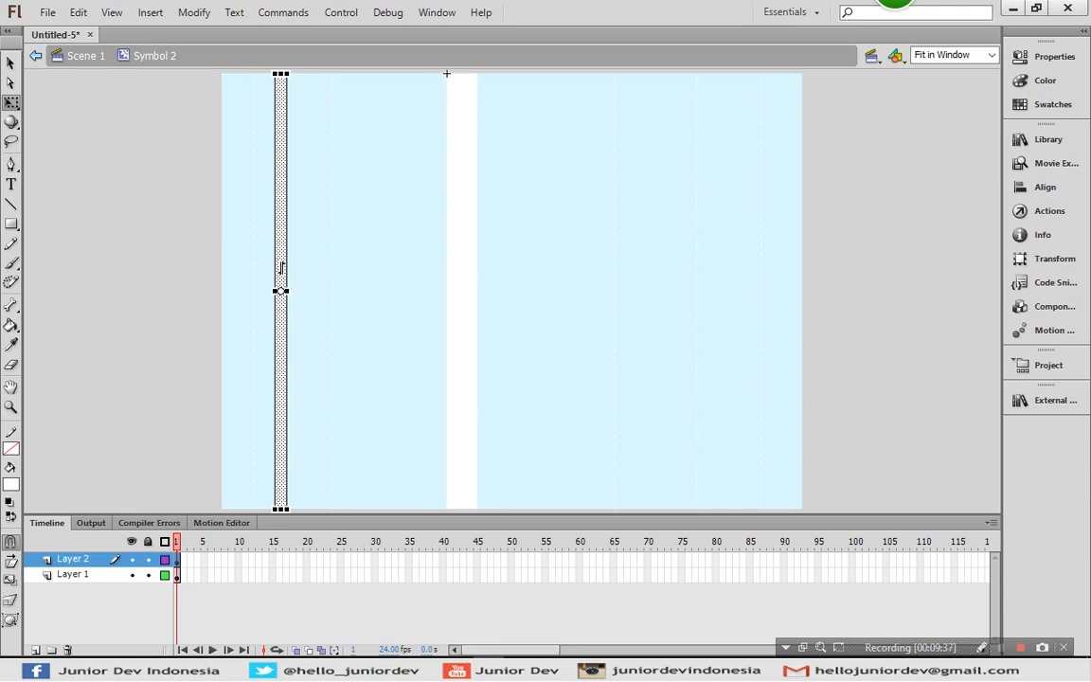
{"action": "left_click", "coordinate": [10, 62]}
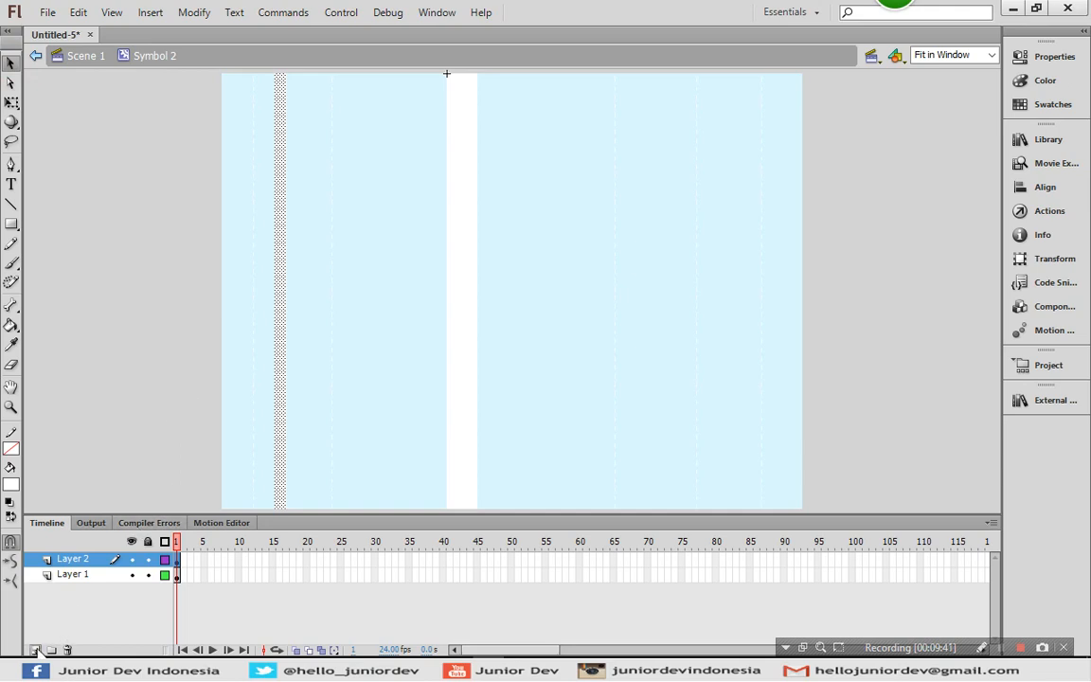
Step: Add Layer 3, paste the white strip in place, move it near the stage's right edge and narrow it to about 60 percent
{"action": "left_click", "coordinate": [36, 650]}
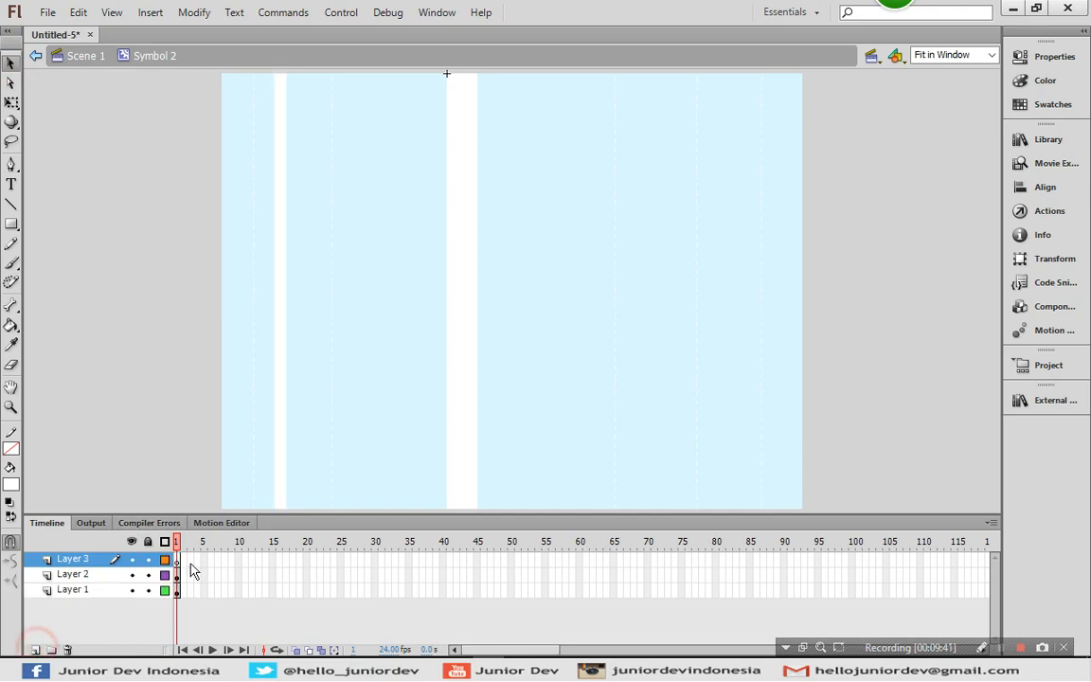
{"action": "right_click", "coordinate": [144, 249]}
{"action": "left_click", "coordinate": [224, 312]}
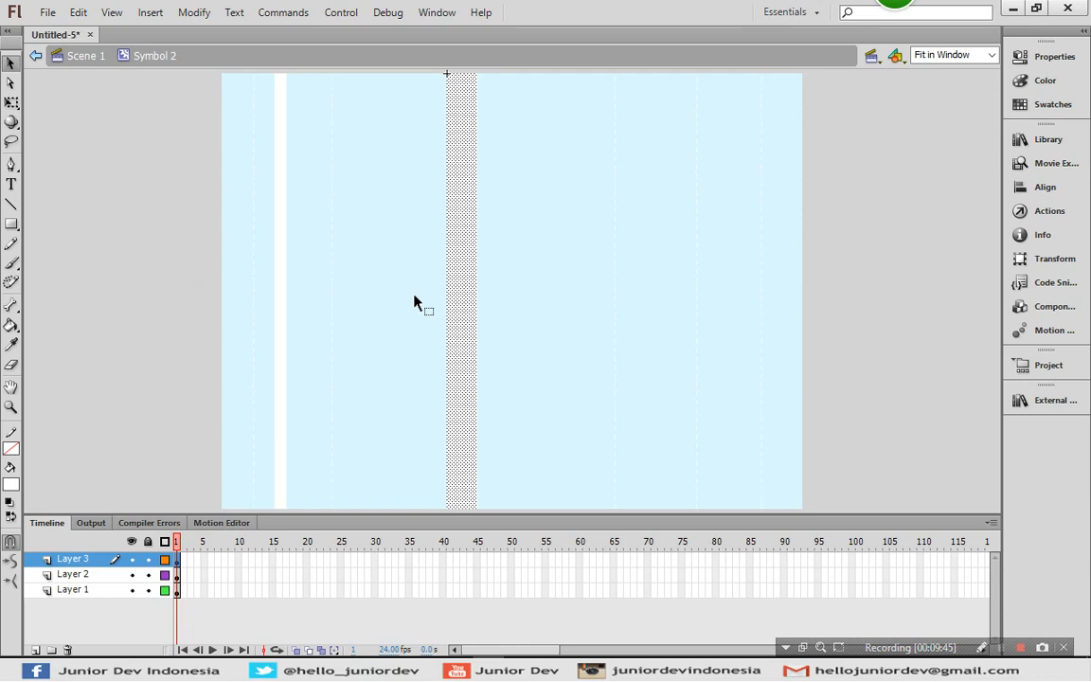
{"action": "left_click_drag", "start_coordinate": [465, 311], "coordinate": [733, 348]}
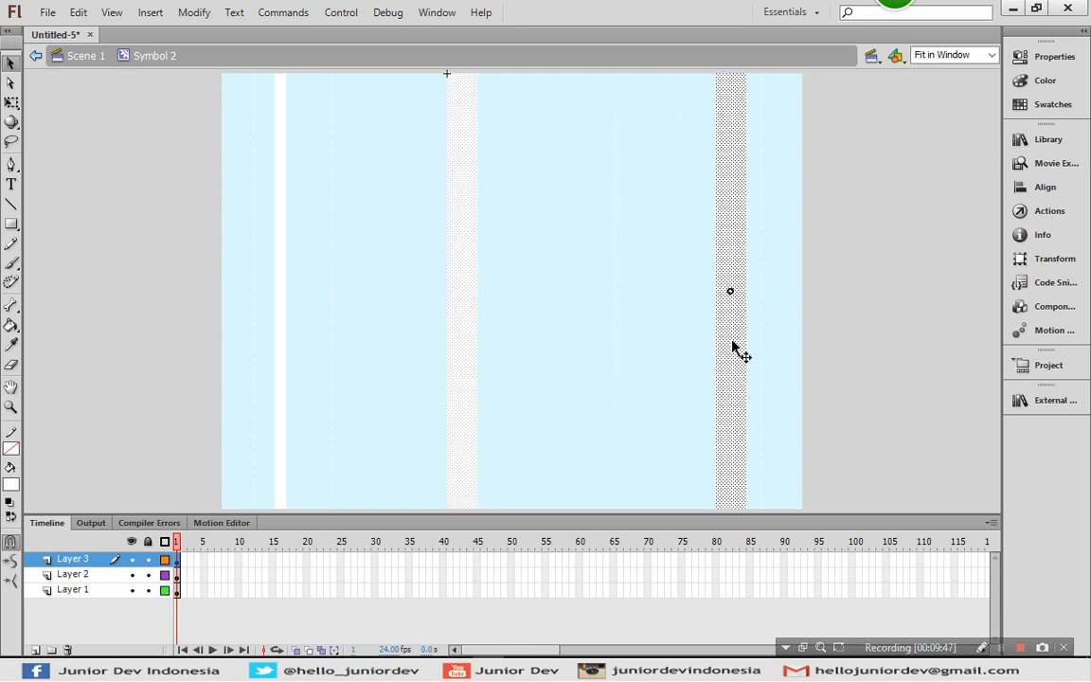
{"action": "left_click", "coordinate": [12, 101]}
{"action": "left_click_drag", "start_coordinate": [717, 291], "coordinate": [732, 292]}
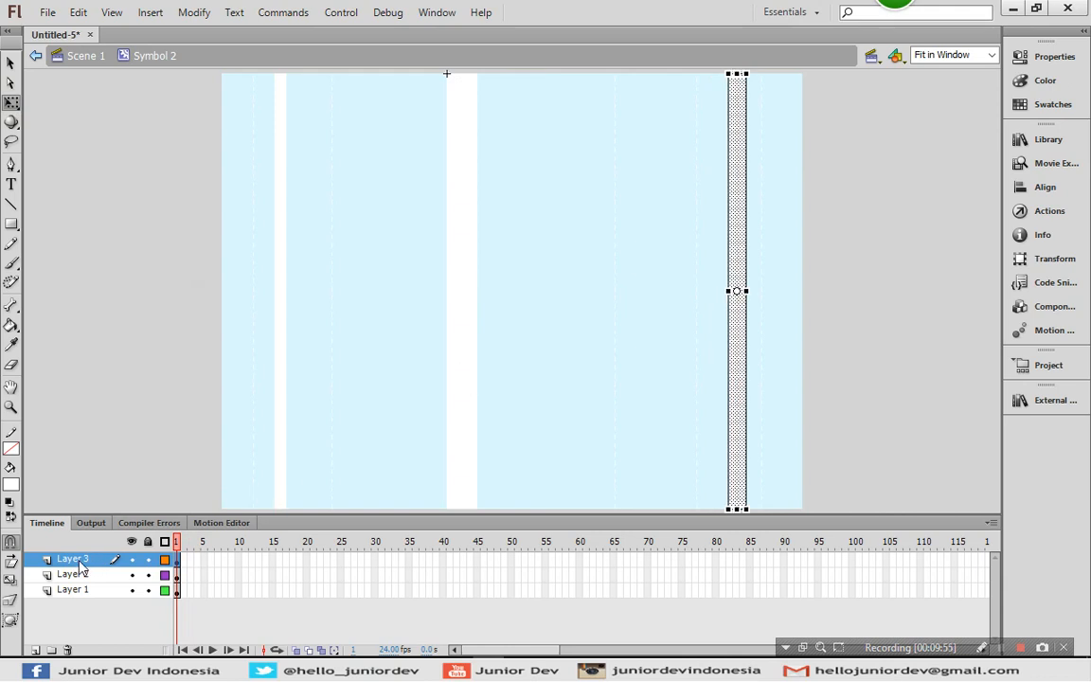
Step: Add Layer 4 with an in-place copy of the strip, placed between the middle and rightmost strips and widened to nearly double
{"action": "left_click", "coordinate": [35, 650]}
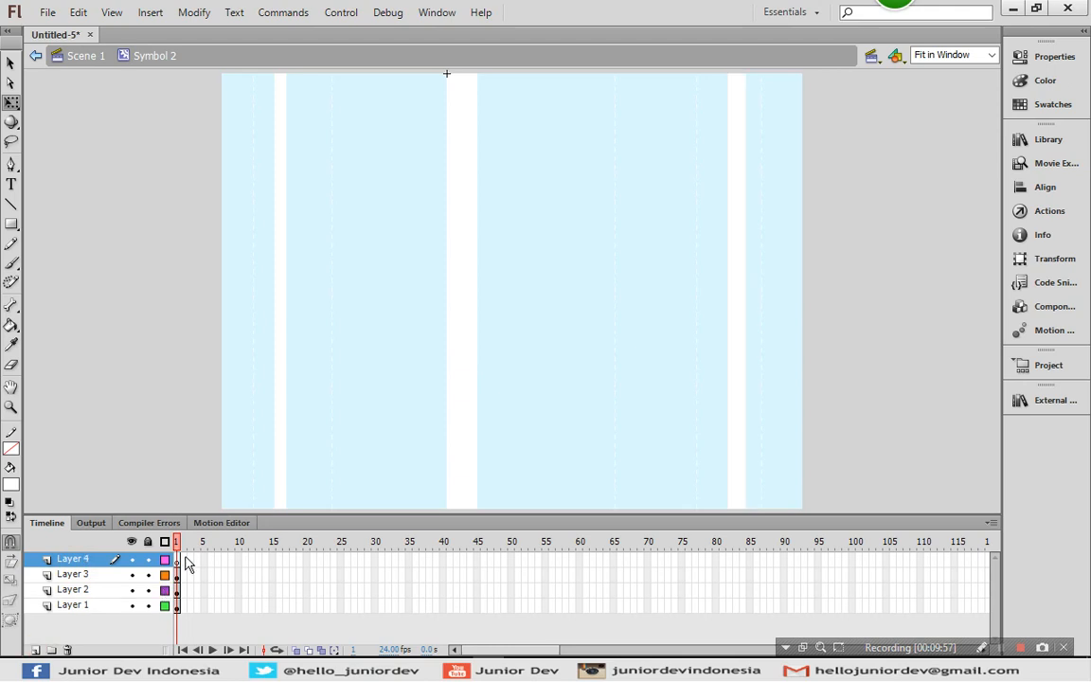
{"action": "right_click", "coordinate": [136, 275]}
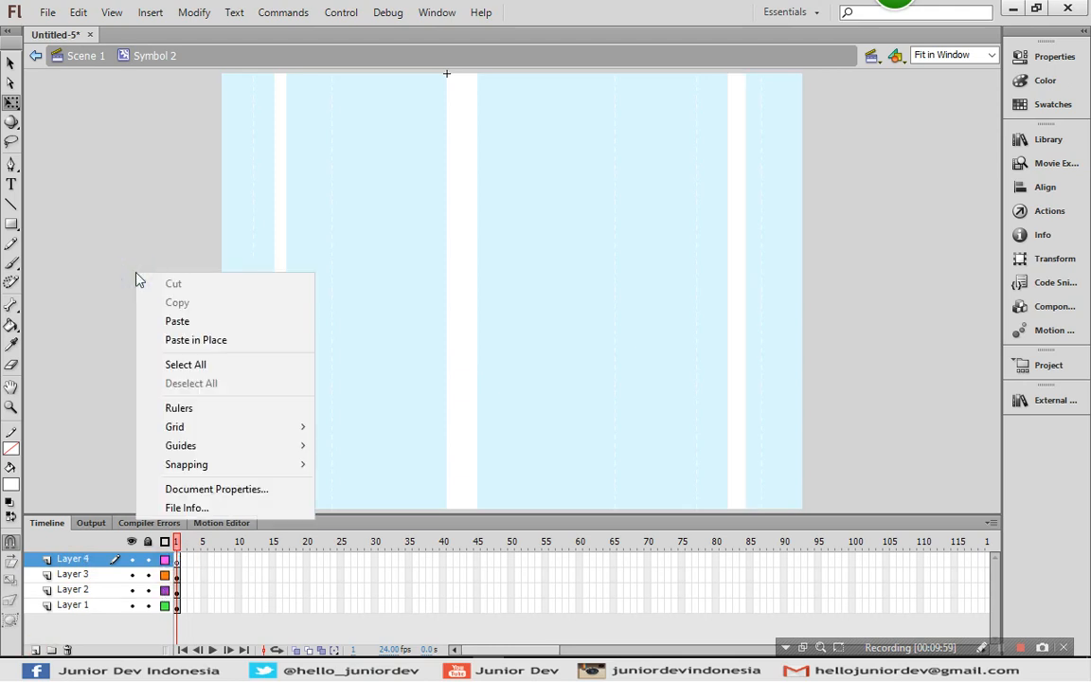
{"action": "left_click", "coordinate": [195, 339]}
{"action": "left_click_drag", "start_coordinate": [476, 339], "coordinate": [668, 359]}
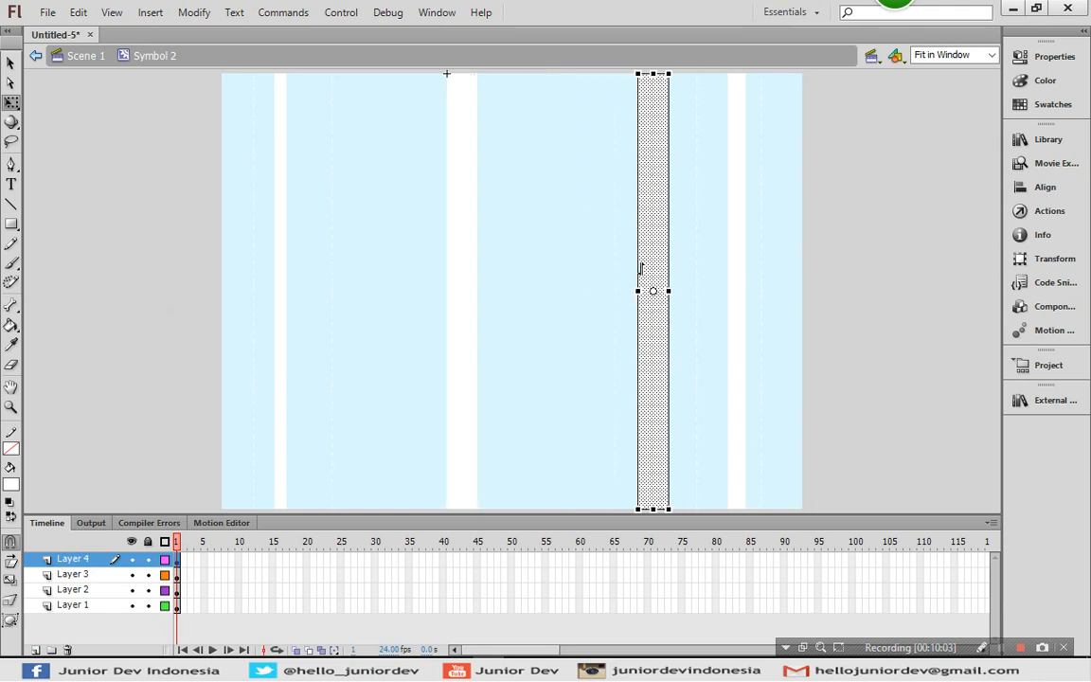
{"action": "left_click_drag", "start_coordinate": [642, 290], "coordinate": [615, 289]}
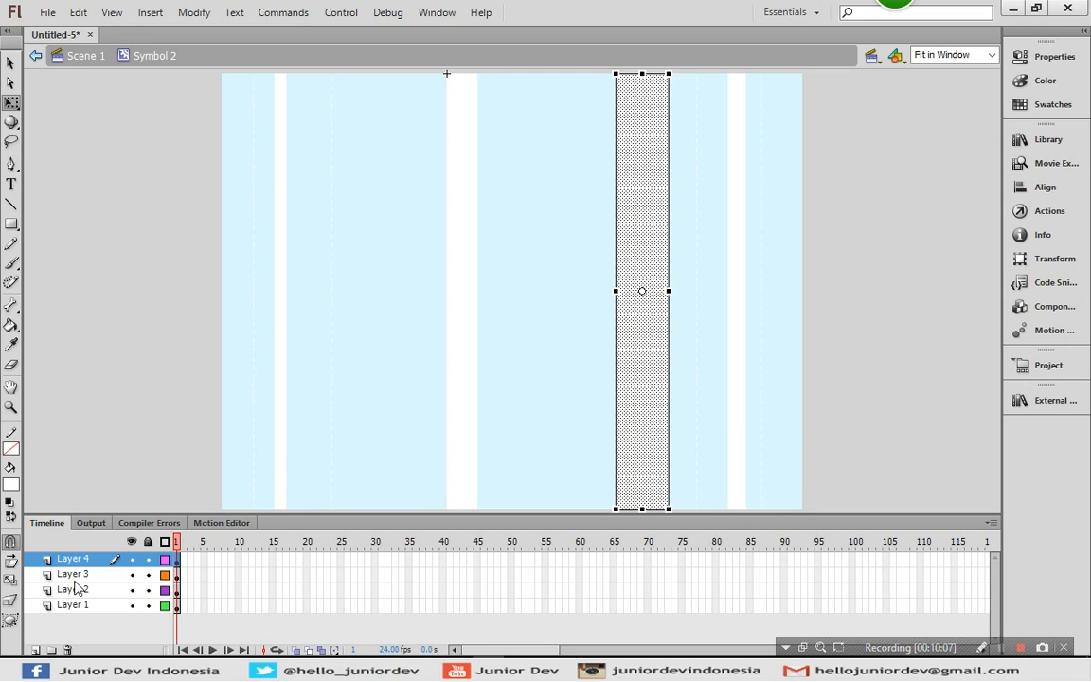
Step: Add Layer 5 with an in-place copy of the strip, placed between the two leftmost strips and narrowed to a thin line
{"action": "left_click", "coordinate": [35, 650]}
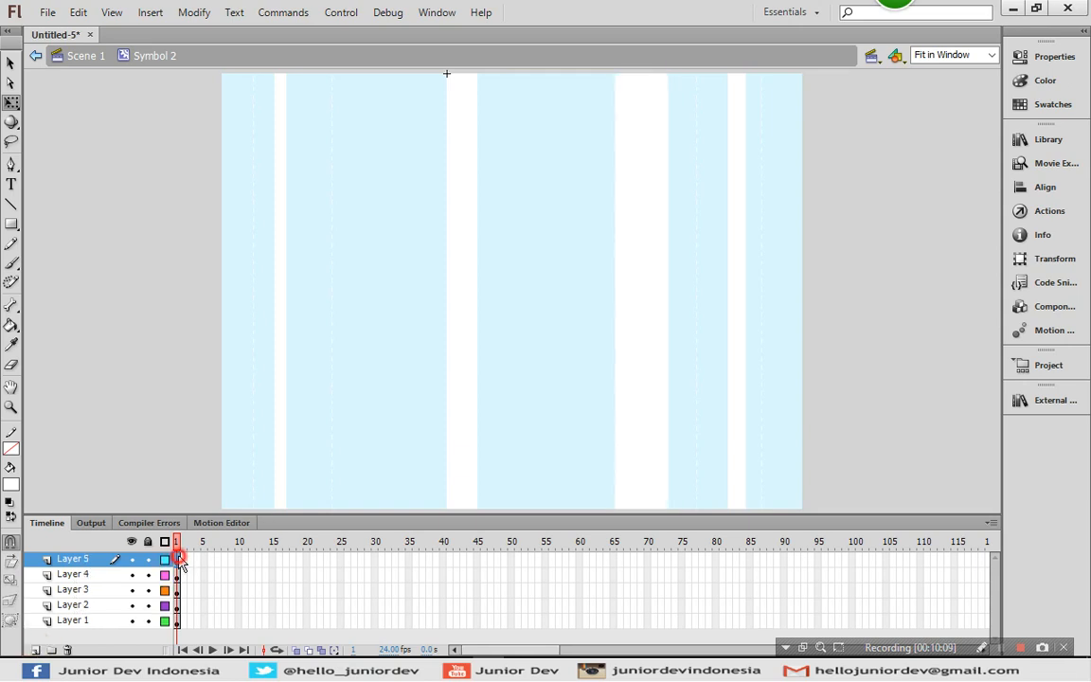
{"action": "right_click", "coordinate": [140, 295]}
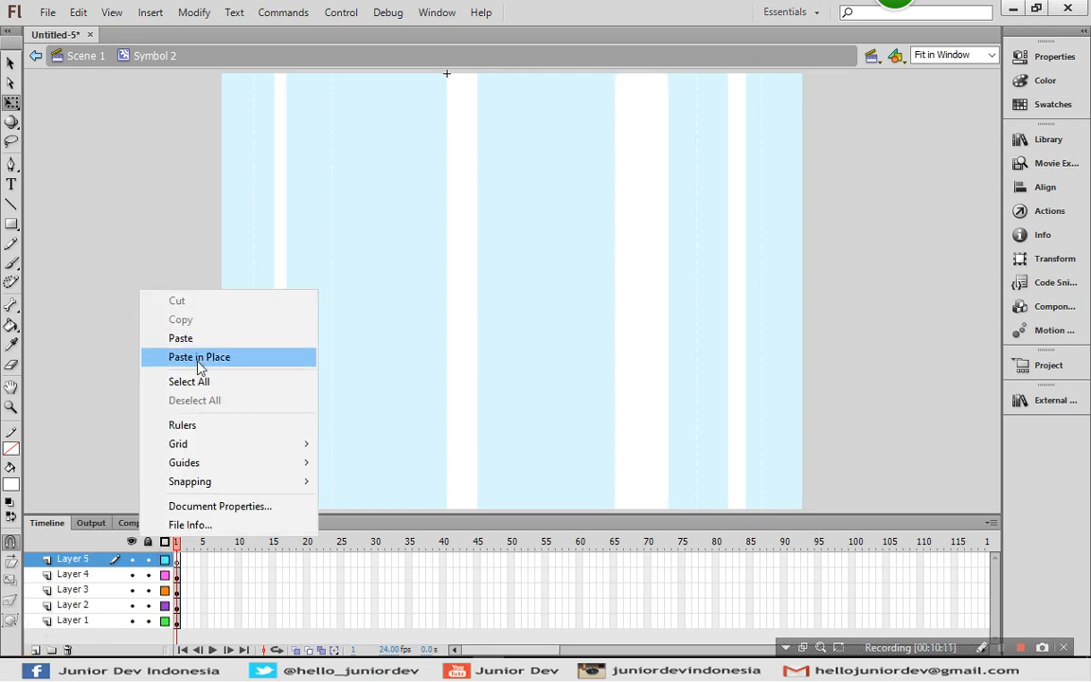
{"action": "left_click", "coordinate": [233, 358]}
{"action": "left_click_drag", "start_coordinate": [472, 339], "coordinate": [380, 341]}
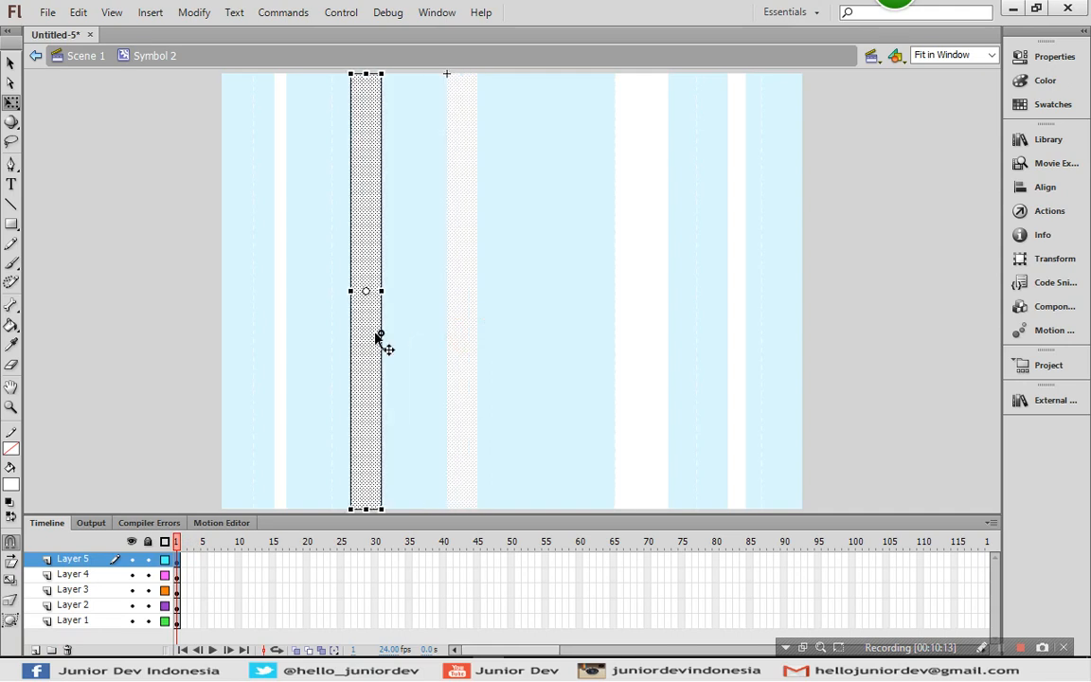
{"action": "left_click_drag", "start_coordinate": [382, 290], "coordinate": [354, 291]}
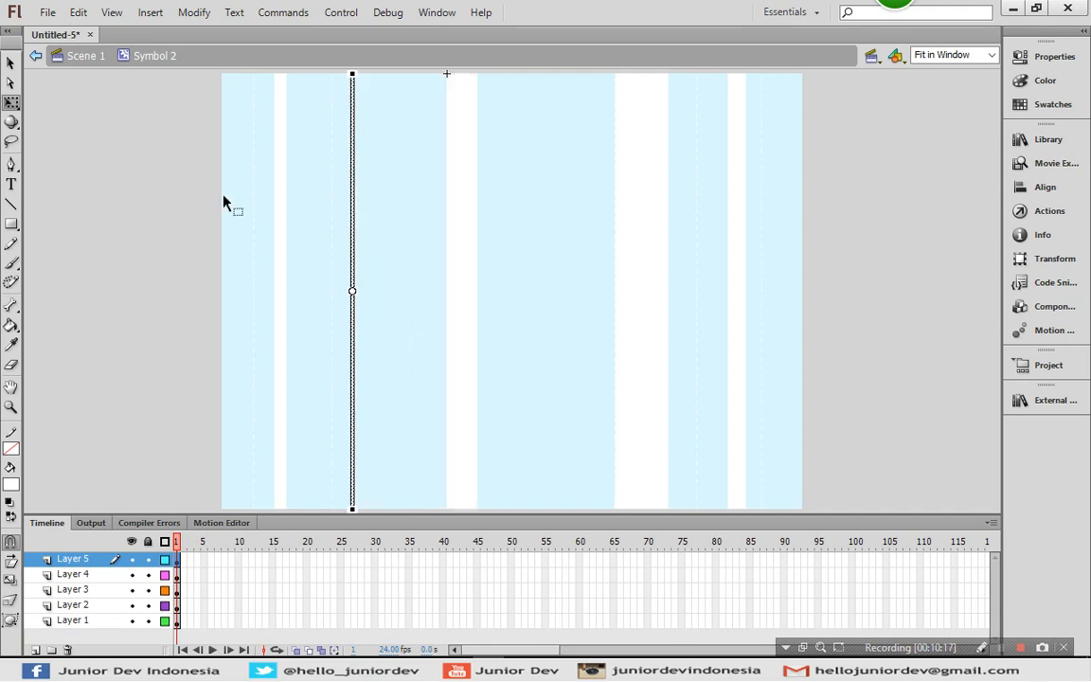
{"action": "left_click", "coordinate": [15, 65]}
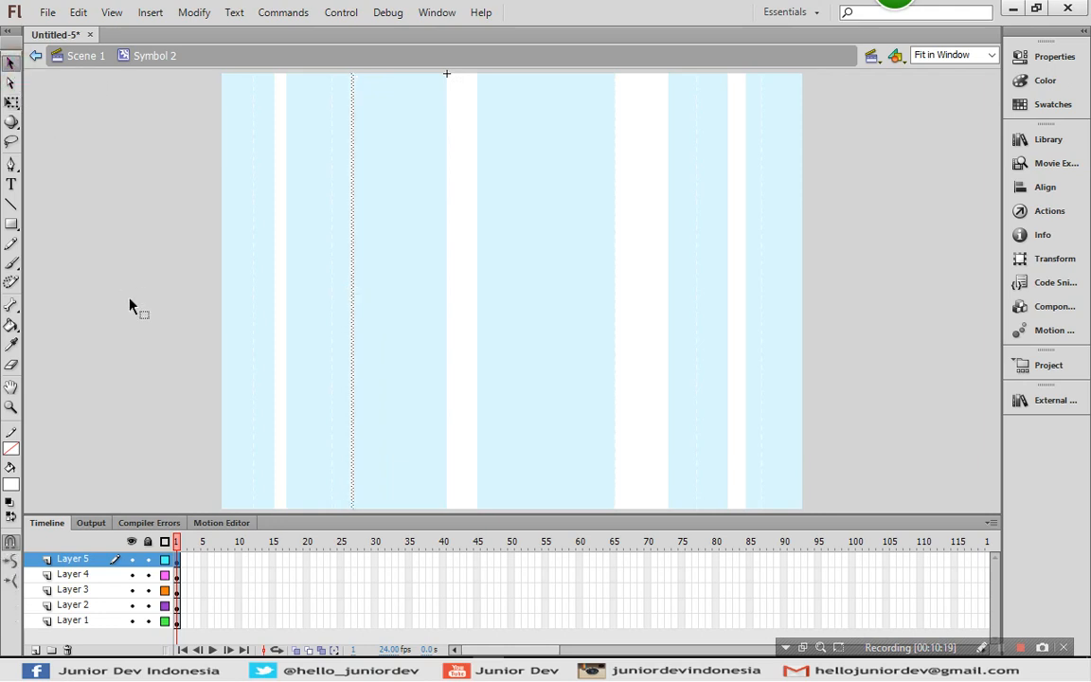
{"action": "left_click", "coordinate": [130, 362]}
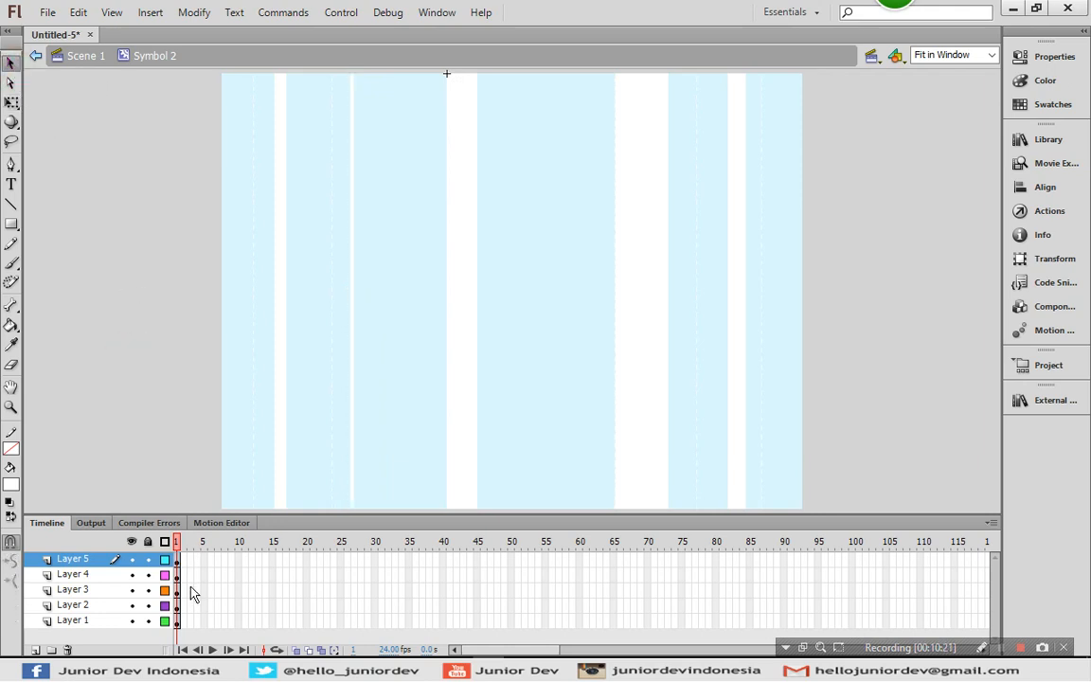
Step: Create classic tweens on frame 1 of all five layers
{"action": "left_click_drag", "start_coordinate": [177, 624], "coordinate": [179, 606]}
{"action": "left_click_drag", "start_coordinate": [177, 564], "coordinate": [179, 567]}
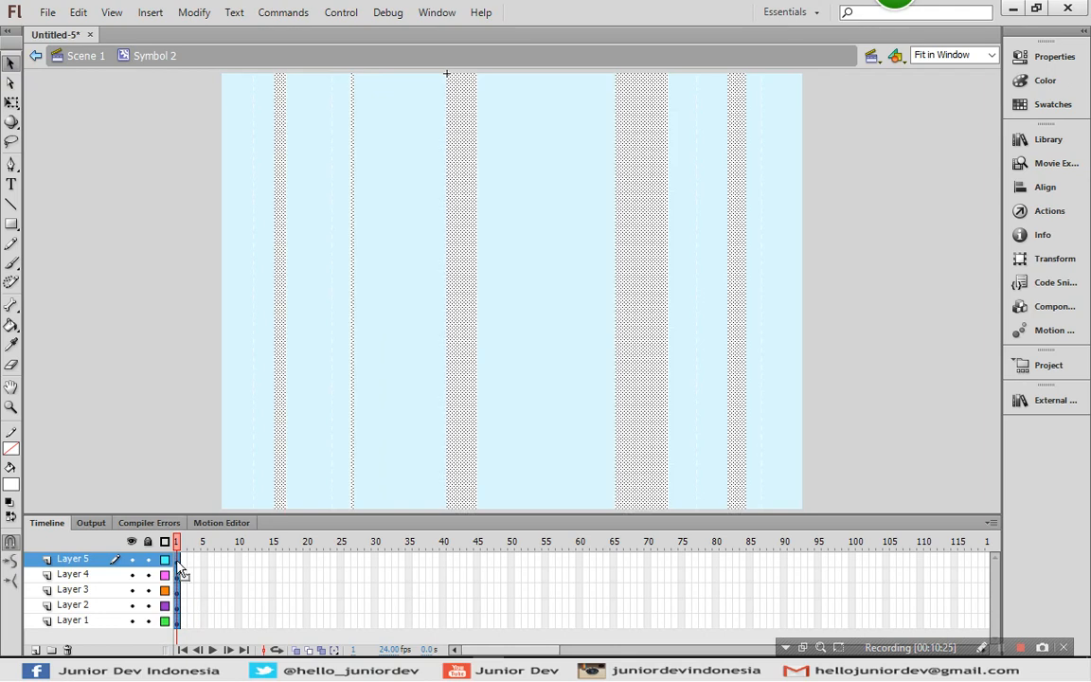
{"action": "right_click", "coordinate": [181, 570]}
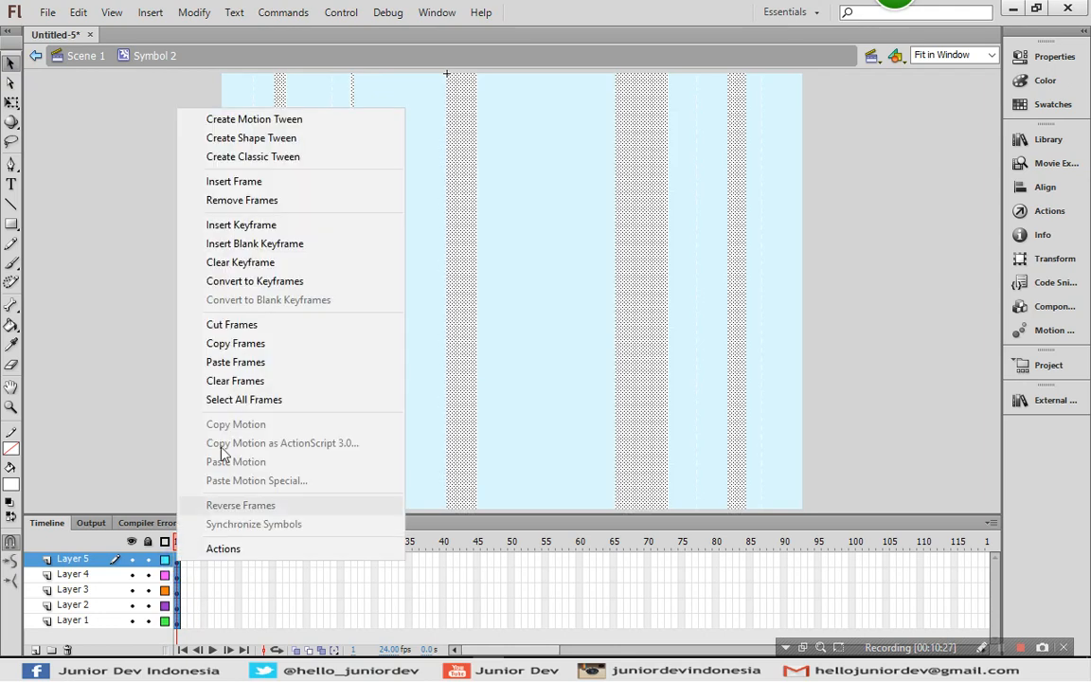
{"action": "left_click", "coordinate": [269, 158]}
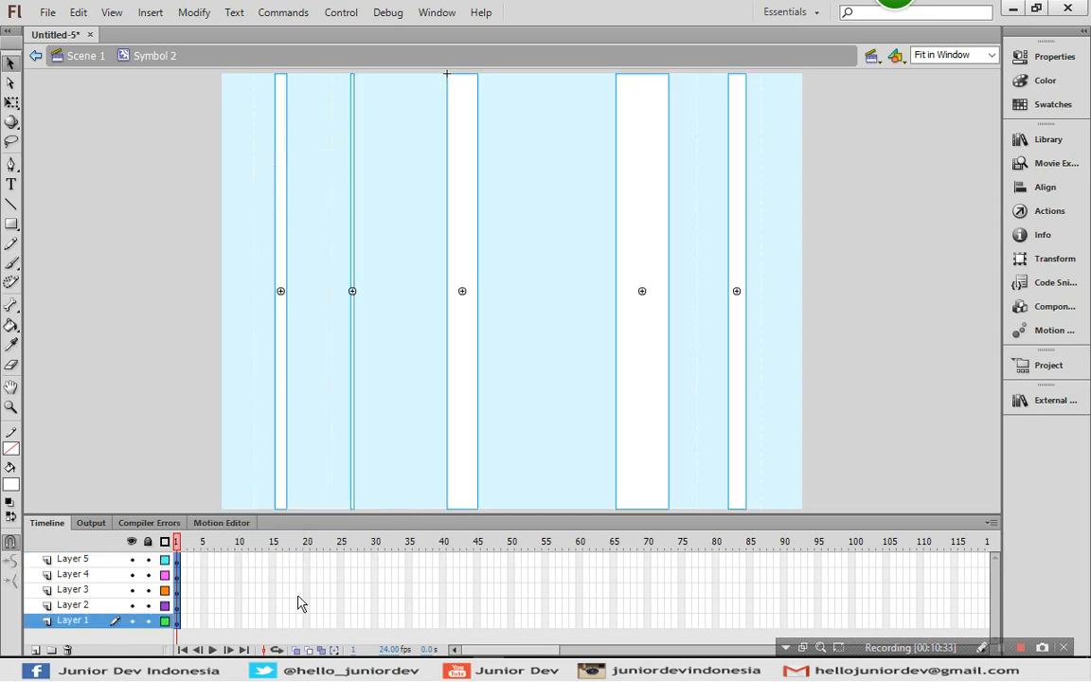
Step: Insert keyframes at frame 60 on all five layers
{"action": "left_click_drag", "start_coordinate": [580, 559], "coordinate": [585, 630]}
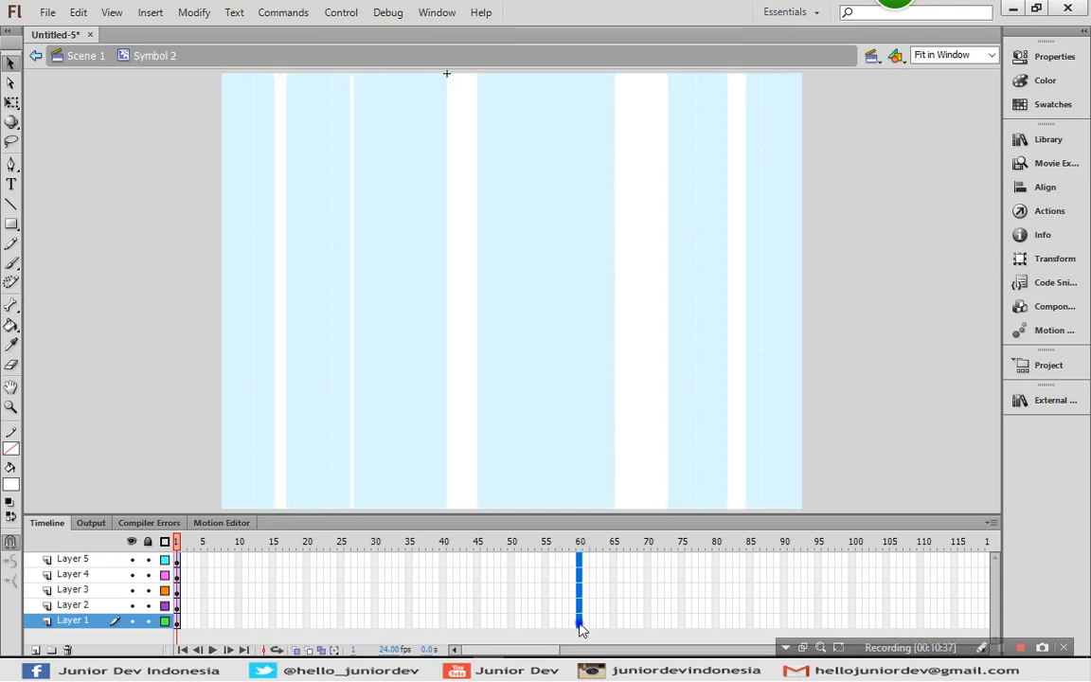
{"action": "right_click", "coordinate": [585, 630]}
{"action": "left_click", "coordinate": [686, 288]}
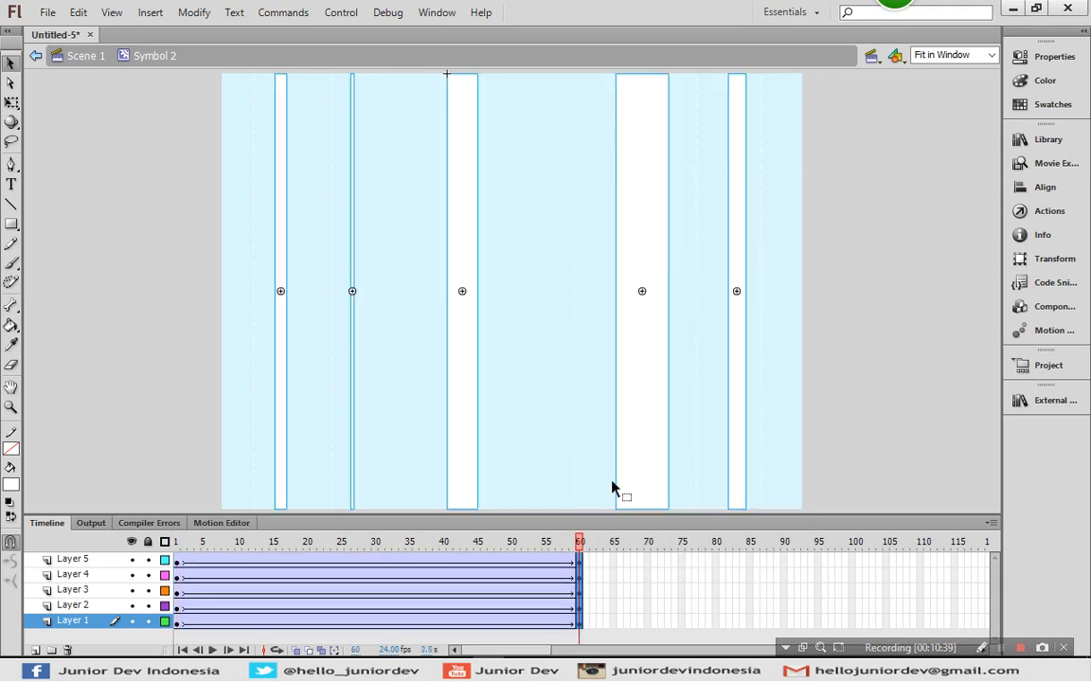
Step: At frame 60 of Layer 5, move the thin strip to the right part of the stage and widen it considerably
{"action": "left_click", "coordinate": [580, 560]}
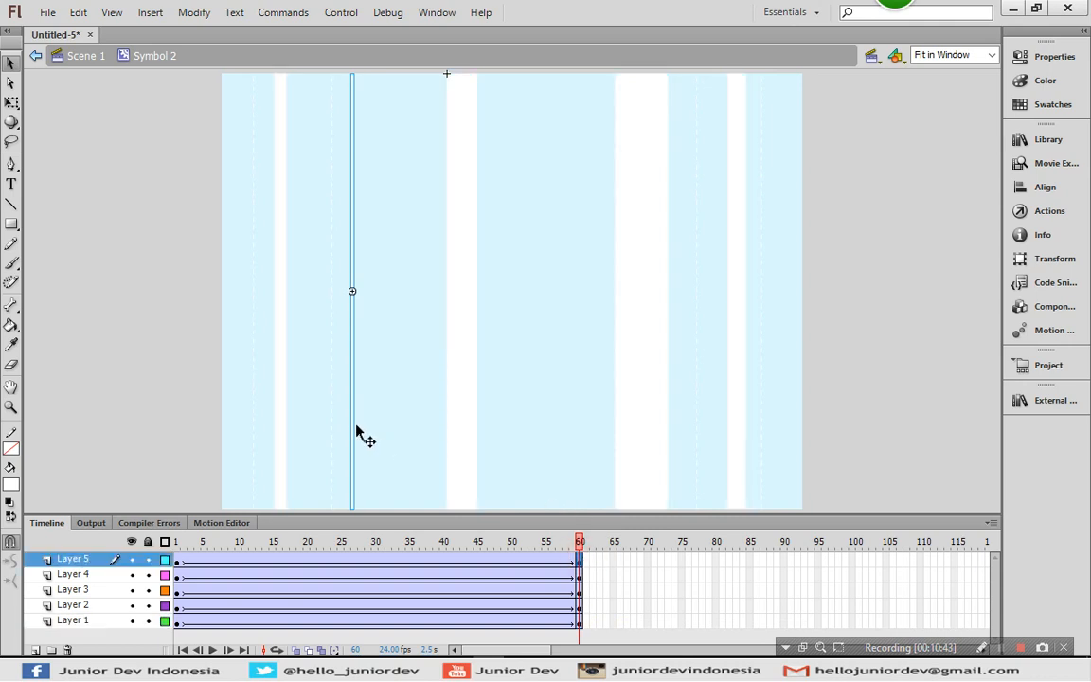
{"action": "left_click_drag", "start_coordinate": [355, 427], "coordinate": [699, 425]}
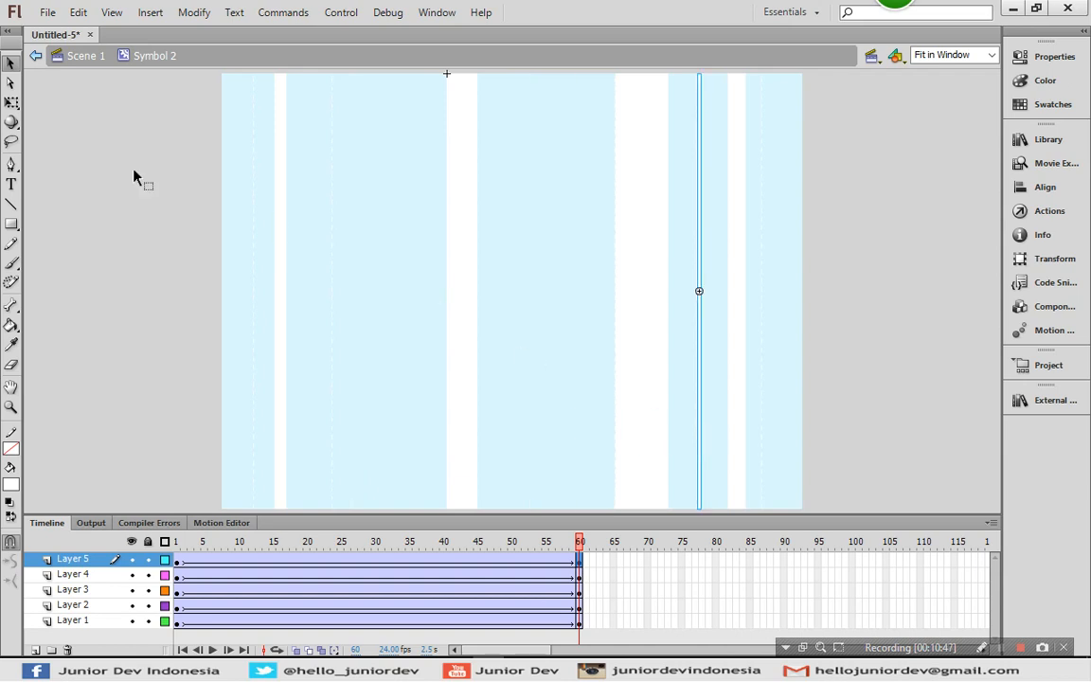
{"action": "left_click", "coordinate": [12, 102]}
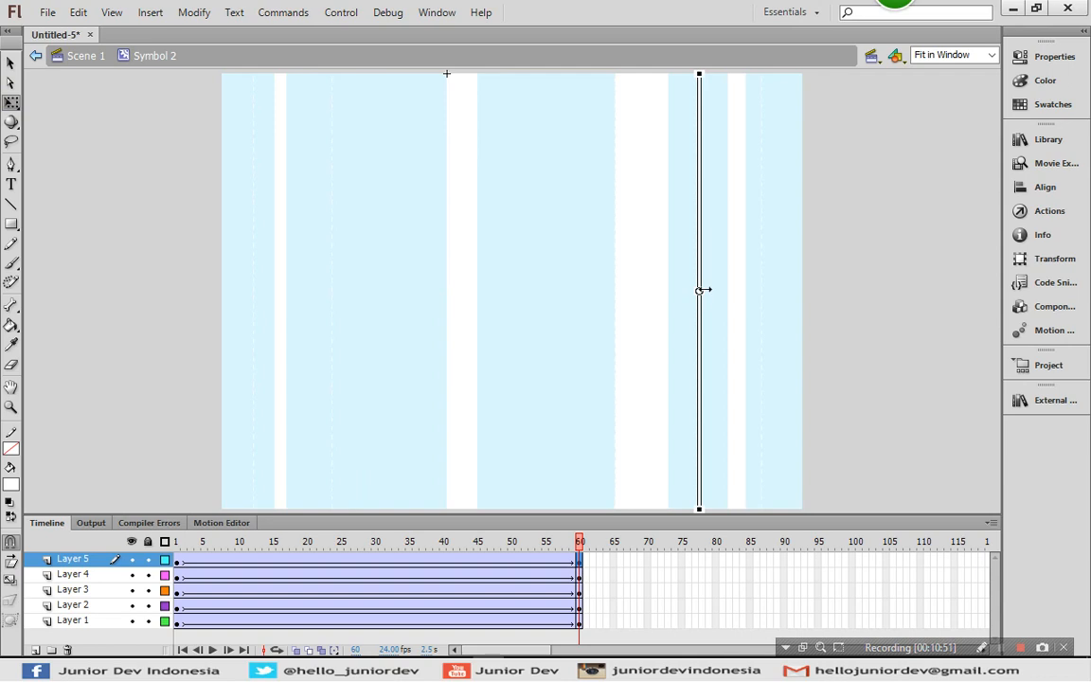
{"action": "left_click_drag", "start_coordinate": [702, 290], "coordinate": [716, 291]}
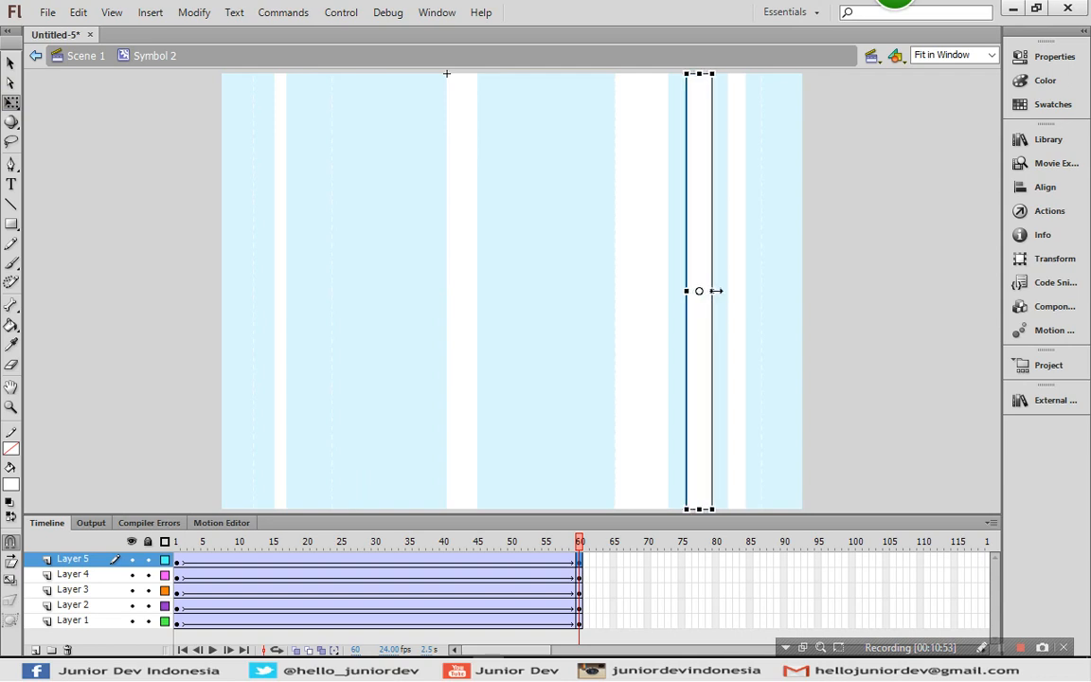
Step: At frame 60 of Layer 4, move the widest strip to the left part of the stage and shrink it to a thin strip
{"action": "left_click", "coordinate": [579, 575]}
{"action": "left_click_drag", "start_coordinate": [655, 440], "coordinate": [335, 466]}
{"action": "left_click_drag", "start_coordinate": [343, 291], "coordinate": [319, 291]}
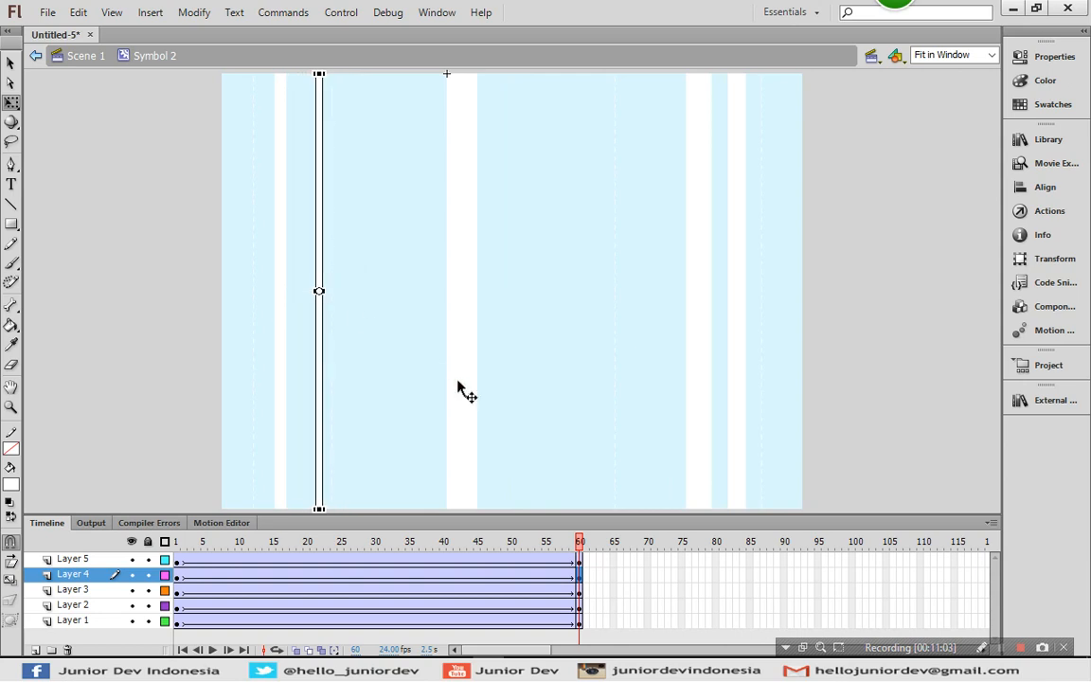
Step: At frame 60 of Layer 3, move the rightmost strip to just right of the middle strip and nearly double its width
{"action": "left_click", "coordinate": [580, 592]}
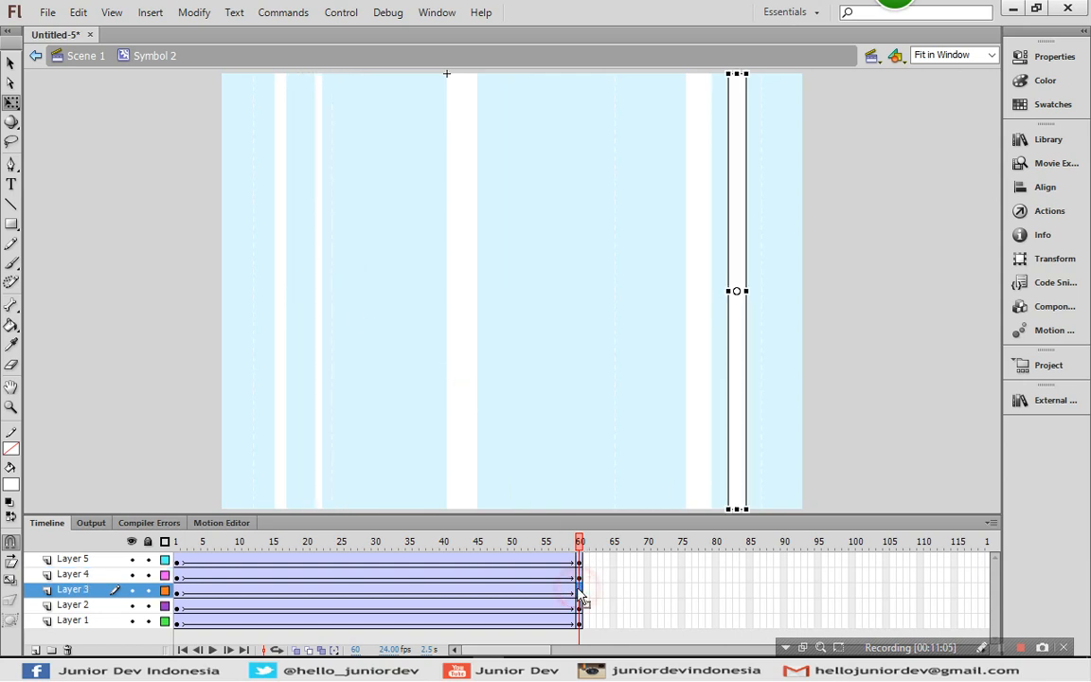
{"action": "left_click_drag", "start_coordinate": [741, 429], "coordinate": [564, 454]}
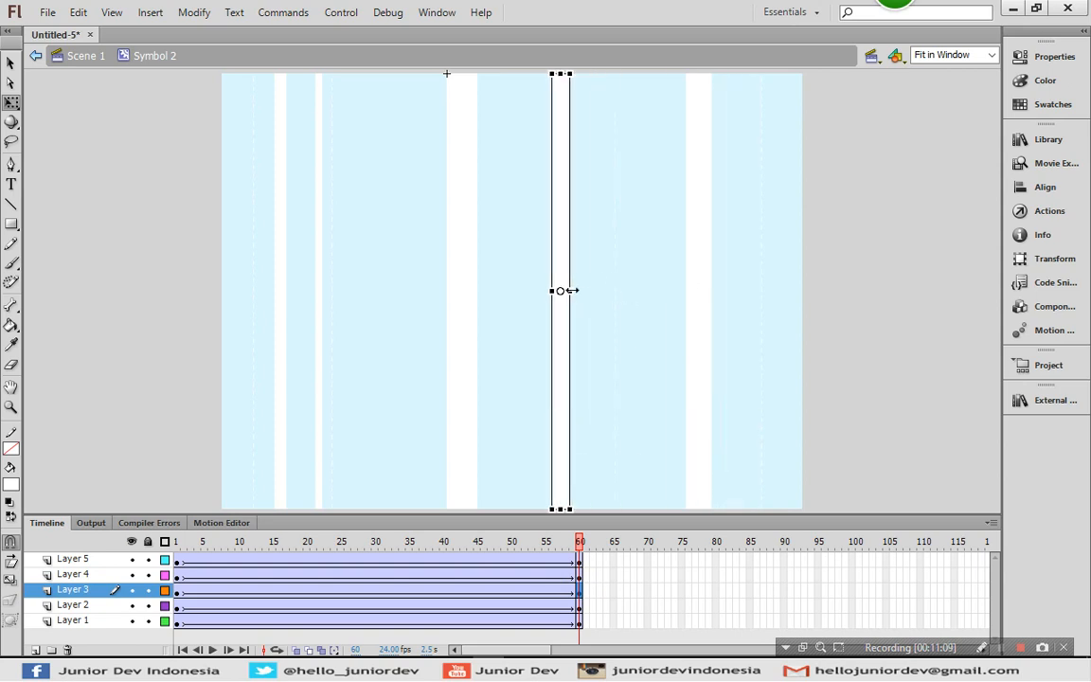
{"action": "left_click_drag", "start_coordinate": [572, 291], "coordinate": [579, 291]}
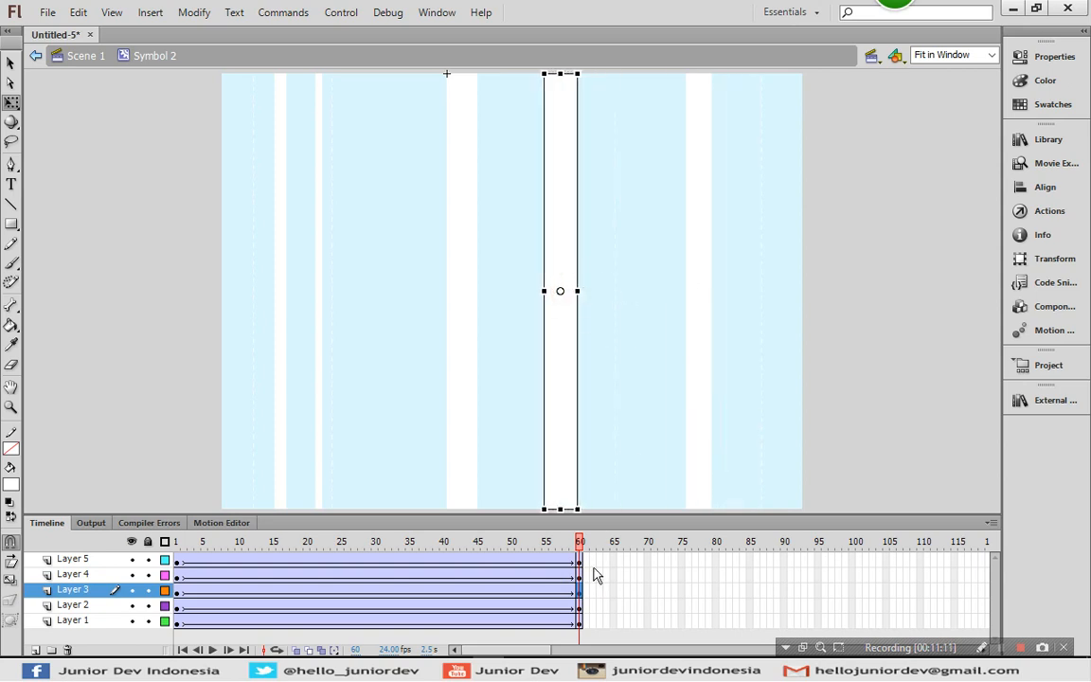
Step: At frame 60 of Layer 2, move the leftmost strip just left of the Layer 5 strip and narrow it to about half
{"action": "left_click", "coordinate": [579, 605]}
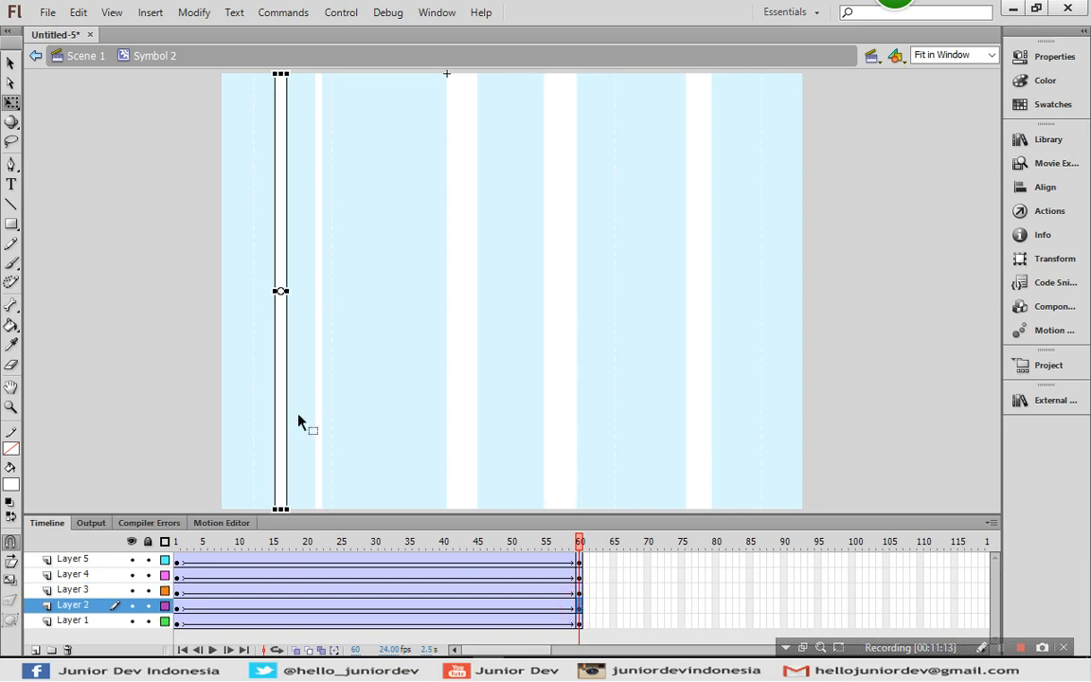
{"action": "left_click", "coordinate": [11, 61]}
{"action": "left_click_drag", "start_coordinate": [279, 220], "coordinate": [669, 234]}
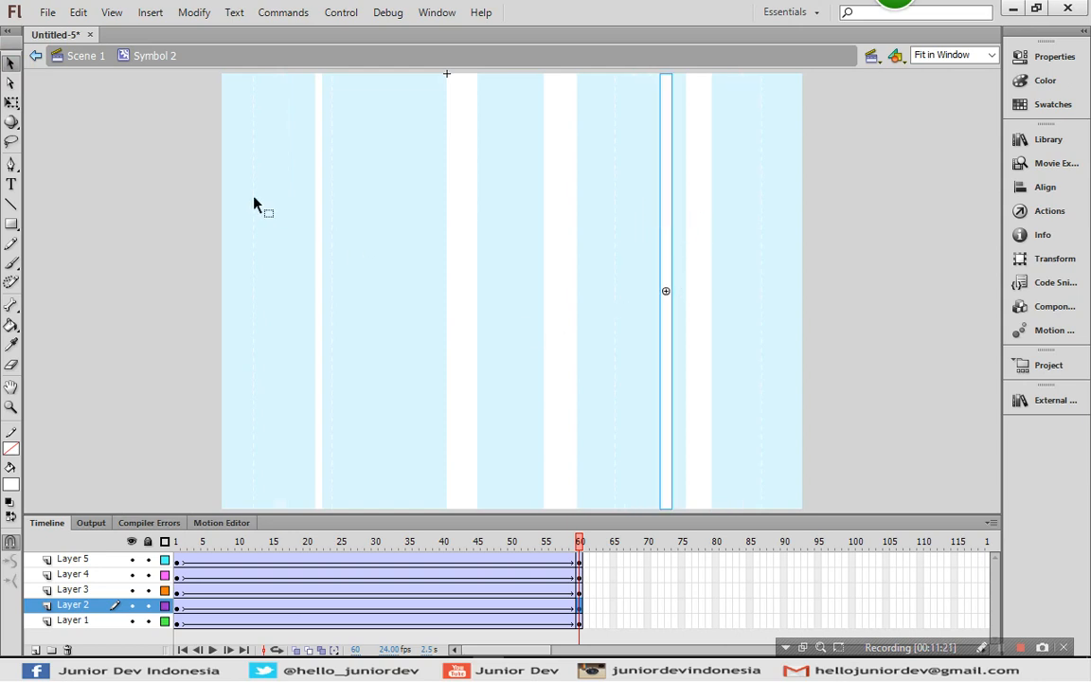
{"action": "left_click", "coordinate": [11, 101]}
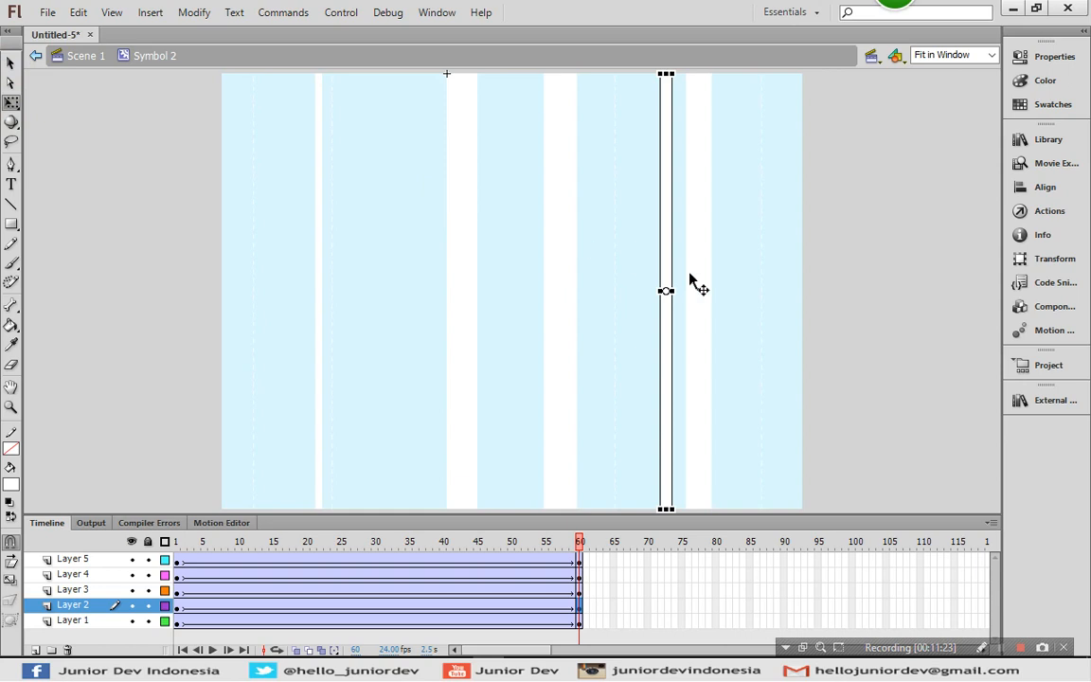
{"action": "left_click_drag", "start_coordinate": [668, 290], "coordinate": [665, 290]}
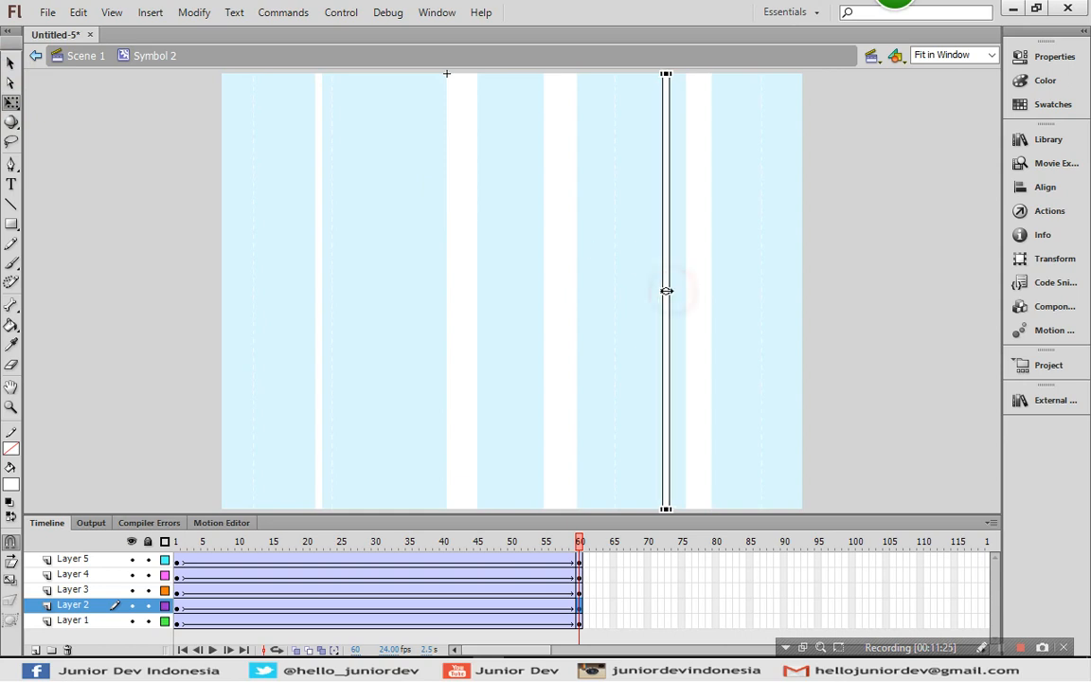
Step: At frame 60 of Layer 1, move the strip near the stage's left edge, shrink it to a thin strip and play the animation
{"action": "left_click", "coordinate": [580, 623]}
{"action": "left_click", "coordinate": [456, 475]}
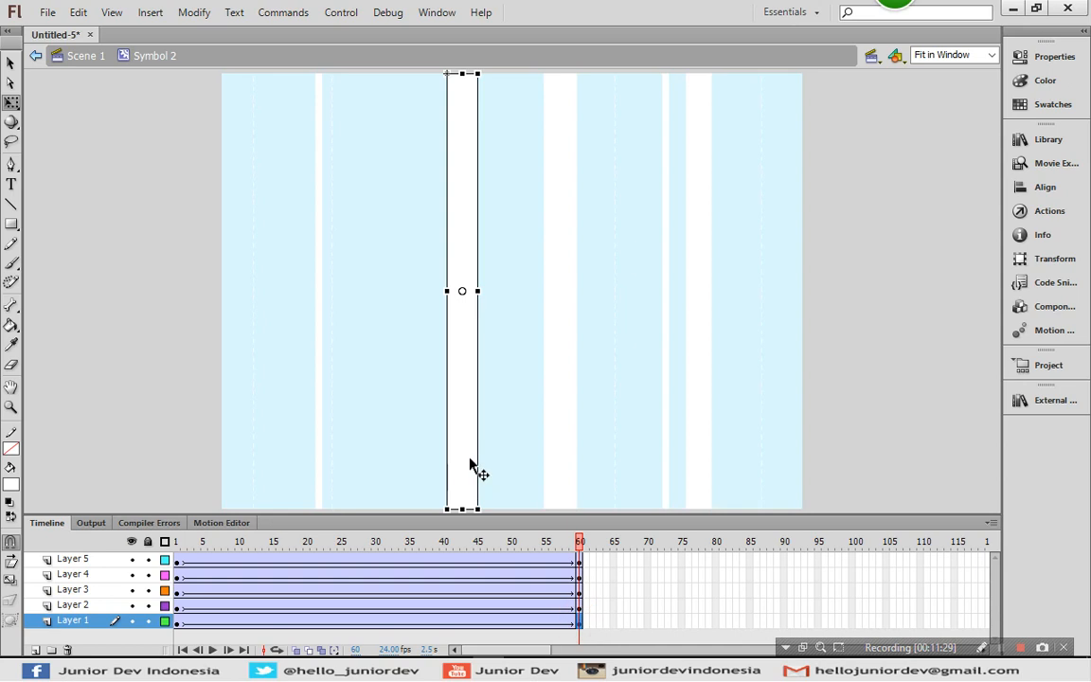
{"action": "left_click_drag", "start_coordinate": [470, 462], "coordinate": [269, 460]}
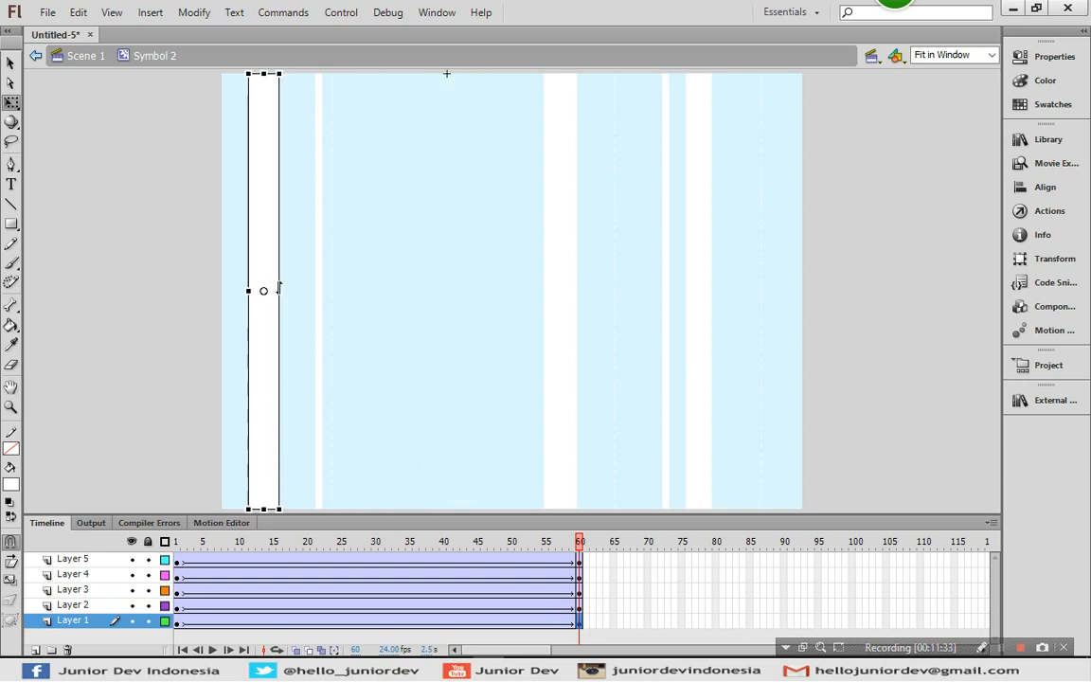
{"action": "left_click_drag", "start_coordinate": [279, 291], "coordinate": [265, 291]}
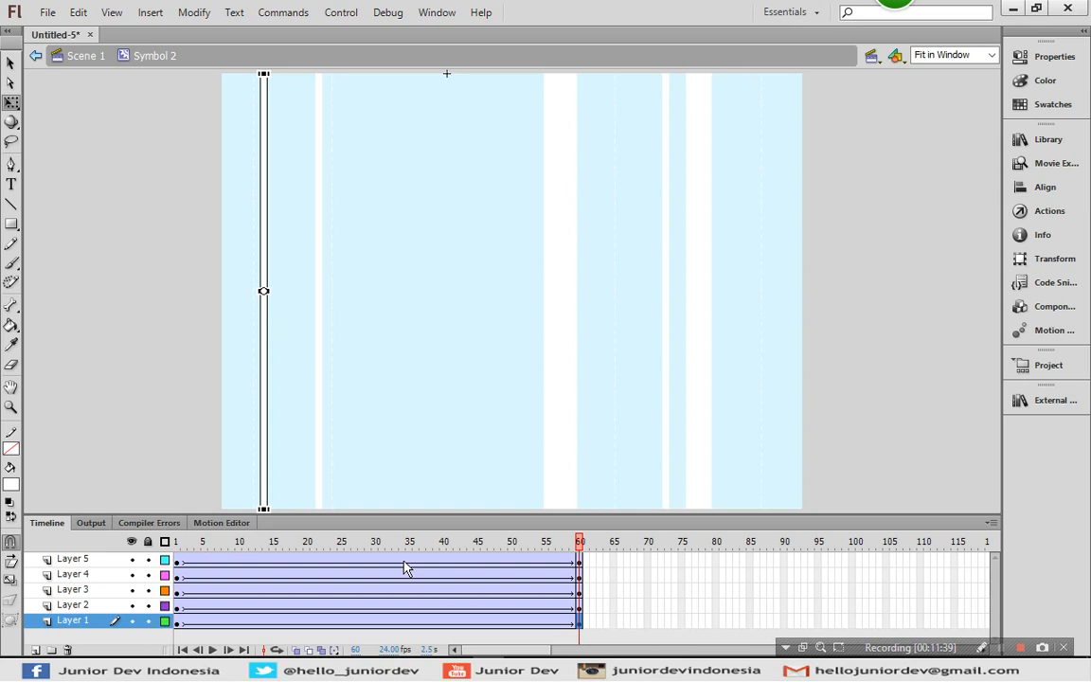
{"action": "key", "text": "Return"}
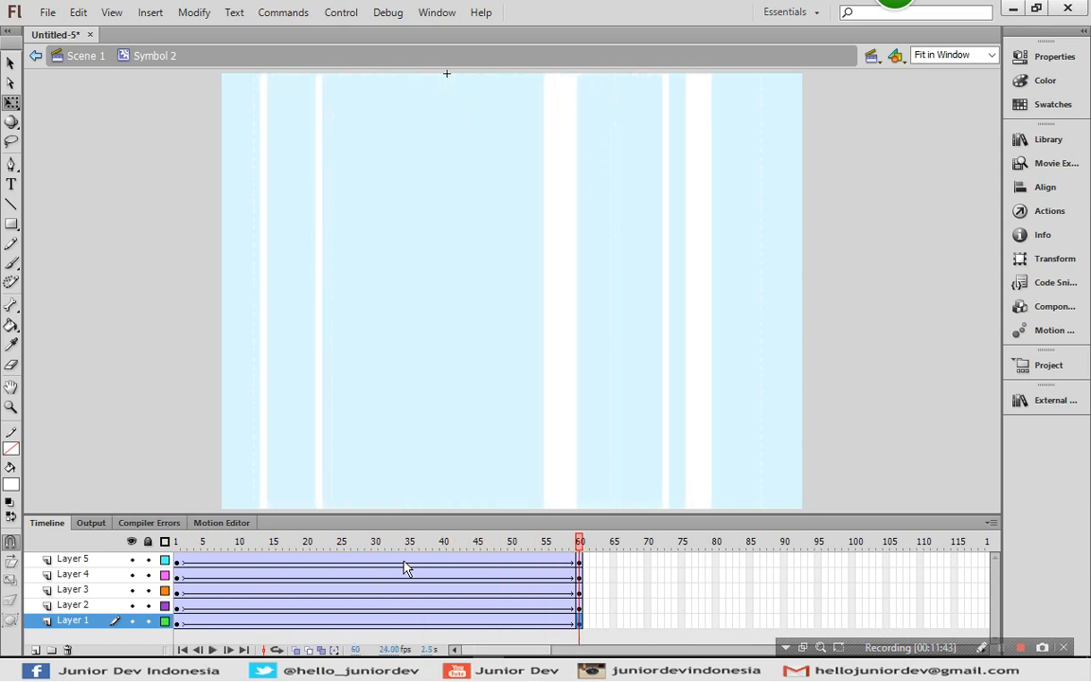
Step: Insert keyframes at frame 120 on all five layers
{"action": "left_click_drag", "start_coordinate": [521, 650], "coordinate": [565, 653]}
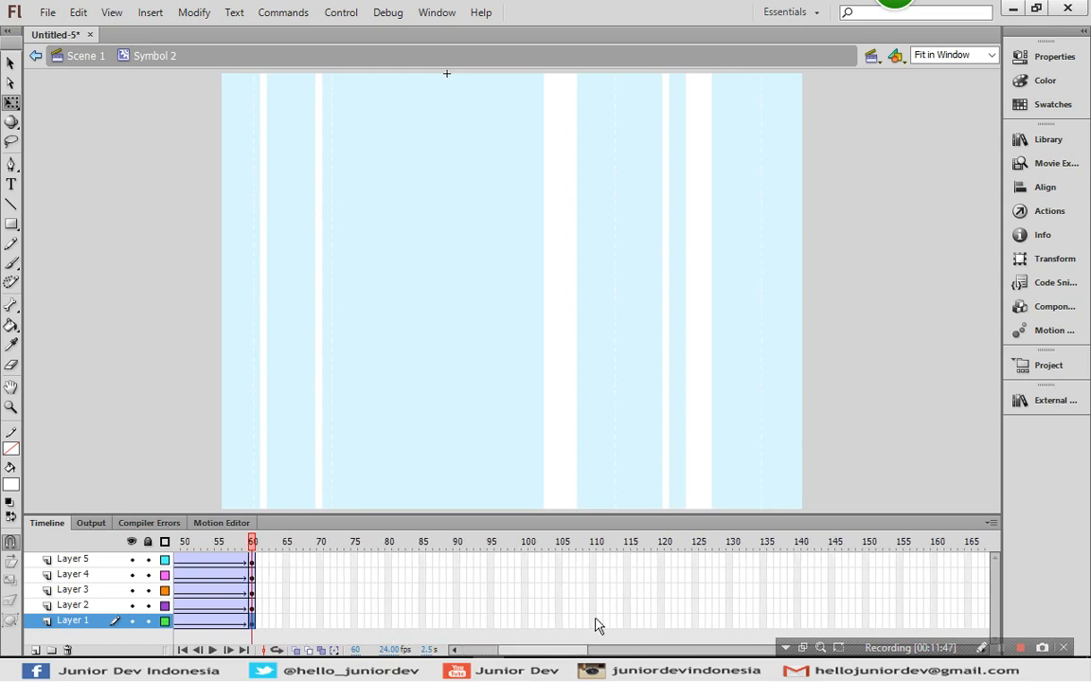
{"action": "left_click_drag", "start_coordinate": [661, 559], "coordinate": [667, 621]}
{"action": "right_click", "coordinate": [663, 627]}
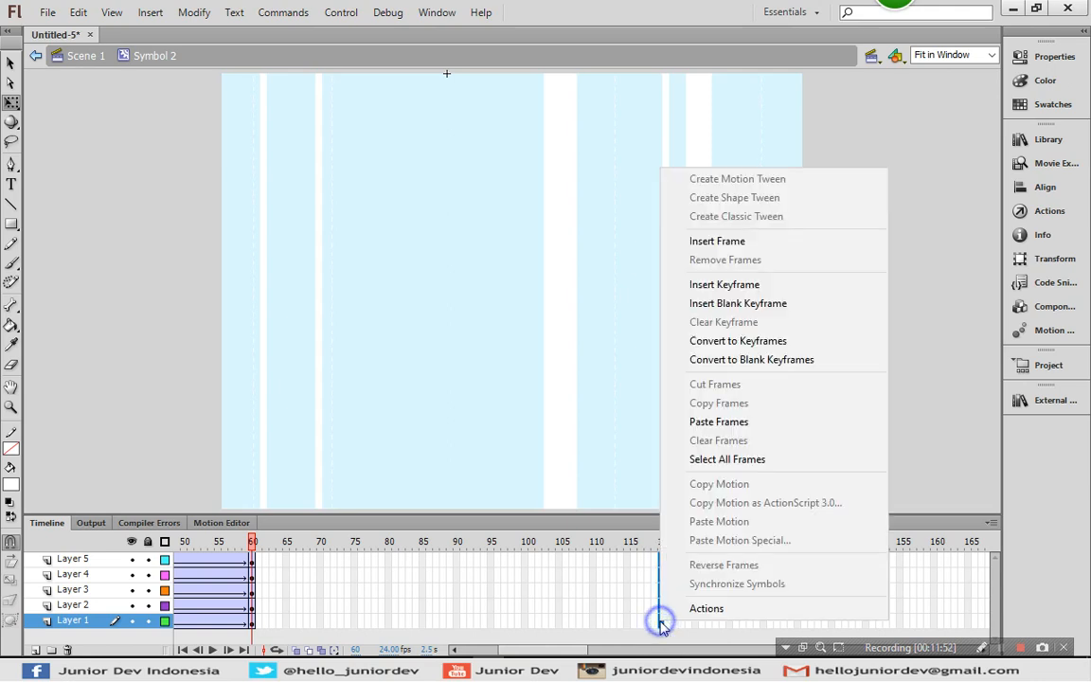
{"action": "left_click", "coordinate": [739, 284]}
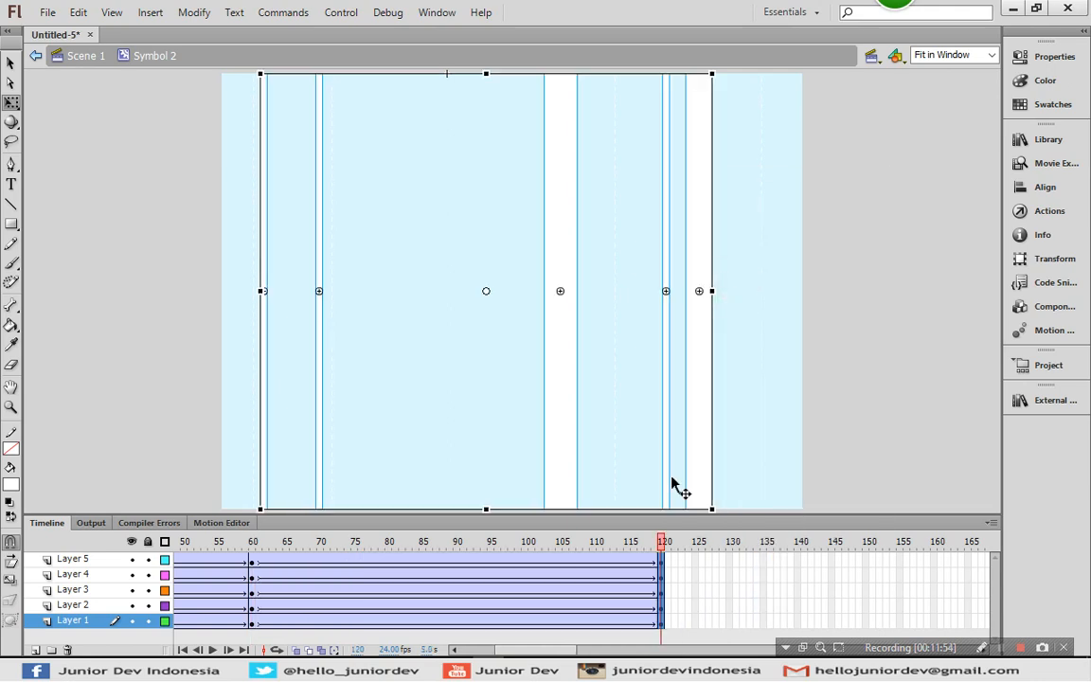
Step: At frame 120 of Layer 5, move the wide strip into the left half of the stage and narrow it to about a quarter
{"action": "left_click", "coordinate": [663, 563]}
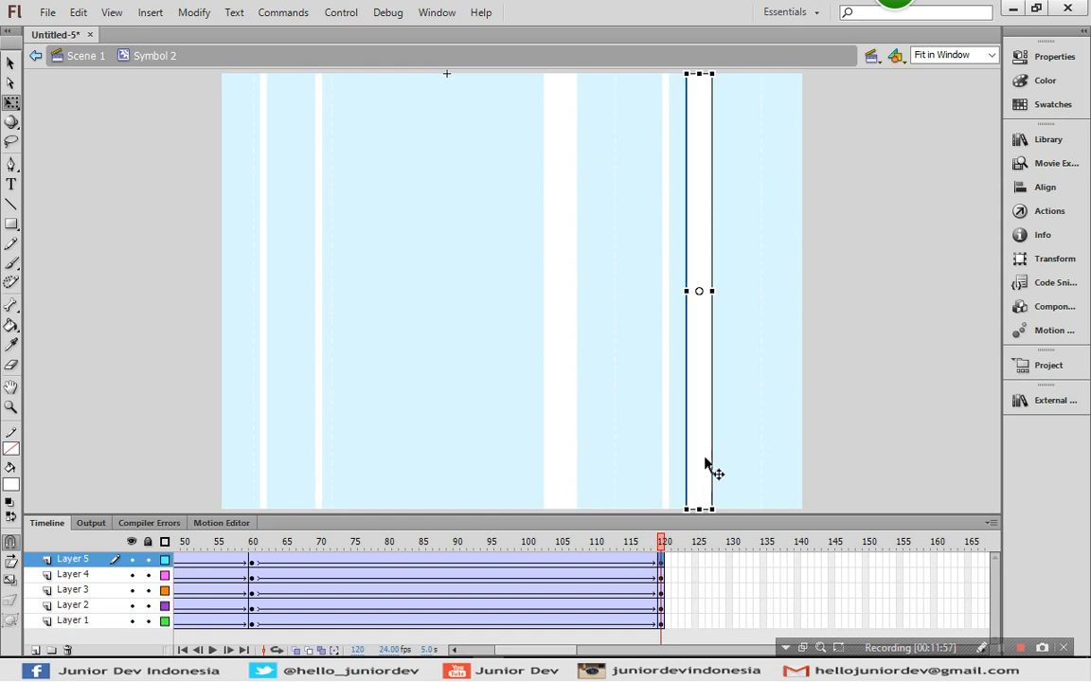
{"action": "left_click_drag", "start_coordinate": [705, 464], "coordinate": [385, 458]}
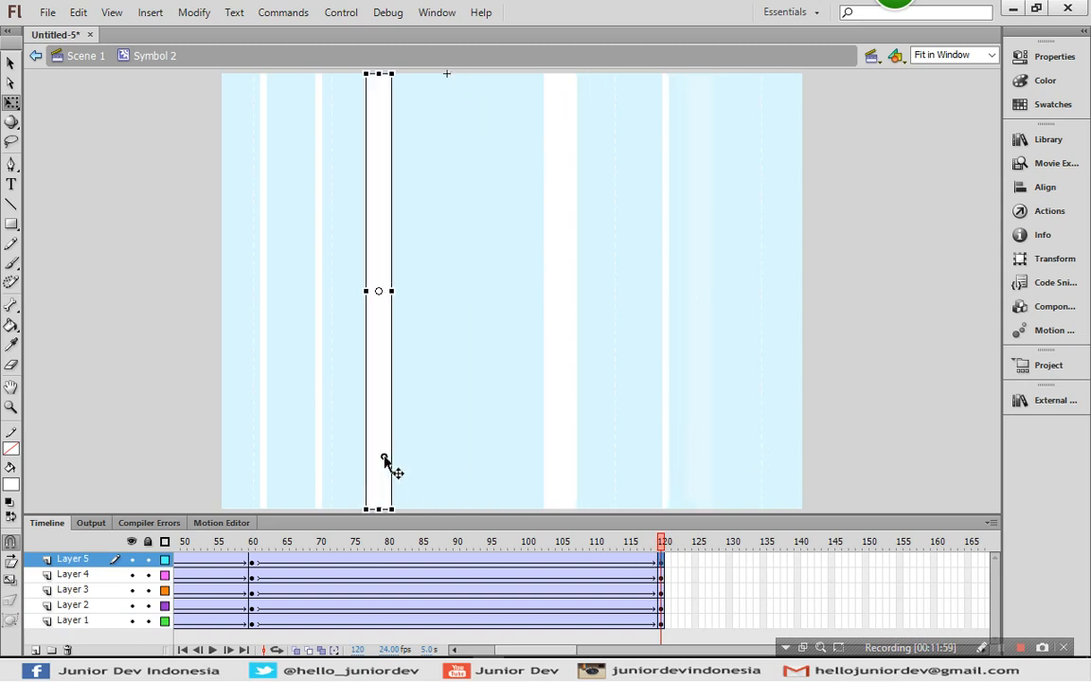
{"action": "left_click_drag", "start_coordinate": [393, 291], "coordinate": [380, 291]}
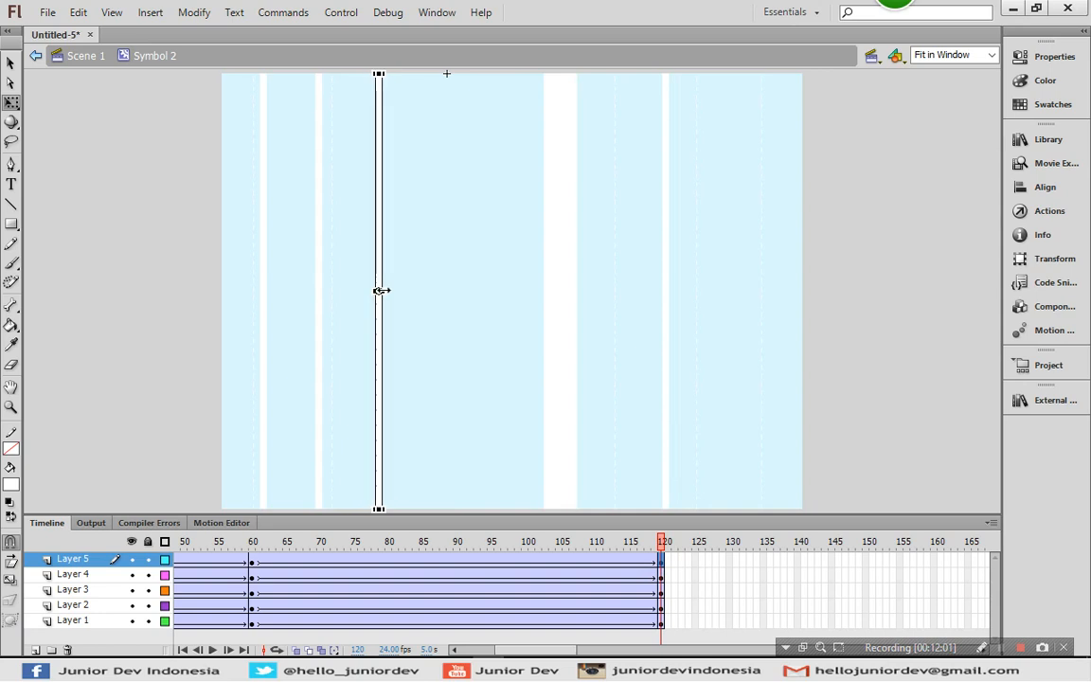
Step: At frame 120 of Layer 4, move the thin strip near the stage's right edge and widen it to about four times
{"action": "left_click", "coordinate": [663, 576]}
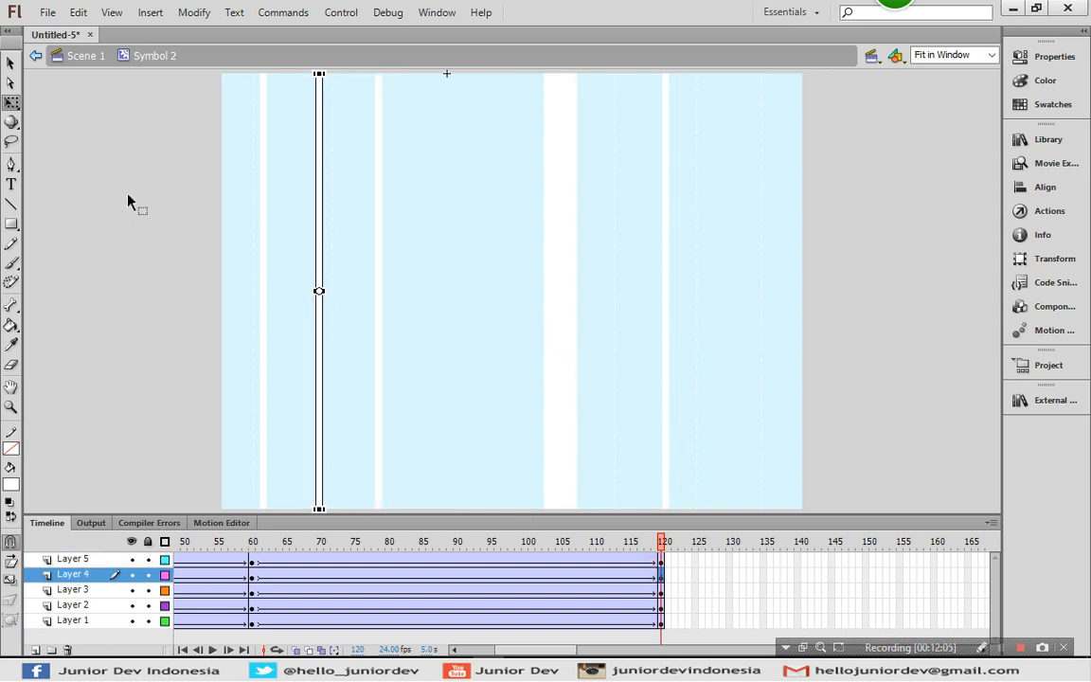
{"action": "left_click", "coordinate": [11, 62]}
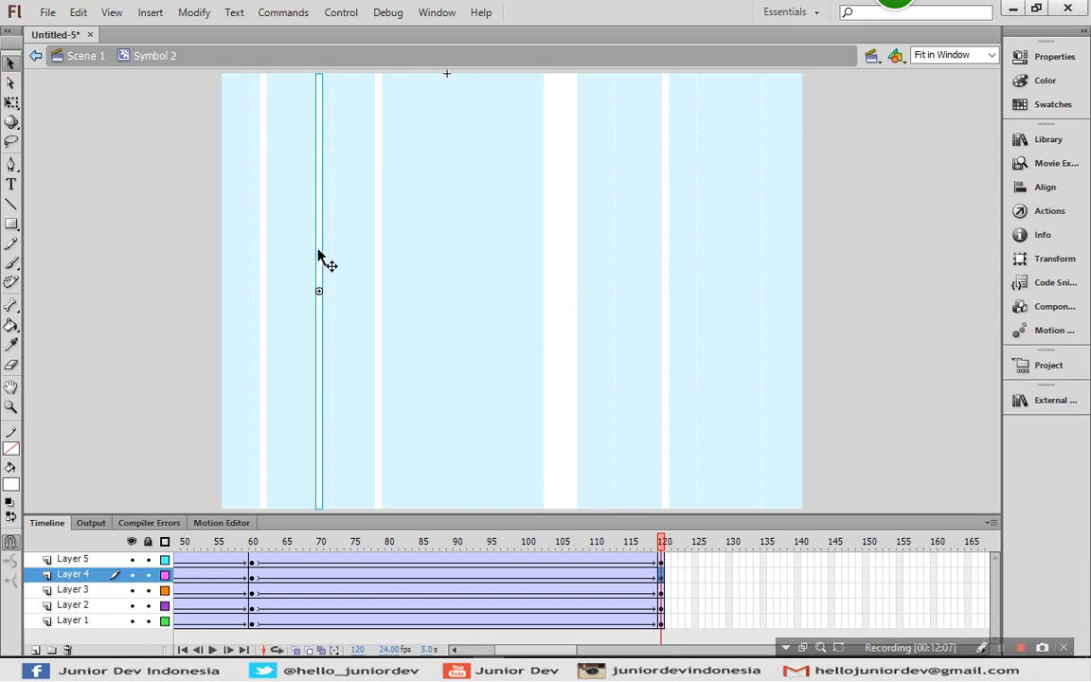
{"action": "left_click_drag", "start_coordinate": [319, 252], "coordinate": [744, 292]}
{"action": "left_click", "coordinate": [12, 101]}
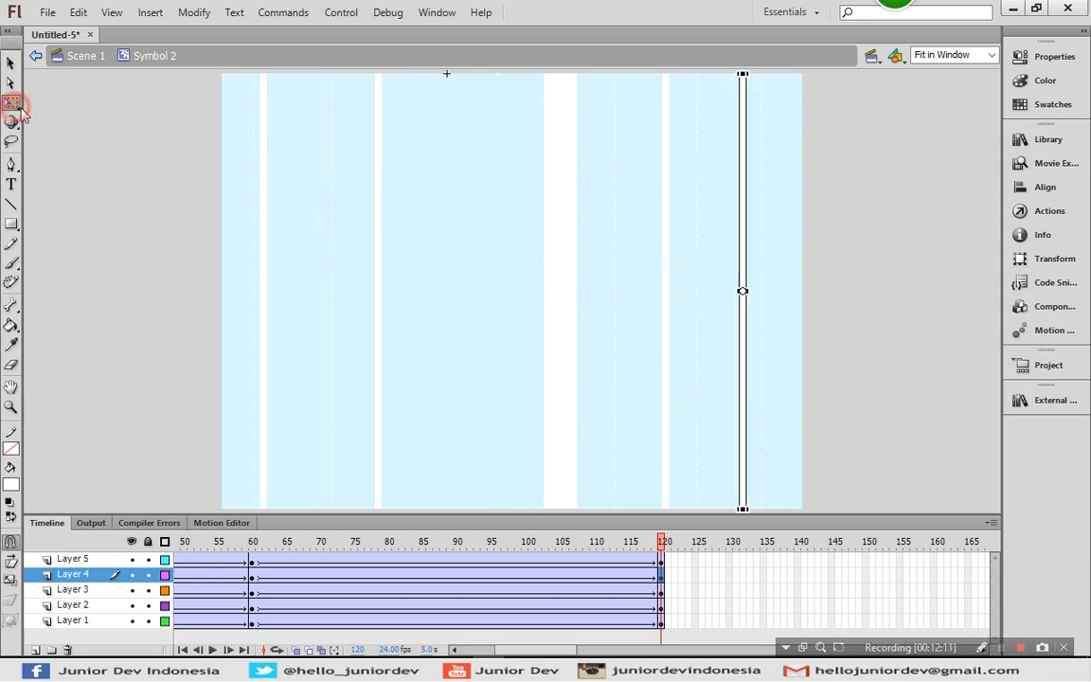
{"action": "left_click_drag", "start_coordinate": [748, 290], "coordinate": [761, 290]}
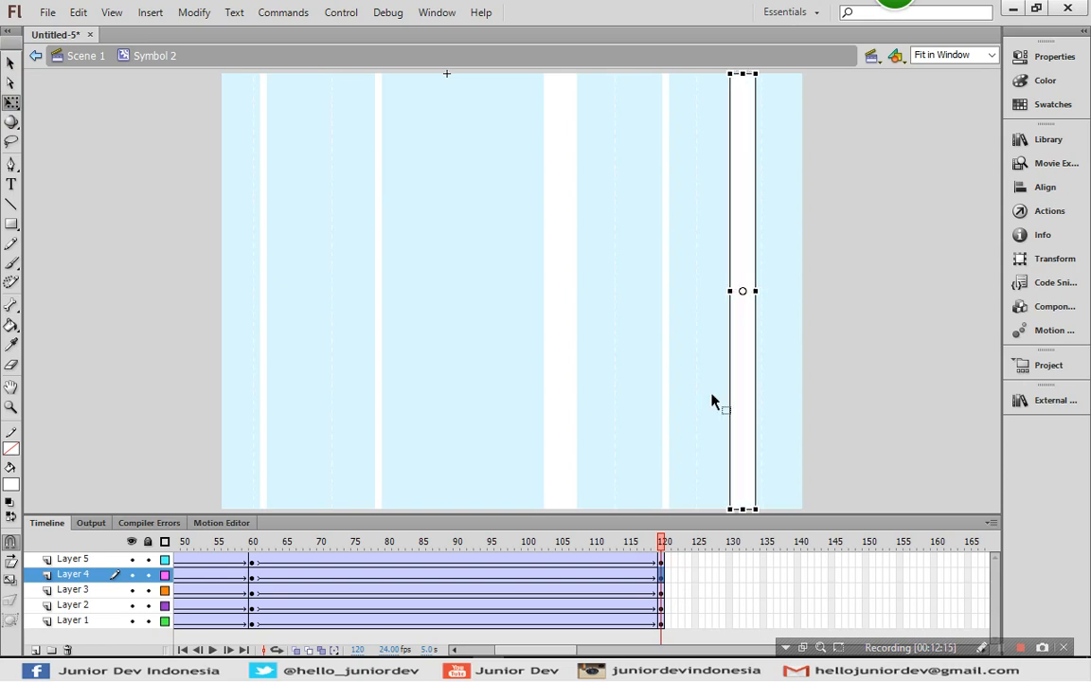
Step: At frame 120 of Layer 3, move the wide strip between the Layer 1 and Layer 5 strips and shrink it to a thin strip
{"action": "left_click", "coordinate": [662, 591]}
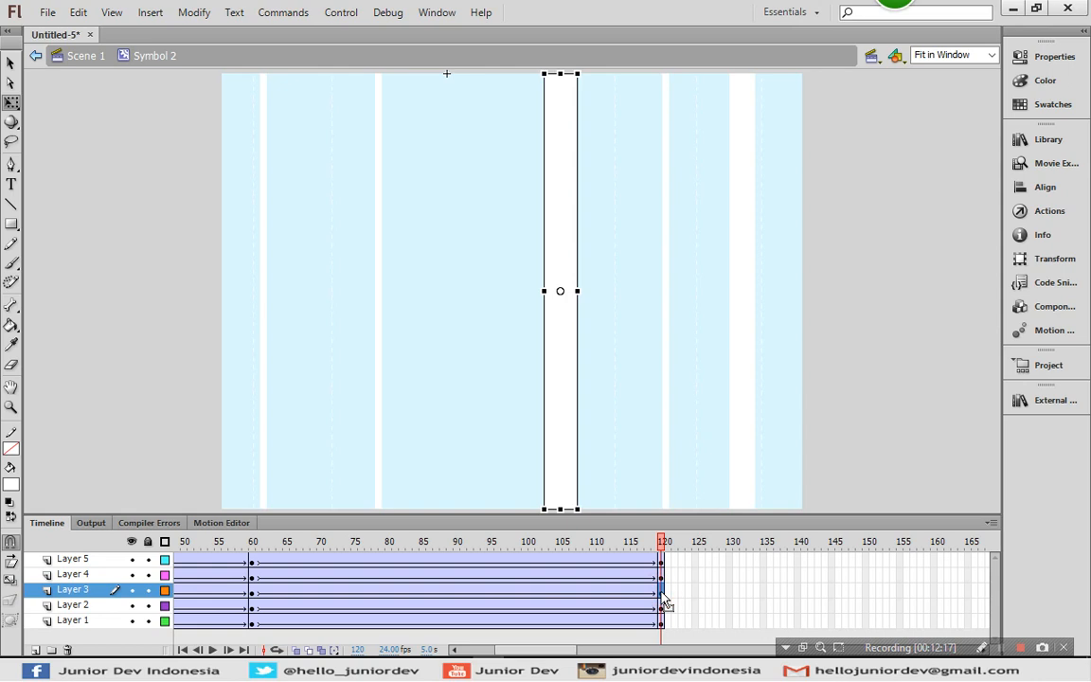
{"action": "left_click_drag", "start_coordinate": [562, 372], "coordinate": [310, 377]}
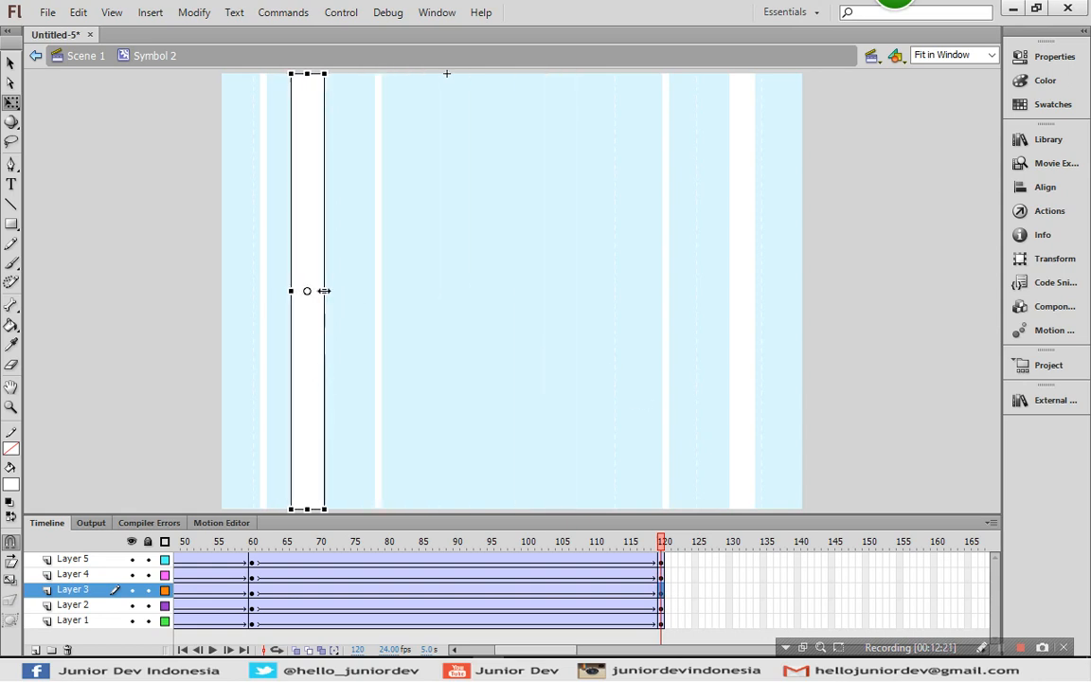
{"action": "left_click_drag", "start_coordinate": [323, 291], "coordinate": [310, 290]}
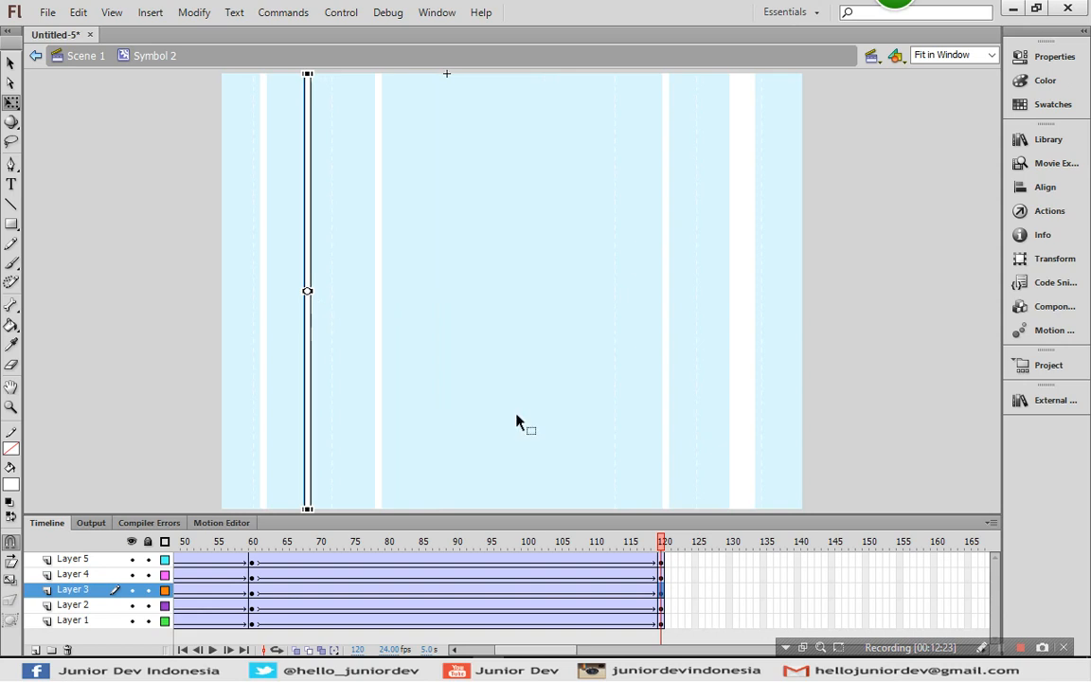
Step: At frame 120 of Layer 2, move the thin strip just left of the stage's centre and make it the widest strip
{"action": "left_click", "coordinate": [663, 606]}
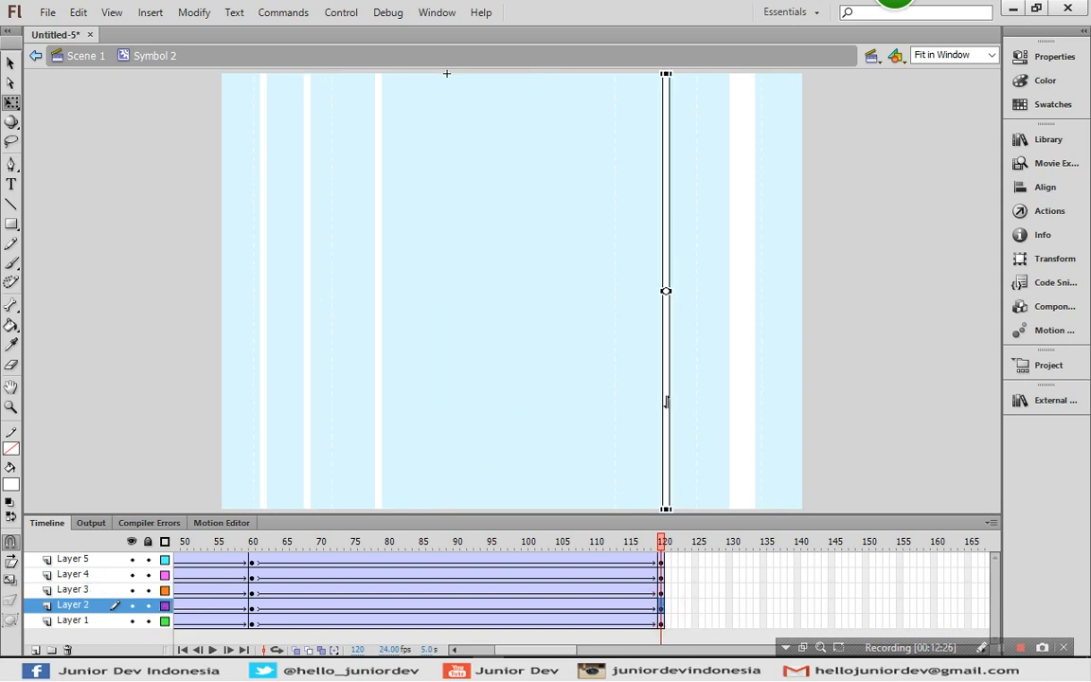
{"action": "left_click", "coordinate": [11, 61]}
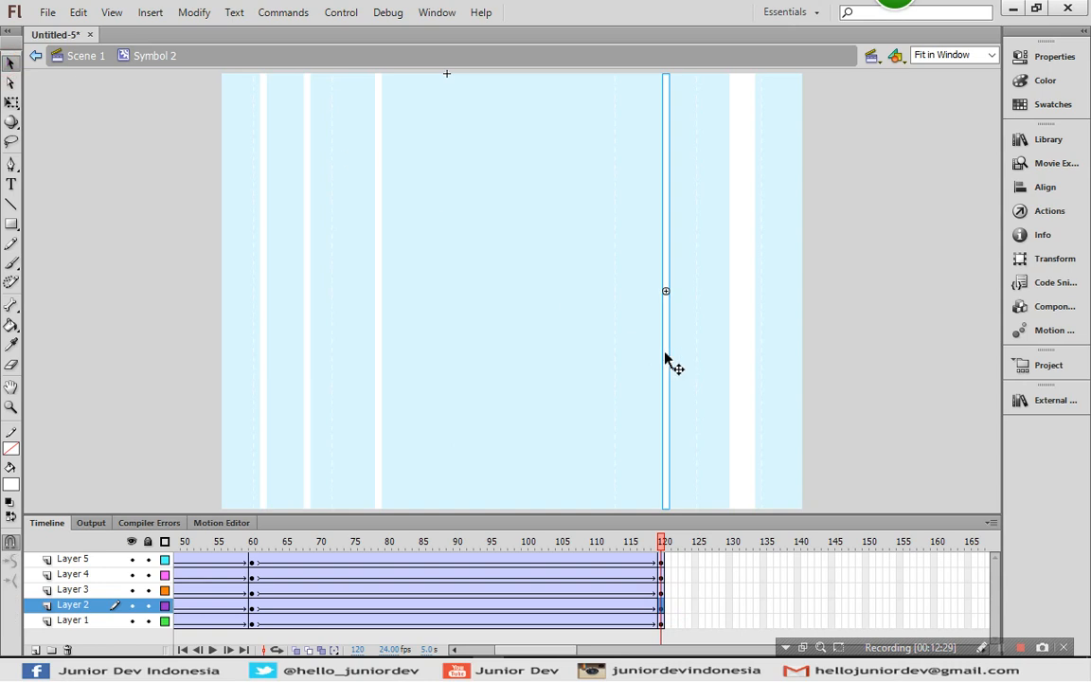
{"action": "left_click_drag", "start_coordinate": [665, 354], "coordinate": [476, 354]}
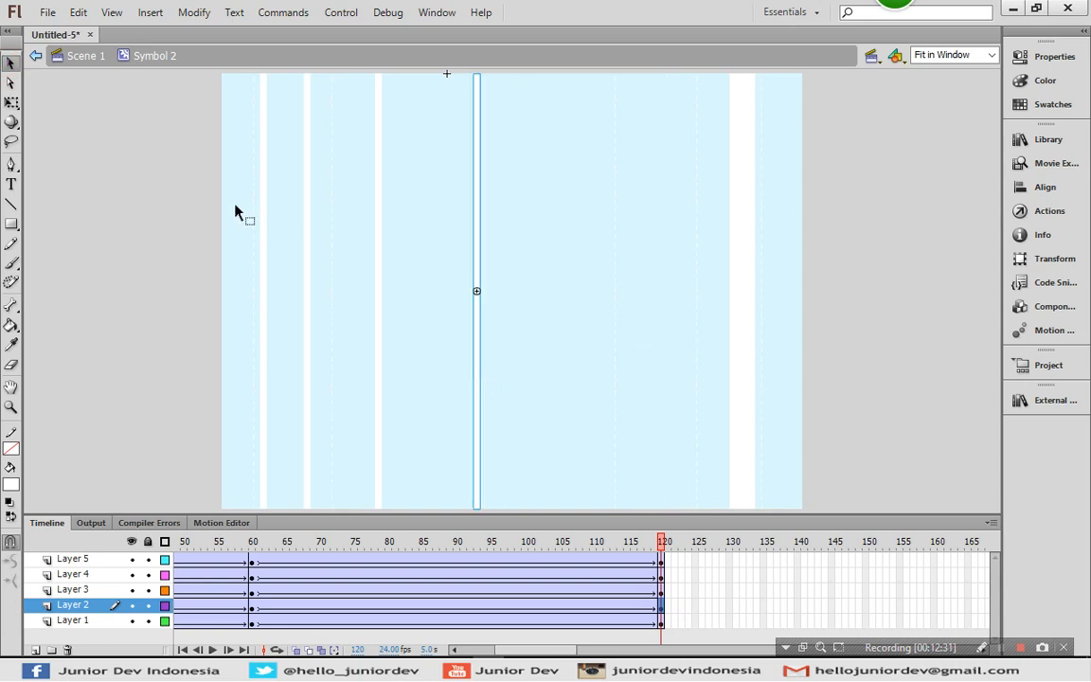
{"action": "left_click", "coordinate": [12, 101]}
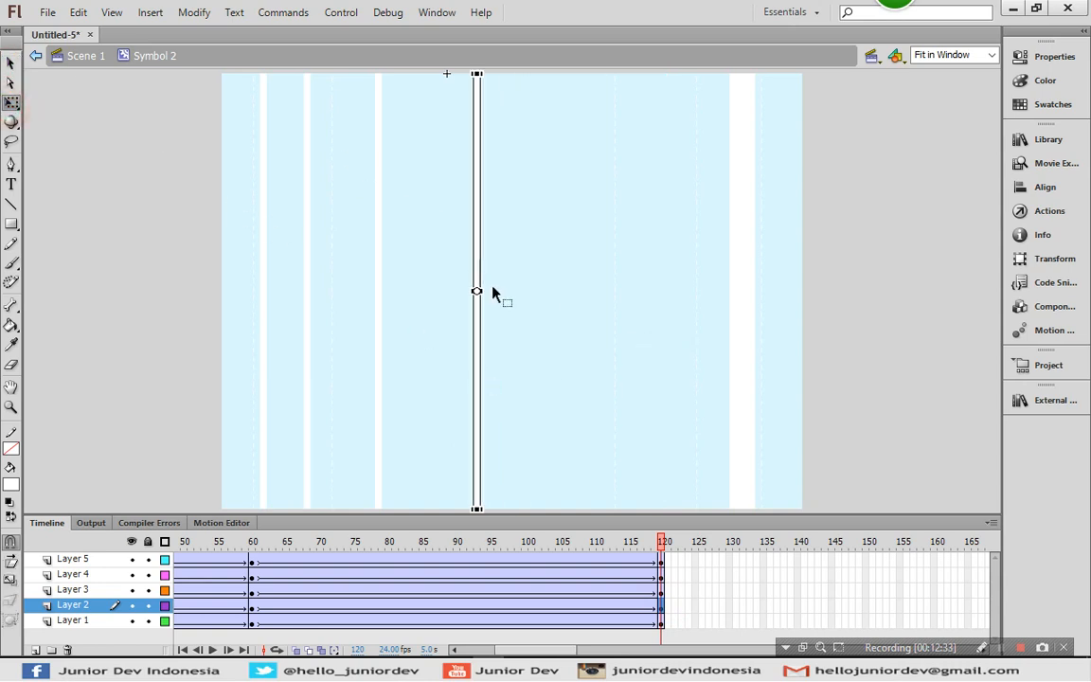
{"action": "left_click_drag", "start_coordinate": [480, 291], "coordinate": [500, 292]}
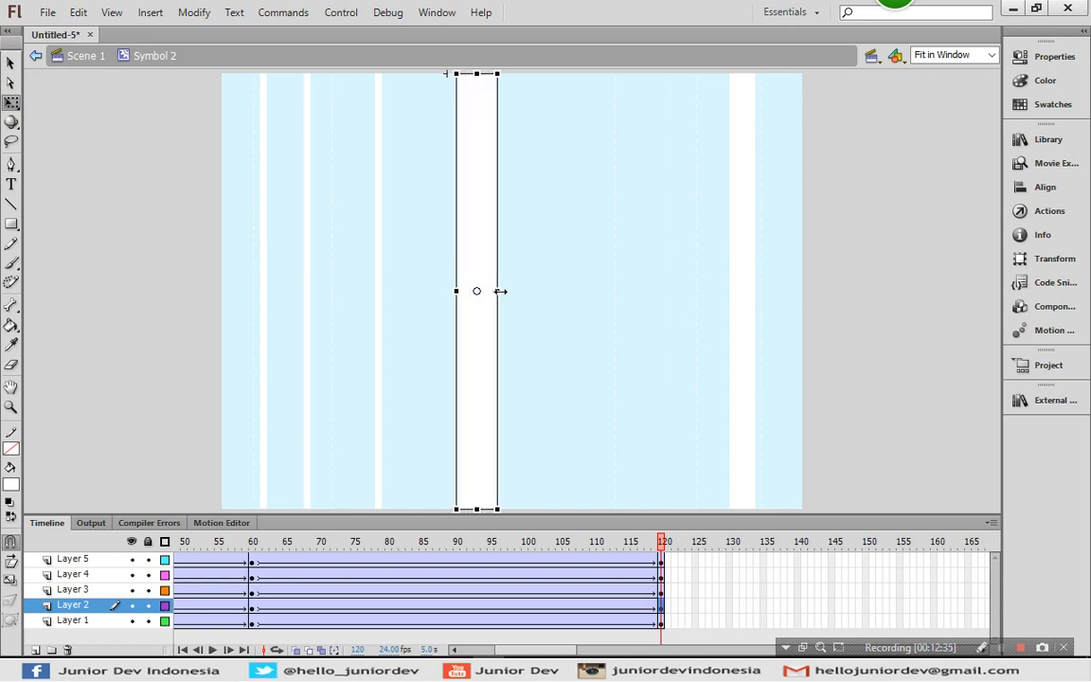
Step: At frame 120 of Layer 1, move the thin strip between the Layer 2 and Layer 4 strips and widen it to over four times
{"action": "left_click", "coordinate": [661, 621]}
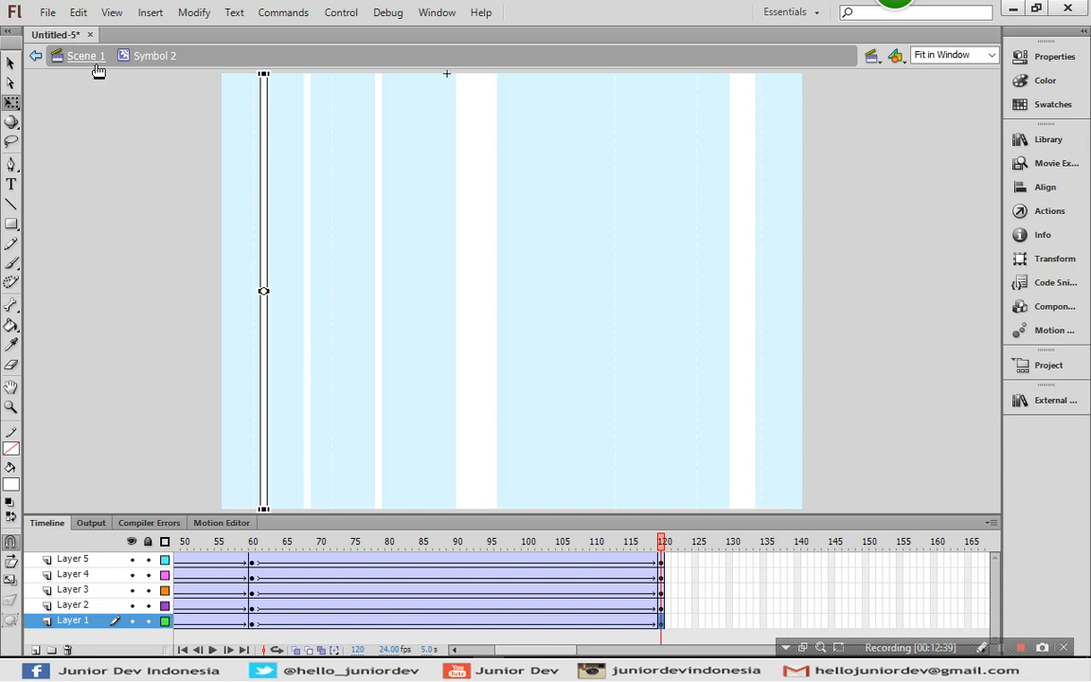
{"action": "left_click", "coordinate": [10, 61]}
{"action": "left_click_drag", "start_coordinate": [265, 194], "coordinate": [638, 223]}
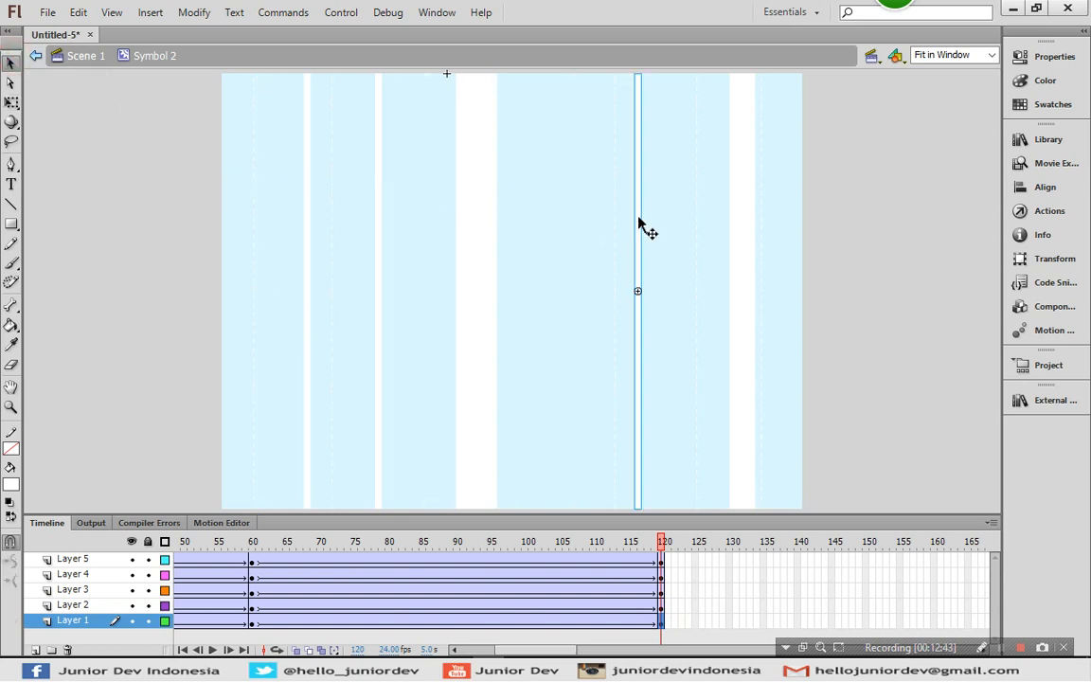
{"action": "left_click", "coordinate": [11, 102]}
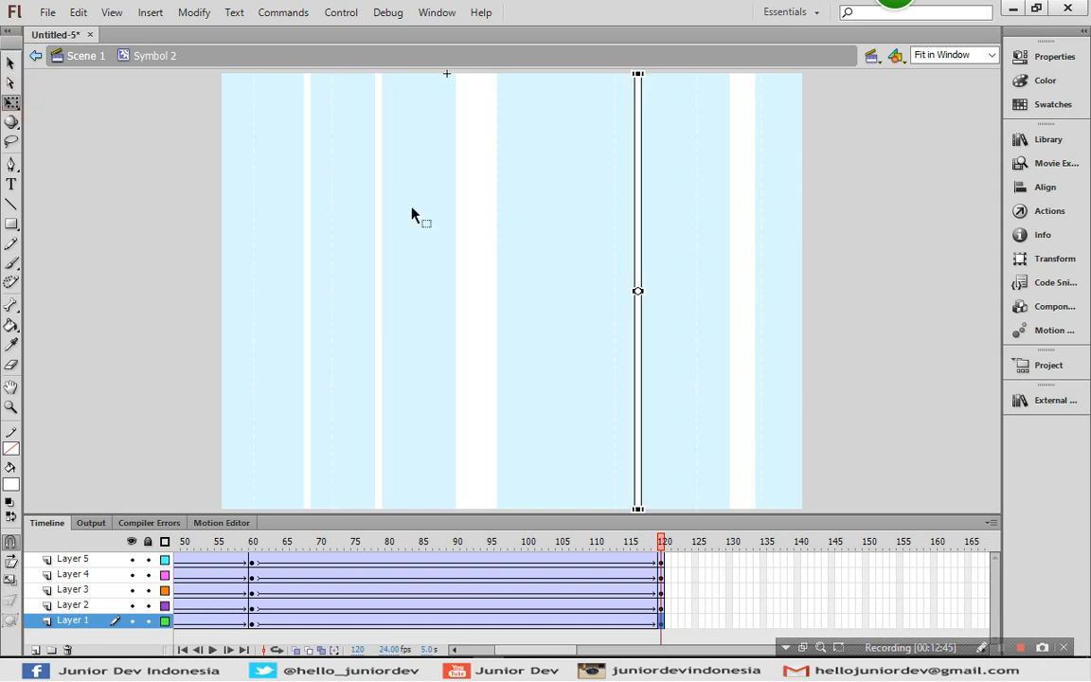
{"action": "left_click_drag", "start_coordinate": [641, 291], "coordinate": [657, 291]}
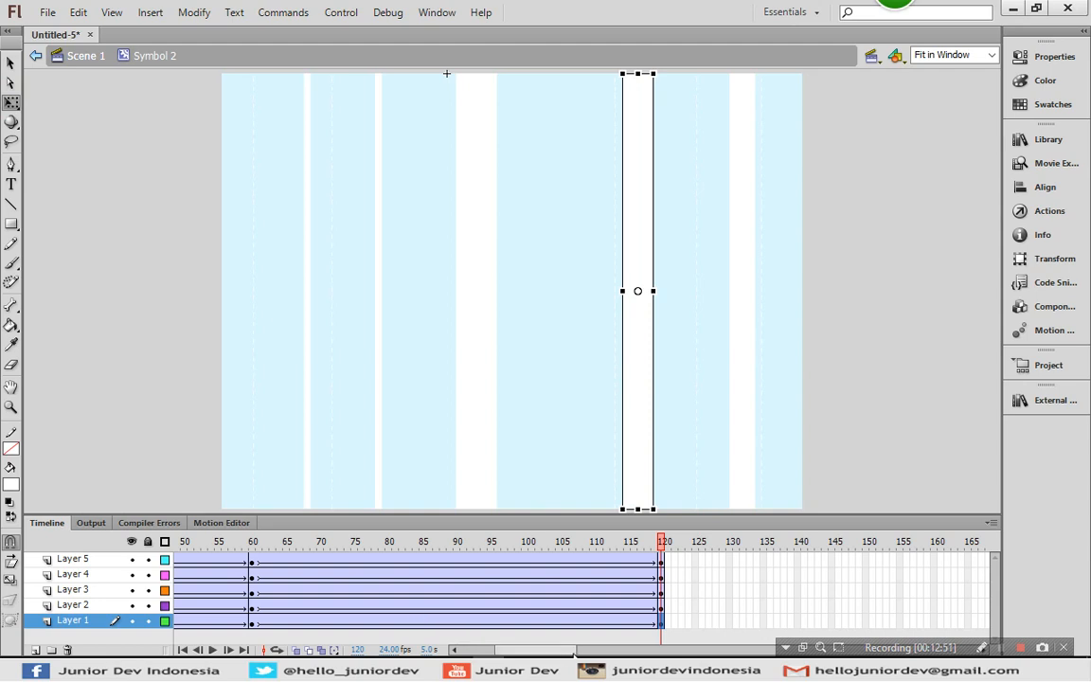
Step: Copy the frame 1 keyframes of all five layers
{"action": "left_click_drag", "start_coordinate": [570, 653], "coordinate": [531, 653]}
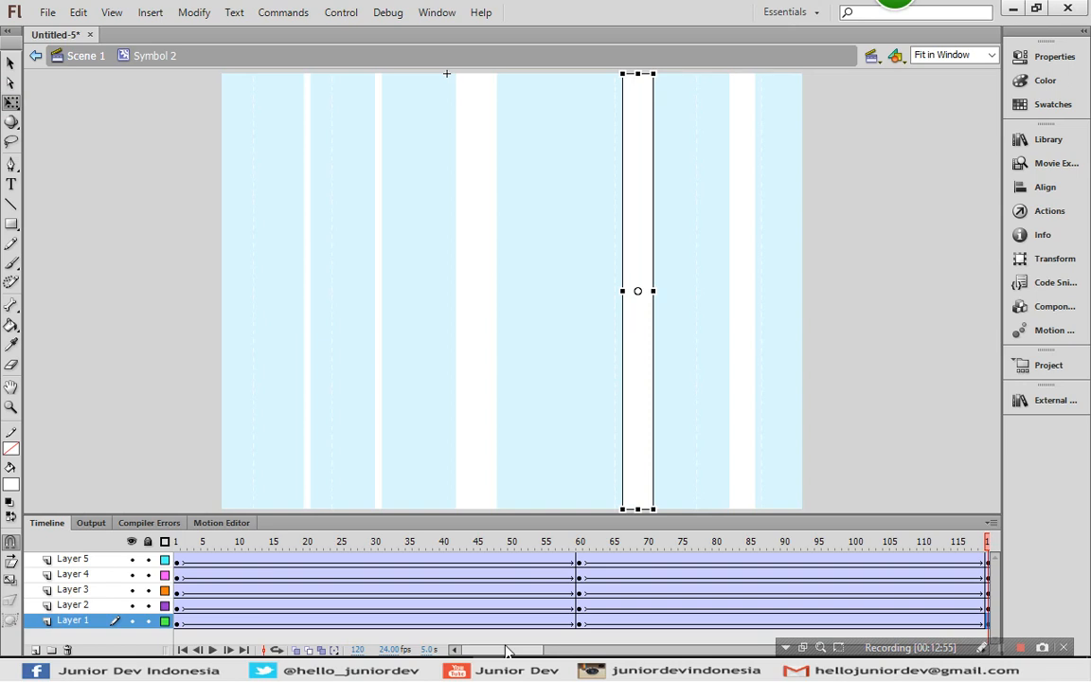
{"action": "left_click_drag", "start_coordinate": [177, 560], "coordinate": [181, 613]}
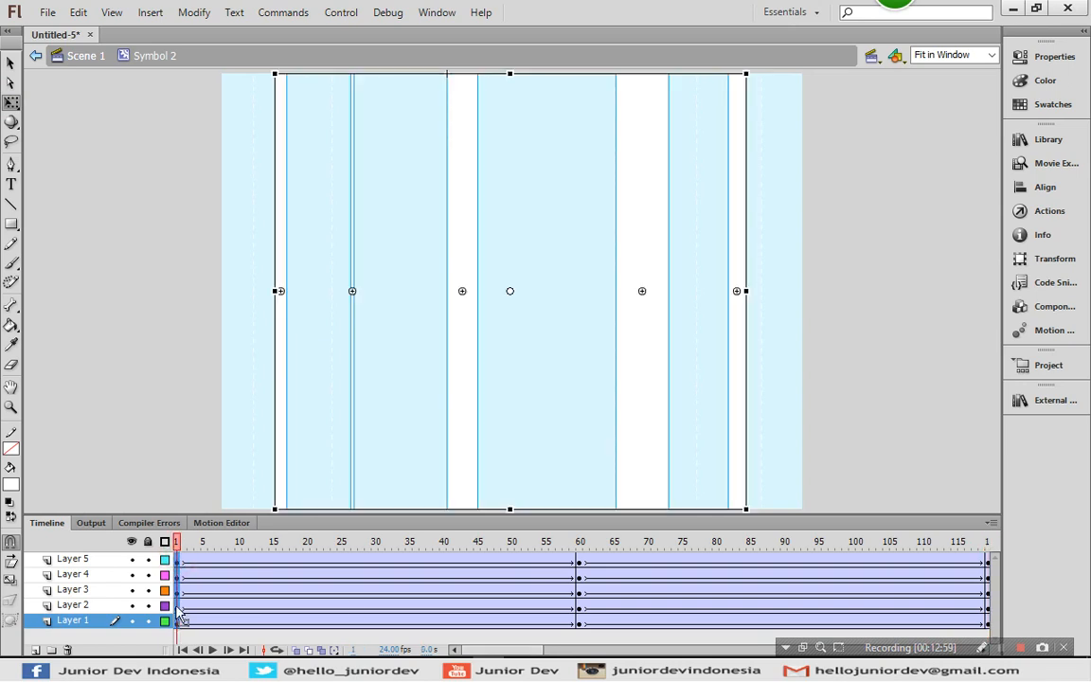
{"action": "right_click", "coordinate": [179, 611]}
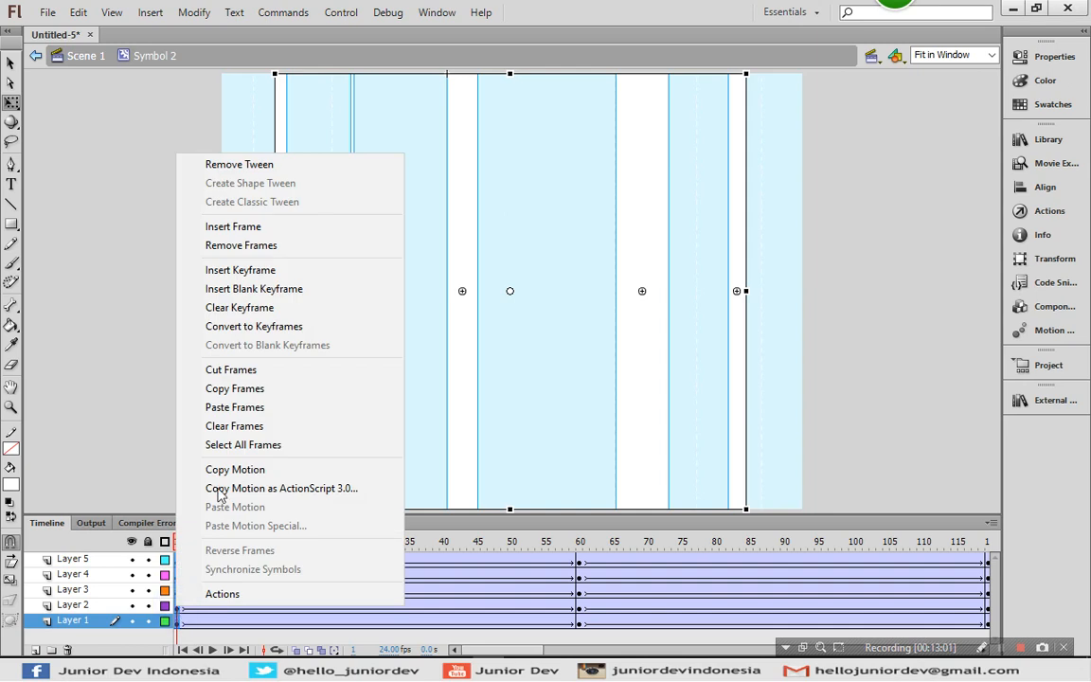
{"action": "left_click", "coordinate": [245, 390]}
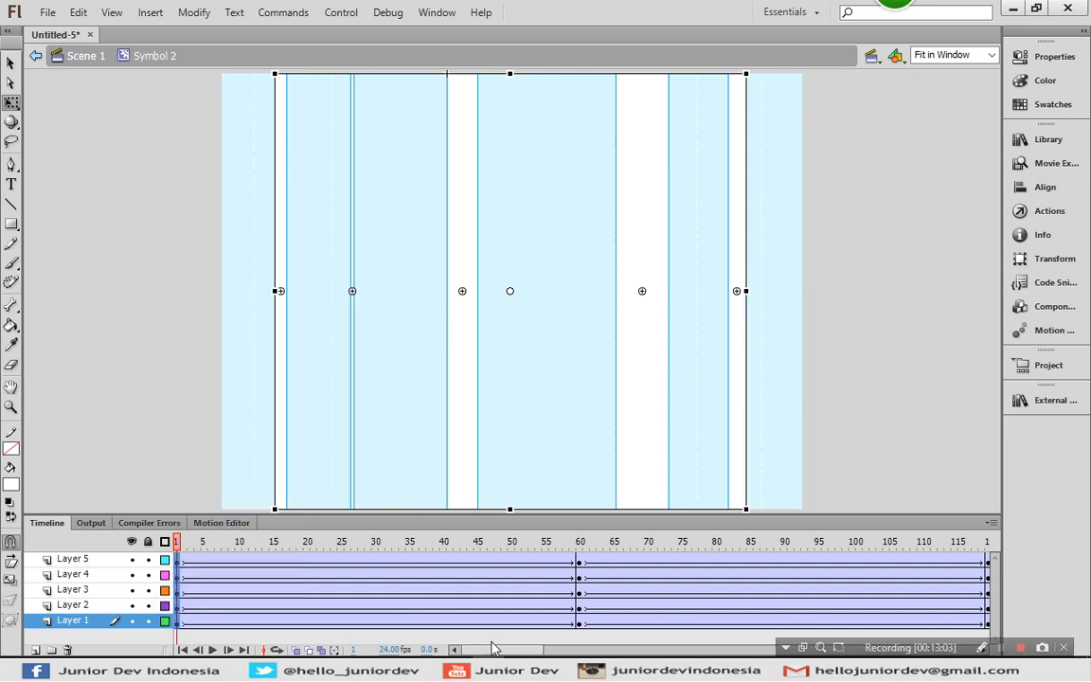
Step: Paste the copied keyframes at frame 180 on all five layers and play the animation
{"action": "left_click_drag", "start_coordinate": [497, 651], "coordinate": [580, 653]}
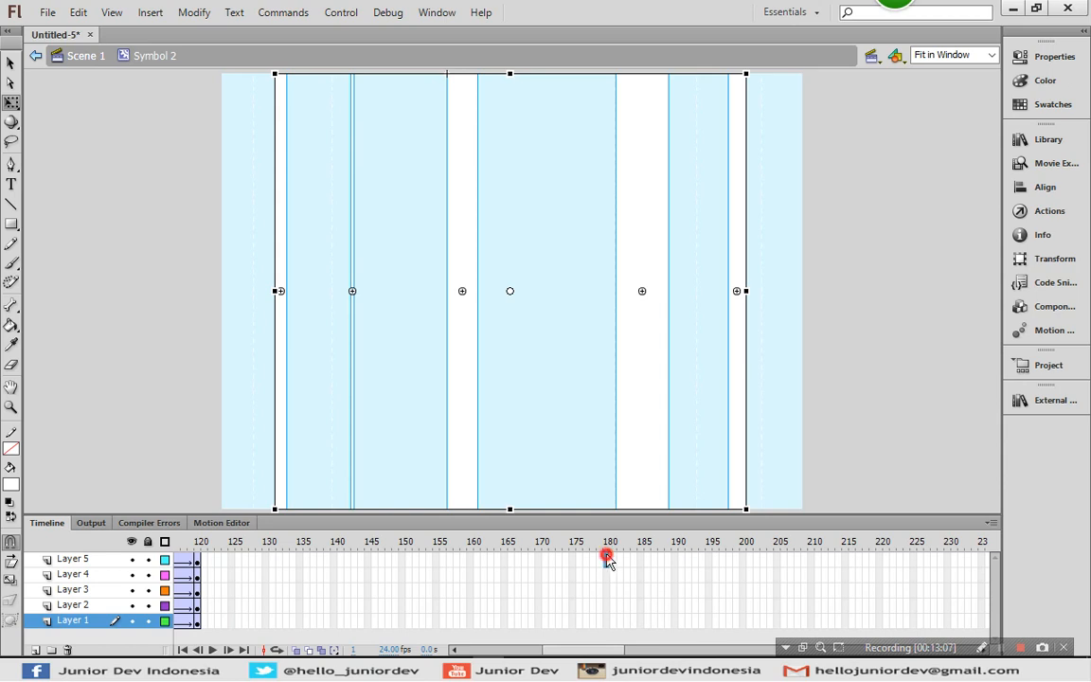
{"action": "left_click_drag", "start_coordinate": [607, 561], "coordinate": [609, 626]}
{"action": "right_click", "coordinate": [608, 624]}
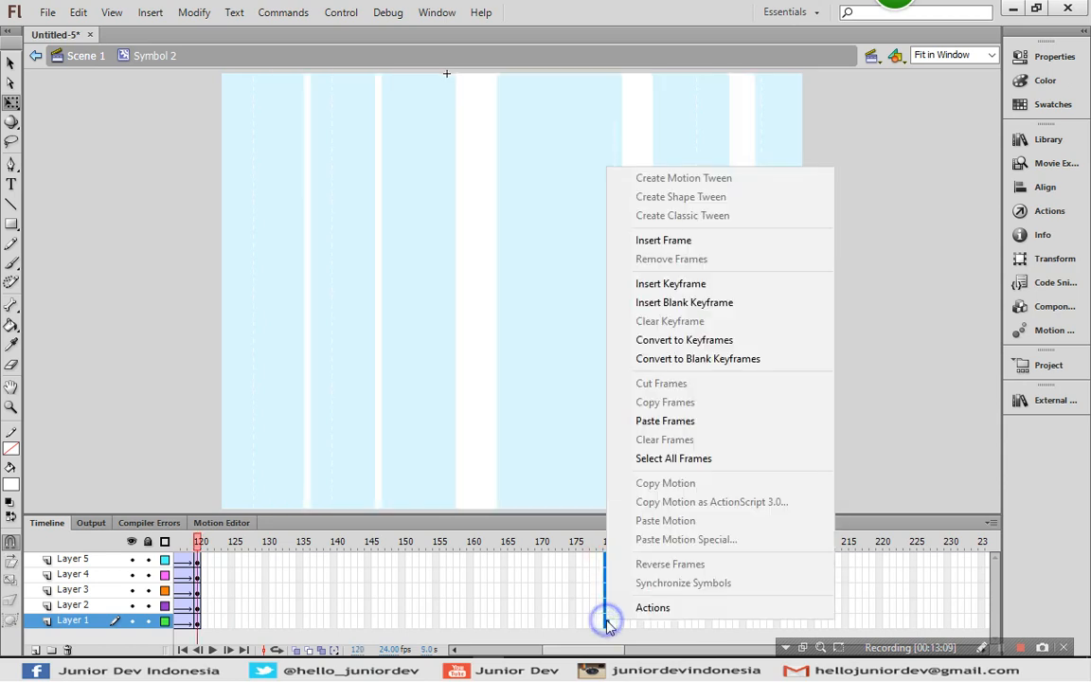
{"action": "left_click", "coordinate": [677, 423]}
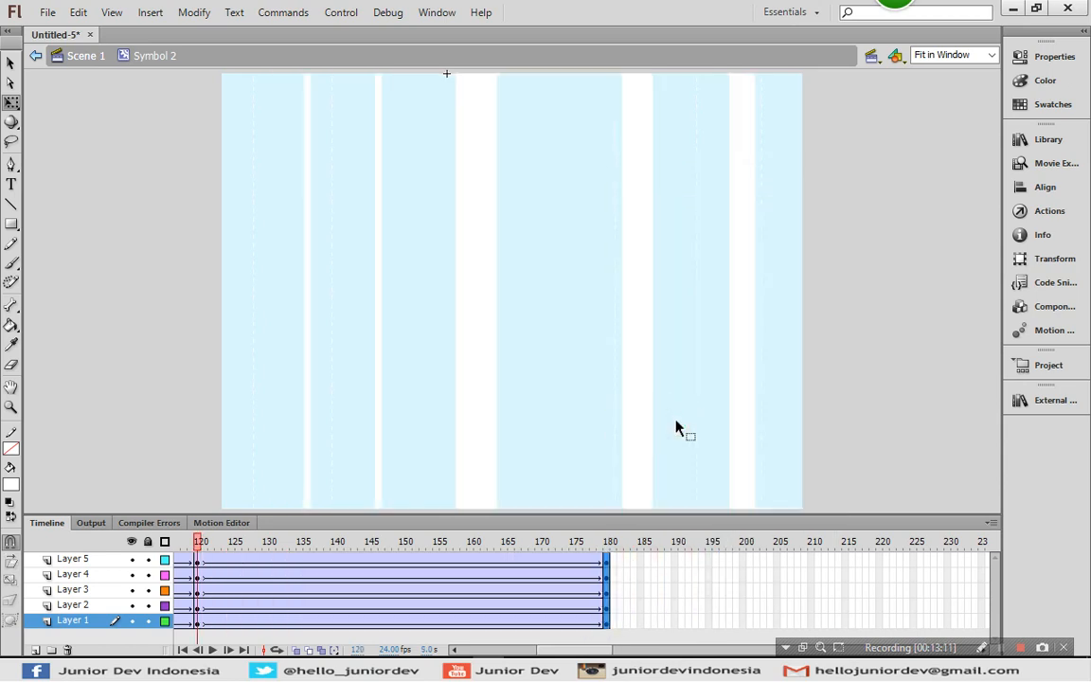
{"action": "key", "text": "Return"}
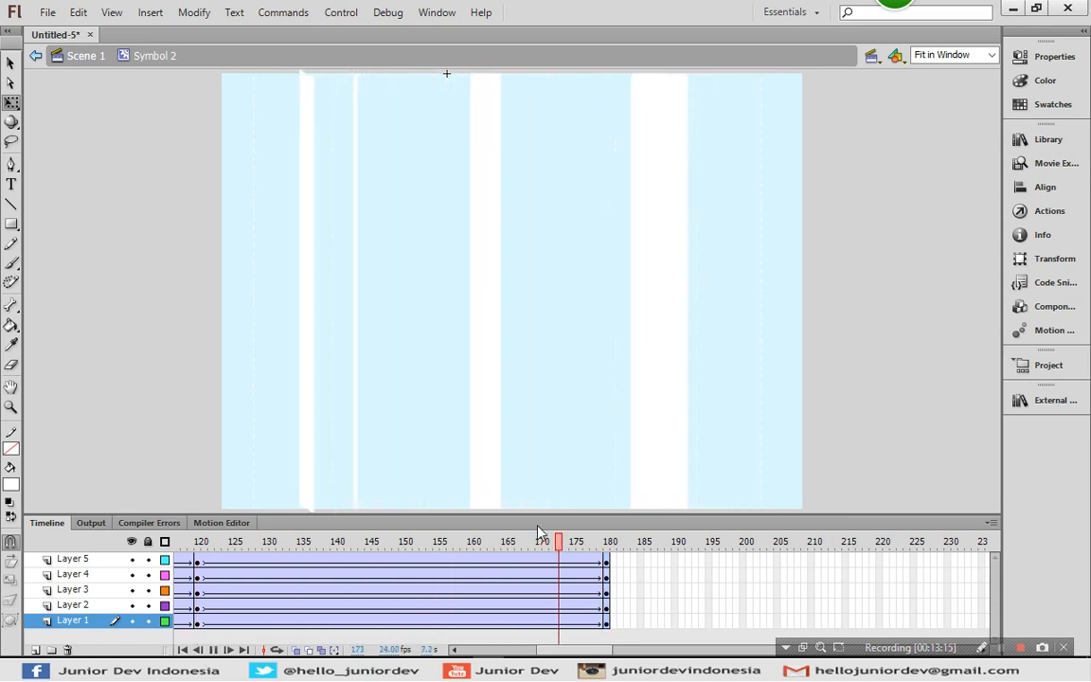
{"action": "key", "text": "Return"}
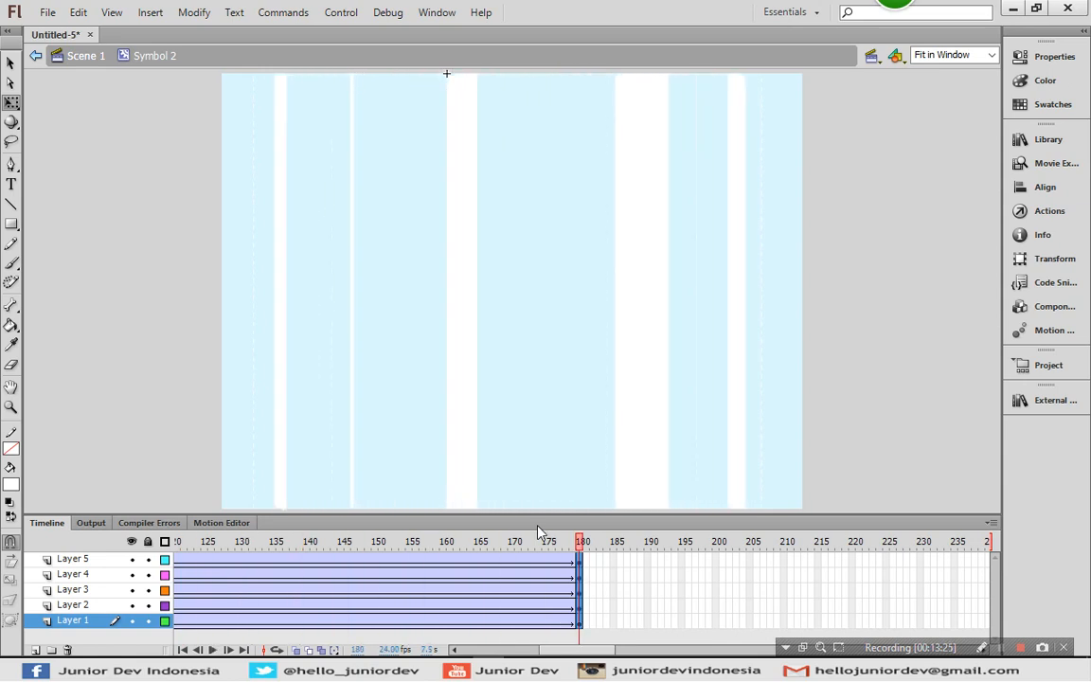
{"action": "left_click_drag", "start_coordinate": [528, 572], "coordinate": [15, 569]}
{"action": "left_click_drag", "start_coordinate": [177, 568], "coordinate": [311, 595]}
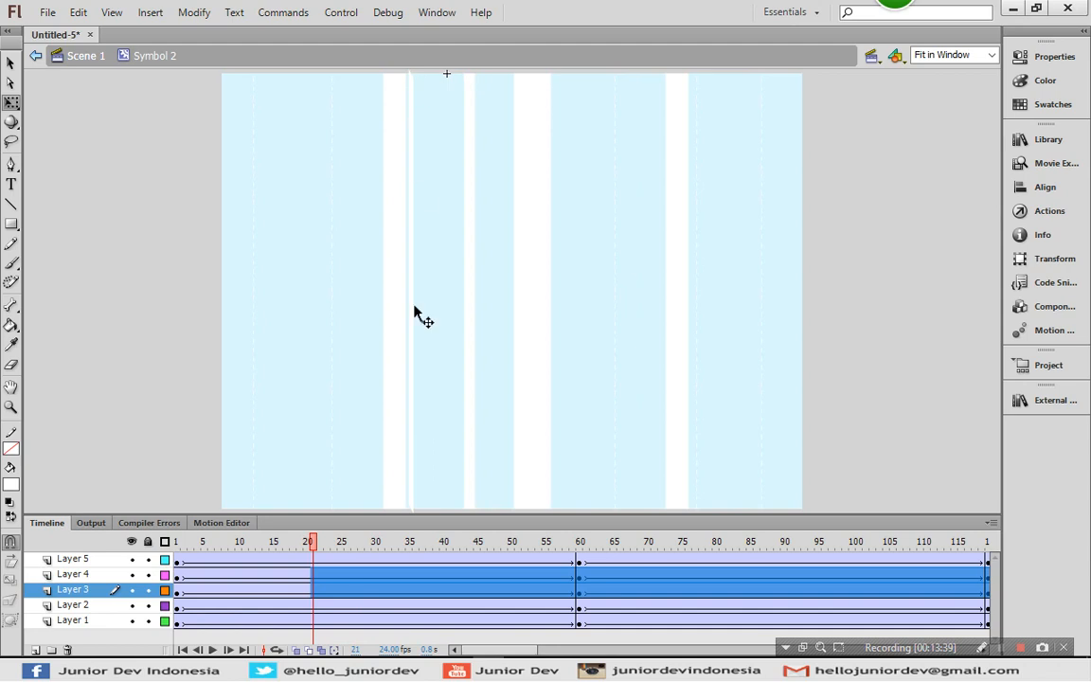
{"action": "left_click_drag", "start_coordinate": [621, 561], "coordinate": [652, 566]}
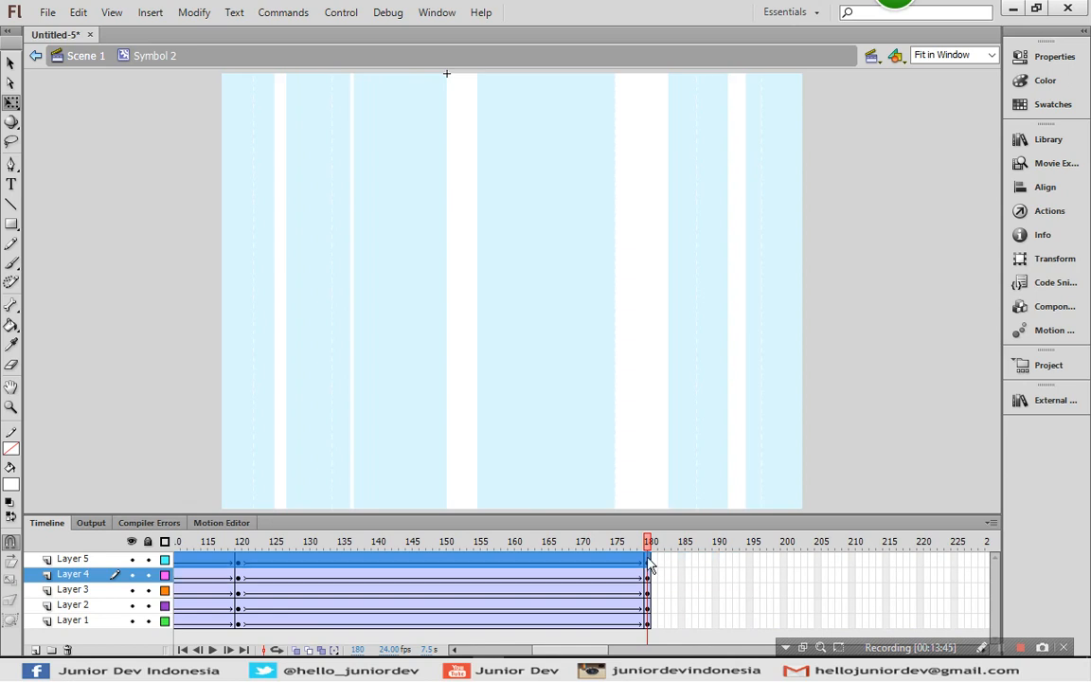
{"action": "left_click", "coordinate": [650, 560]}
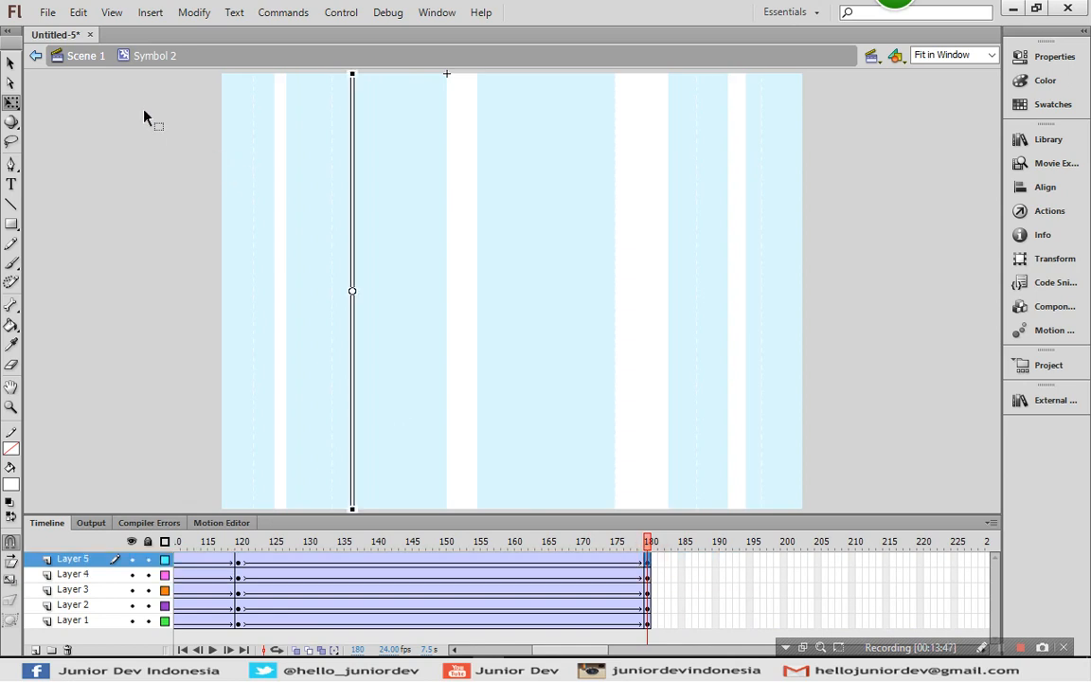
Step: Return to Scene 1 and set the white strips movie clip to an Alpha colour effect of 17%
{"action": "left_click", "coordinate": [84, 56]}
{"action": "left_click", "coordinate": [124, 272]}
{"action": "left_click", "coordinate": [281, 266]}
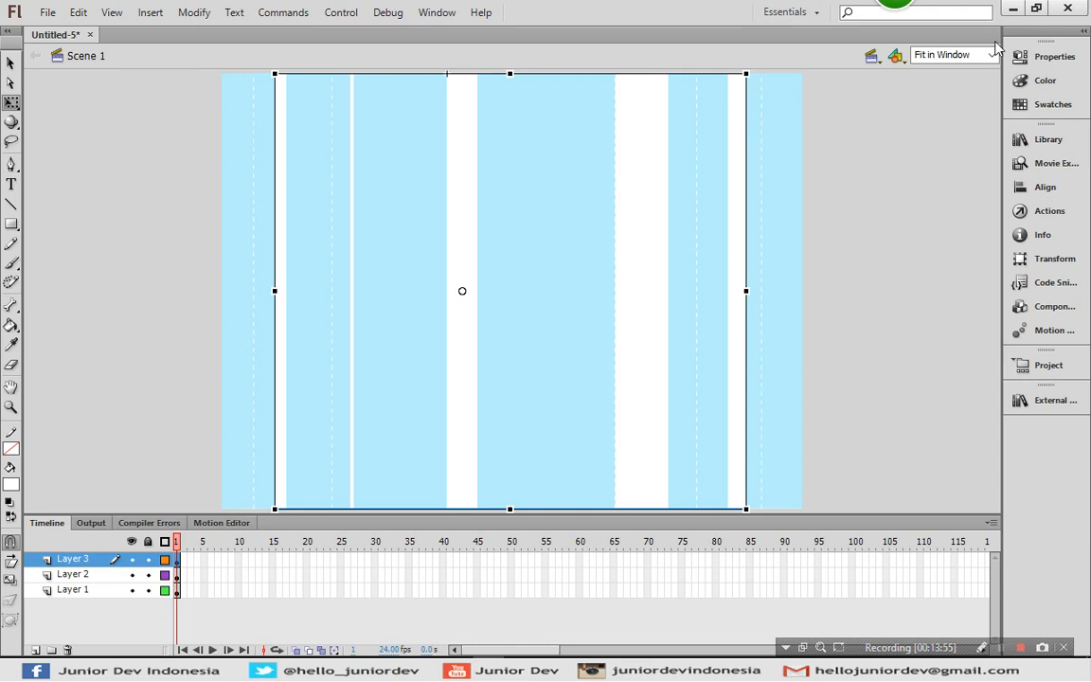
{"action": "left_click", "coordinate": [1052, 59]}
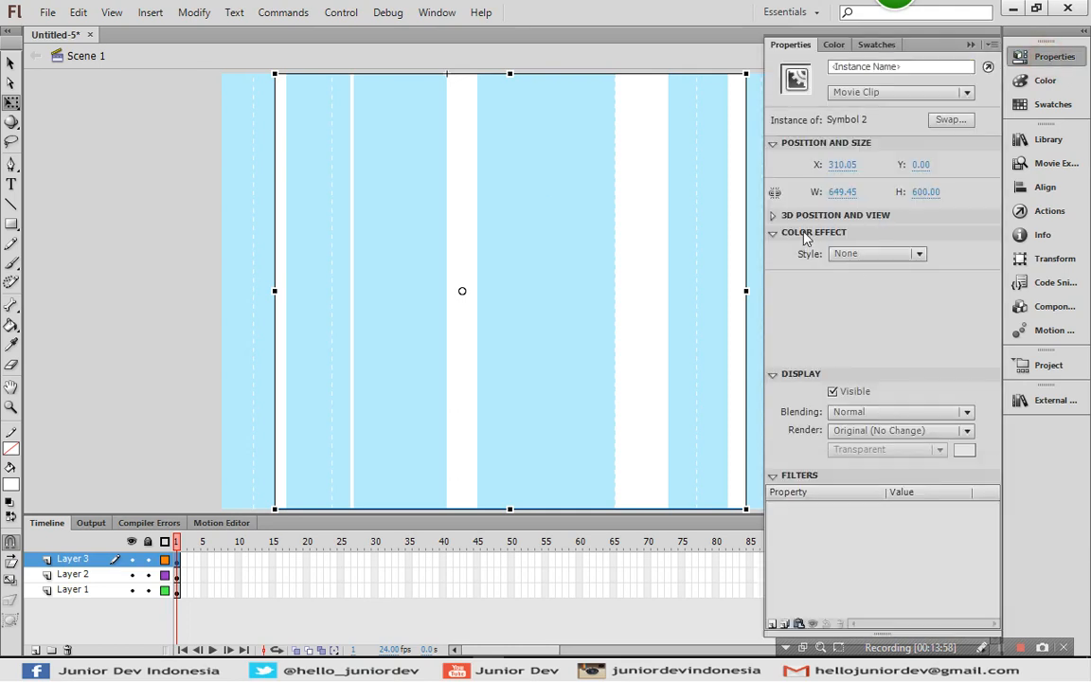
{"action": "left_click", "coordinate": [857, 253]}
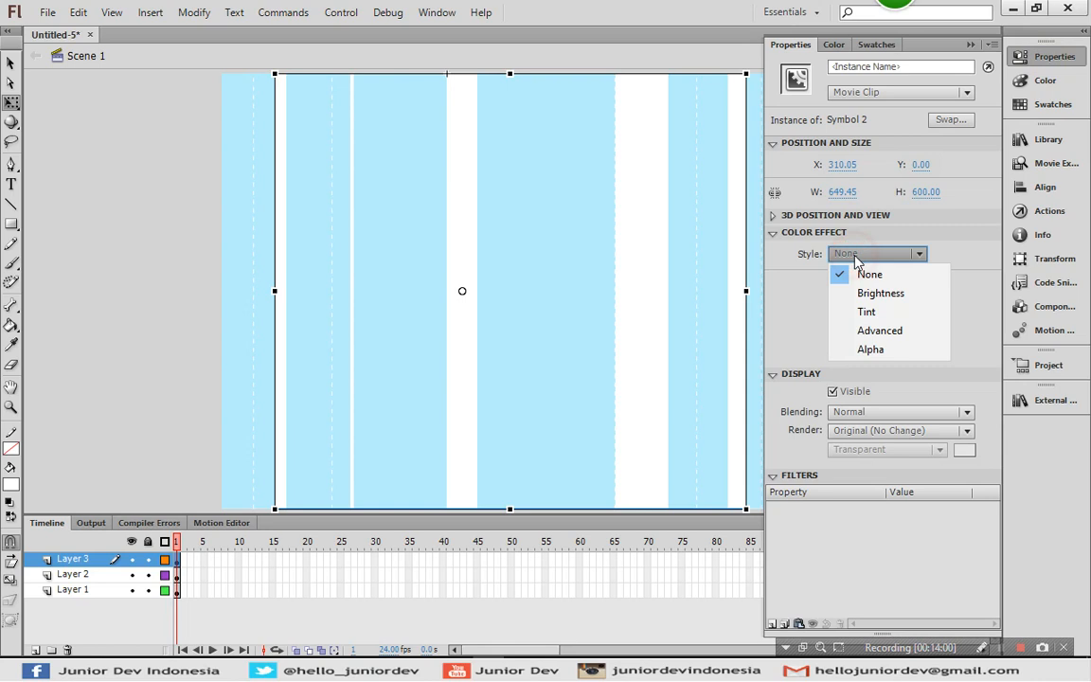
{"action": "left_click", "coordinate": [867, 349]}
{"action": "left_click_drag", "start_coordinate": [849, 284], "coordinate": [849, 283]}
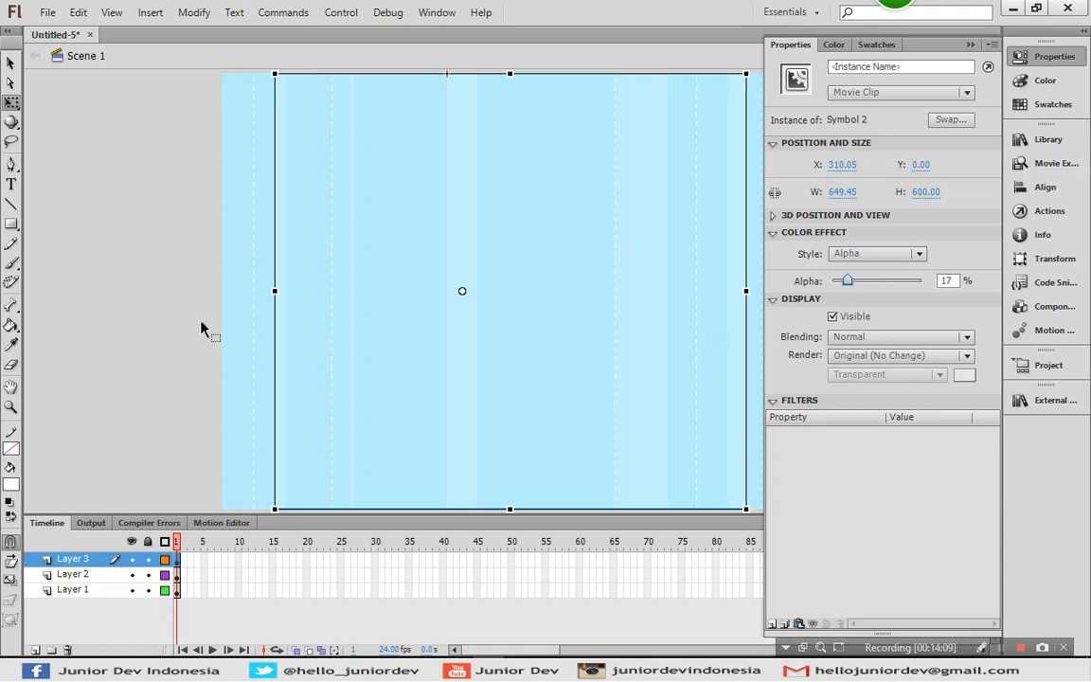
{"action": "left_click", "coordinate": [181, 296]}
Step: Apply an Alpha colour effect of 70% to the dashed lines movie clip
{"action": "left_click", "coordinate": [253, 299]}
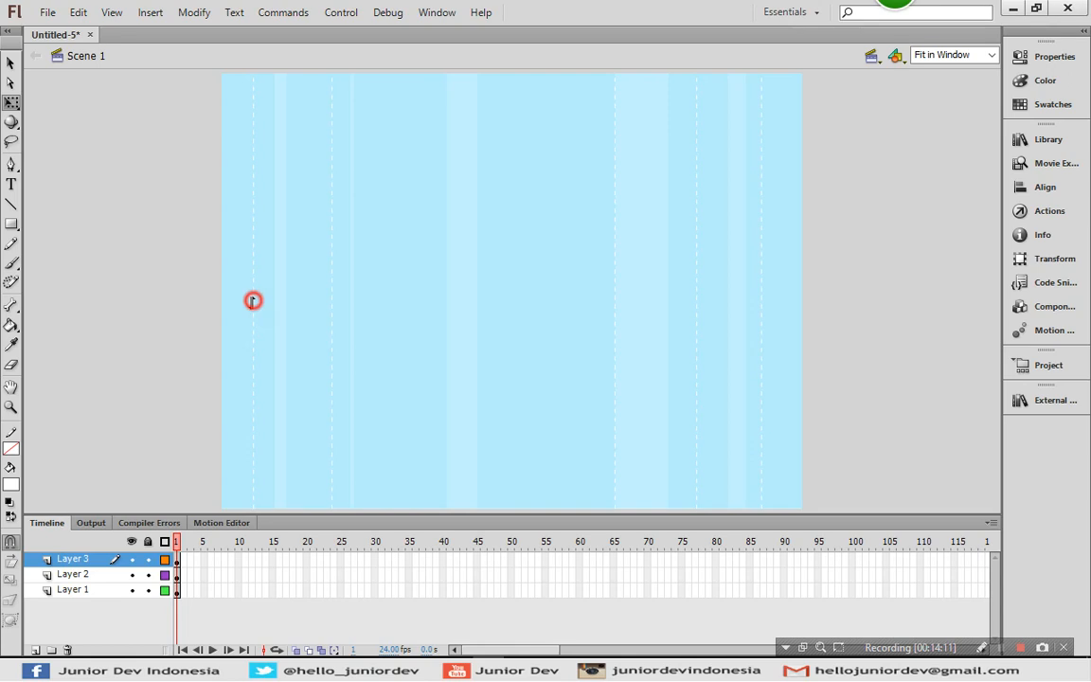
{"action": "left_click", "coordinate": [1053, 56]}
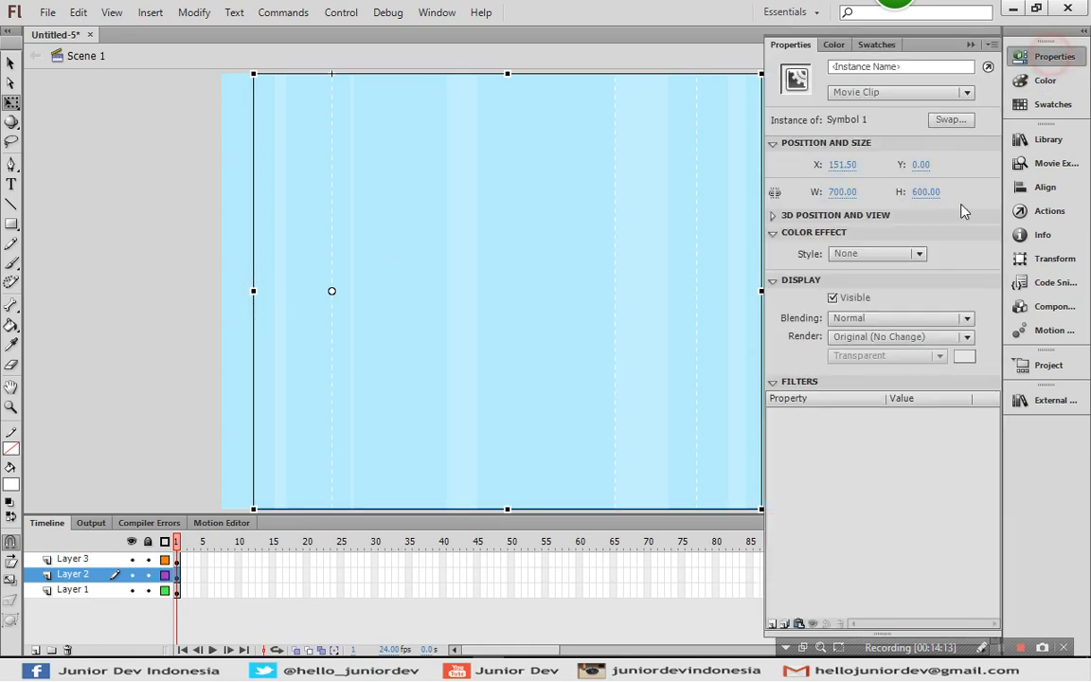
{"action": "left_click", "coordinate": [892, 256]}
{"action": "left_click", "coordinate": [870, 350]}
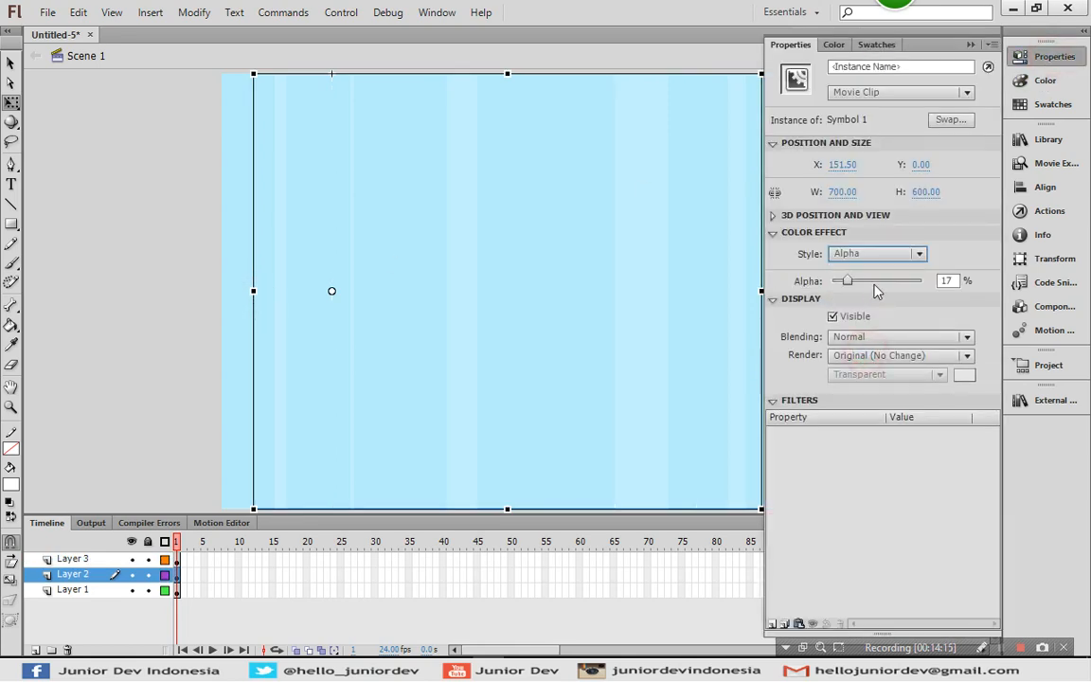
{"action": "left_click", "coordinate": [892, 283]}
{"action": "left_click_drag", "start_coordinate": [895, 286], "coordinate": [897, 287]}
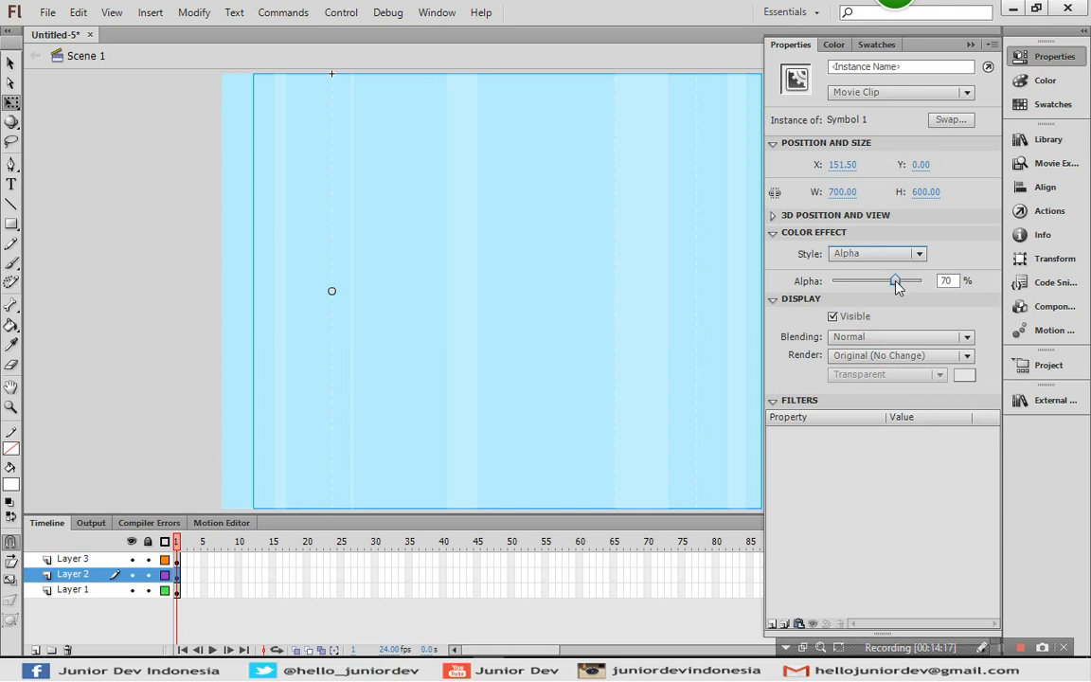
{"action": "left_click", "coordinate": [168, 285]}
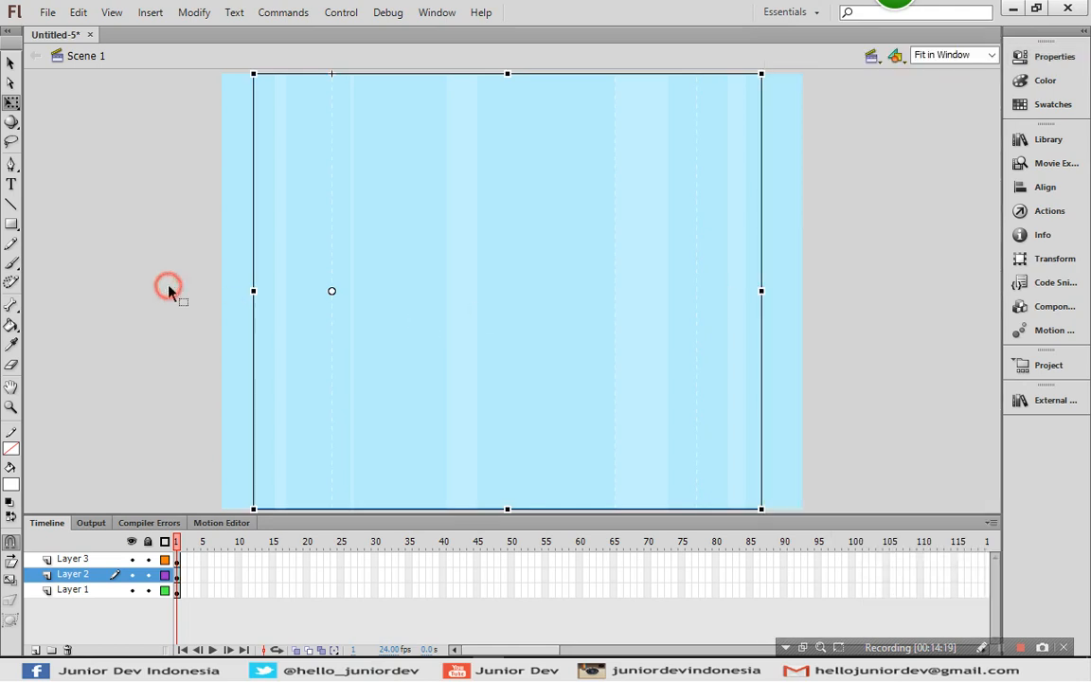
Step: Test the movie to preview the faded strips and dashed lines, and close the preview
{"action": "left_click_drag", "start_coordinate": [176, 559], "coordinate": [180, 603]}
{"action": "left_click", "coordinate": [184, 371]}
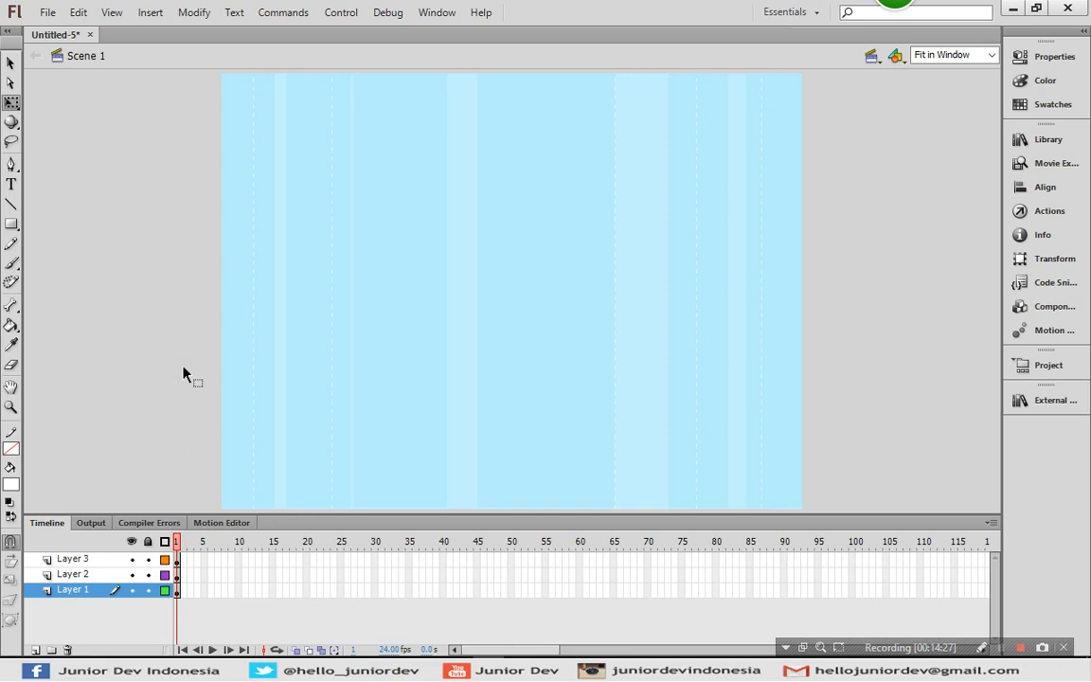
{"action": "left_click", "coordinate": [341, 12]}
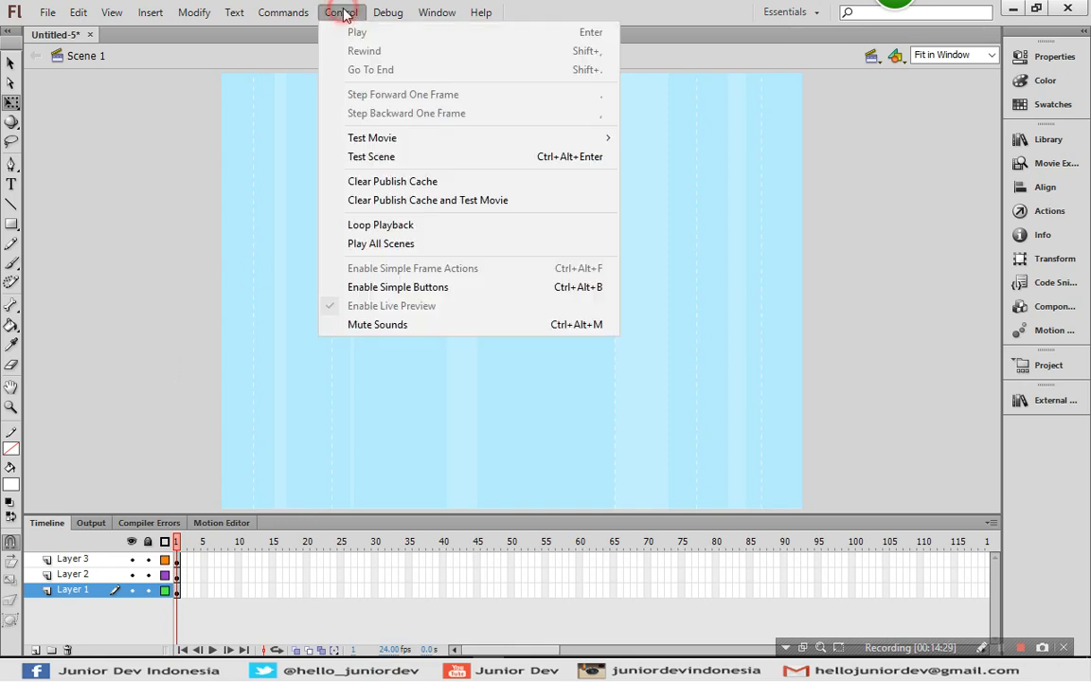
{"action": "mouse_move", "coordinate": [440, 141]}
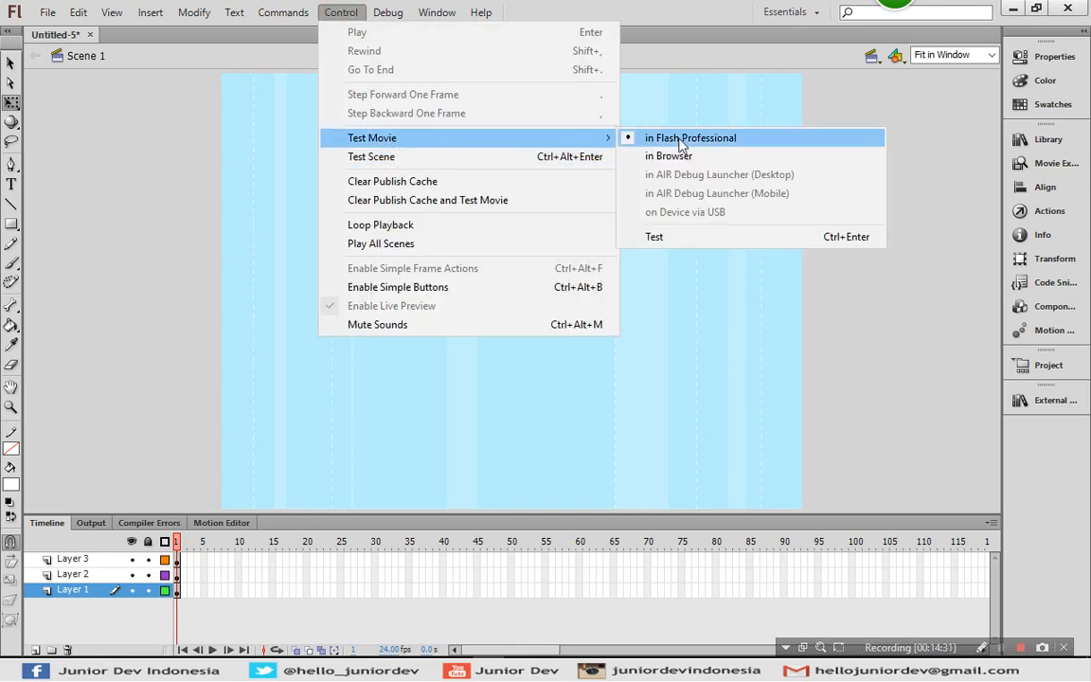
{"action": "left_click", "coordinate": [671, 241]}
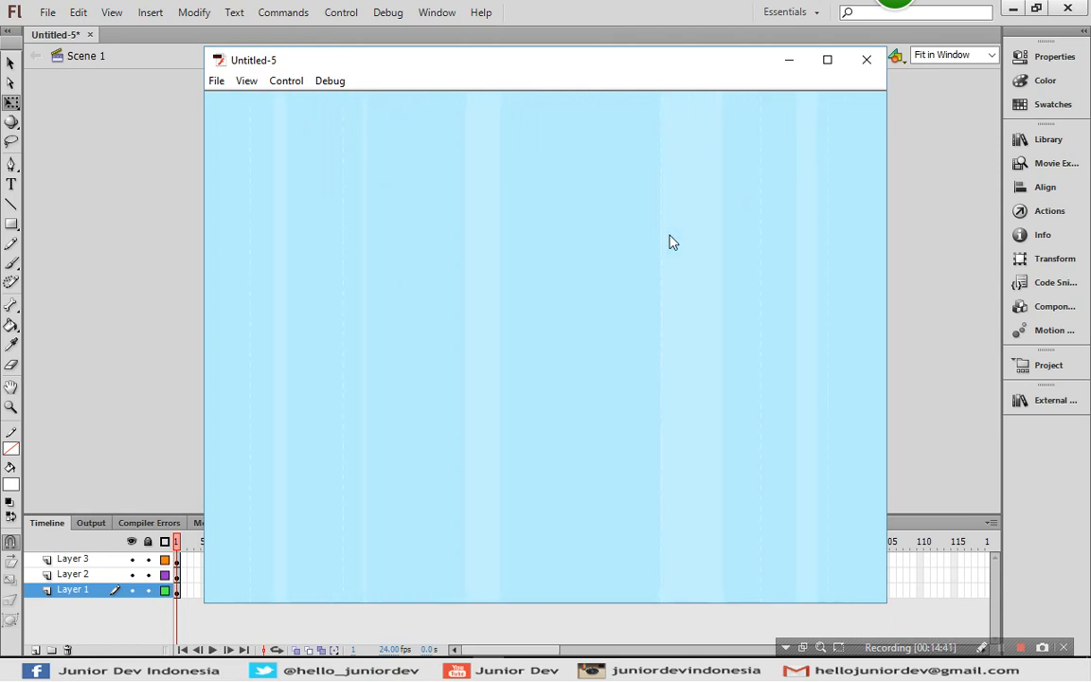
{"action": "left_click", "coordinate": [866, 60]}
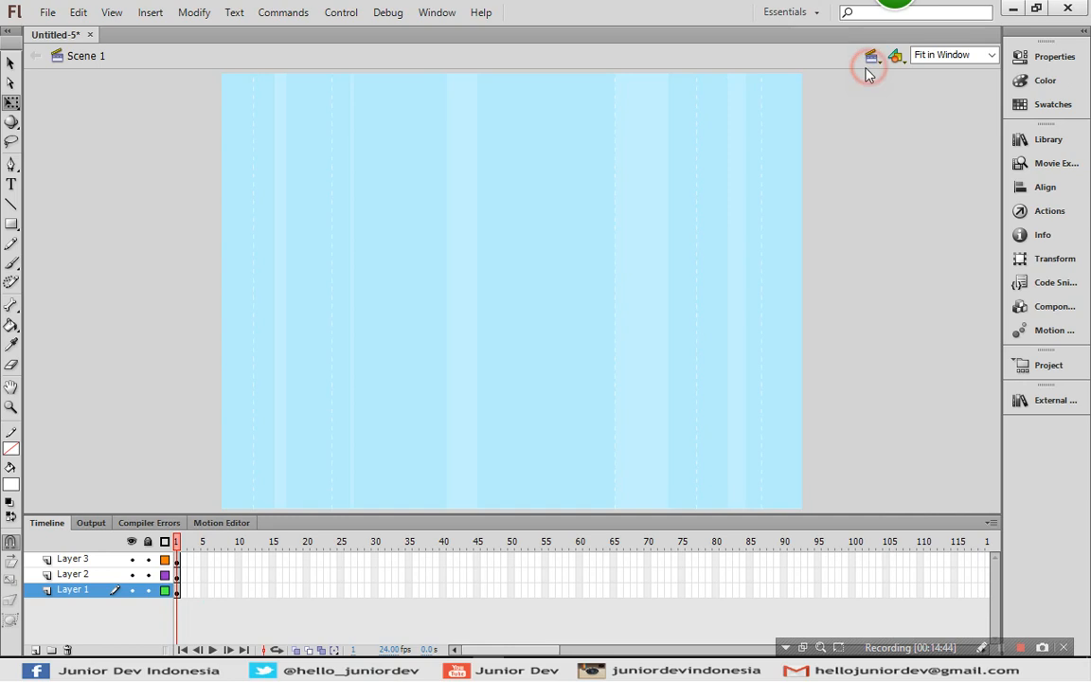
Step: Add a new layer above Layer 3 and place the text MEDIA PEMBELAJARAN INTERAKTIF in the upper middle of the stage
{"action": "left_click", "coordinate": [73, 559]}
{"action": "left_click", "coordinate": [36, 650]}
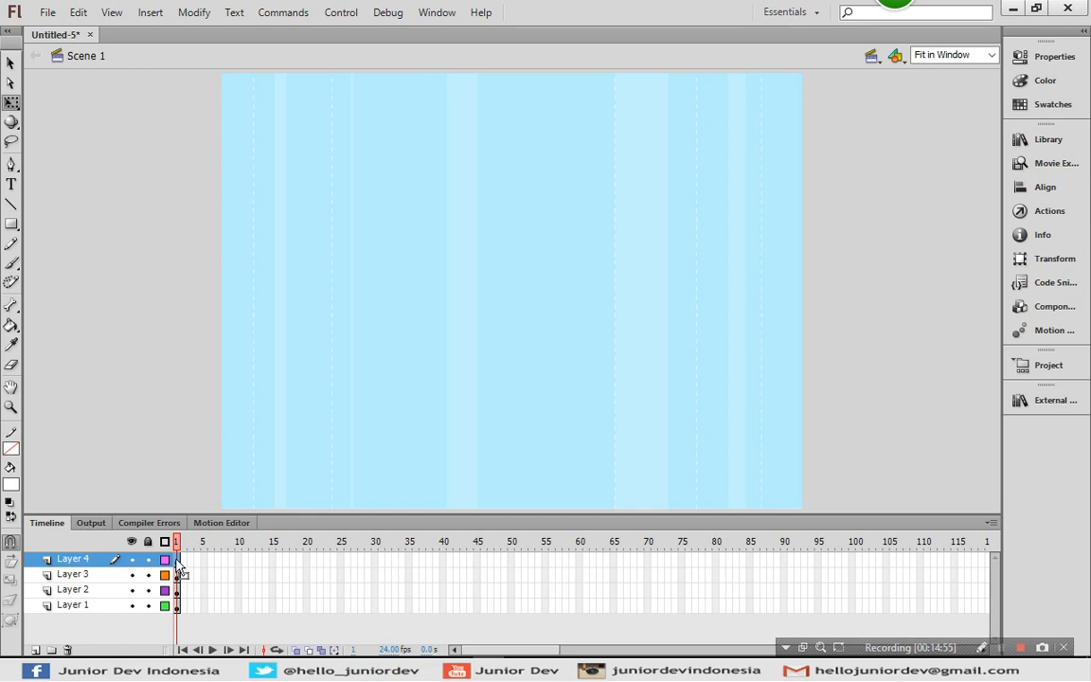
{"action": "left_click", "coordinate": [13, 185]}
{"action": "left_click", "coordinate": [494, 218]}
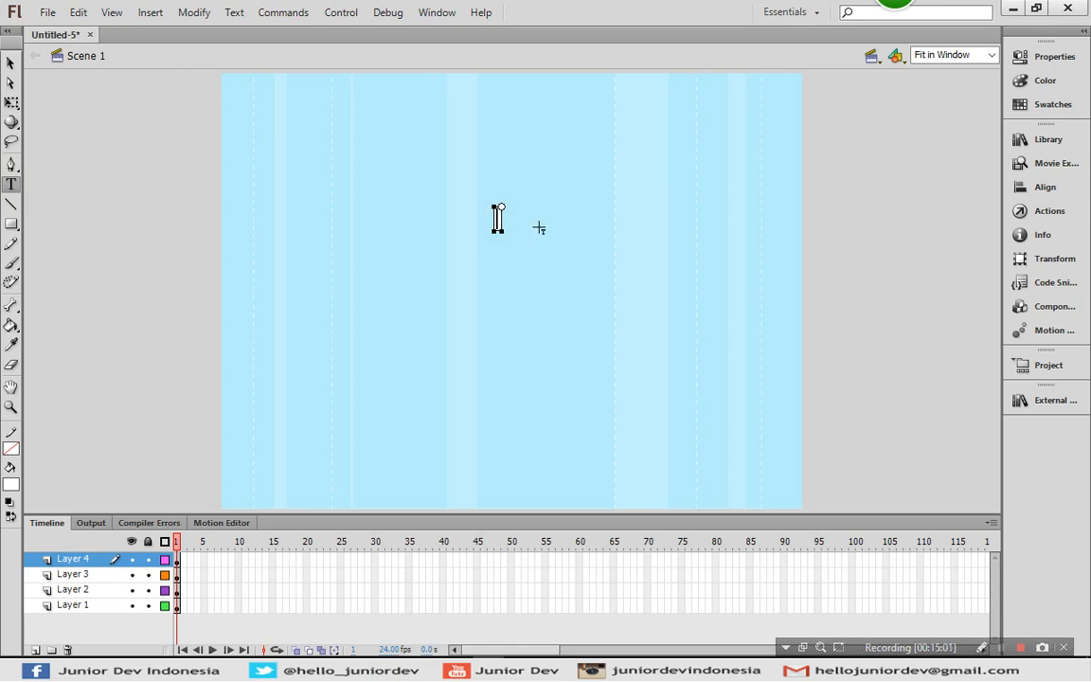
{"action": "type", "text": "MEDIA PEMBELAJA"}
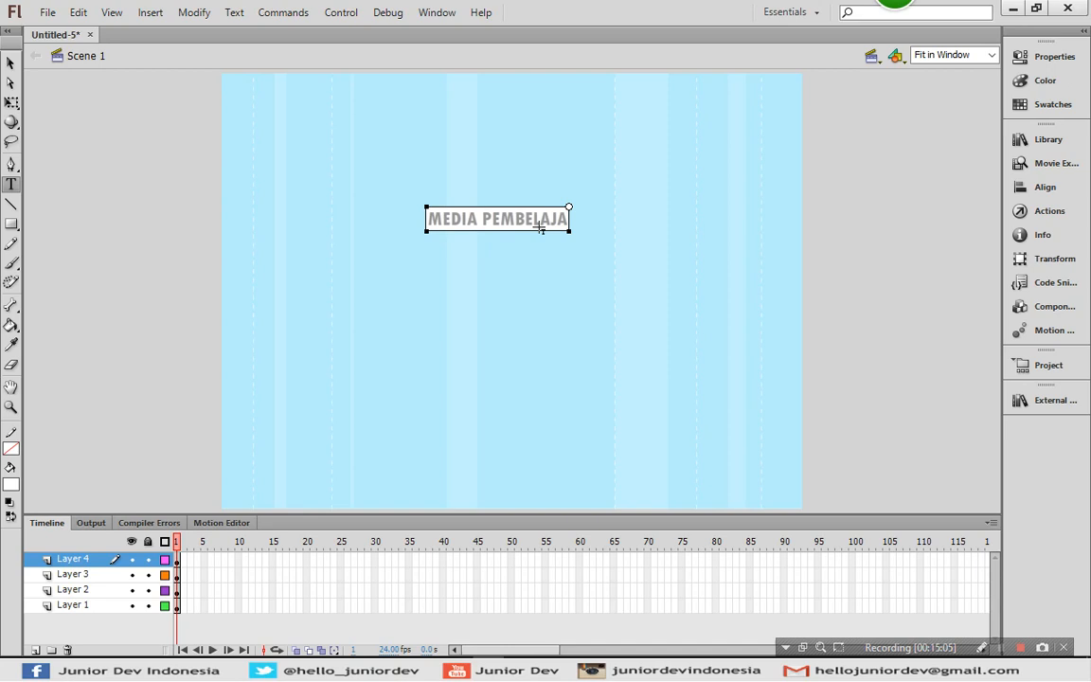
{"action": "type", "text": "RAN IN"}
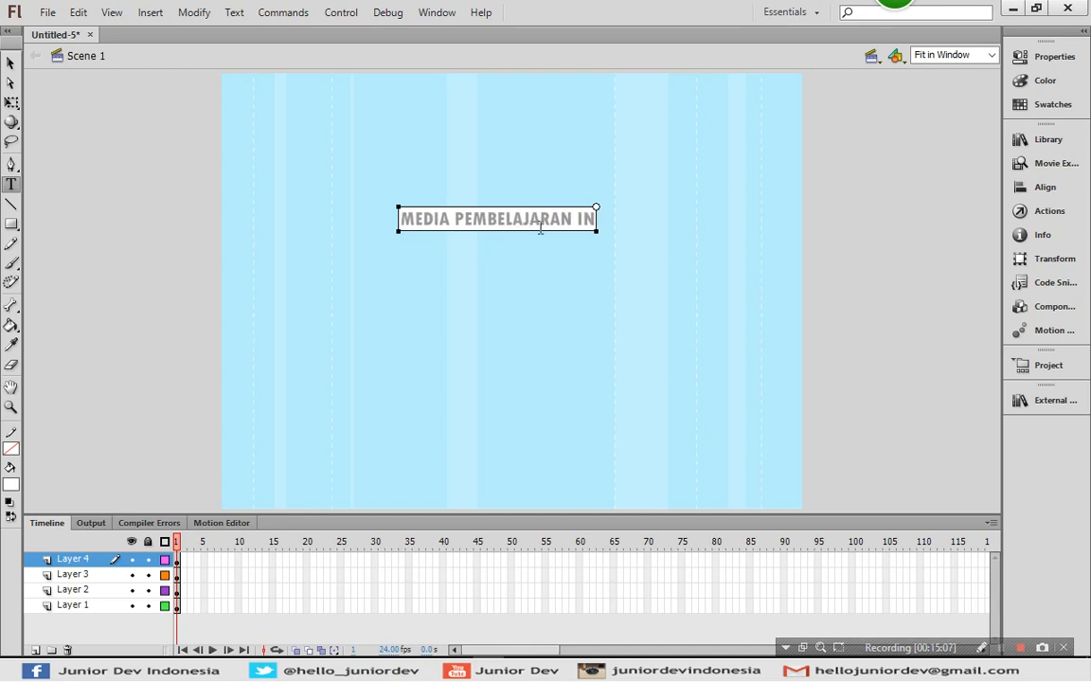
{"action": "type", "text": "TERAKTIF"}
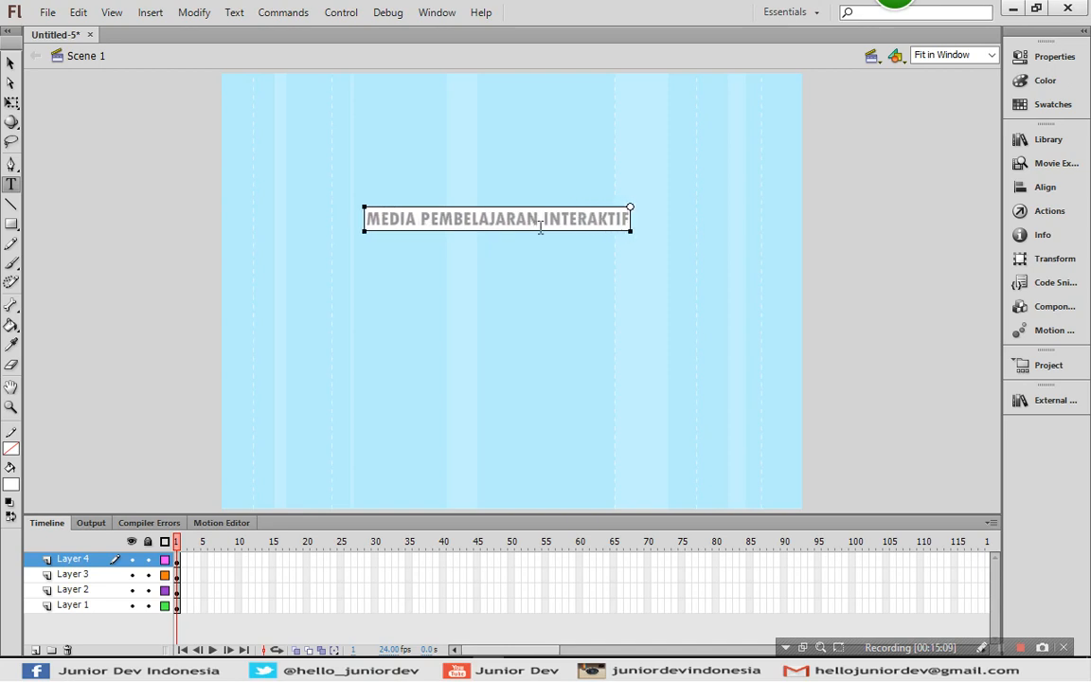
{"action": "left_click", "coordinate": [11, 62]}
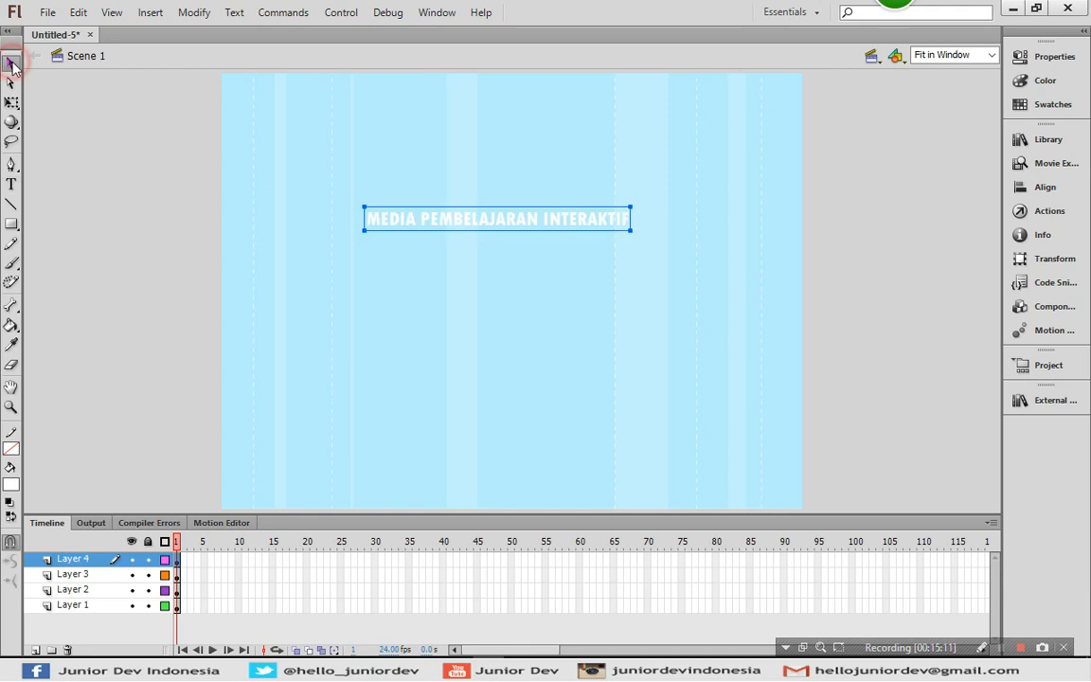
Step: Embed the title's font under the name Font Umum, including all character ranges
{"action": "left_click", "coordinate": [1046, 58]}
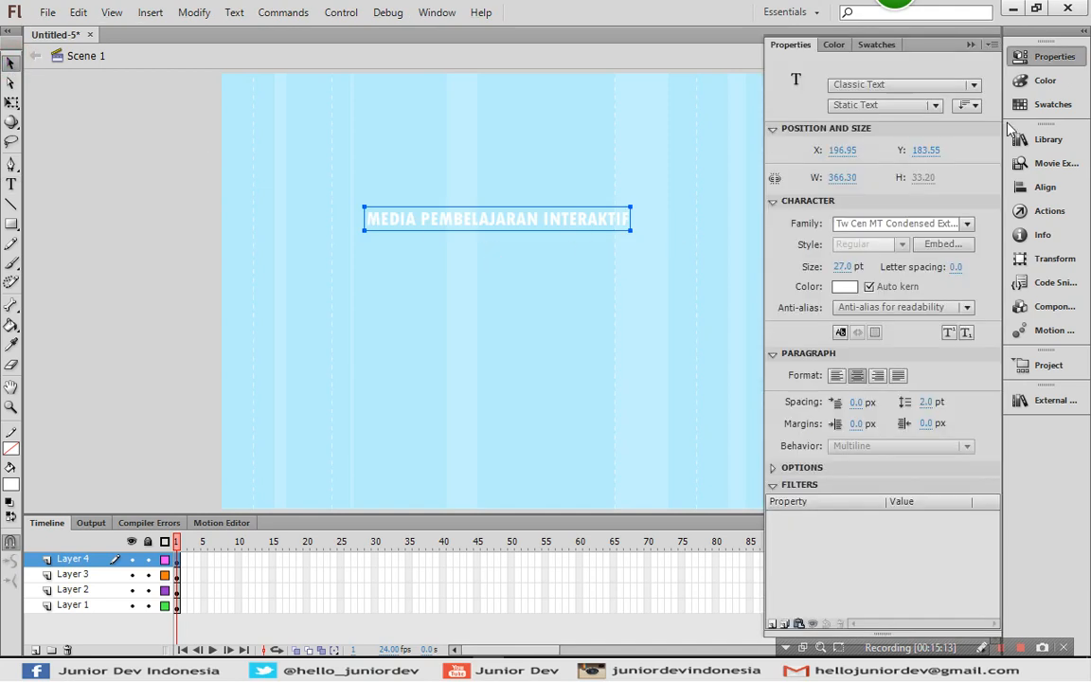
{"action": "left_click", "coordinate": [954, 247]}
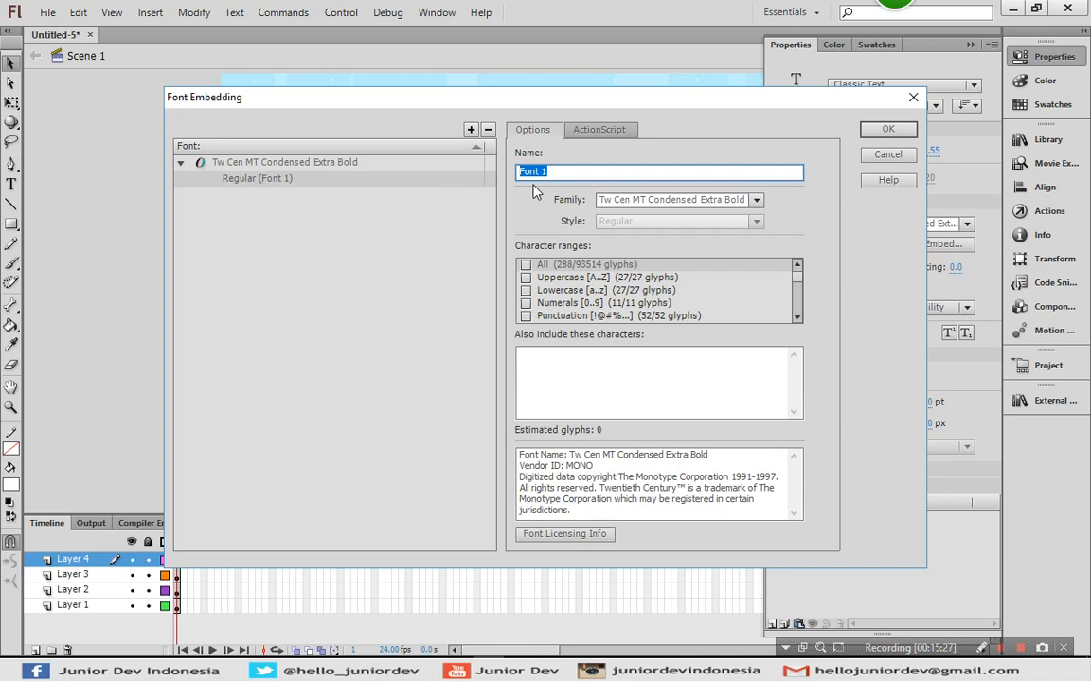
{"action": "type", "text": "Fontr"}
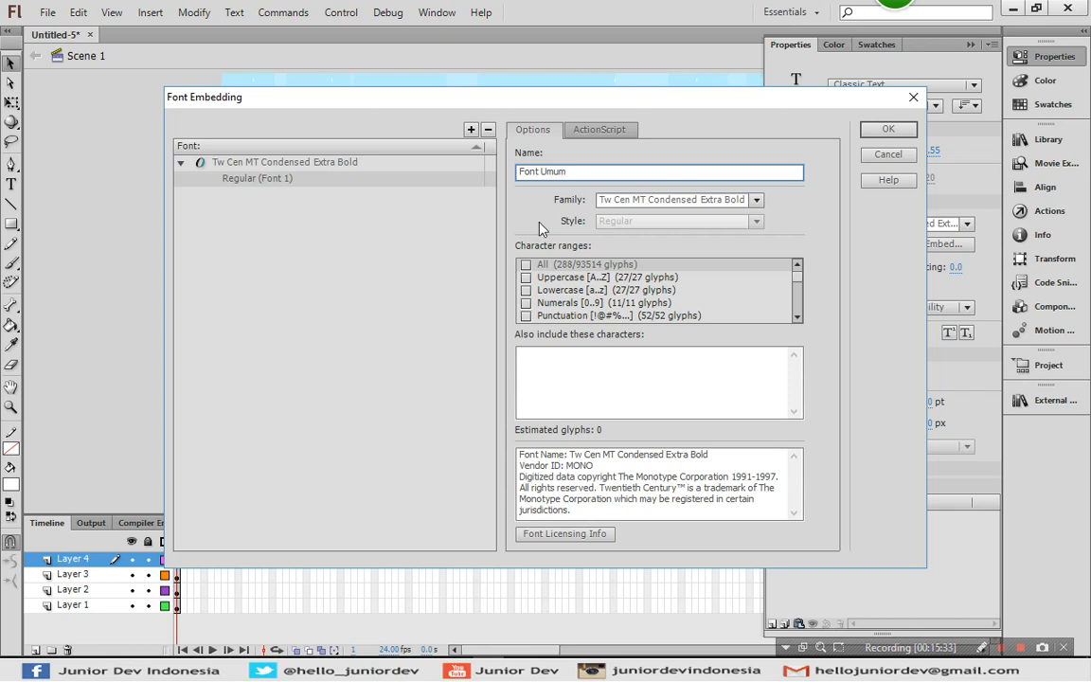
{"action": "left_click", "coordinate": [526, 266]}
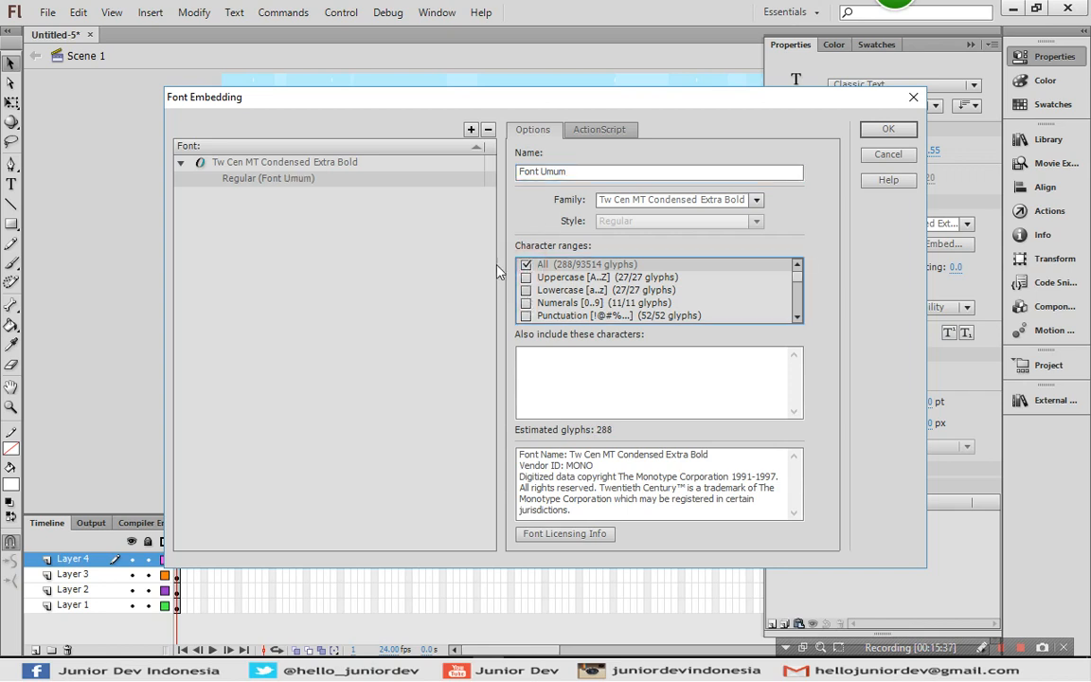
{"action": "left_click", "coordinate": [871, 132]}
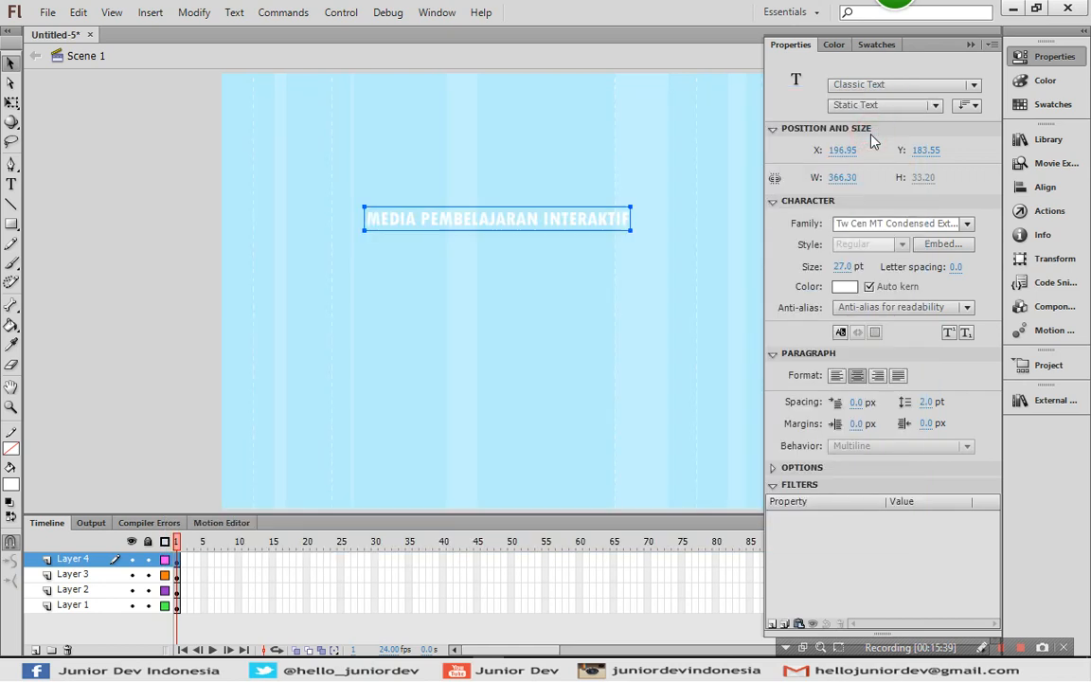
Step: Format the title text in dark purple at 40 pt with centred paragraph alignment
{"action": "left_click", "coordinate": [844, 287]}
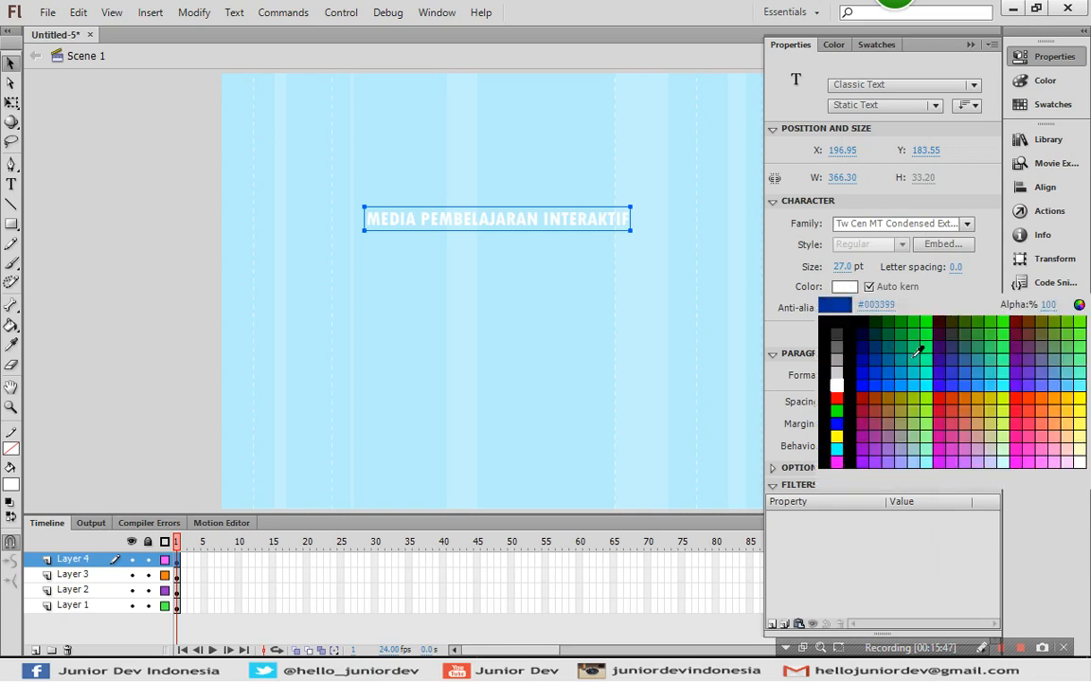
{"action": "left_click", "coordinate": [1027, 345]}
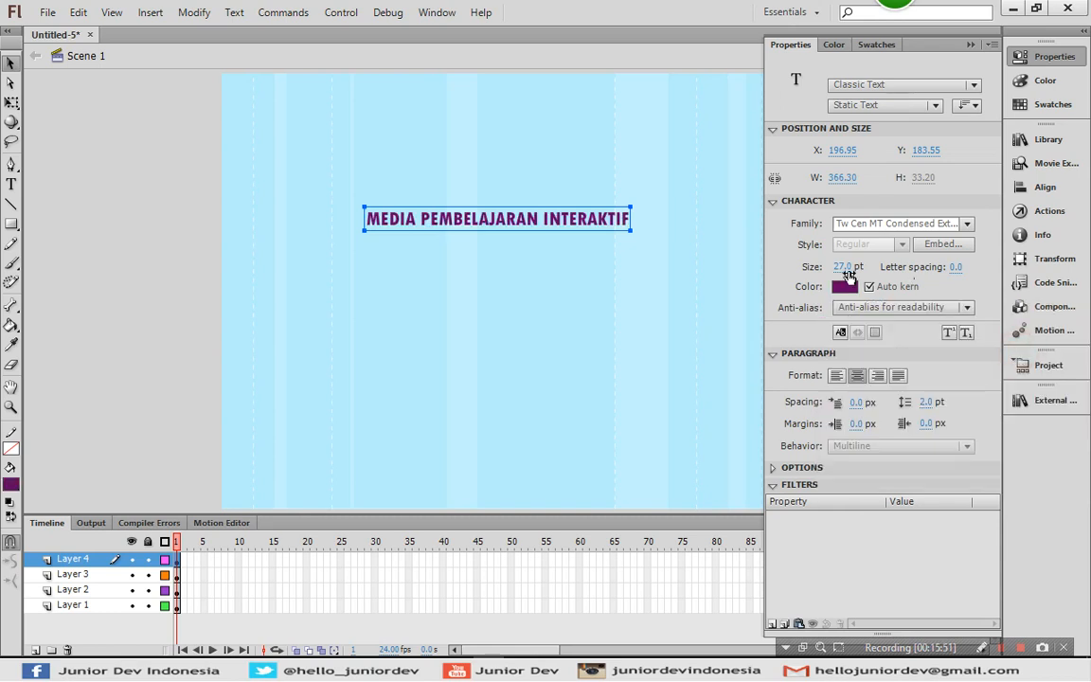
{"action": "left_click_drag", "start_coordinate": [842, 271], "coordinate": [859, 267]}
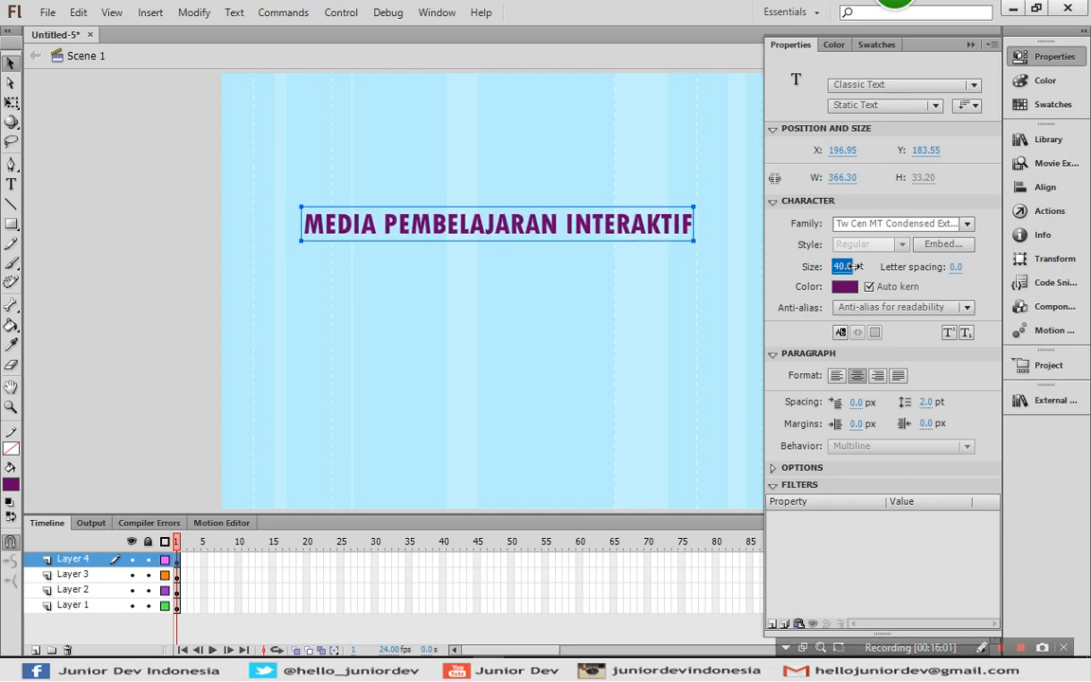
{"action": "left_click", "coordinate": [857, 376]}
Step: Centre the title text horizontally on the stage
{"action": "left_click", "coordinate": [1045, 82]}
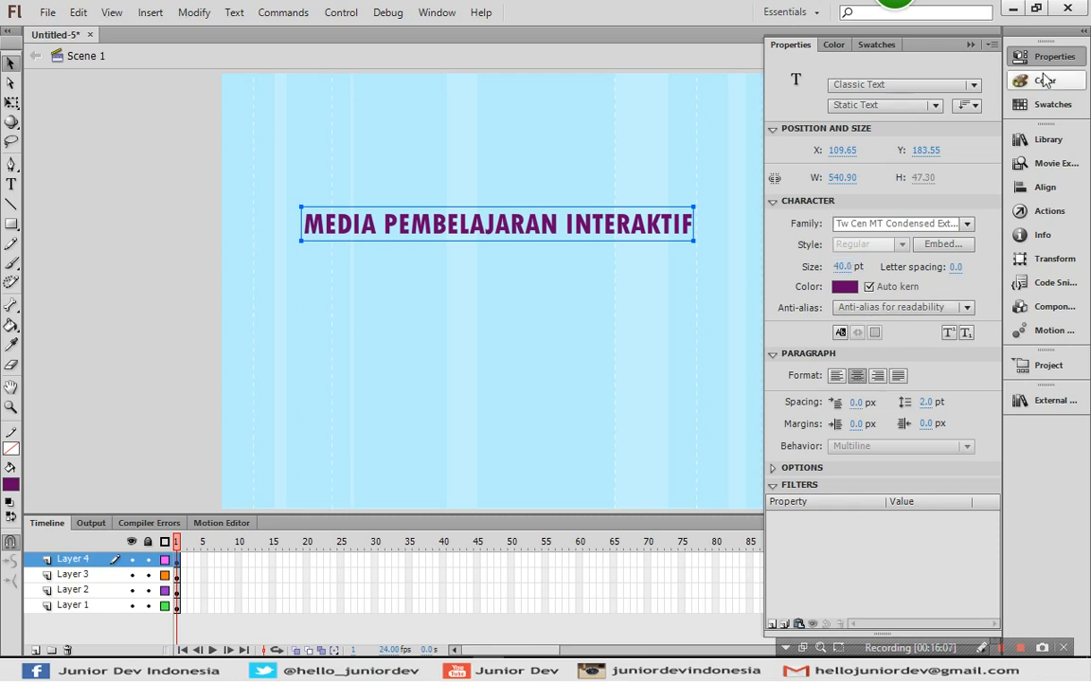
{"action": "left_click", "coordinate": [1042, 188]}
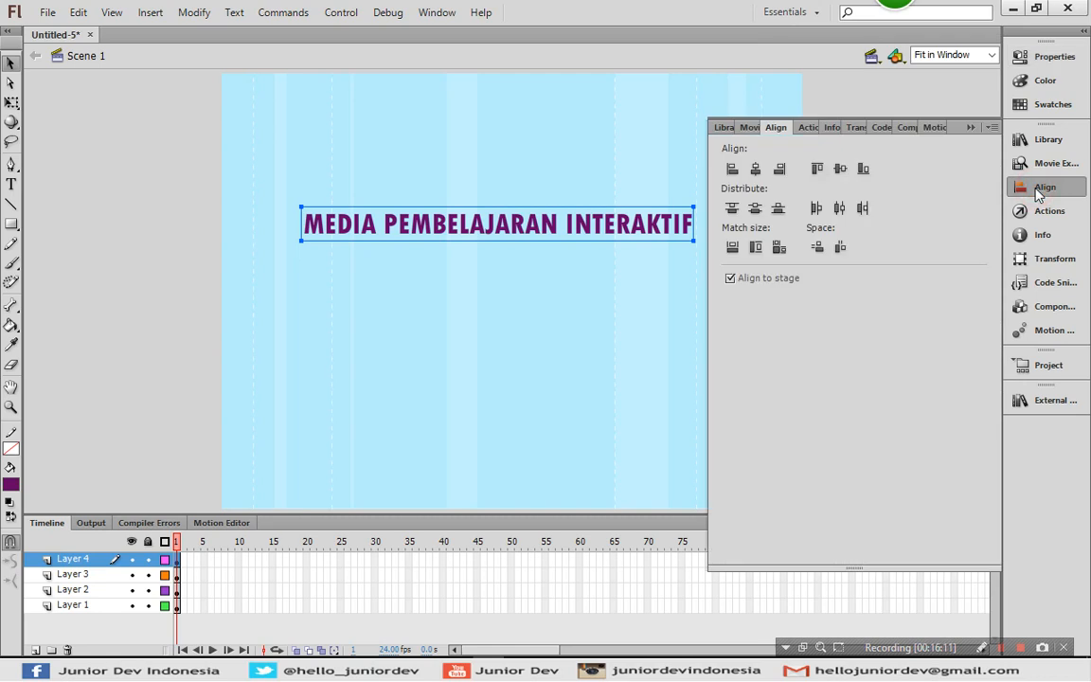
{"action": "left_click", "coordinate": [755, 171]}
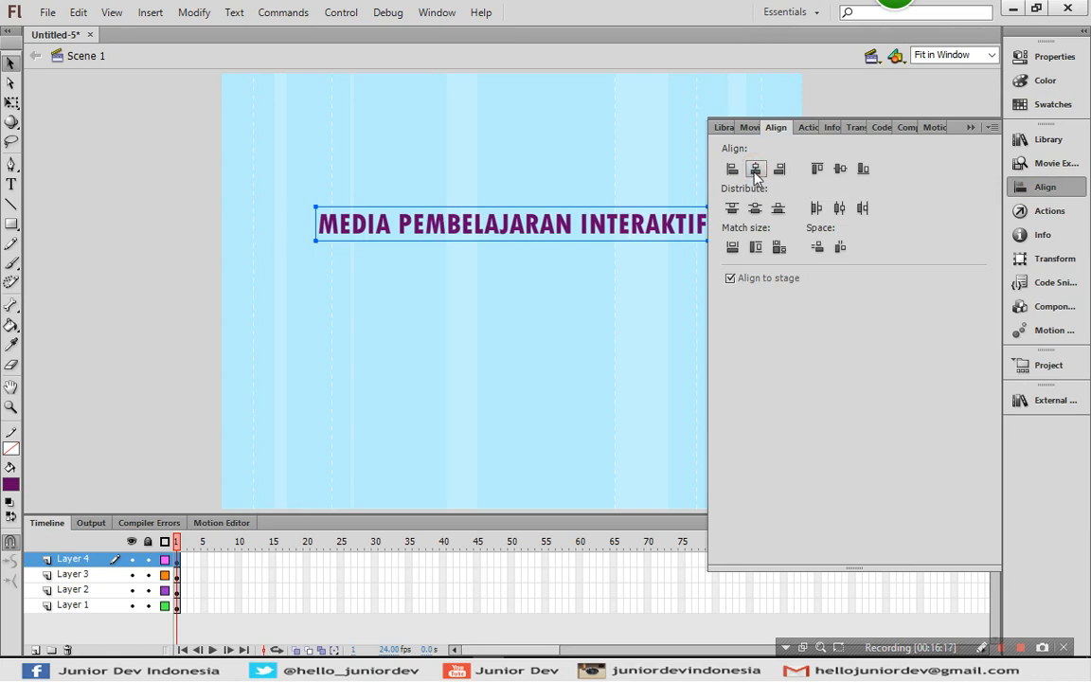
{"action": "left_click", "coordinate": [1033, 188]}
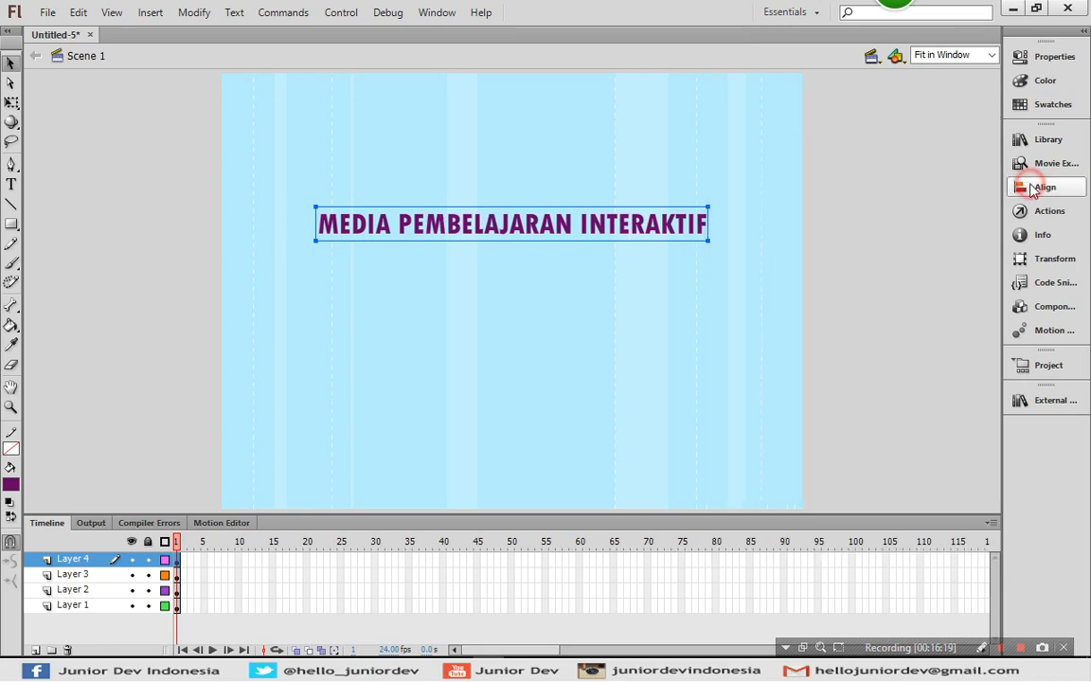
Step: Duplicate the MEDIA PEMBELAJARAN INTERAKTIF title and place the copy directly below the original, at about Y 248
{"action": "left_click", "coordinate": [890, 256]}
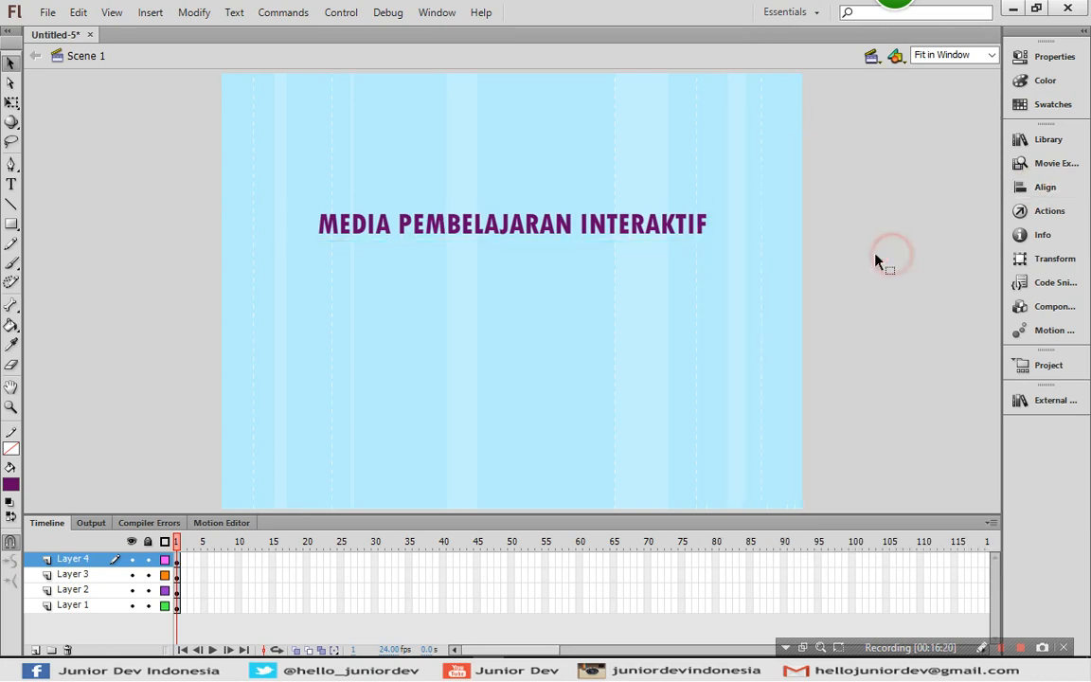
{"action": "left_click", "coordinate": [537, 234]}
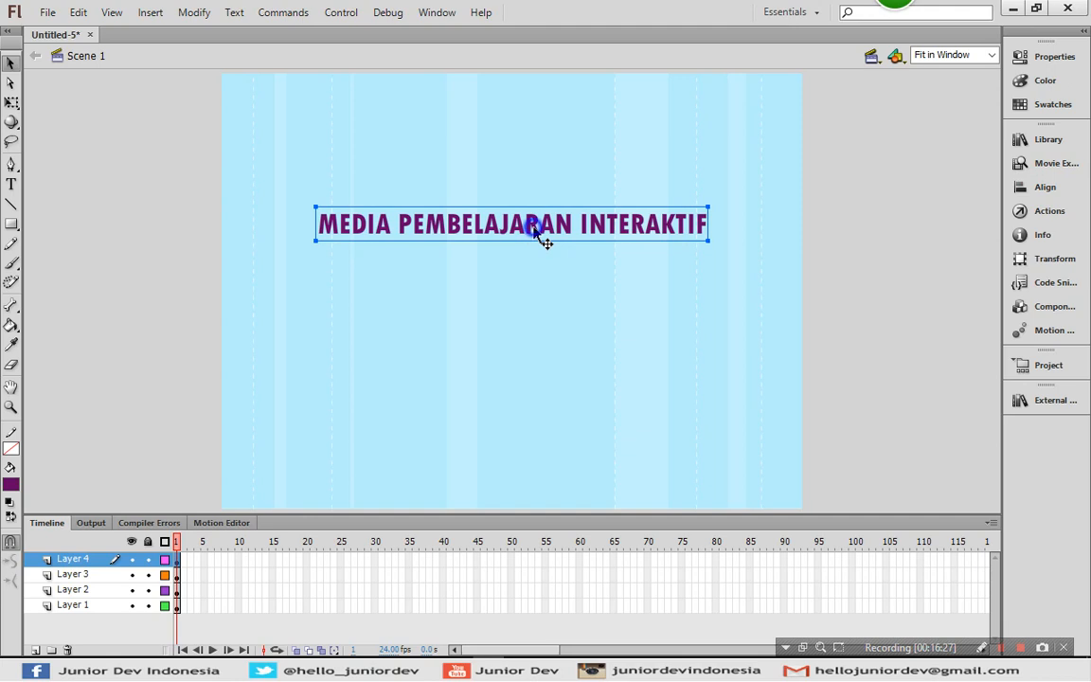
{"action": "right_click", "coordinate": [536, 235]}
{"action": "left_click", "coordinate": [571, 280]}
{"action": "right_click", "coordinate": [174, 197]}
{"action": "left_click", "coordinate": [232, 258]}
{"action": "left_click_drag", "start_coordinate": [500, 233], "coordinate": [503, 280]}
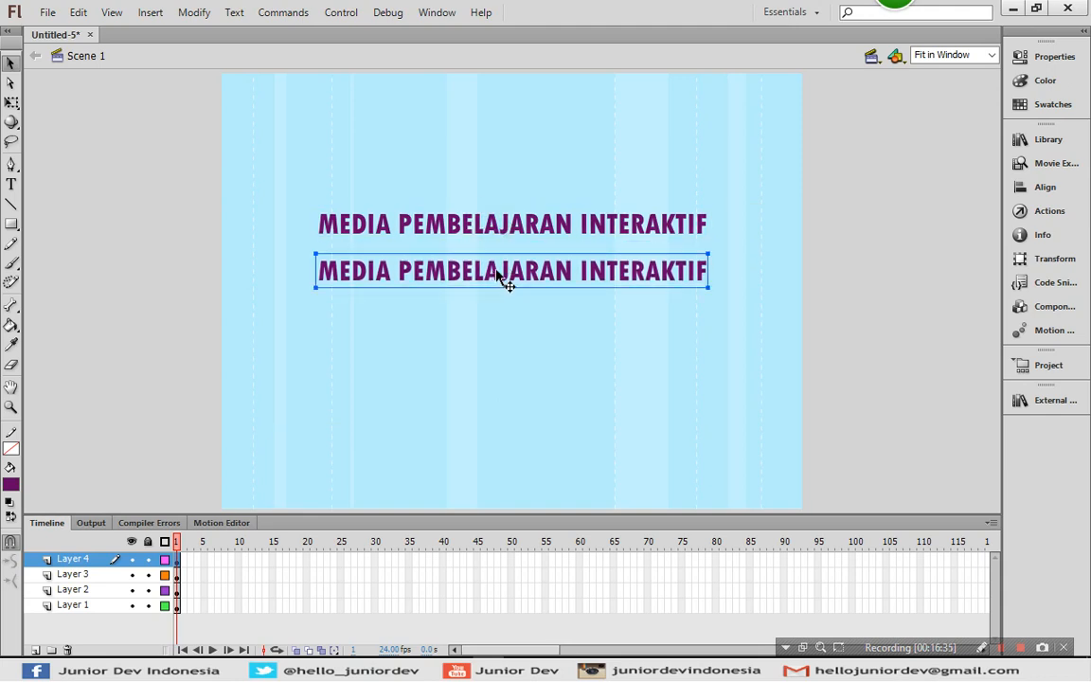
Step: Enlarge the lower title copy to 54 pt and colour it orange
{"action": "left_click", "coordinate": [1038, 59]}
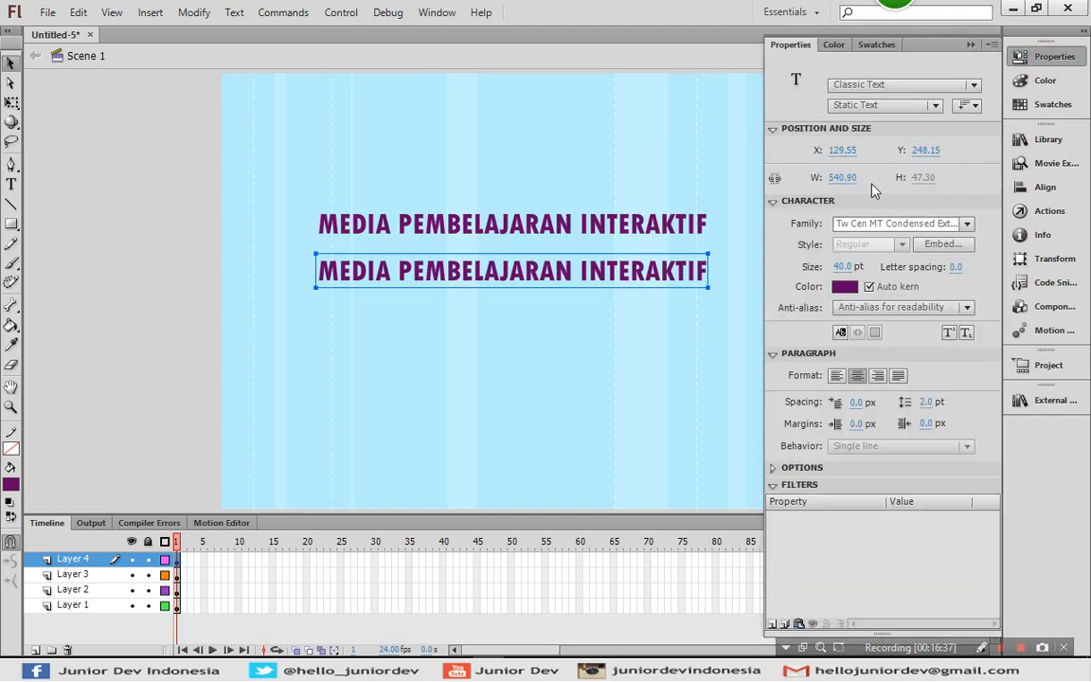
{"action": "left_click", "coordinate": [842, 268]}
{"action": "left_click_drag", "start_coordinate": [842, 267], "coordinate": [857, 267]}
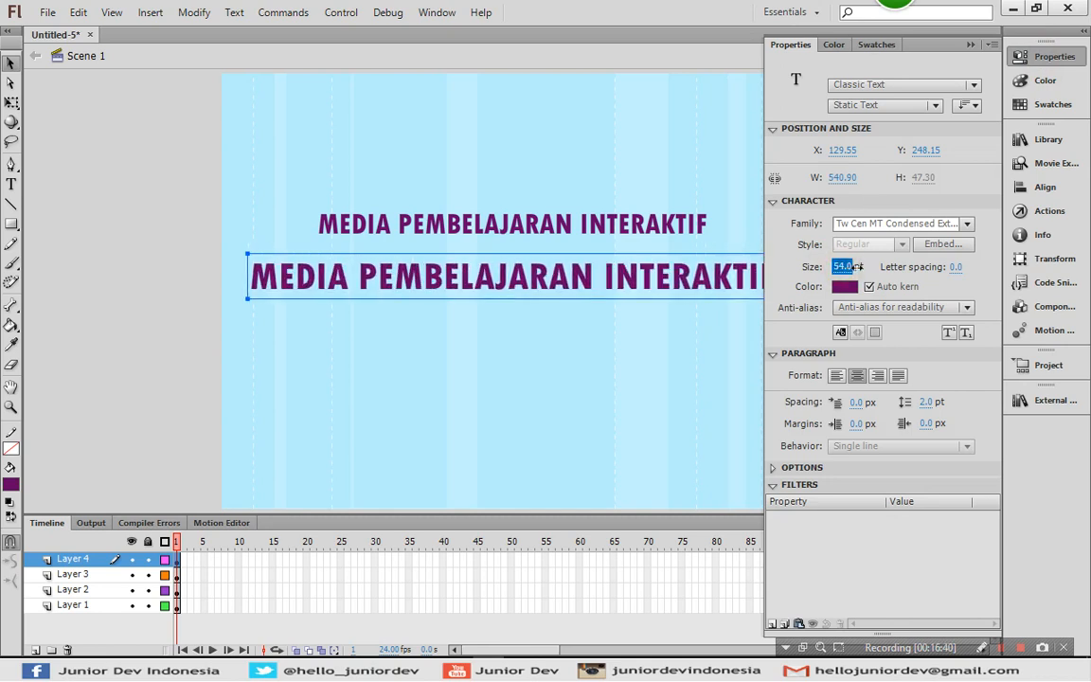
{"action": "left_click", "coordinate": [845, 286]}
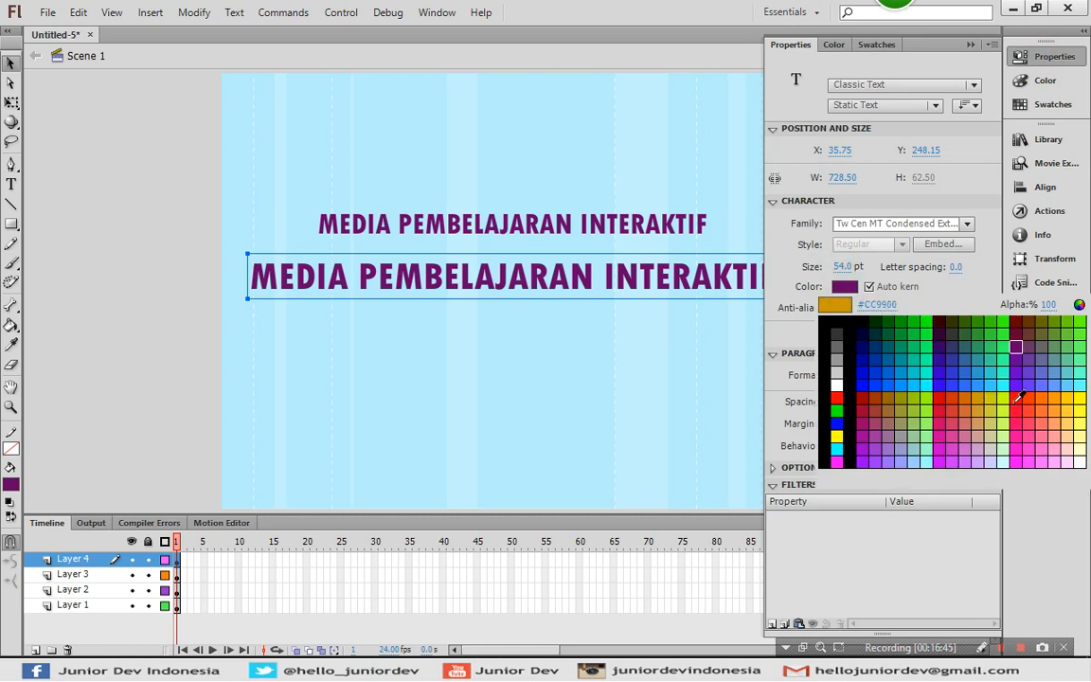
{"action": "left_click", "coordinate": [1044, 395]}
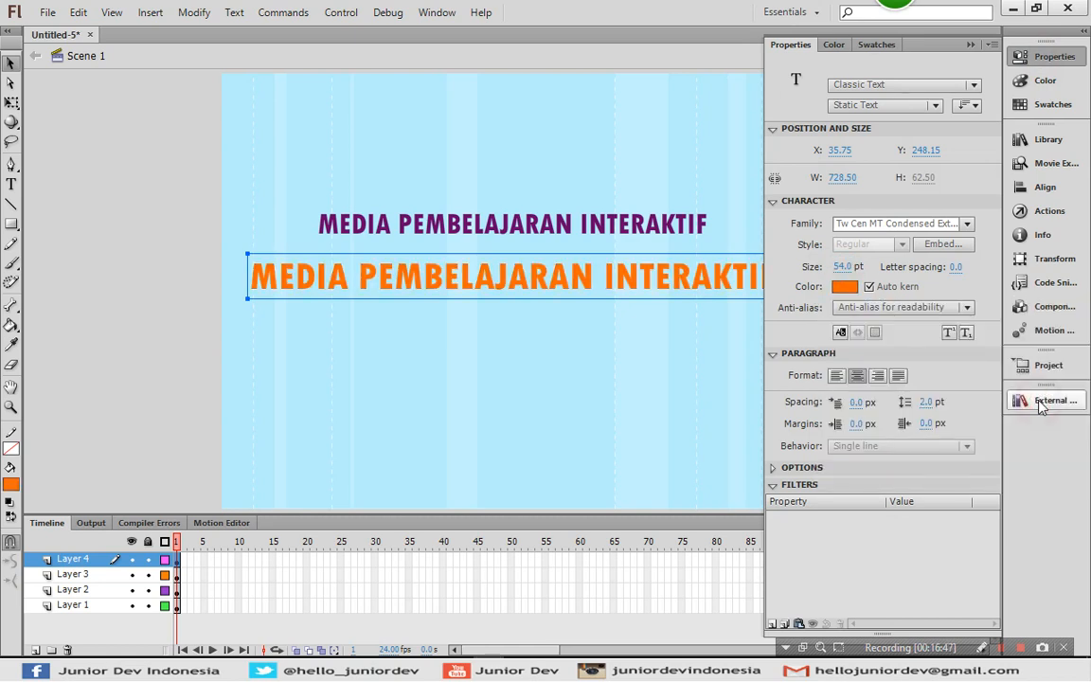
{"action": "left_click", "coordinate": [1019, 58]}
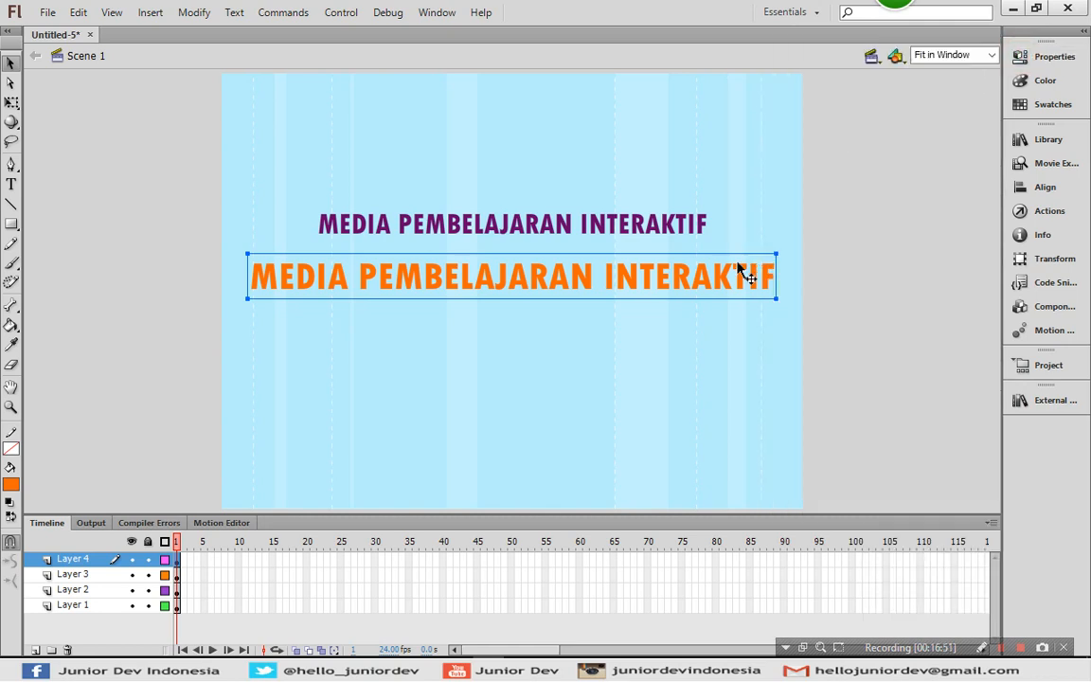
Step: Change the orange title's font family to the embedded Font Umum*
{"action": "left_click", "coordinate": [1051, 58]}
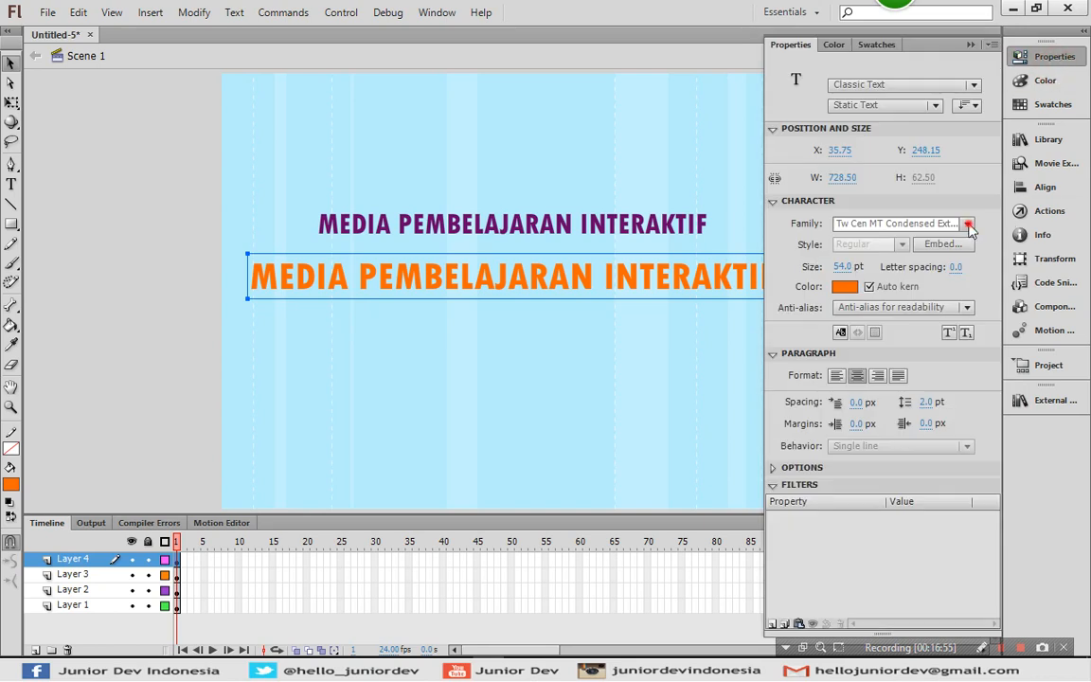
{"action": "left_click", "coordinate": [967, 226]}
{"action": "left_click", "coordinate": [967, 226]}
{"action": "left_click", "coordinate": [967, 225]}
{"action": "left_click", "coordinate": [967, 226]}
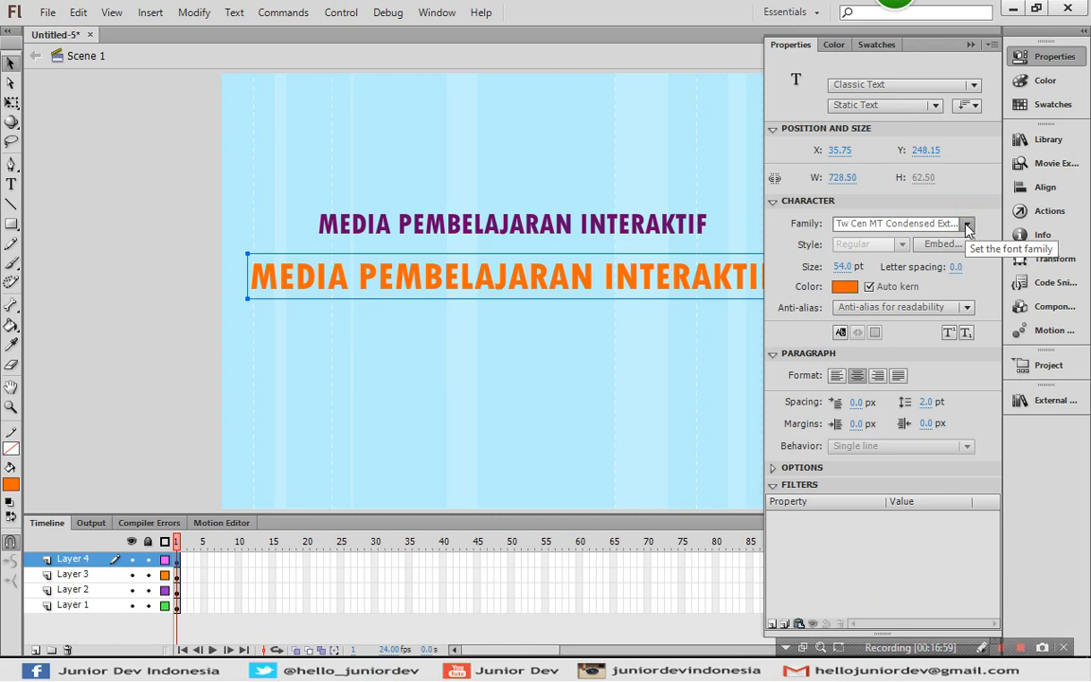
{"action": "left_click", "coordinate": [967, 226]}
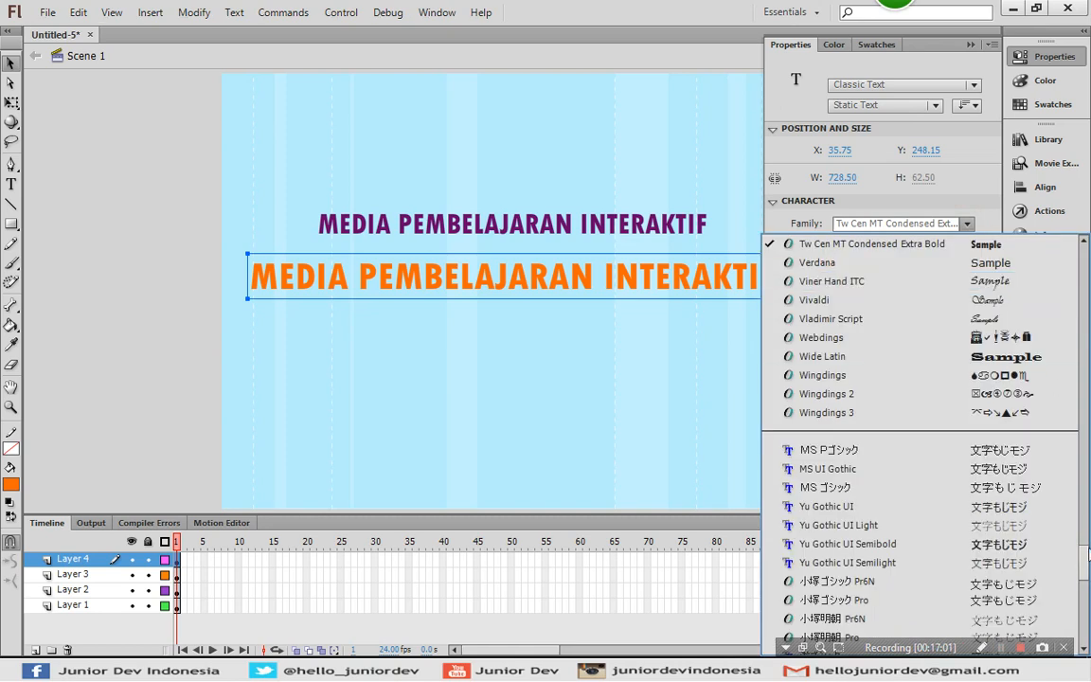
{"action": "left_click_drag", "start_coordinate": [1086, 411], "coordinate": [1087, 248]}
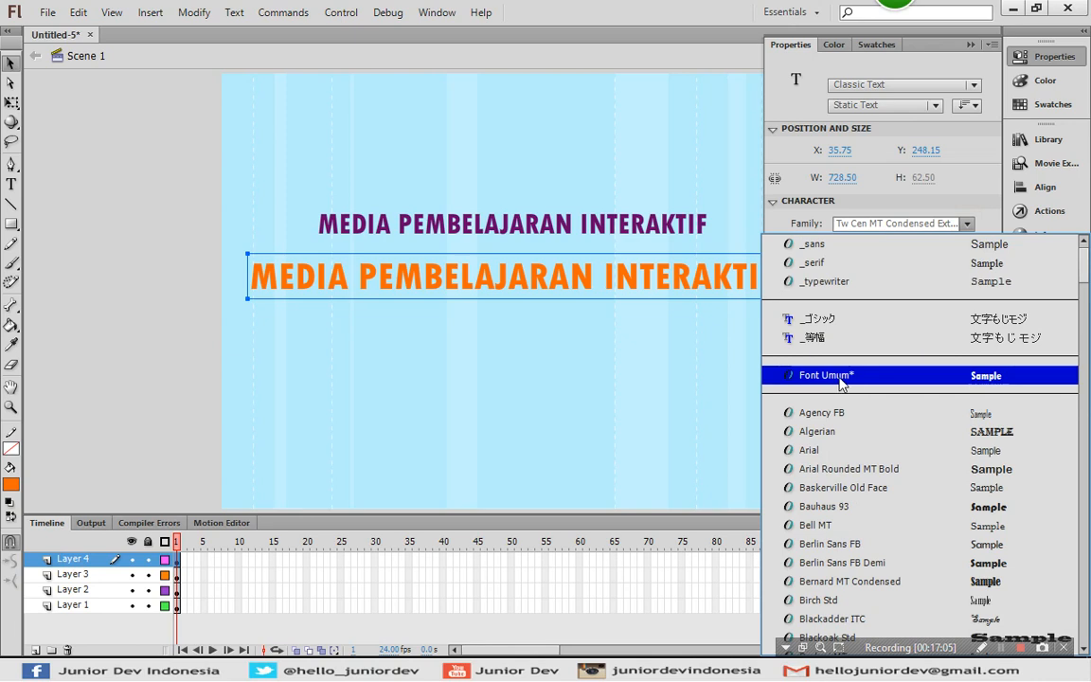
{"action": "left_click", "coordinate": [909, 375]}
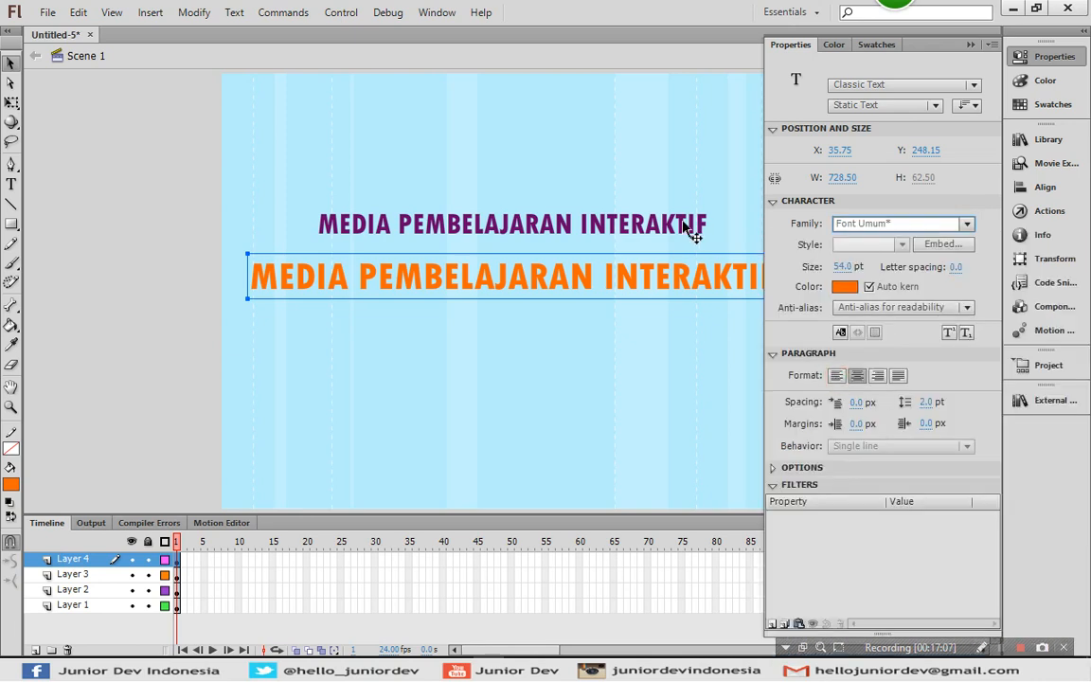
Step: Change the purple title's font family to the embedded Font Umum*
{"action": "left_click", "coordinate": [690, 222]}
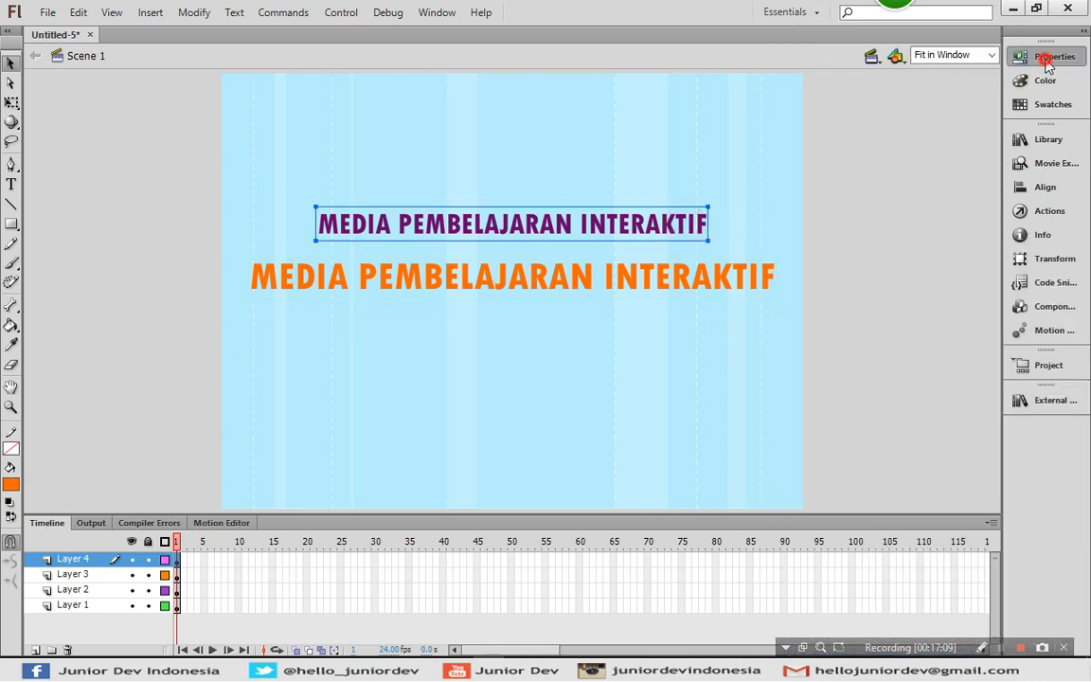
{"action": "left_click", "coordinate": [1046, 58]}
{"action": "left_click", "coordinate": [968, 224]}
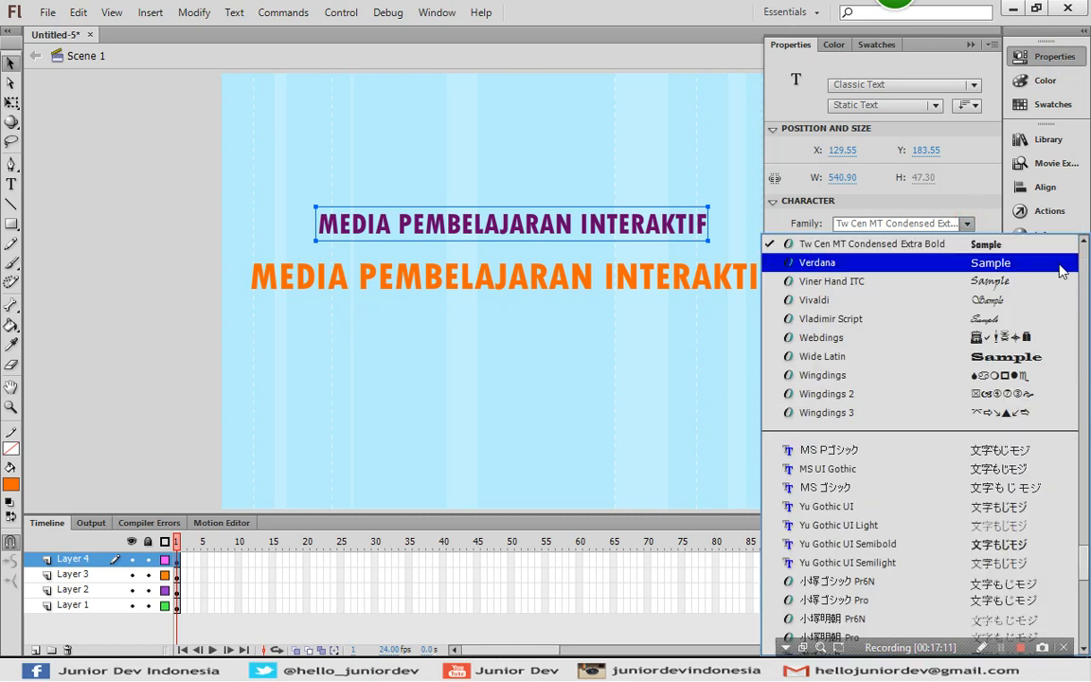
{"action": "left_click_drag", "start_coordinate": [1087, 554], "coordinate": [1087, 261]}
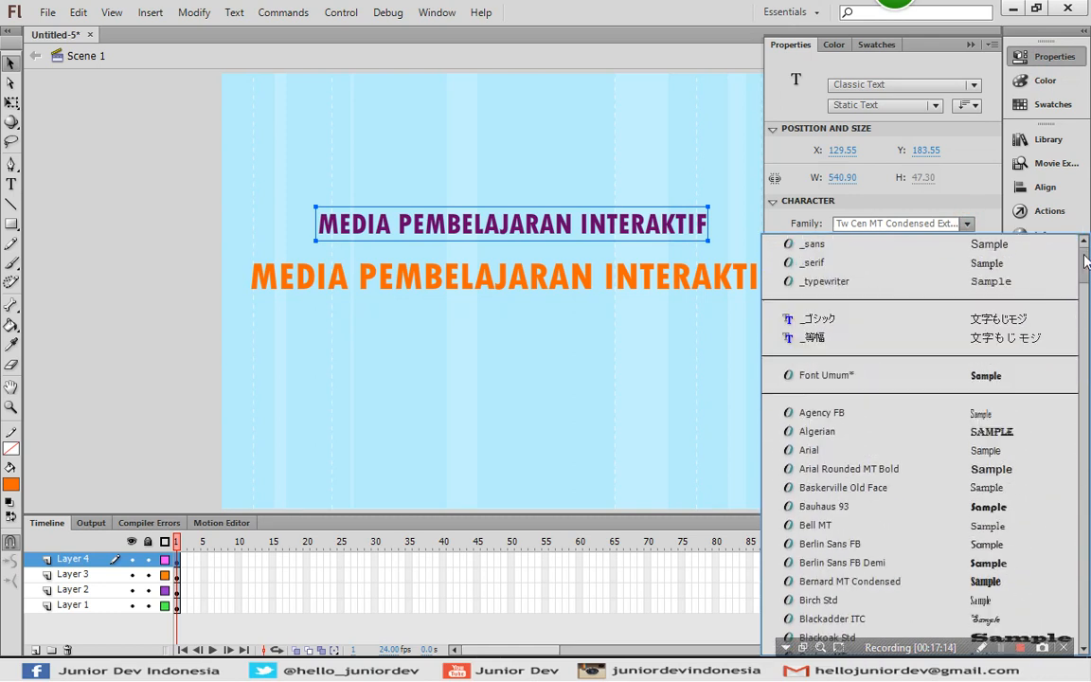
{"action": "left_click", "coordinate": [906, 376]}
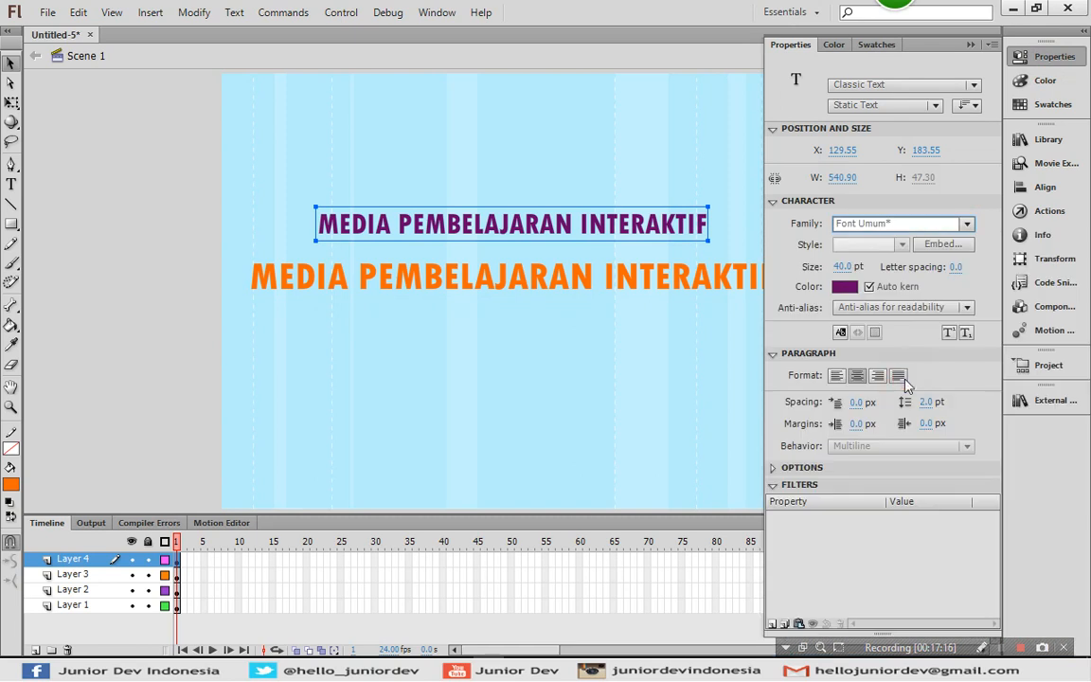
{"action": "left_click", "coordinate": [1038, 58]}
{"action": "left_click", "coordinate": [947, 284]}
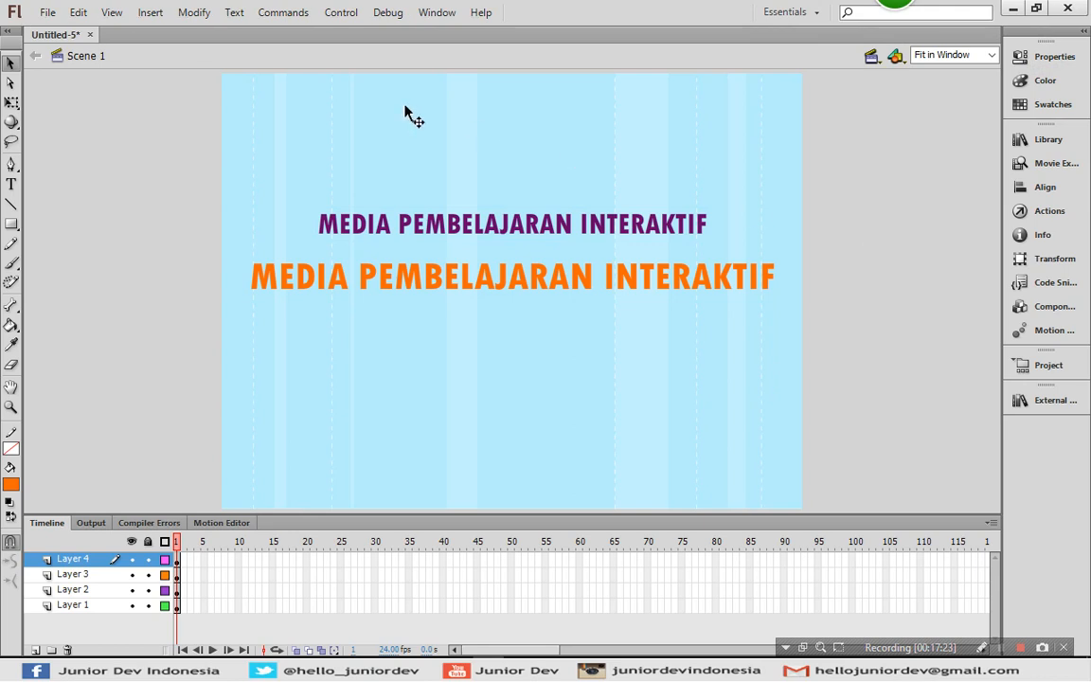
Step: Import the bird-icon image from the flashimg3 folder to the stage and place it below the orange title
{"action": "left_click", "coordinate": [48, 13]}
{"action": "mouse_move", "coordinate": [256, 270]}
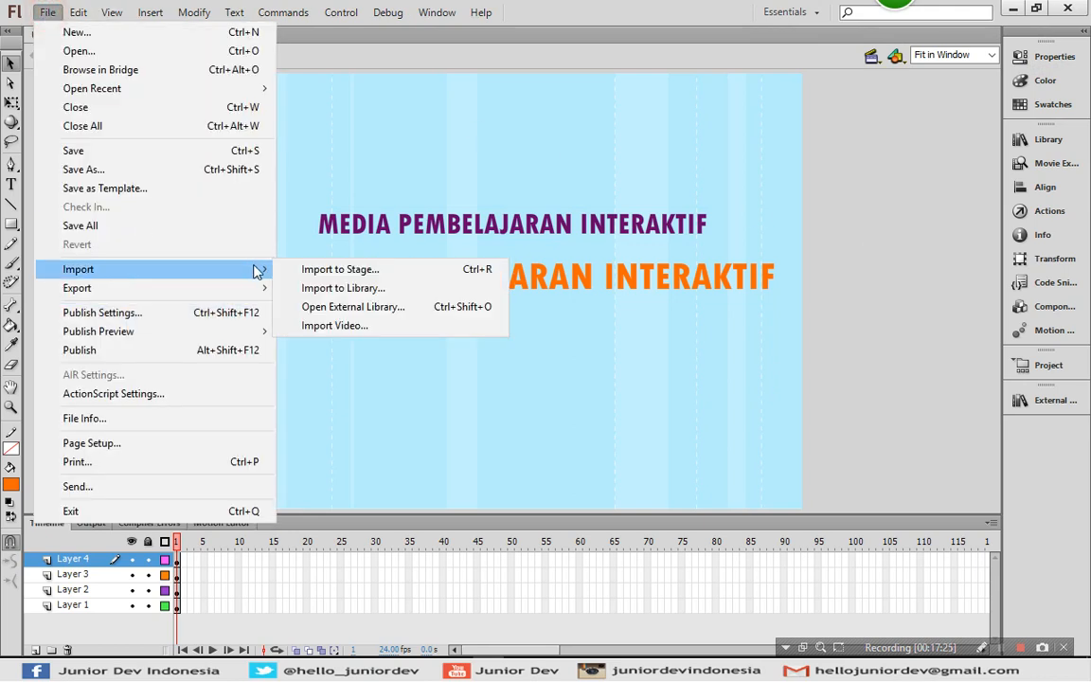
{"action": "left_click", "coordinate": [355, 272]}
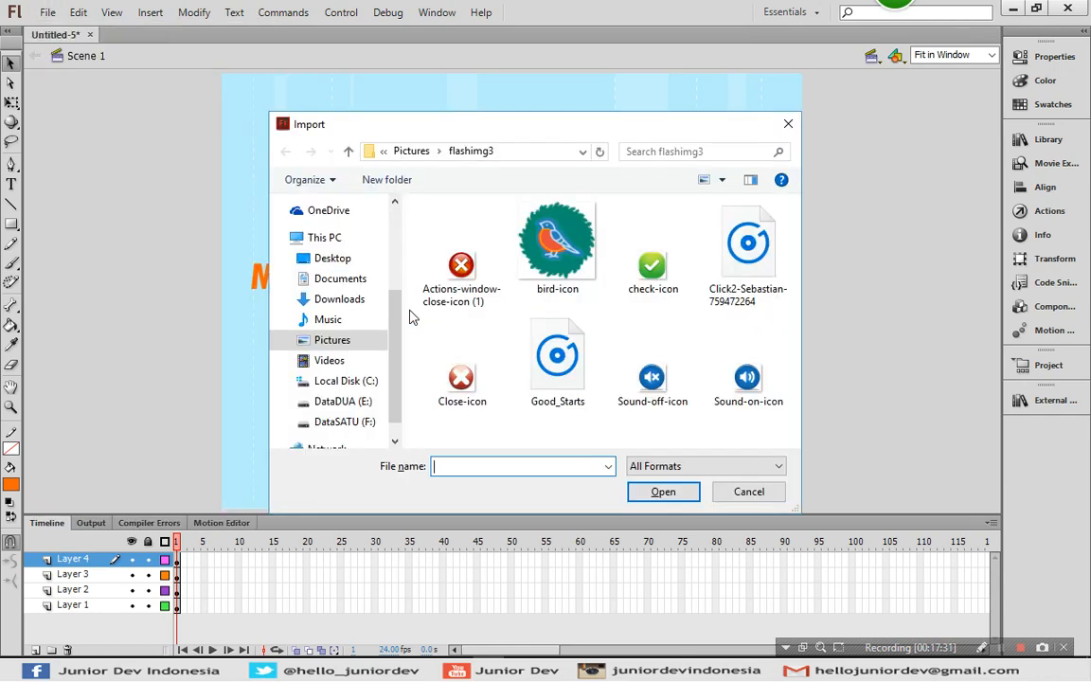
{"action": "left_click", "coordinate": [562, 258]}
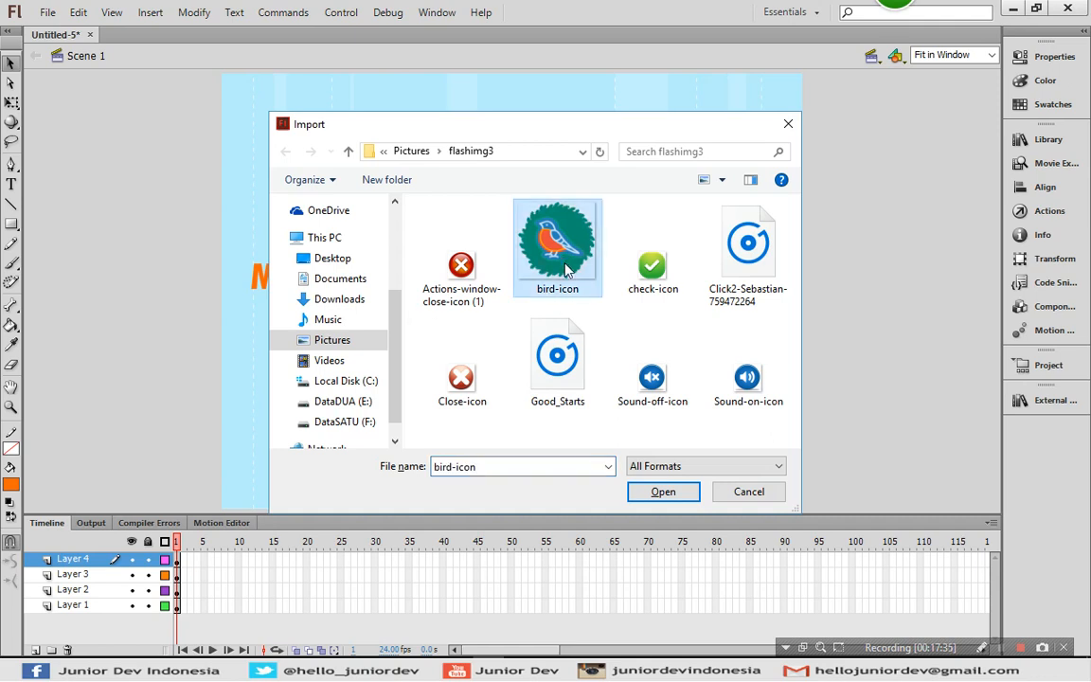
{"action": "left_click", "coordinate": [656, 493]}
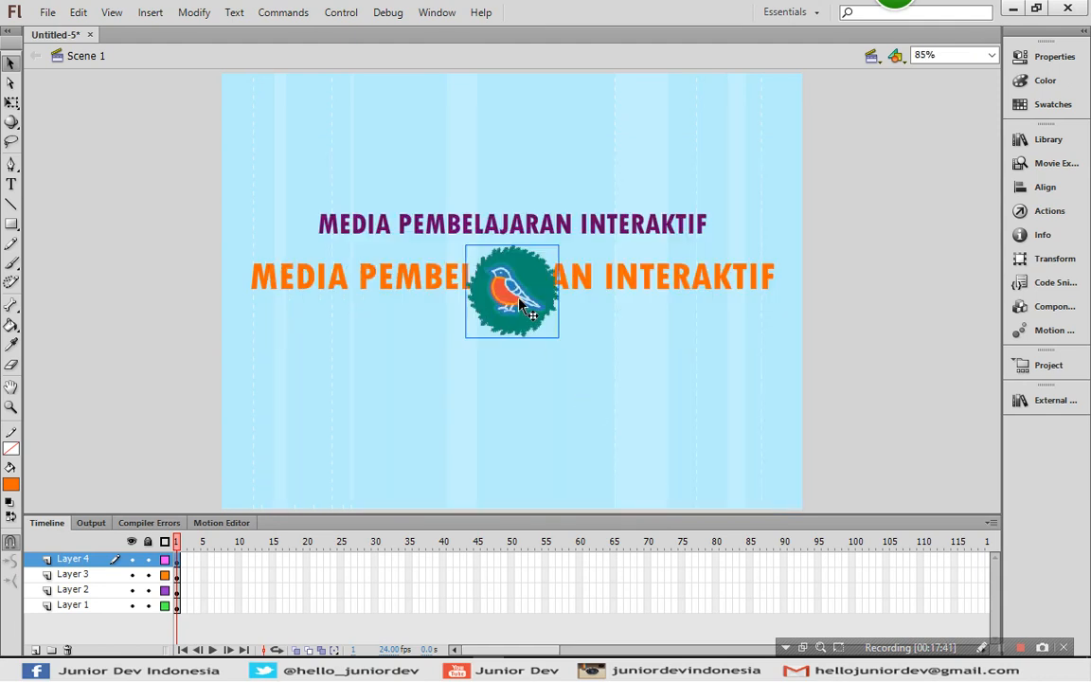
{"action": "left_click_drag", "start_coordinate": [521, 305], "coordinate": [521, 379]}
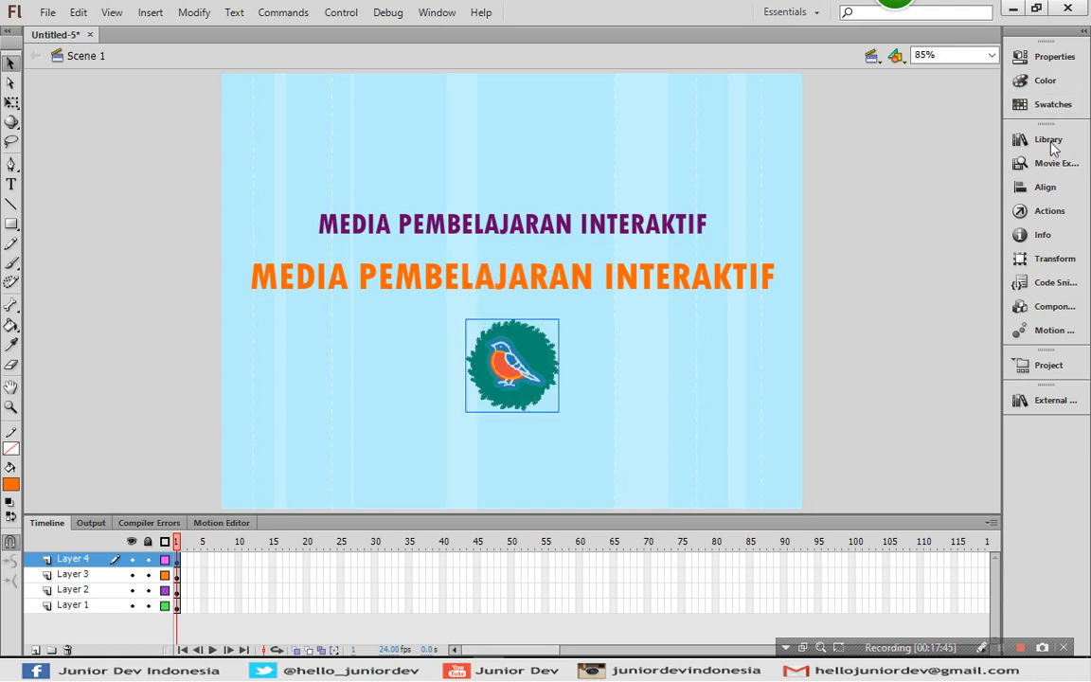
Step: Centre the bird icon horizontally on the stage
{"action": "left_click", "coordinate": [1040, 186]}
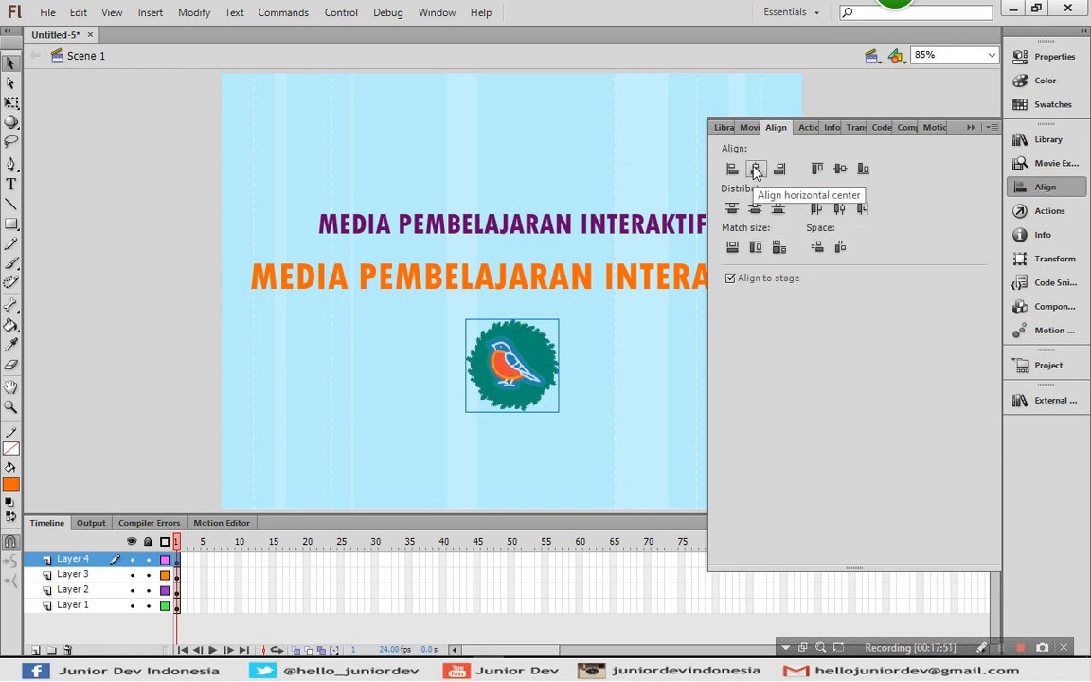
{"action": "left_click", "coordinate": [1047, 185]}
{"action": "left_click", "coordinate": [884, 258]}
Step: Convert the bird icon to a Movie Clip symbol named Symbol 3
{"action": "left_click", "coordinate": [509, 372]}
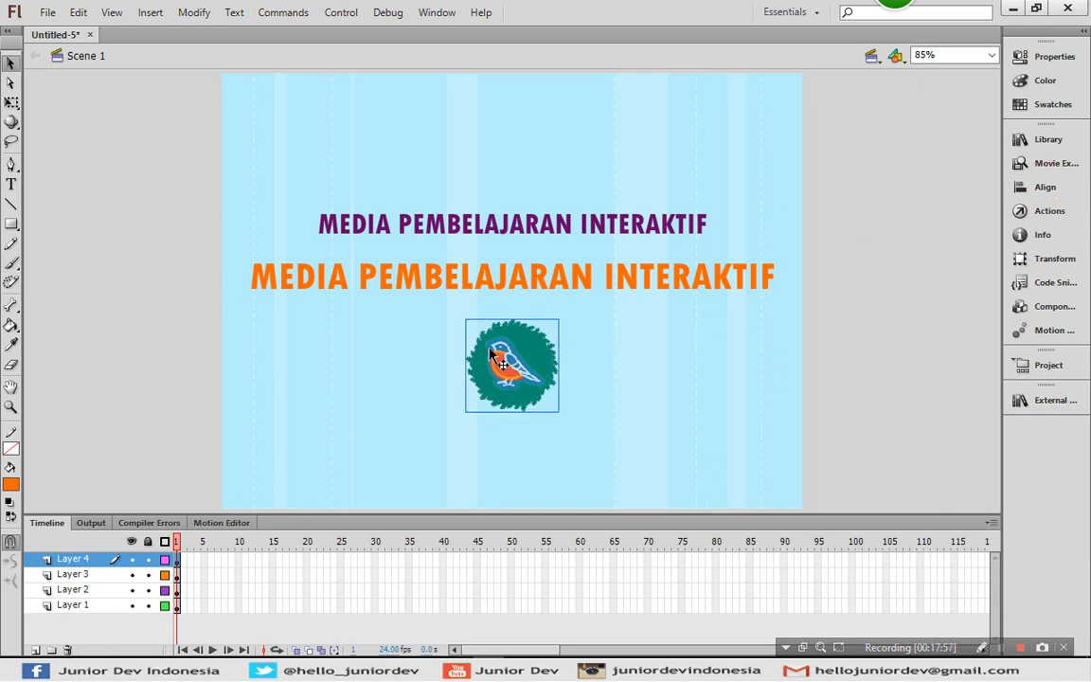
{"action": "right_click", "coordinate": [490, 350]}
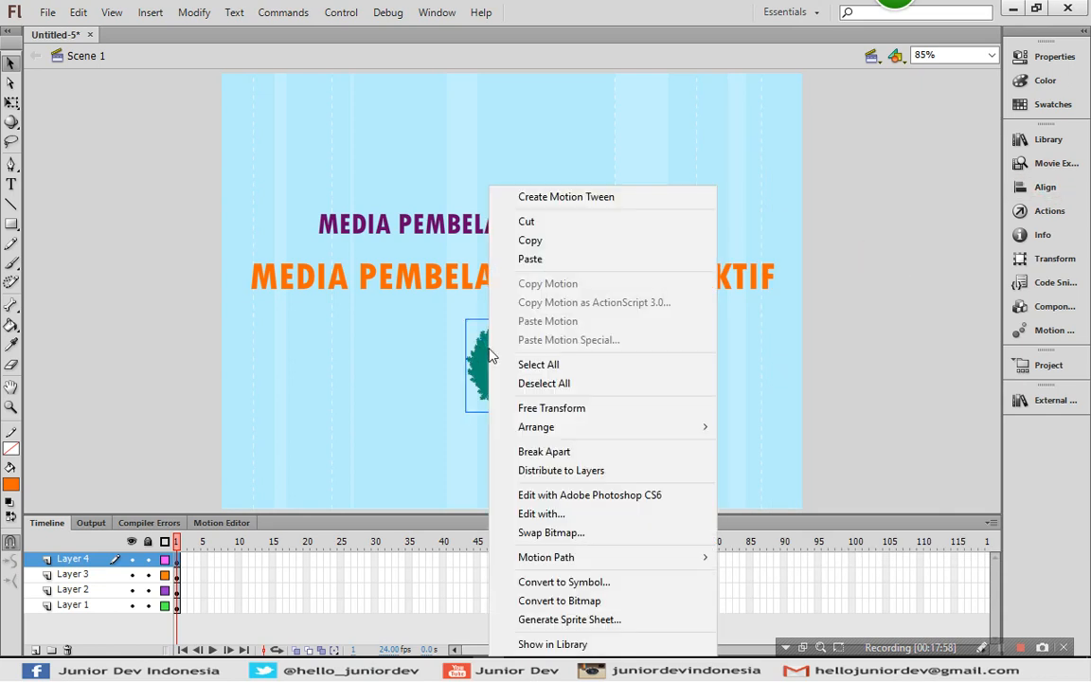
{"action": "left_click", "coordinate": [550, 583]}
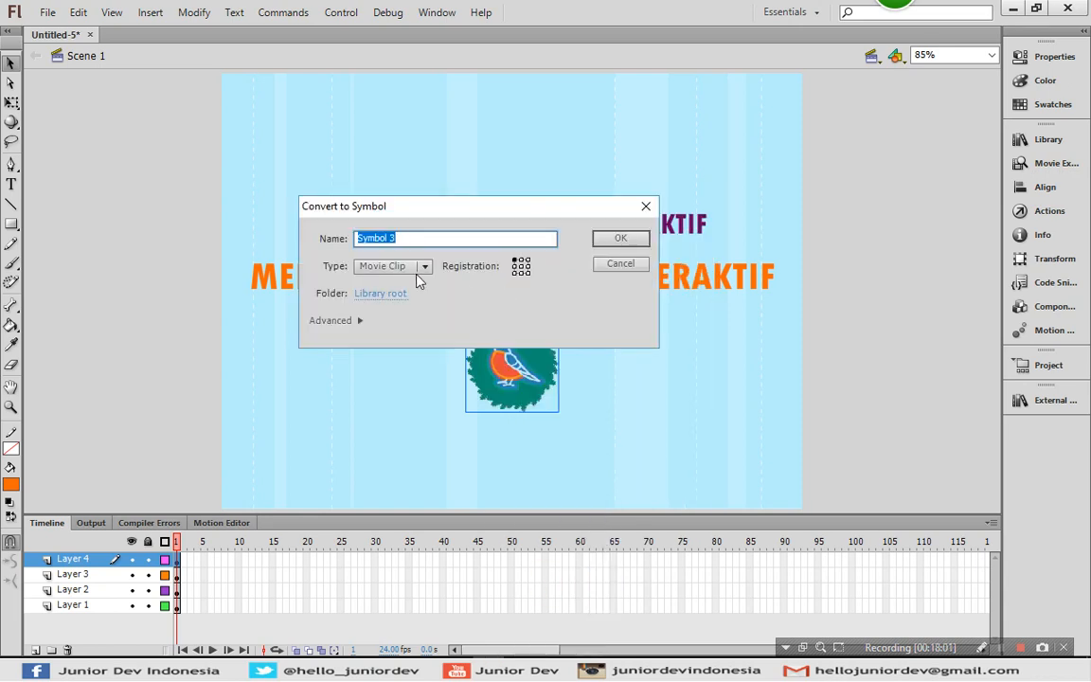
{"action": "left_click", "coordinate": [618, 240]}
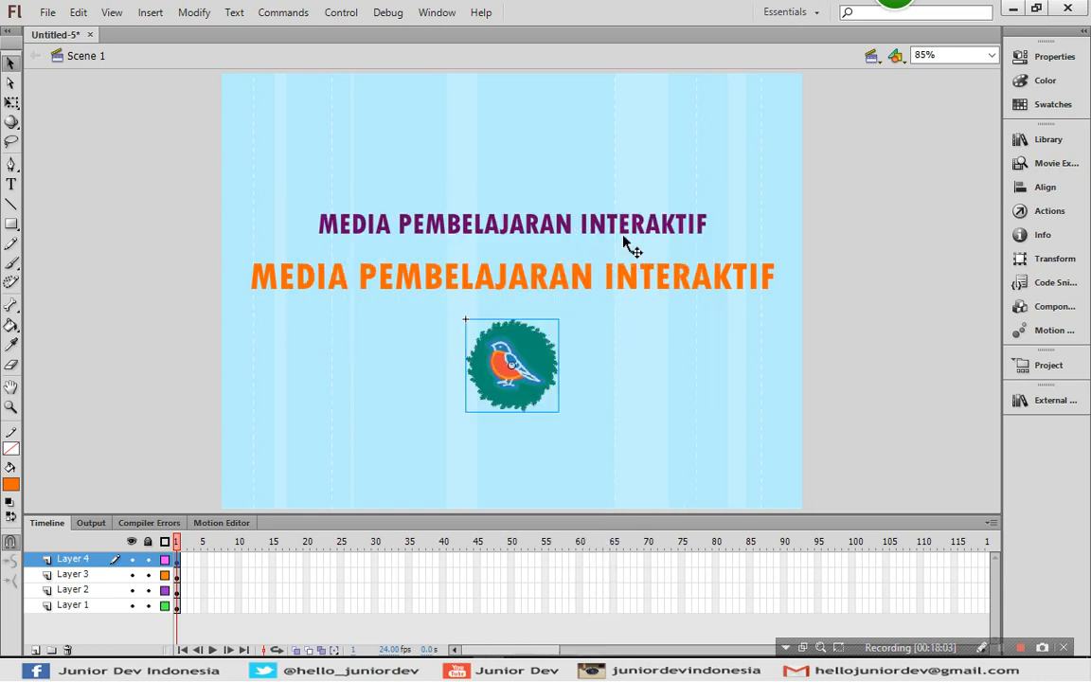
{"action": "right_click", "coordinate": [507, 355]}
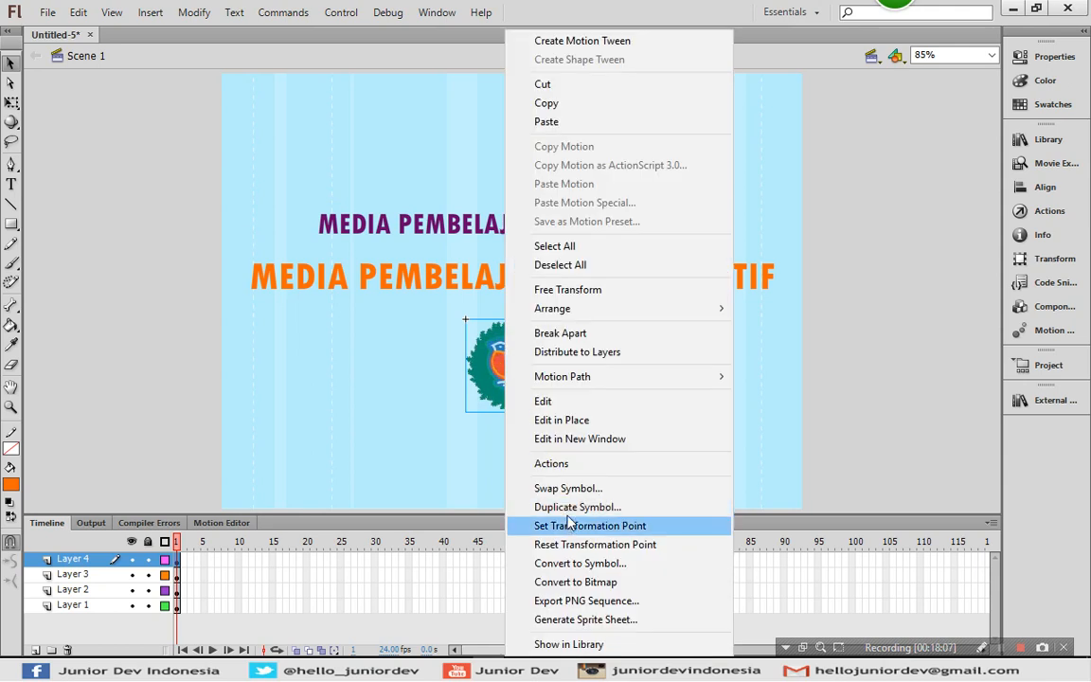
{"action": "left_click", "coordinate": [557, 582]}
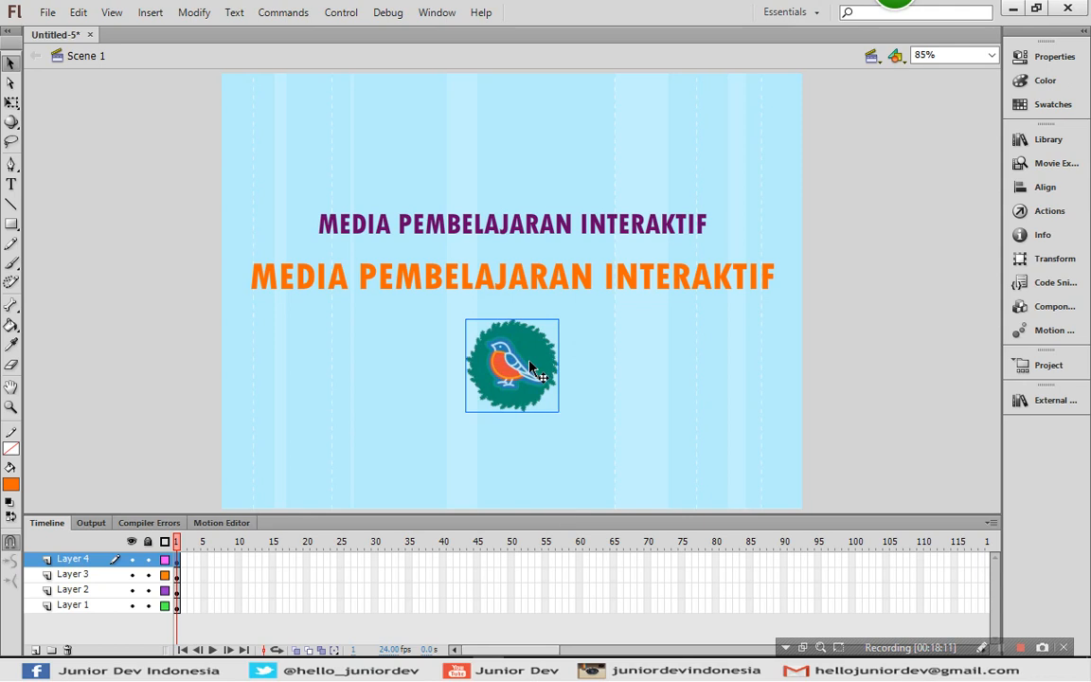
{"action": "key", "text": "ctrl+z"}
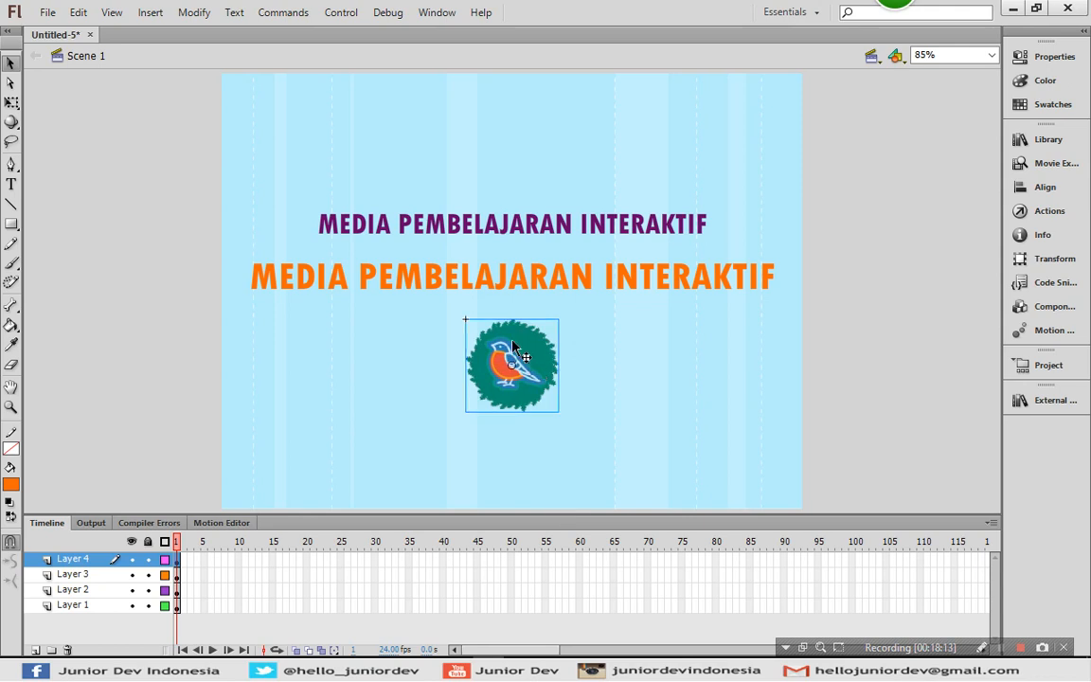
Step: Convert the bird movie clip to a Button symbol named Symbol 4
{"action": "right_click", "coordinate": [512, 346]}
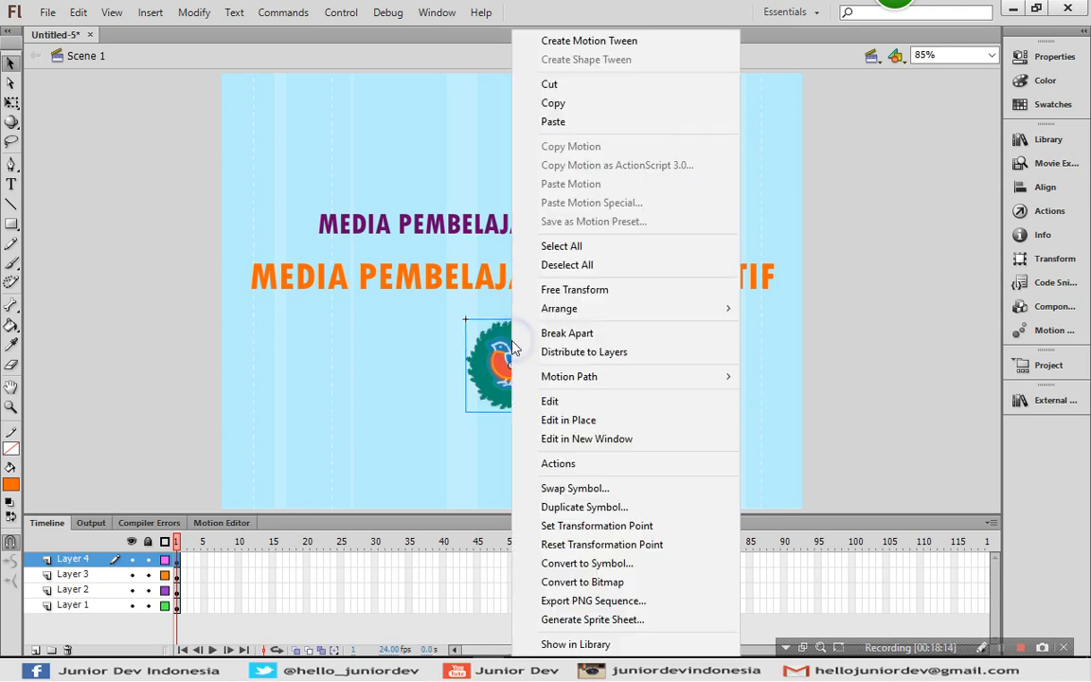
{"action": "left_click", "coordinate": [572, 565]}
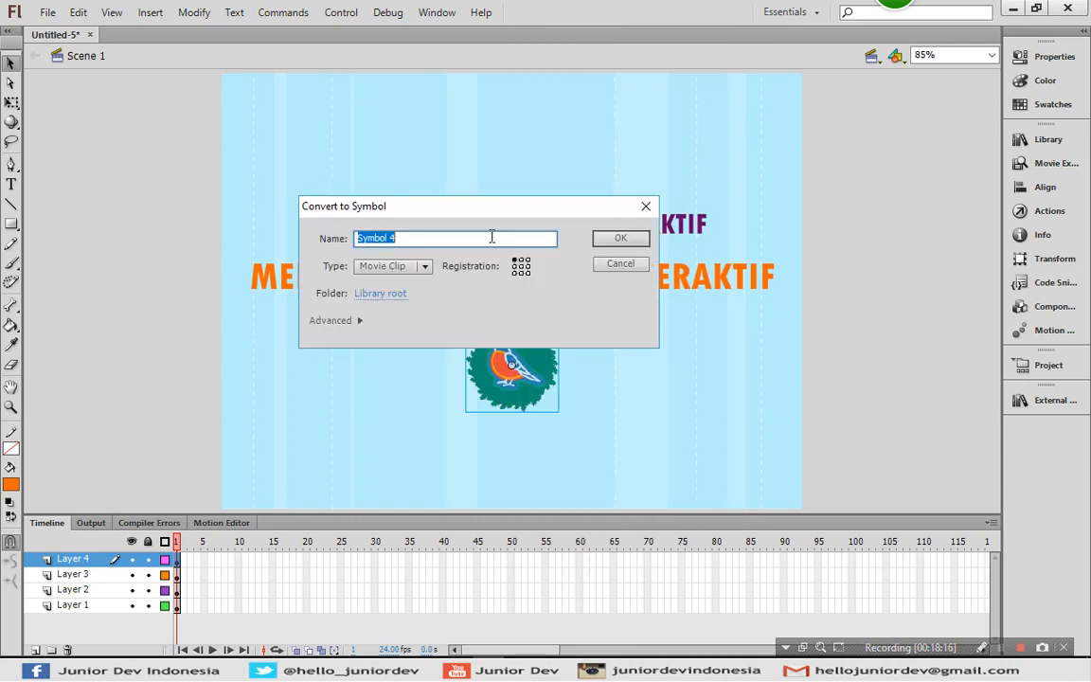
{"action": "left_click", "coordinate": [396, 268]}
{"action": "left_click", "coordinate": [379, 304]}
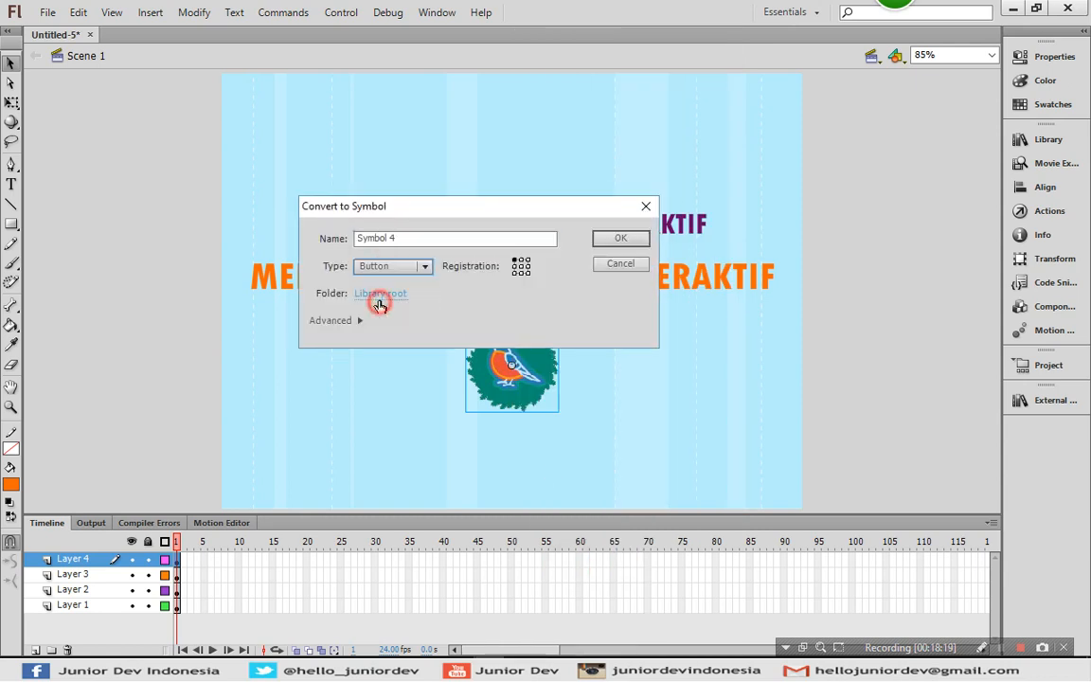
{"action": "left_click", "coordinate": [634, 242]}
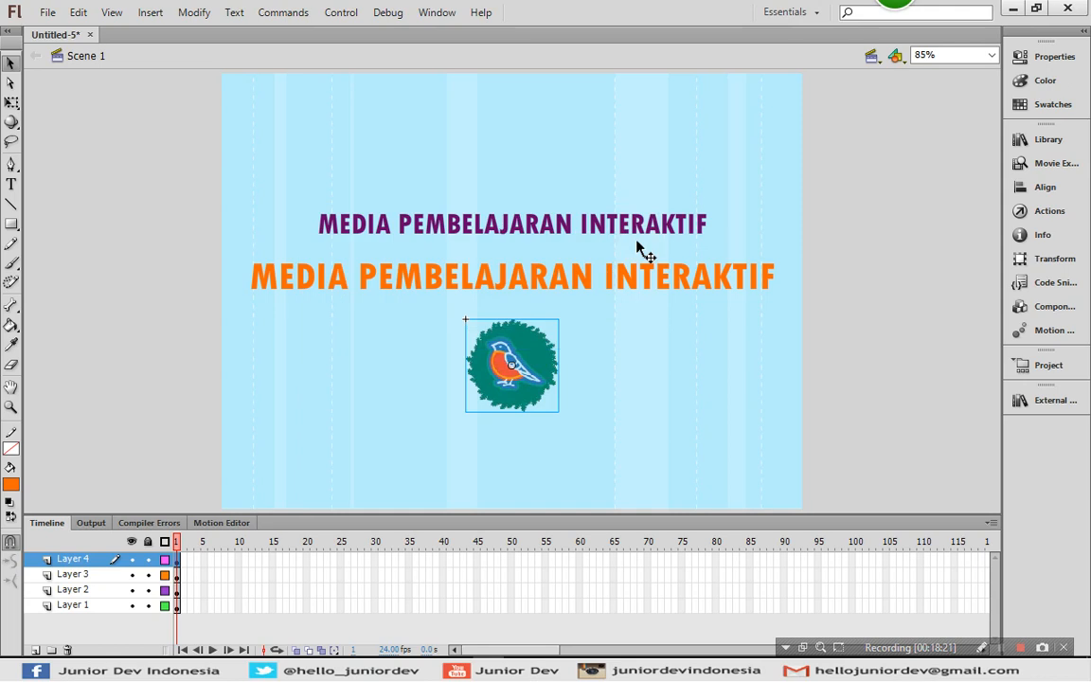
Step: Open the bird button symbol for editing and add a new layer above its artwork, targeting the Up state
{"action": "double_click", "coordinate": [509, 347]}
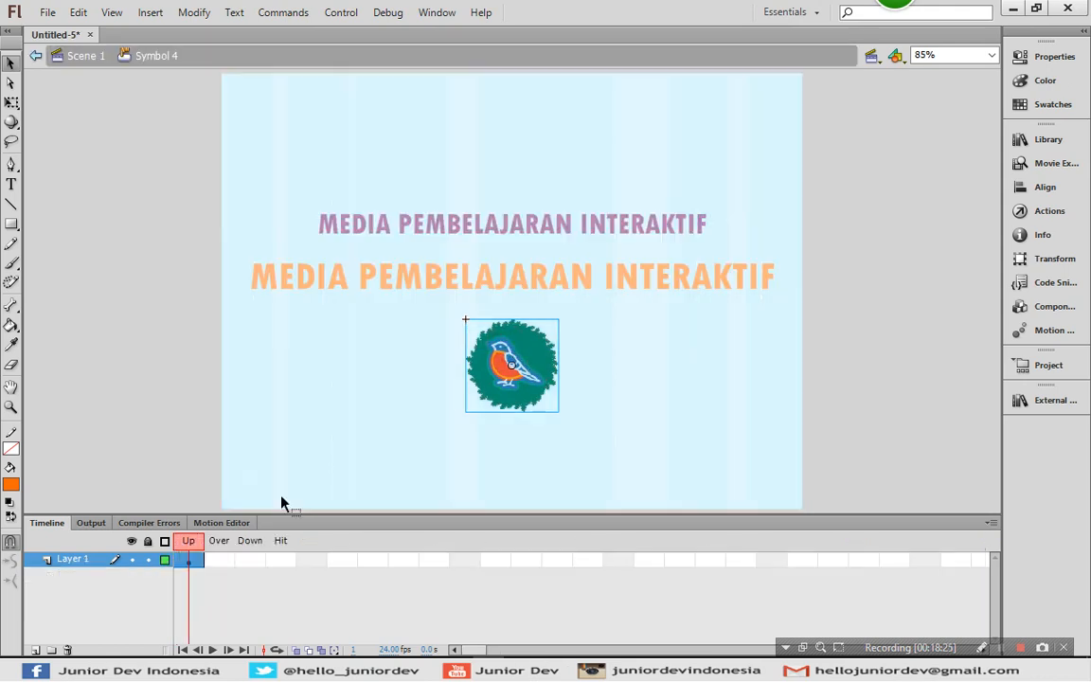
{"action": "left_click", "coordinate": [34, 650]}
{"action": "left_click", "coordinate": [194, 561]}
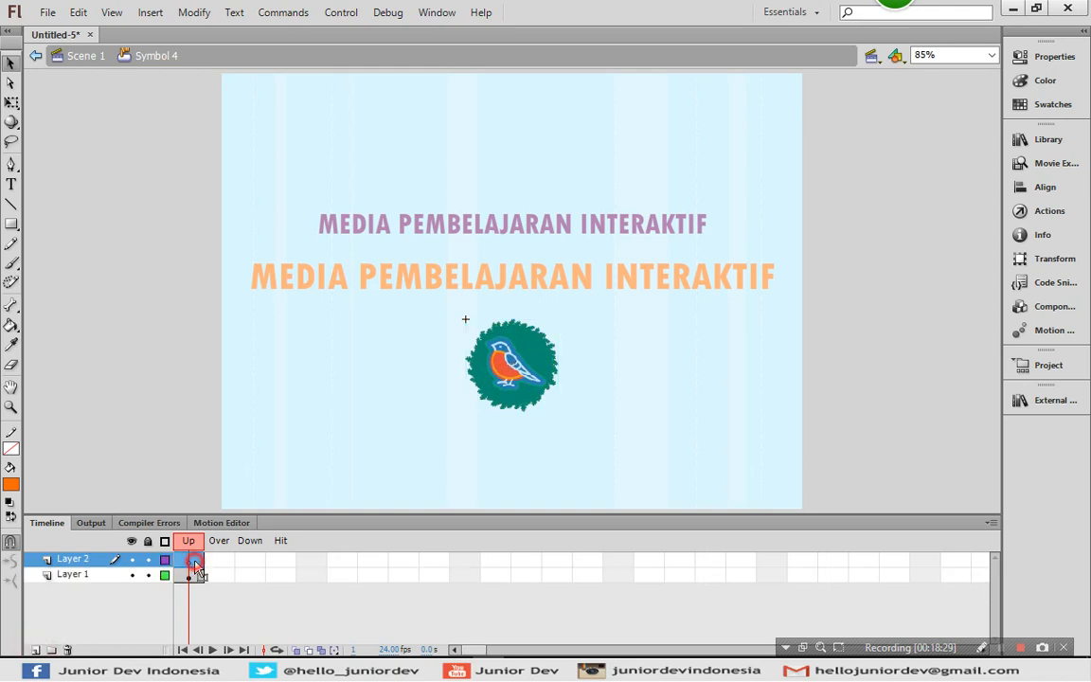
Step: Add the grey text MASUK below the bird icon on Layer 2
{"action": "left_click", "coordinate": [11, 183]}
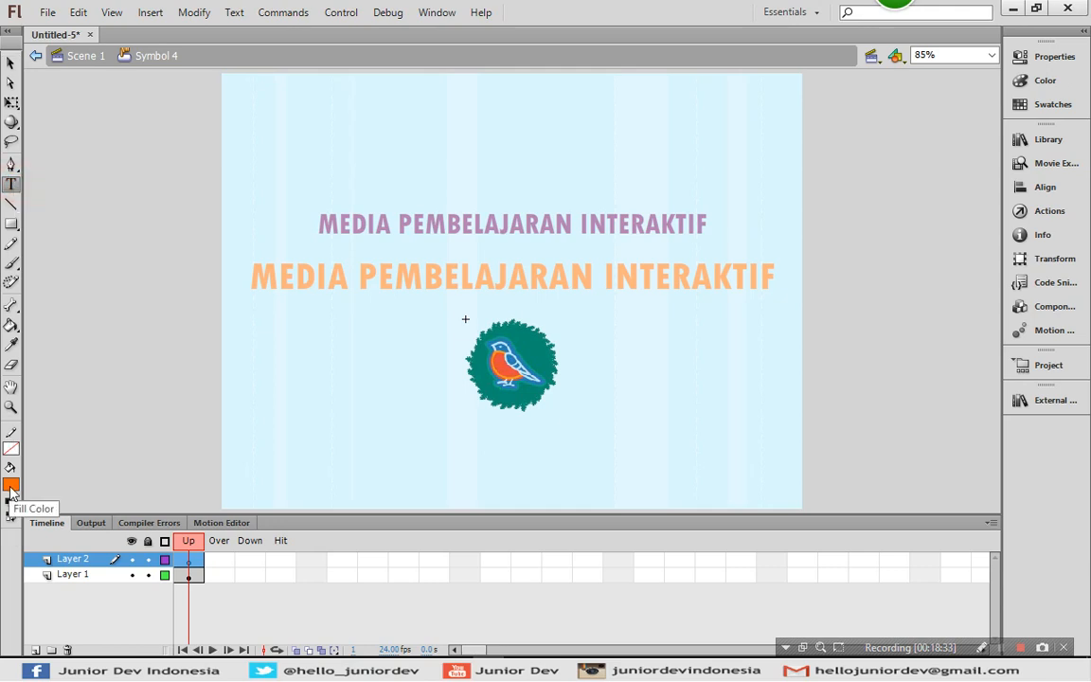
{"action": "left_click", "coordinate": [11, 487]}
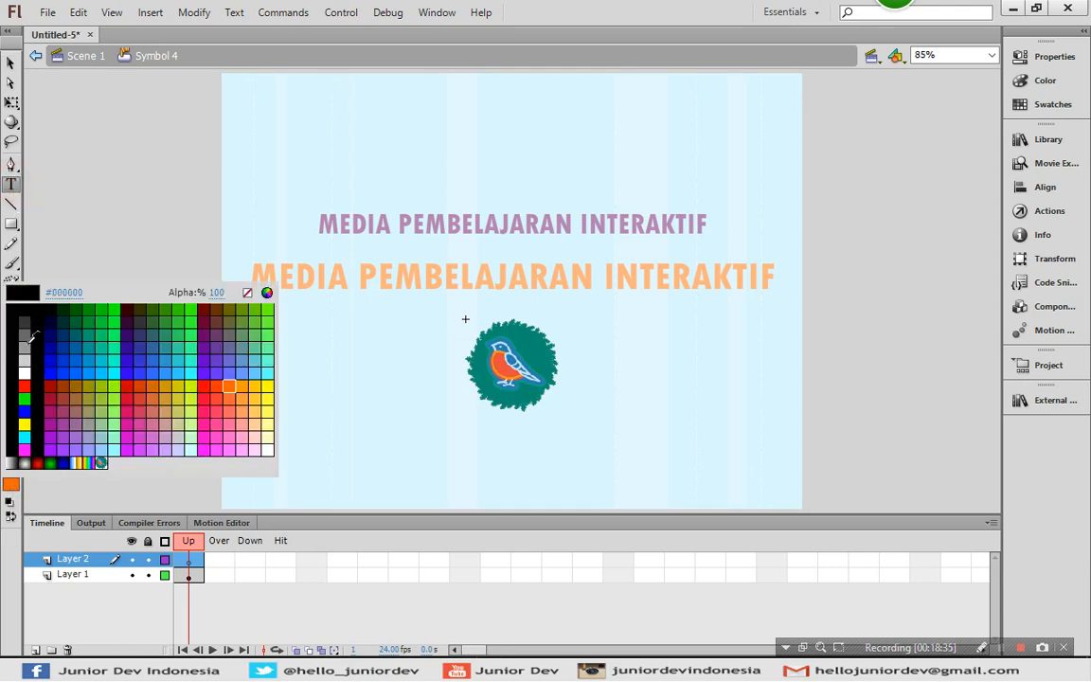
{"action": "left_click", "coordinate": [27, 343]}
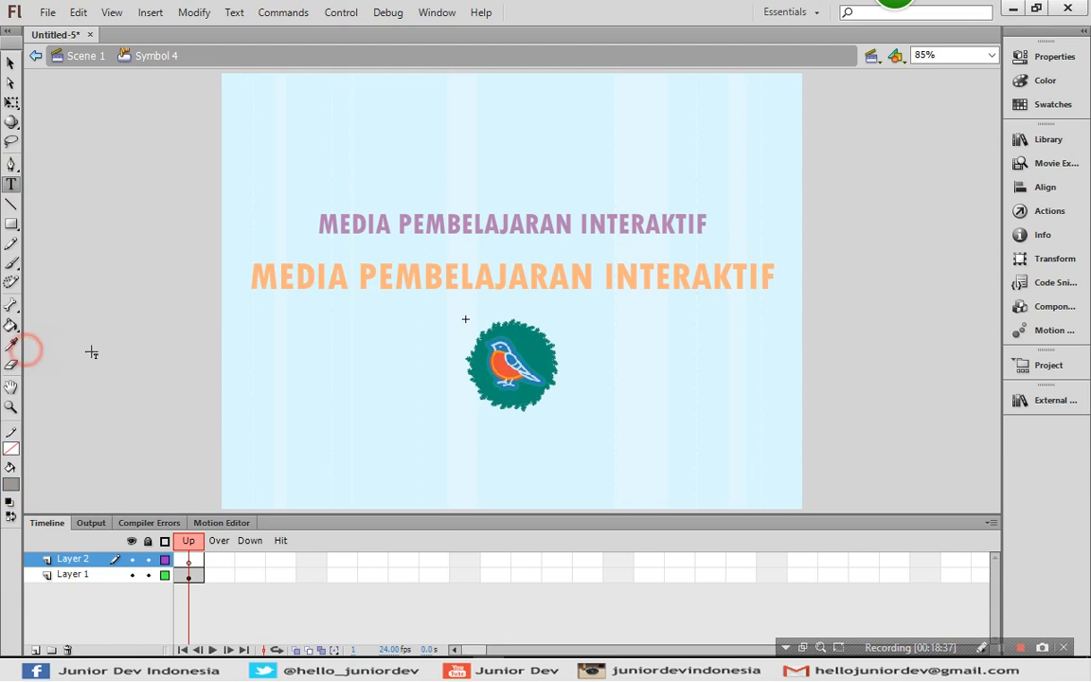
{"action": "left_click", "coordinate": [484, 443]}
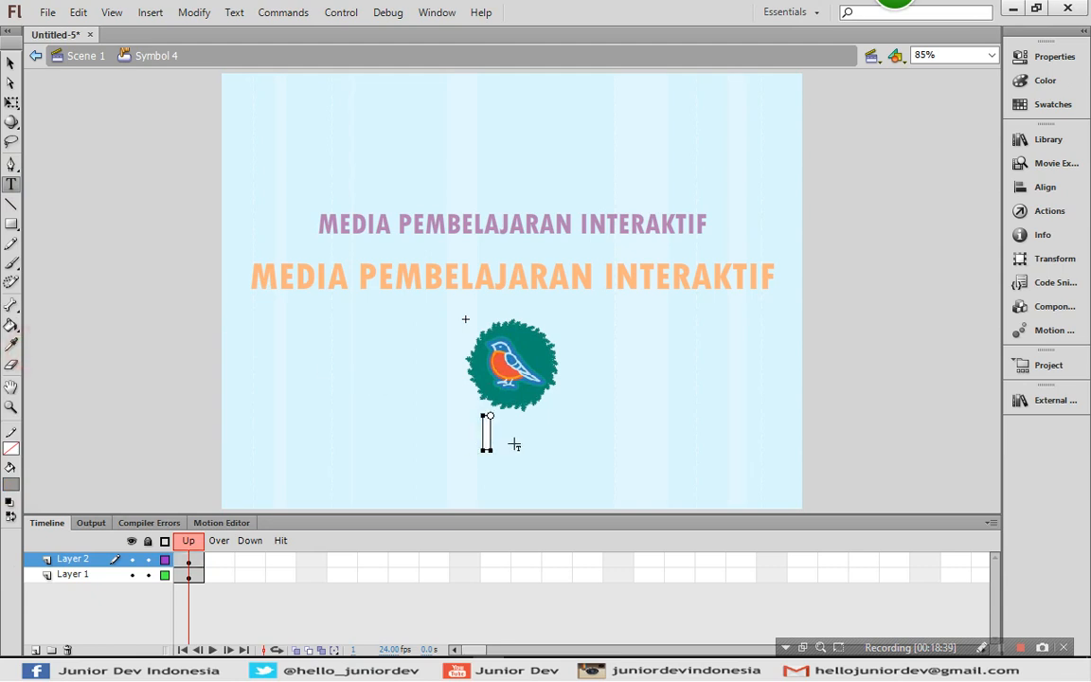
{"action": "type", "text": "MASUK"}
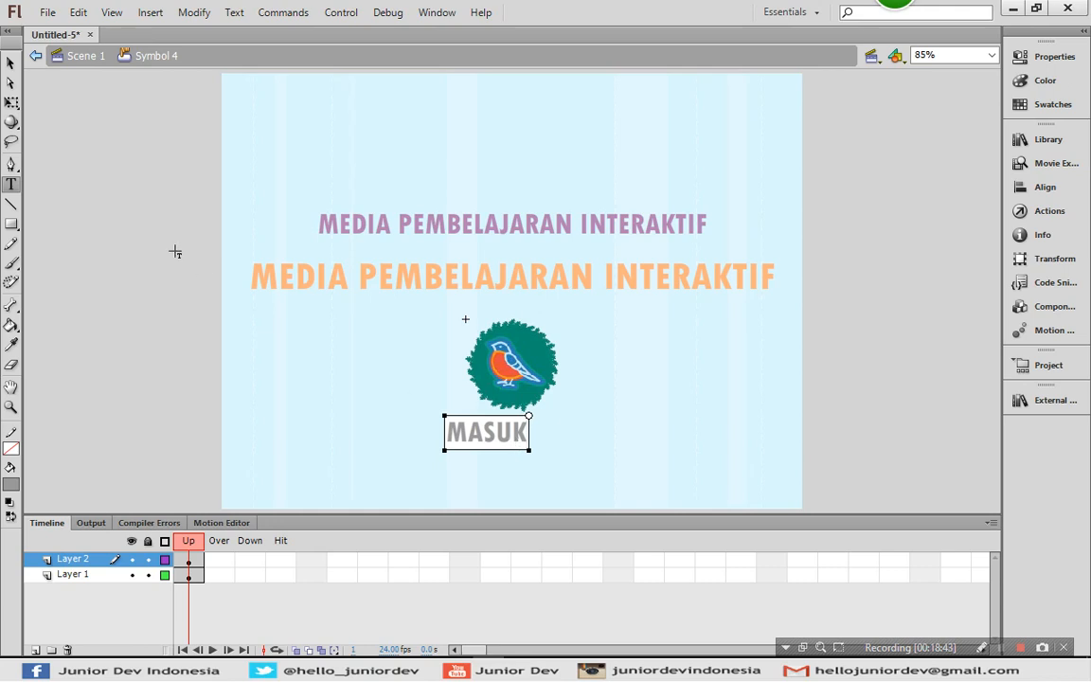
{"action": "left_click", "coordinate": [11, 62]}
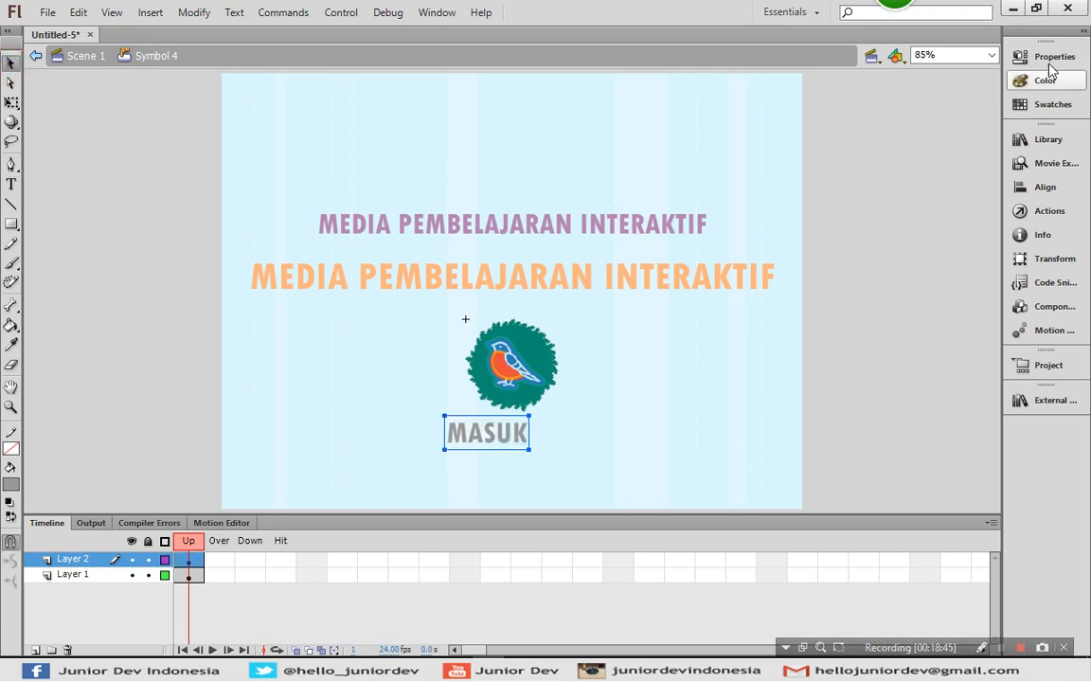
Step: Try to centre the MASUK text with horizontal centre alignment to the stage
{"action": "left_click", "coordinate": [1042, 187]}
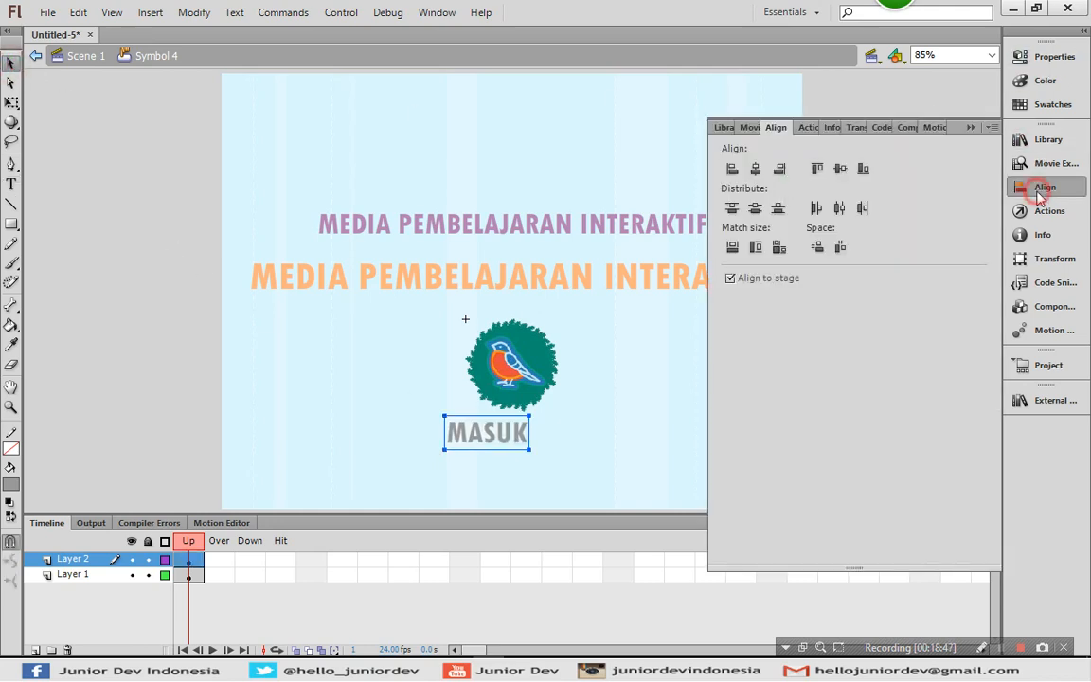
{"action": "left_click", "coordinate": [756, 169]}
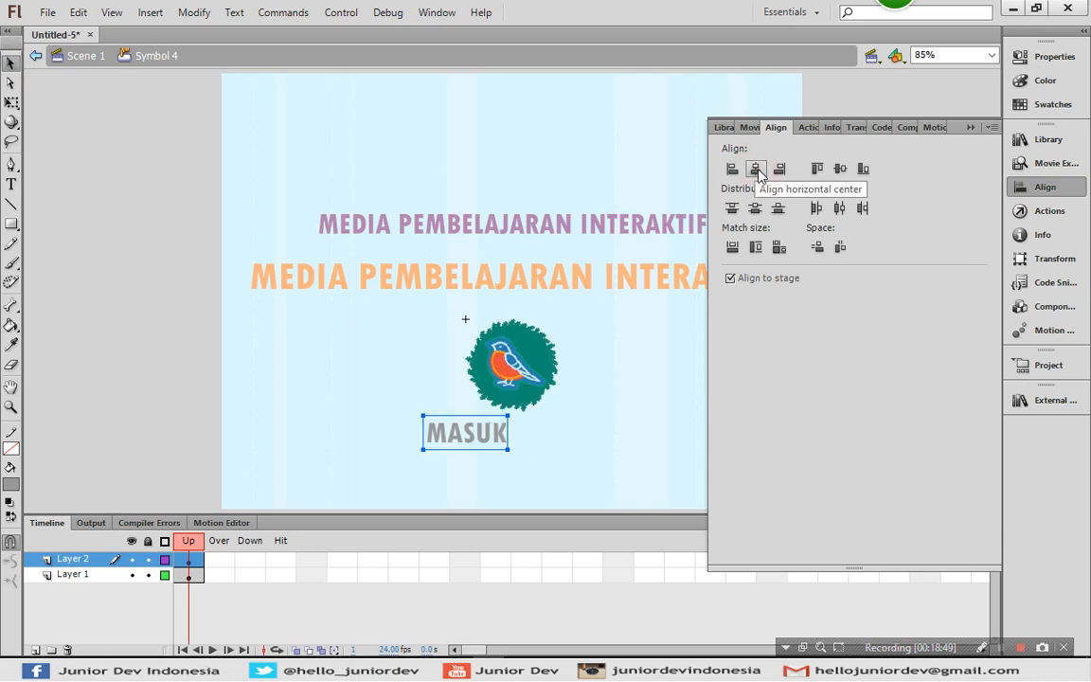
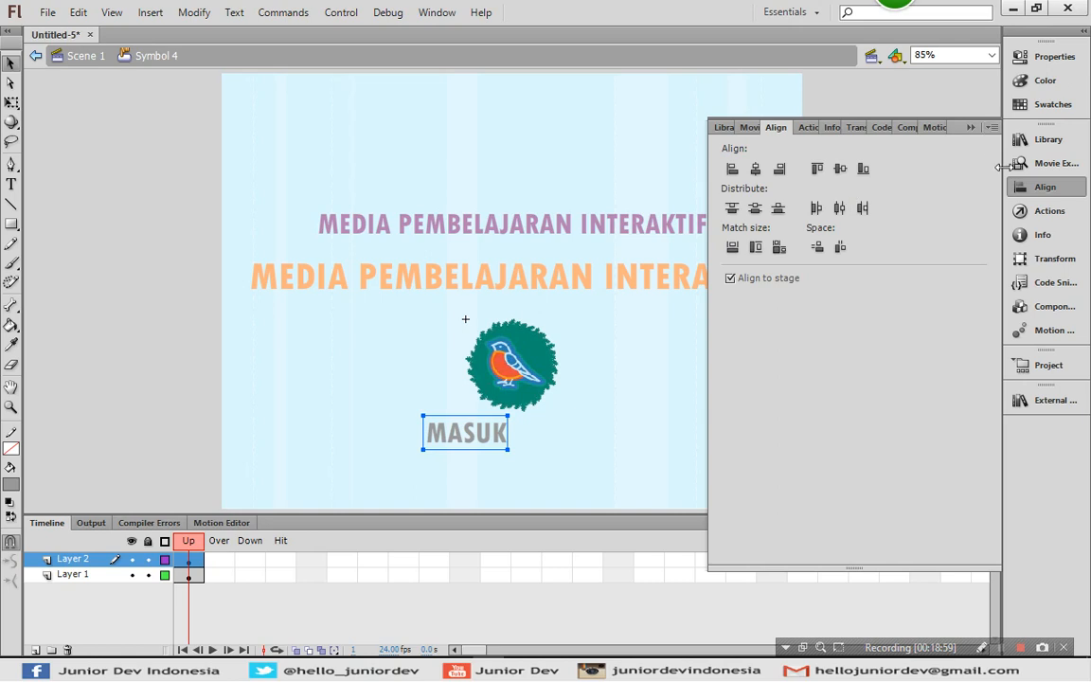
{"action": "left_click", "coordinate": [1042, 189]}
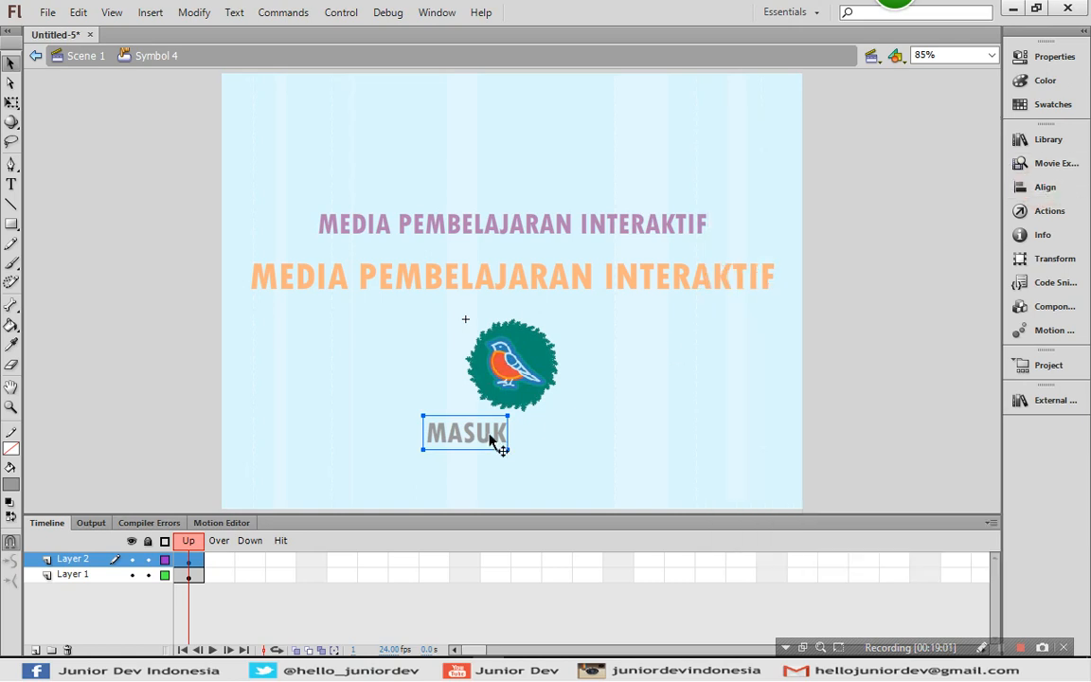
Step: Move the MASUK text directly beneath the bird icon and set its font size to 22 pt
{"action": "left_click_drag", "start_coordinate": [468, 434], "coordinate": [512, 435]}
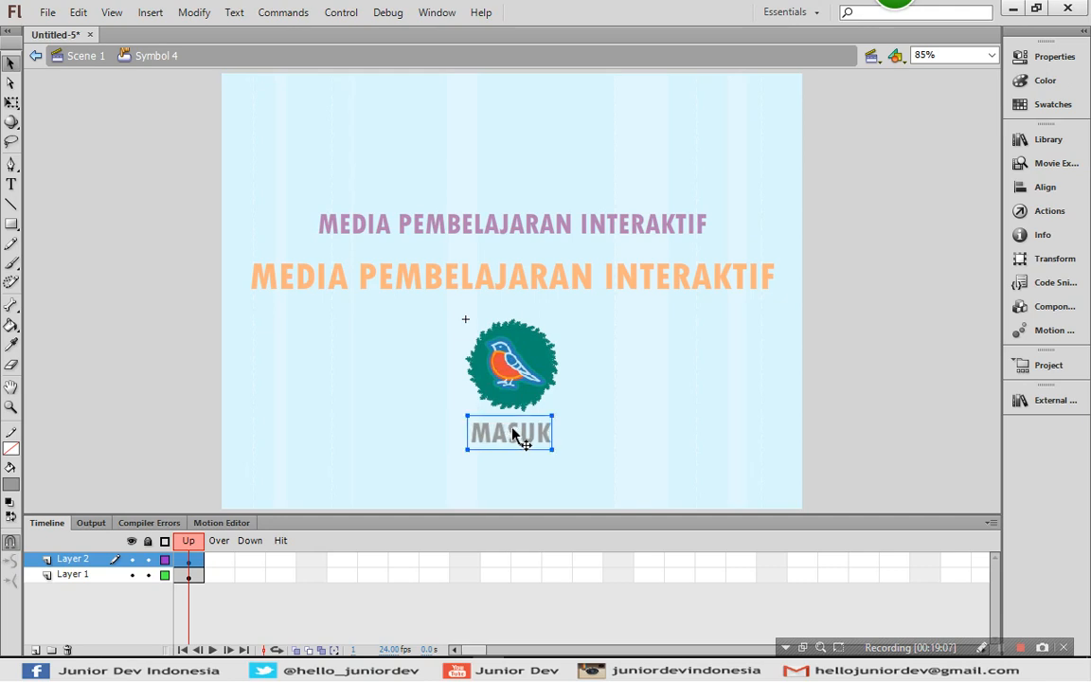
{"action": "left_click", "coordinate": [1033, 55]}
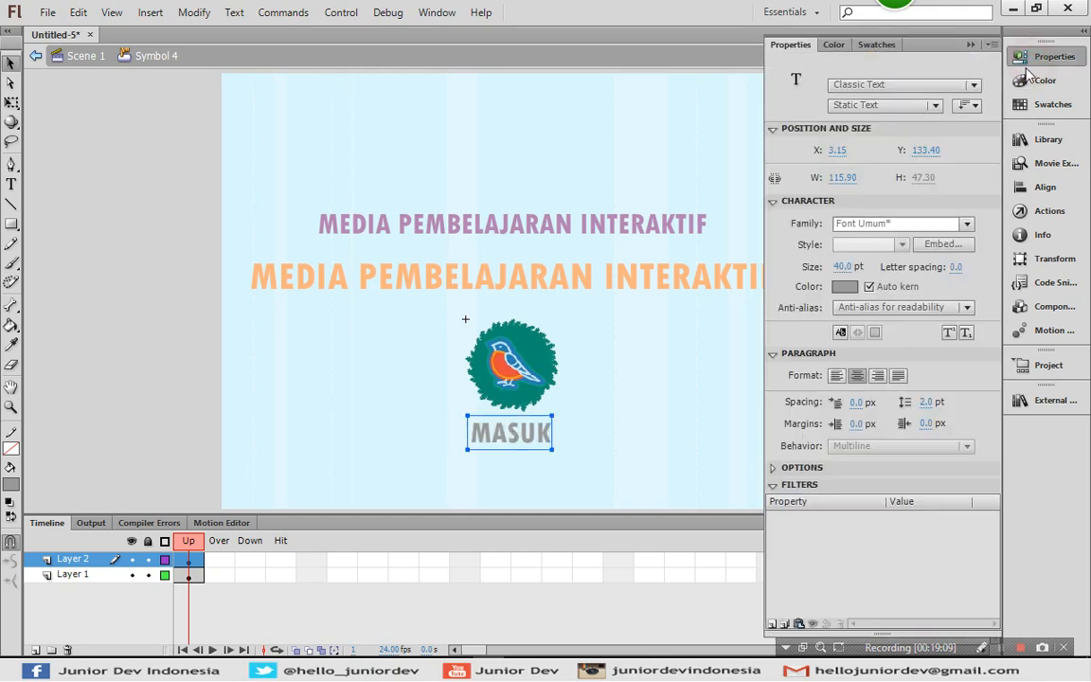
{"action": "left_click_drag", "start_coordinate": [848, 272], "coordinate": [826, 269]}
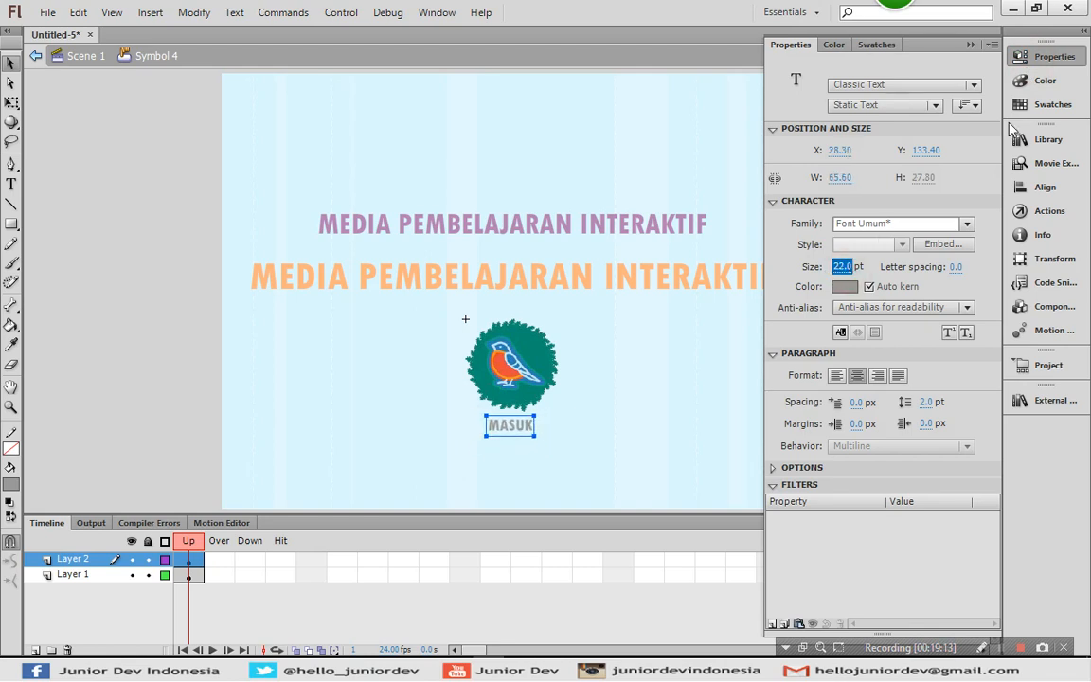
{"action": "left_click", "coordinate": [1042, 56]}
{"action": "left_click", "coordinate": [920, 226]}
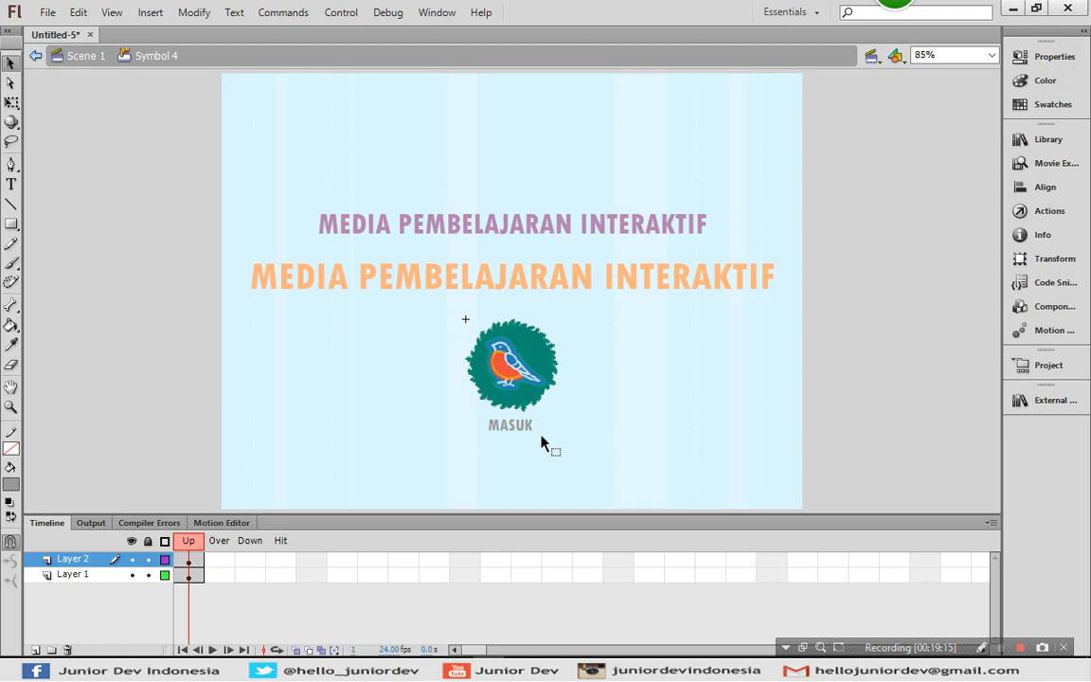
Step: Nudge the MASUK text slightly right and down to fine-tune its placement under the bird
{"action": "left_click", "coordinate": [528, 430]}
{"action": "key", "text": "Right"}
{"action": "key", "text": "Right"}
{"action": "key", "text": "Down"}
{"action": "key", "text": "Down"}
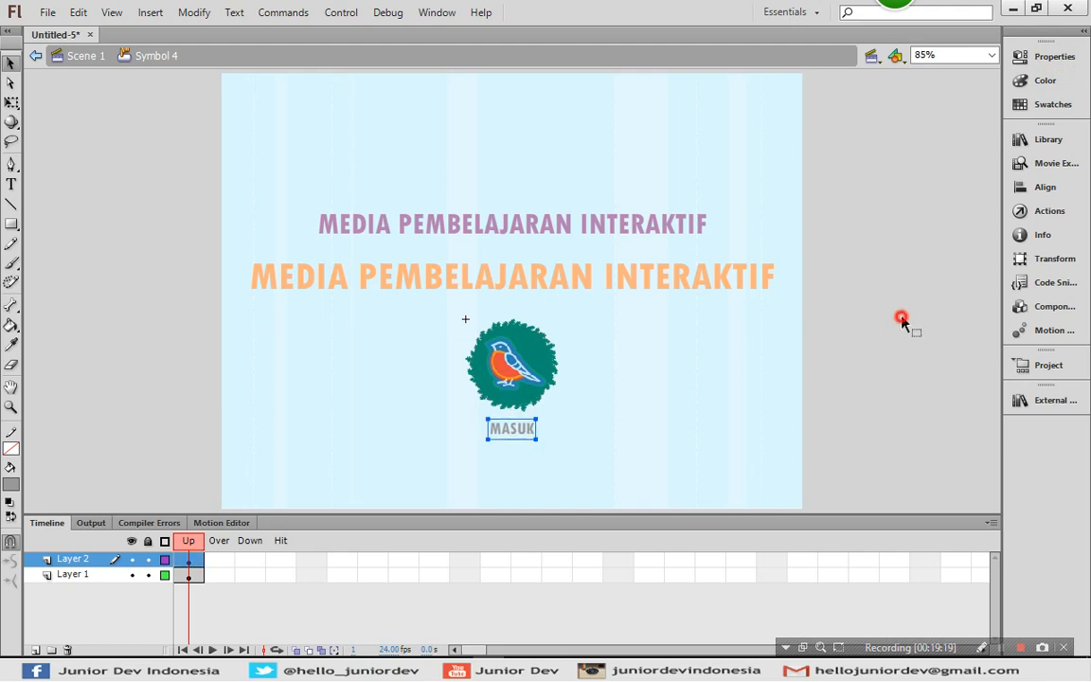
{"action": "left_click", "coordinate": [902, 322]}
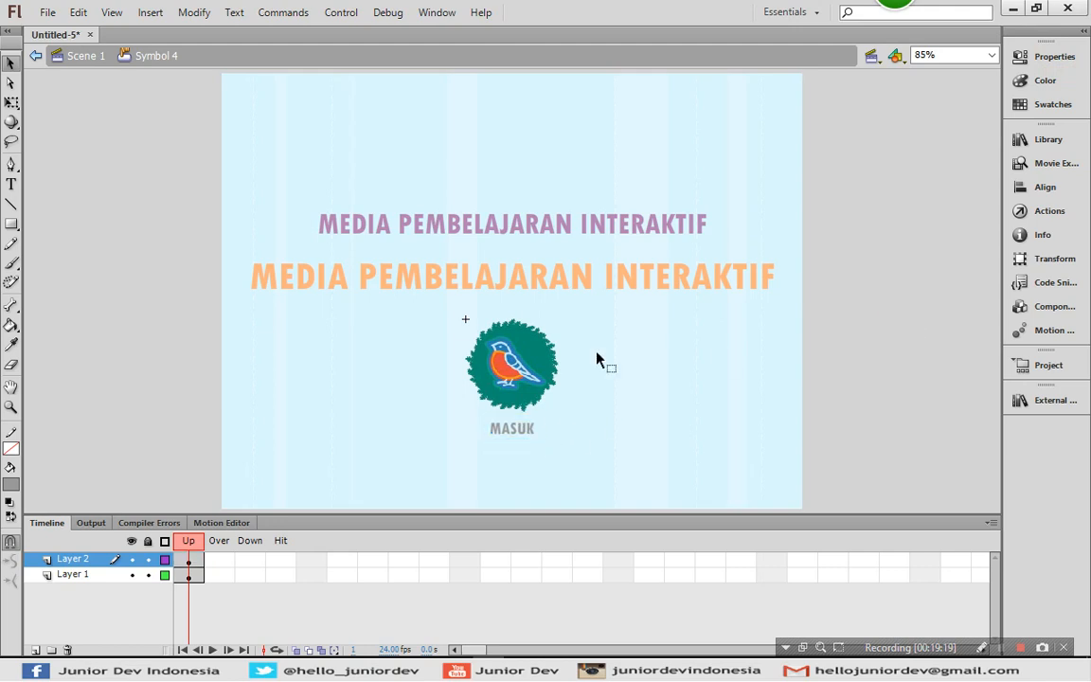
Step: Extend Layer 2's frames with the MASUK text through to the button's Down state
{"action": "left_click", "coordinate": [195, 575]}
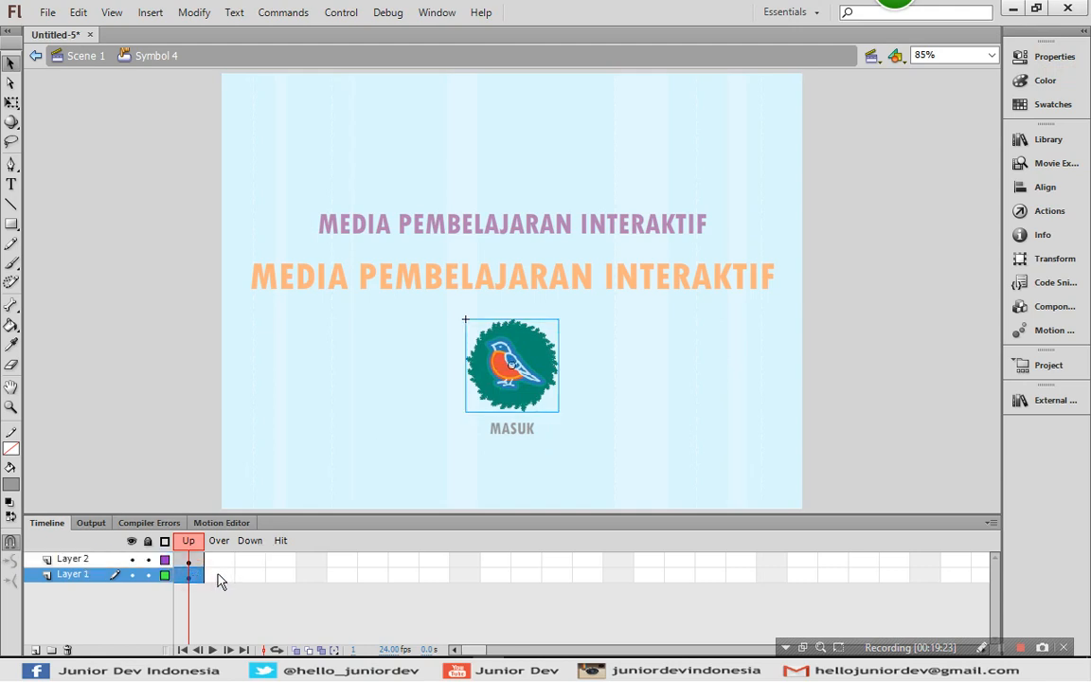
{"action": "left_click", "coordinate": [189, 559]}
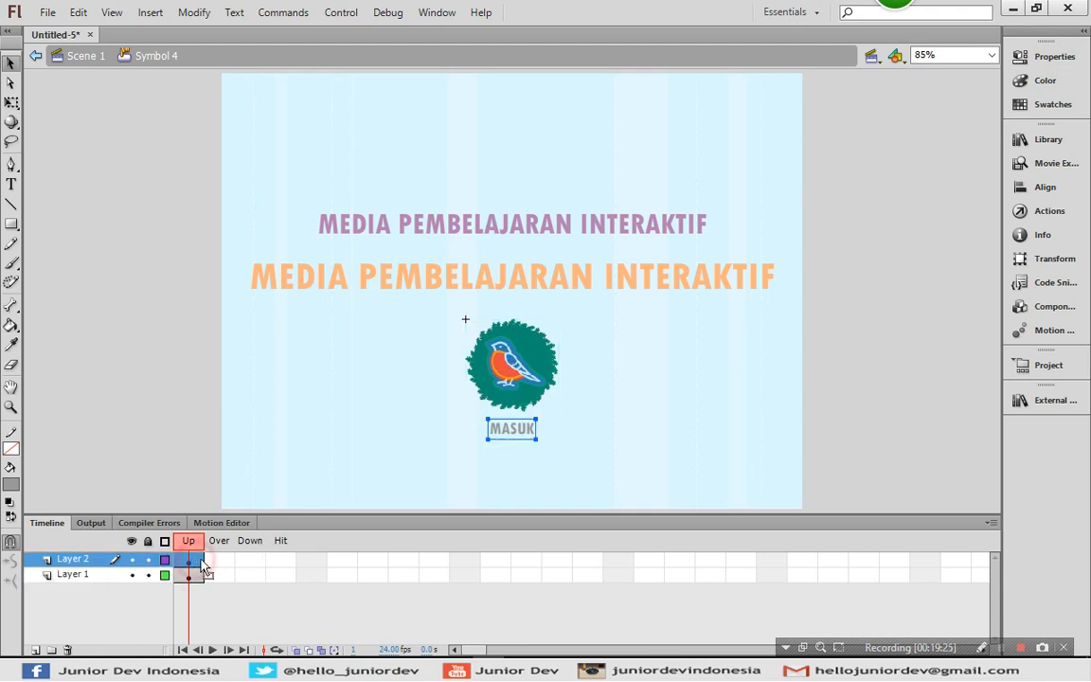
{"action": "left_click", "coordinate": [256, 560]}
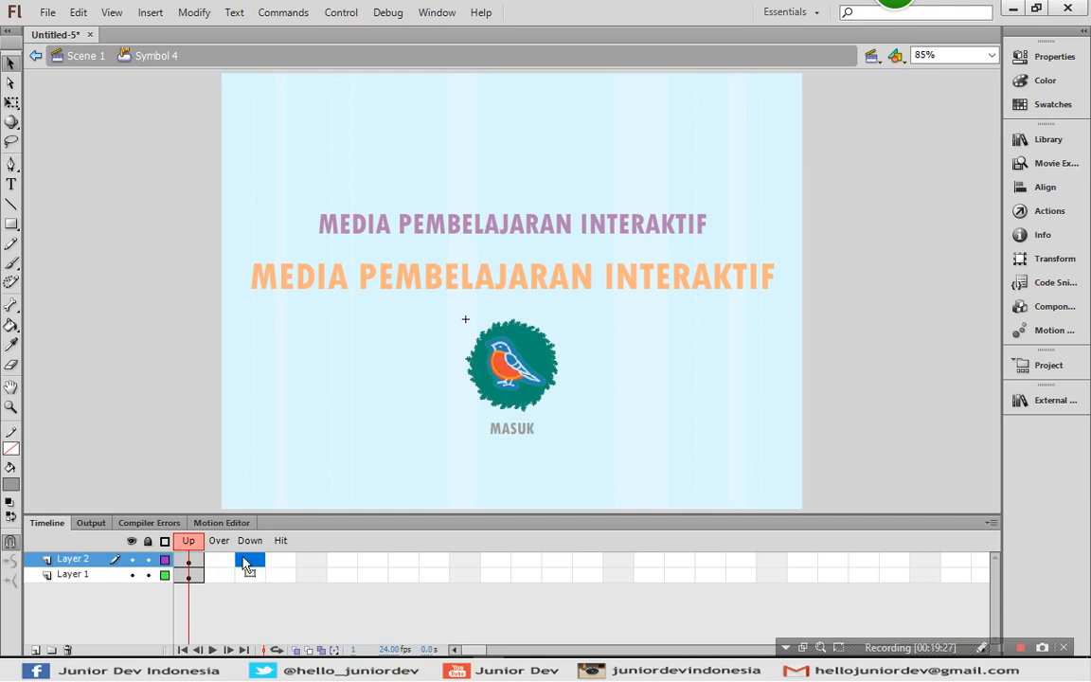
{"action": "right_click", "coordinate": [245, 563]}
{"action": "left_click", "coordinate": [352, 180]}
{"action": "left_click_drag", "start_coordinate": [190, 562], "coordinate": [224, 566]}
{"action": "left_click", "coordinate": [224, 566]}
{"action": "left_click", "coordinate": [244, 565]}
Step: Insert a keyframe in the Over state of Layer 1 to repeat the bird icon
{"action": "left_click", "coordinate": [195, 578]}
{"action": "key", "text": "ctrl+shift+v"}
{"action": "left_click", "coordinate": [196, 577]}
{"action": "left_click", "coordinate": [216, 578]}
{"action": "key", "text": "F7"}
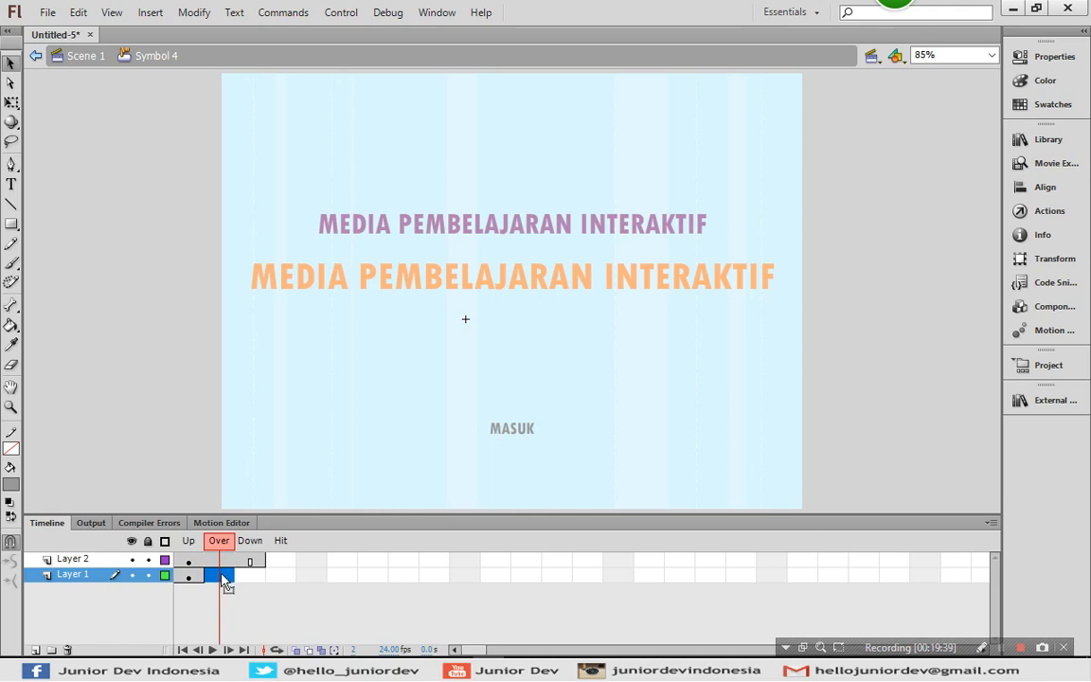
{"action": "right_click", "coordinate": [224, 578]}
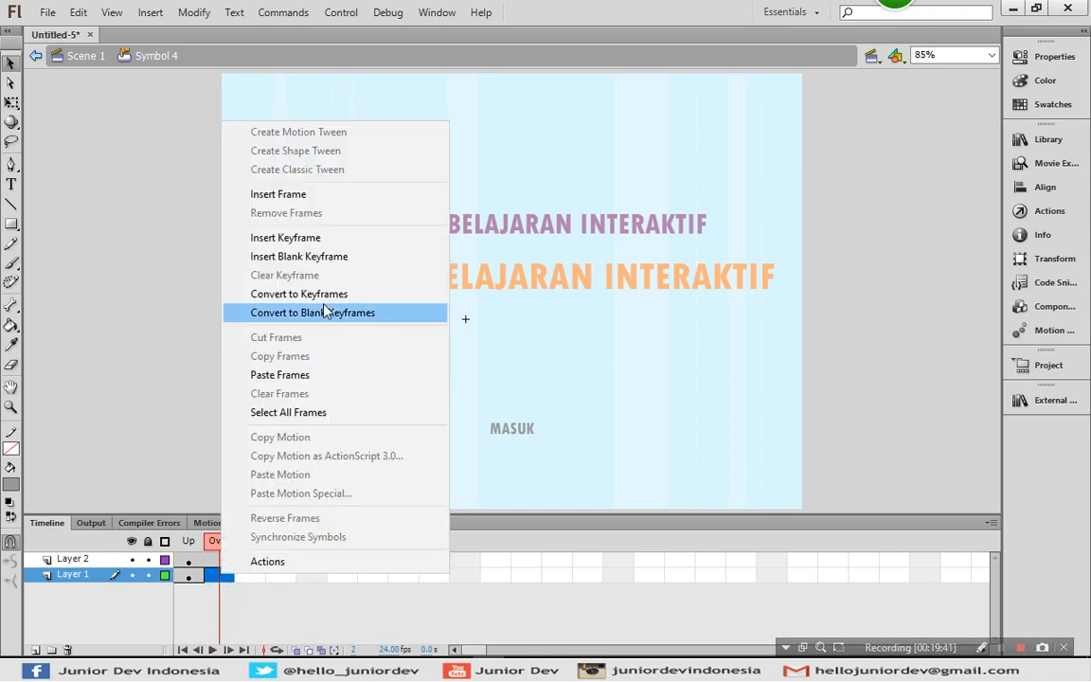
{"action": "left_click", "coordinate": [305, 239]}
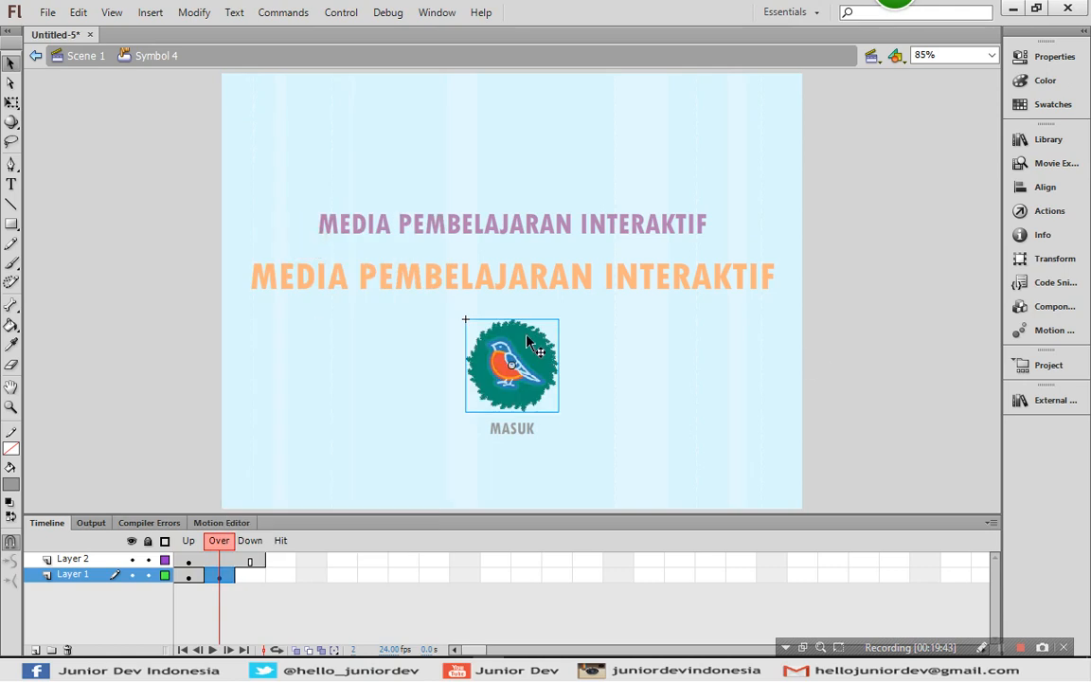
Step: Add a white Glow filter to the bird instance in the Over state
{"action": "left_click", "coordinate": [864, 348]}
{"action": "left_click", "coordinate": [485, 331]}
{"action": "left_click", "coordinate": [1059, 61]}
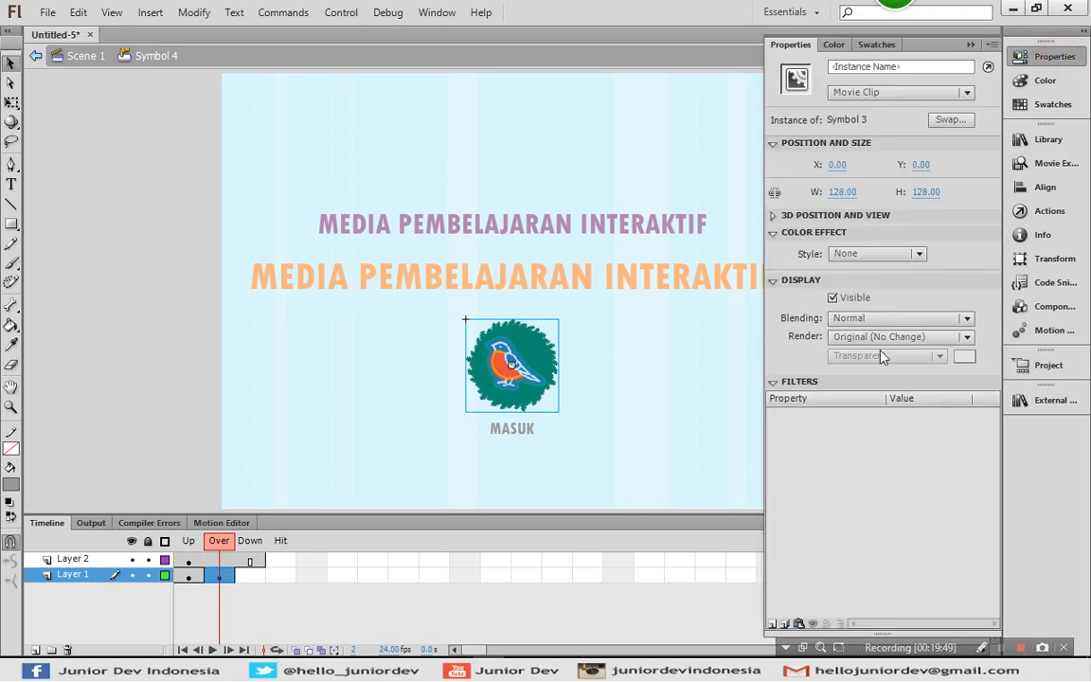
{"action": "left_click", "coordinate": [773, 625]}
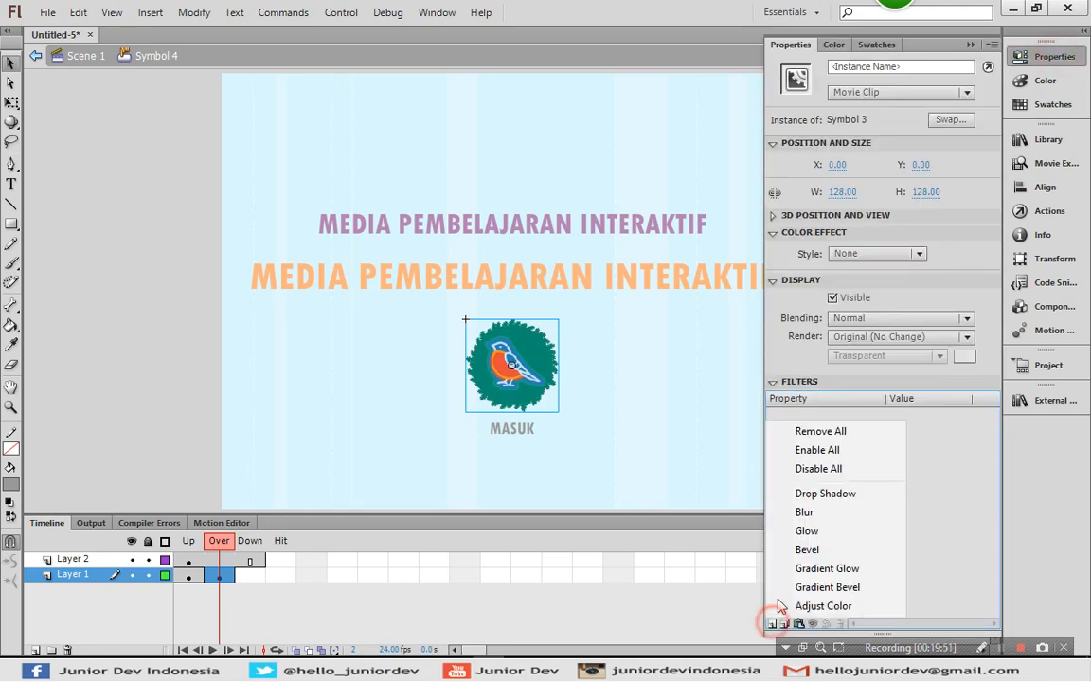
{"action": "left_click", "coordinate": [805, 532]}
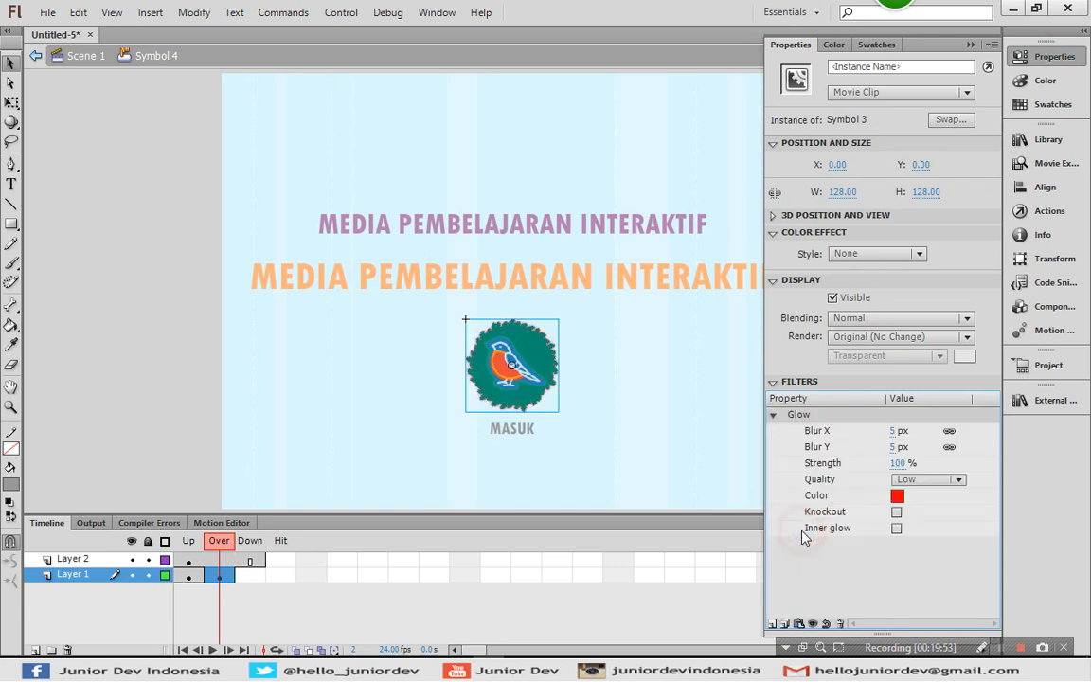
{"action": "left_click", "coordinate": [896, 499]}
{"action": "left_click", "coordinate": [838, 391]}
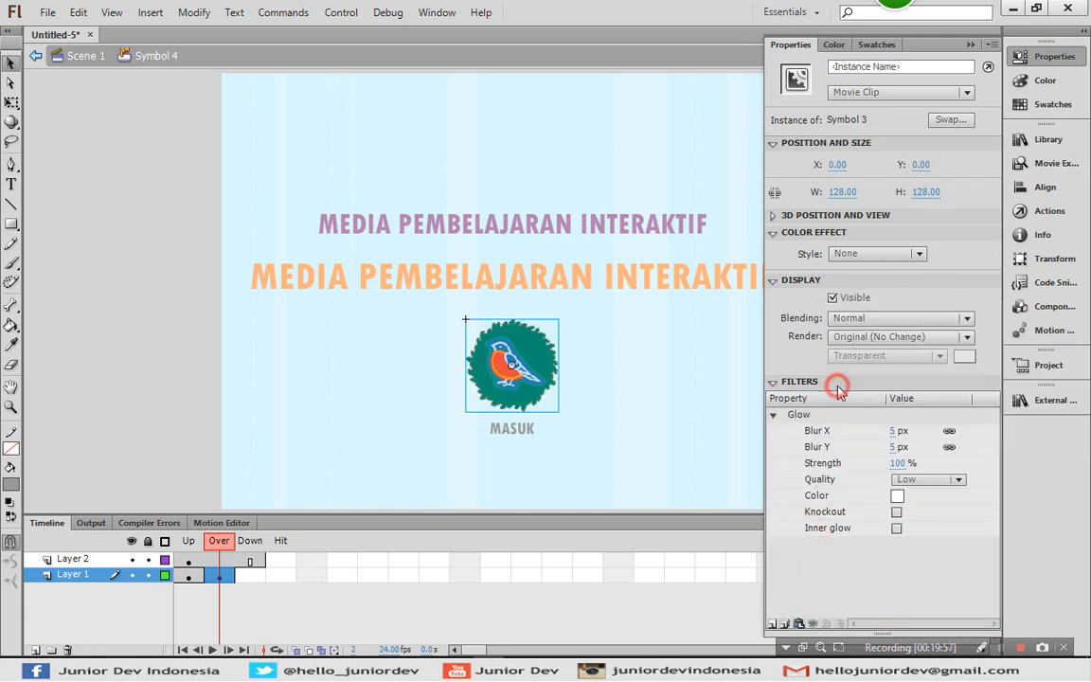
Step: Set the Over-state glow's Blur X and Blur Y to 15 px and its strength to 1000%
{"action": "left_click", "coordinate": [895, 446]}
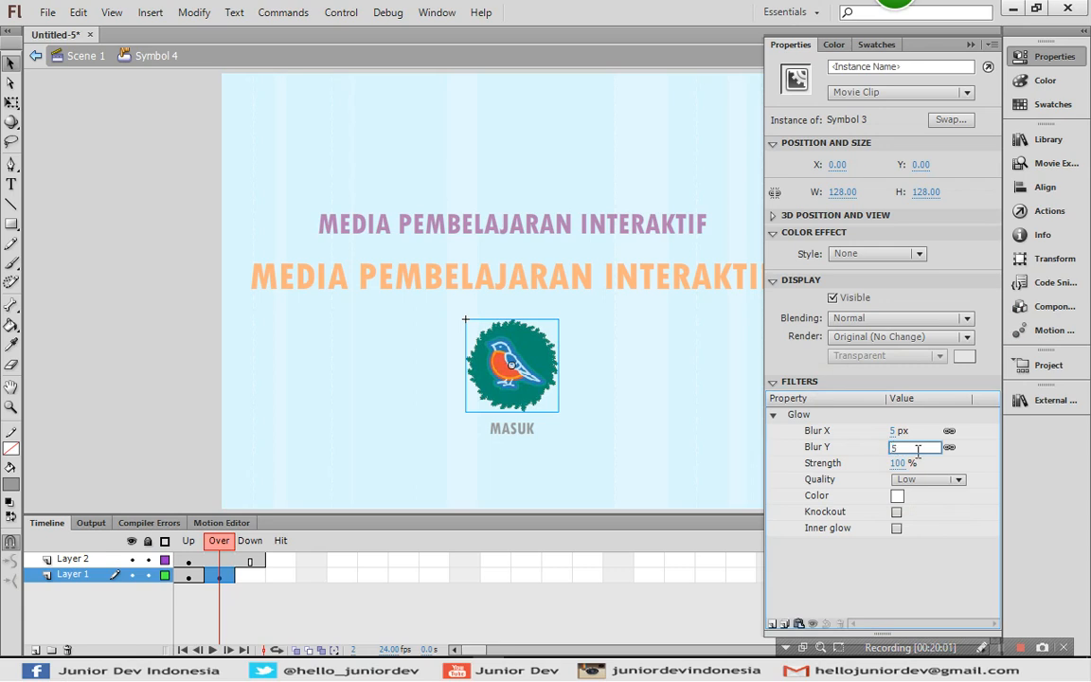
{"action": "type", "text": "15"}
{"action": "left_click", "coordinate": [900, 464]}
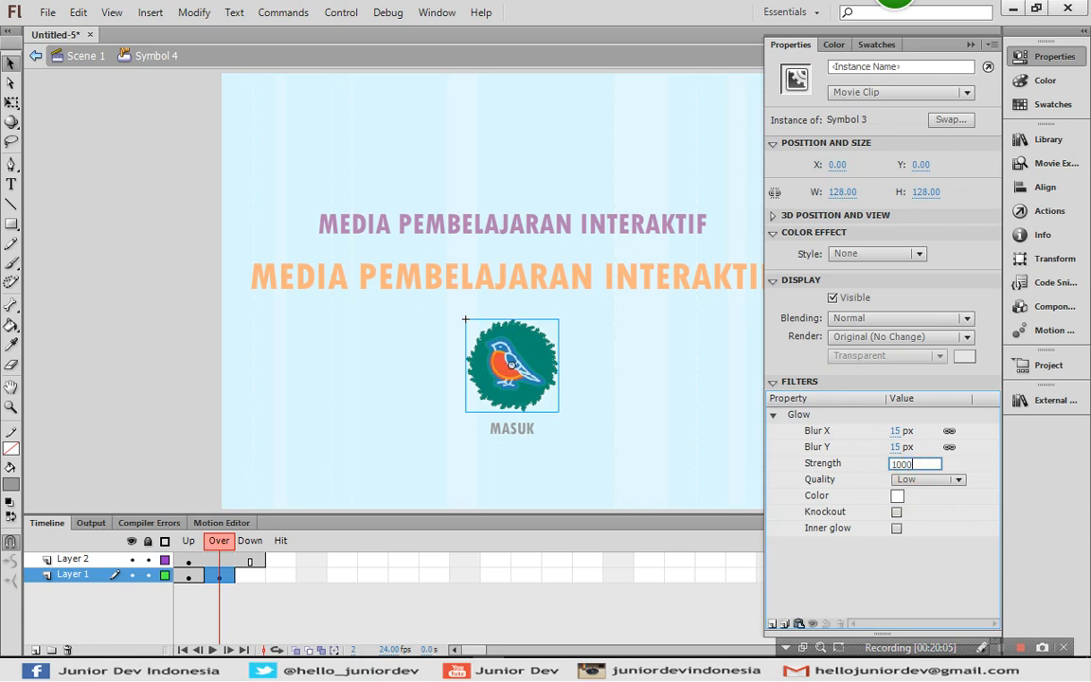
{"action": "double_click", "coordinate": [913, 464]}
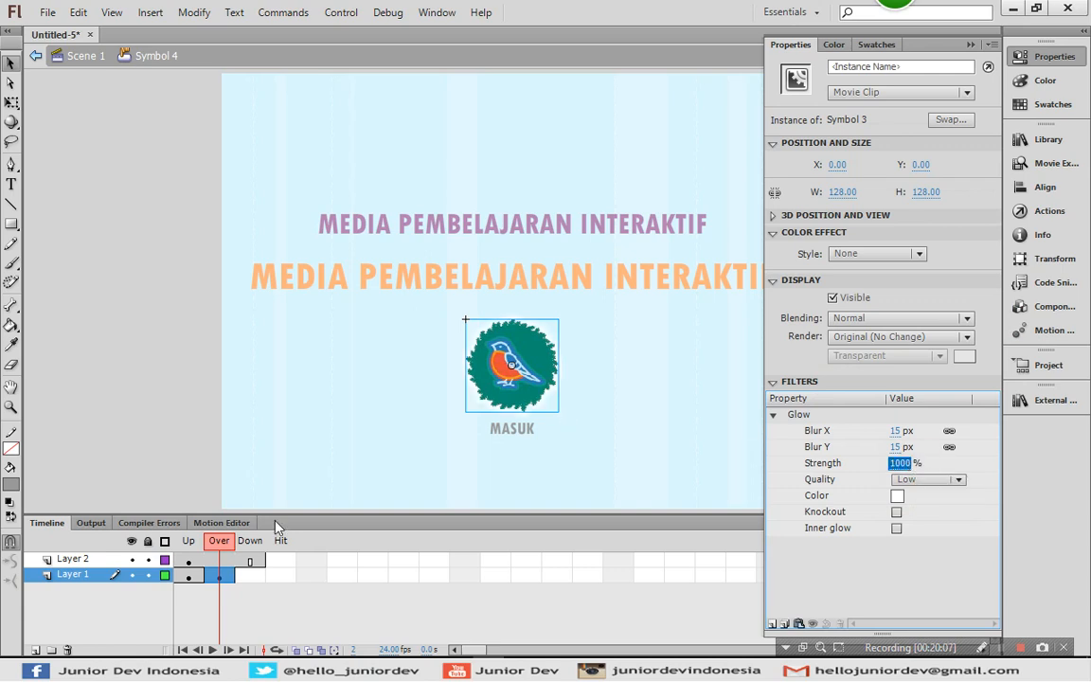
Step: Insert a keyframe in the Down state of Layer 1 to repeat the glowing bird icon
{"action": "left_click", "coordinate": [250, 575]}
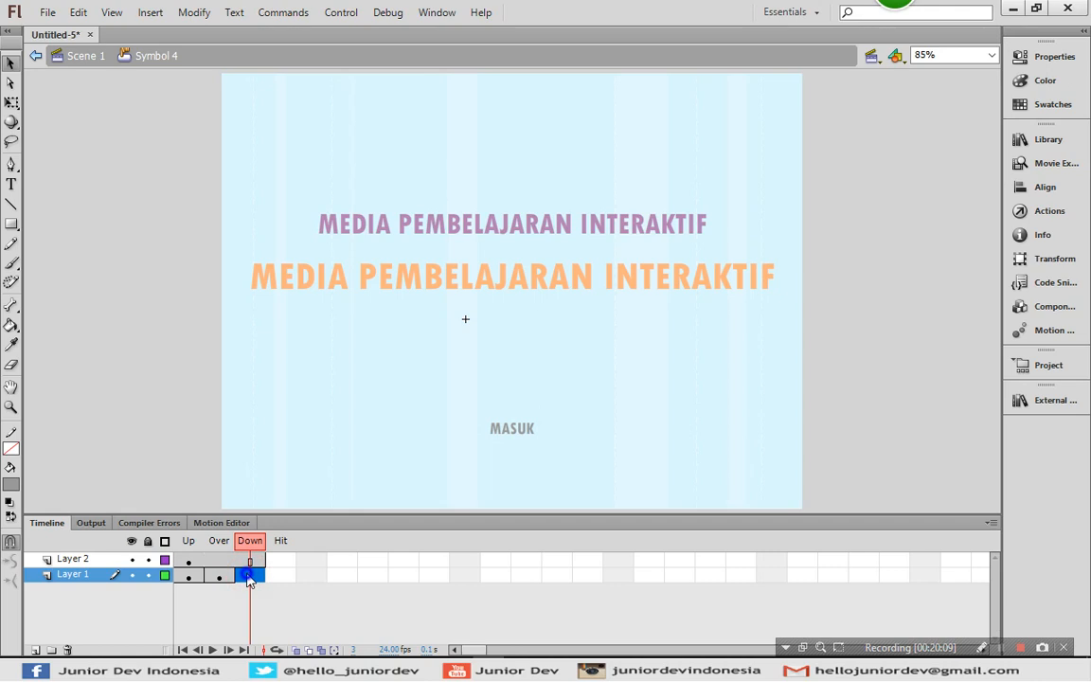
{"action": "right_click", "coordinate": [249, 576]}
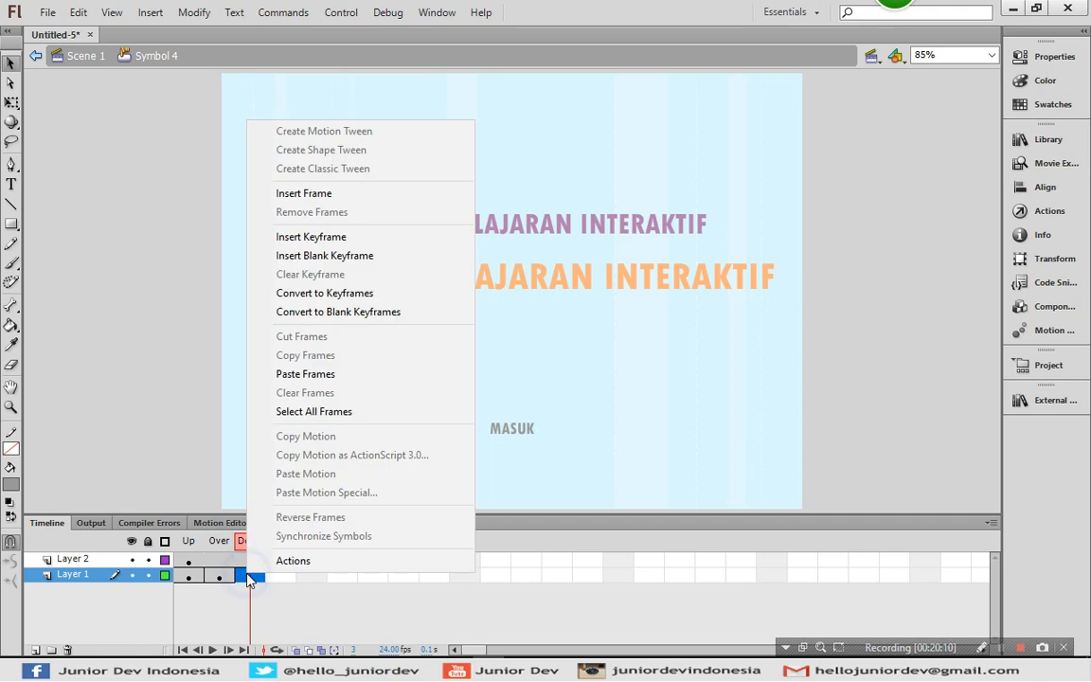
{"action": "left_click", "coordinate": [311, 237]}
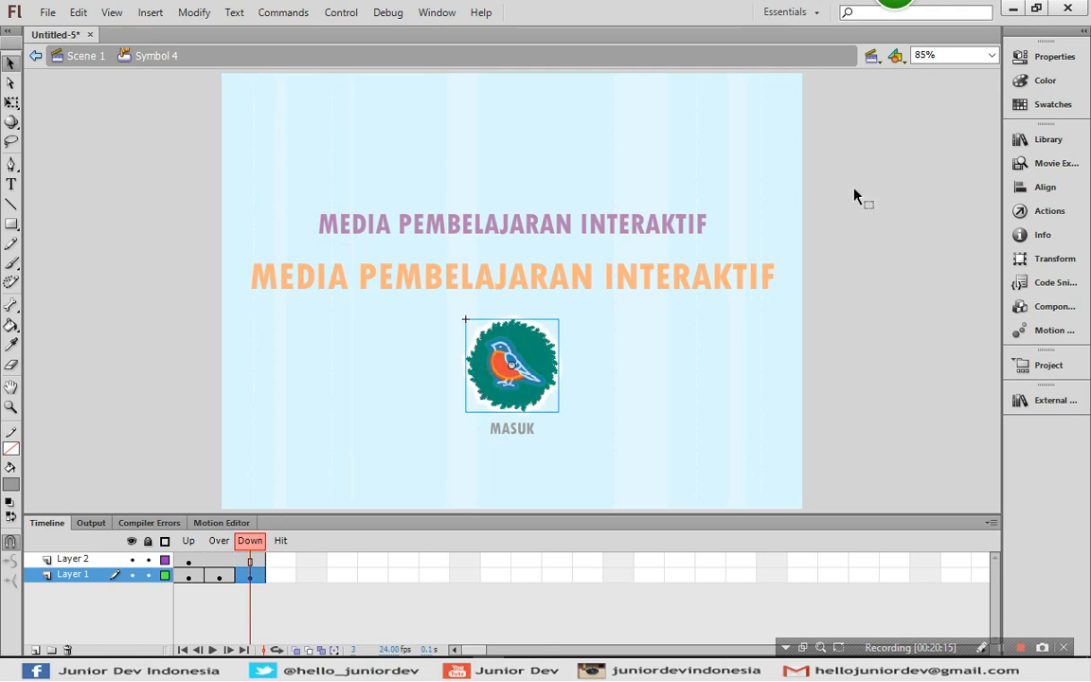
Step: Change the Down-state bird's glow color to yellow and return to Scene 1
{"action": "left_click", "coordinate": [1049, 56]}
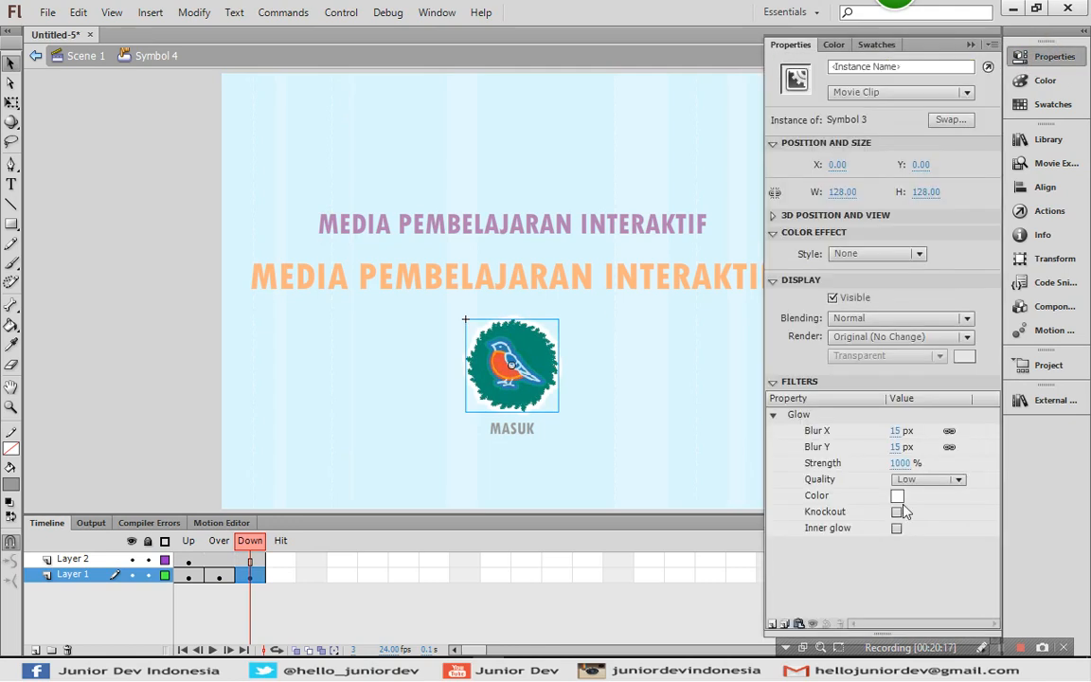
{"action": "left_click", "coordinate": [898, 499]}
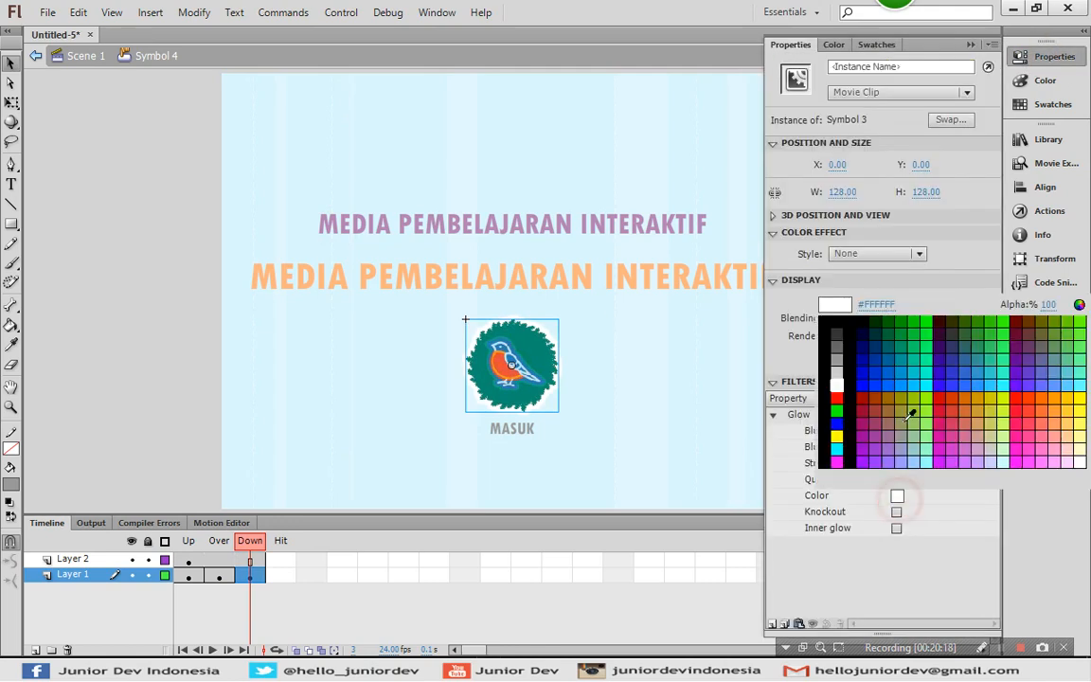
{"action": "left_click", "coordinate": [1086, 391]}
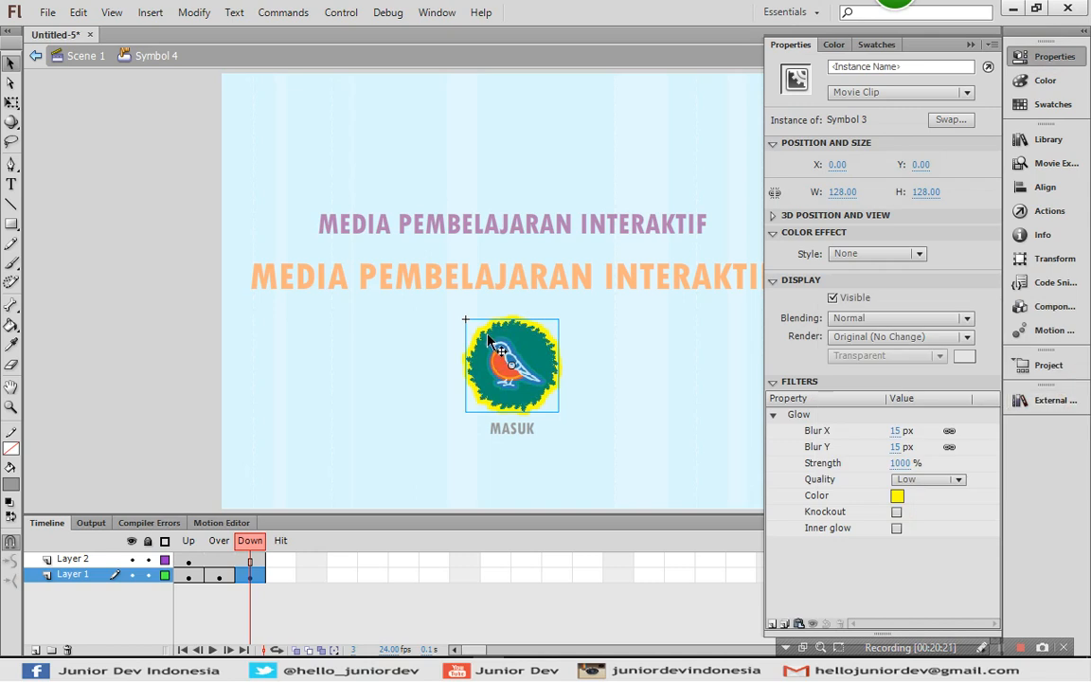
{"action": "left_click", "coordinate": [90, 336]}
{"action": "left_click", "coordinate": [85, 56]}
{"action": "left_click", "coordinate": [130, 428]}
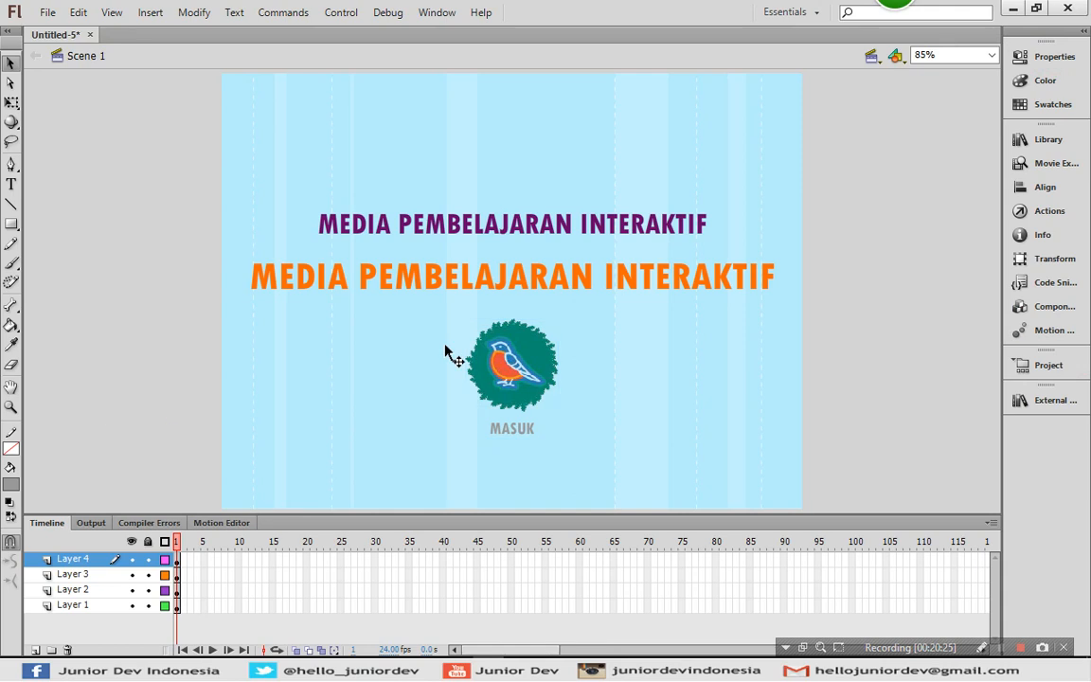
Step: Add a Drop Shadow filter to the MASUK bird button and set the shadow color to gray
{"action": "left_click", "coordinate": [514, 374]}
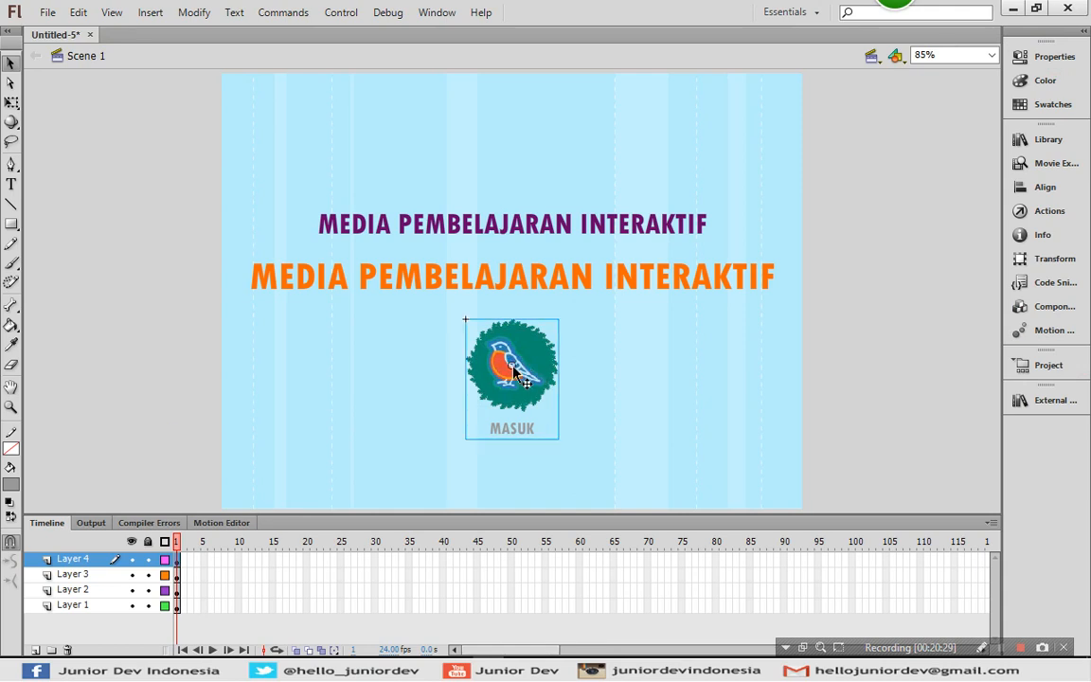
{"action": "left_click", "coordinate": [1028, 58]}
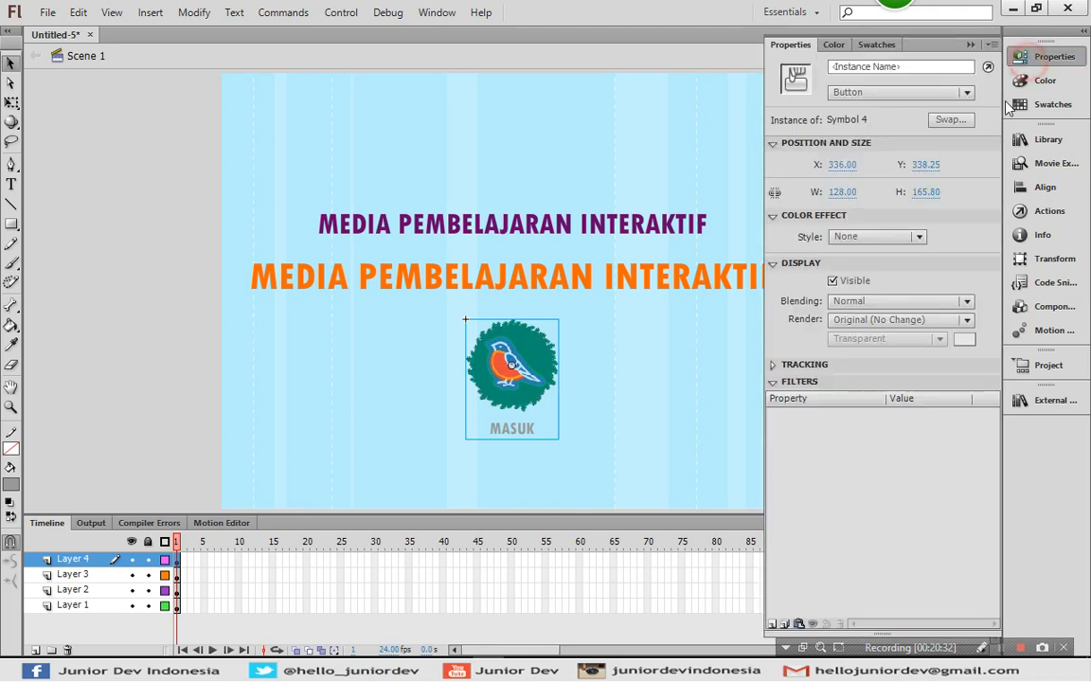
{"action": "left_click", "coordinate": [774, 626]}
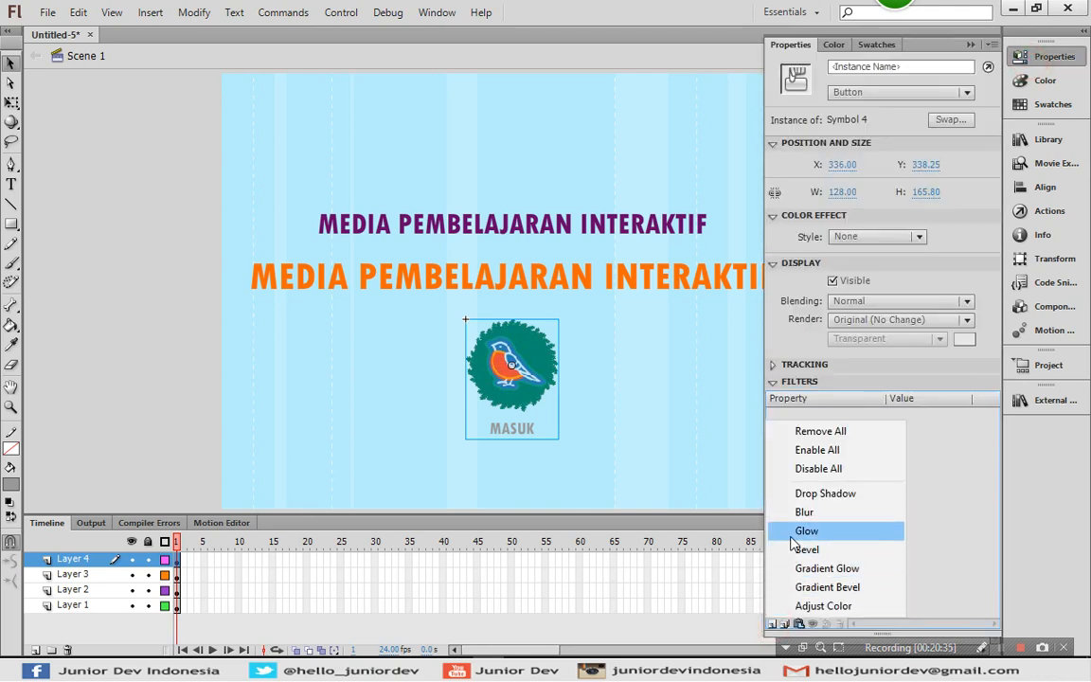
{"action": "left_click", "coordinate": [816, 493]}
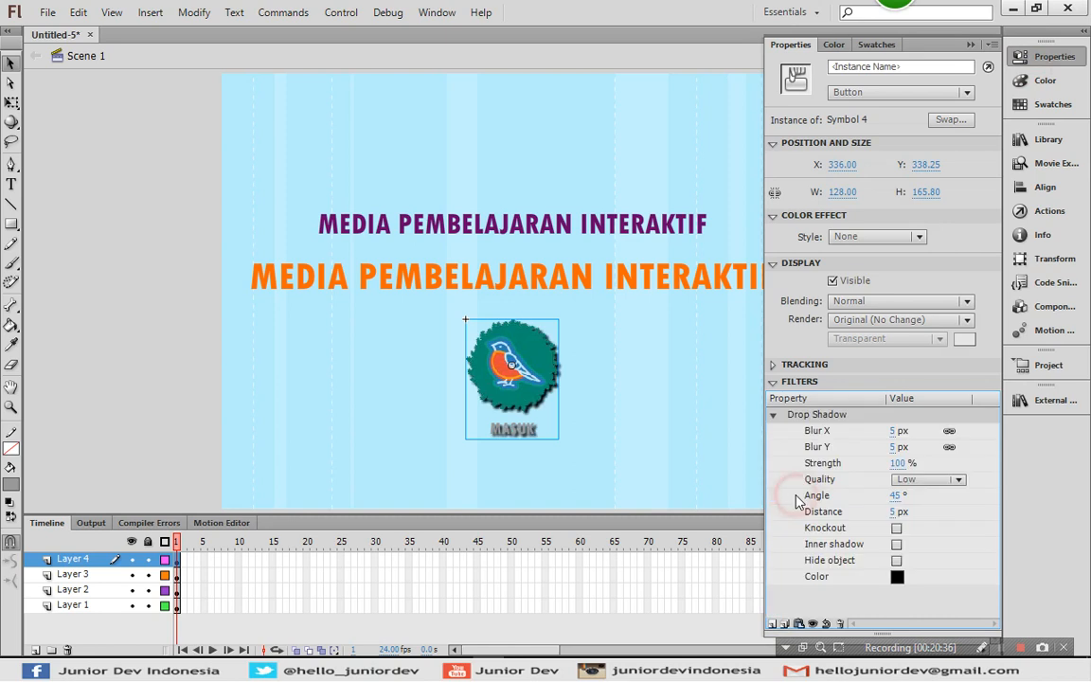
{"action": "left_click", "coordinate": [896, 578]}
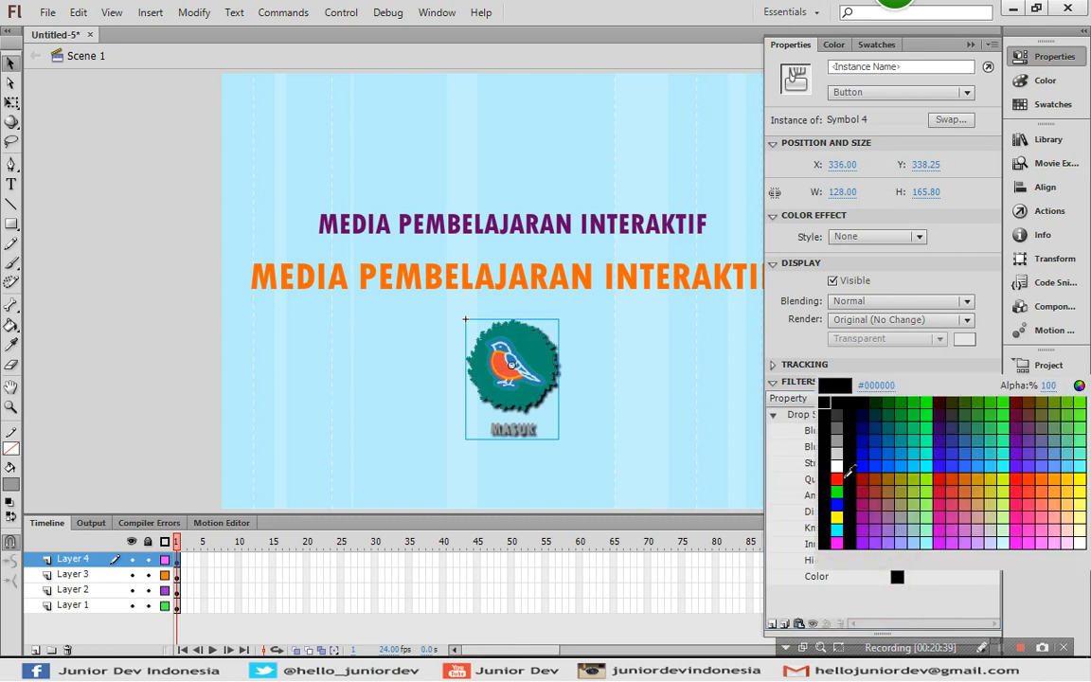
{"action": "left_click", "coordinate": [840, 434]}
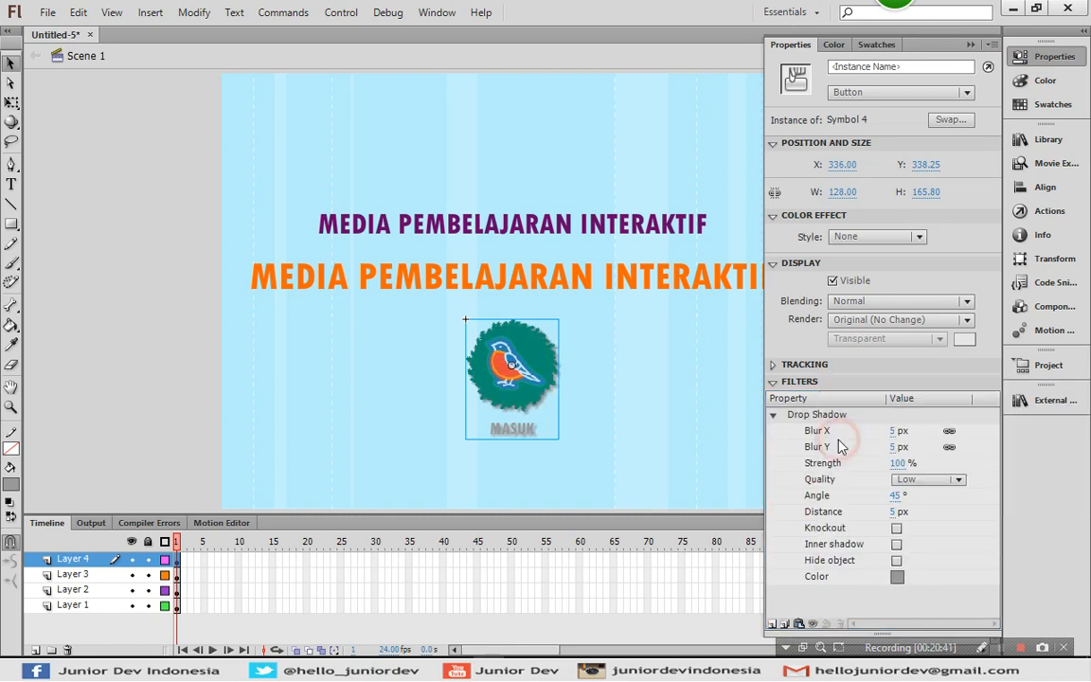
{"action": "left_click", "coordinate": [185, 395]}
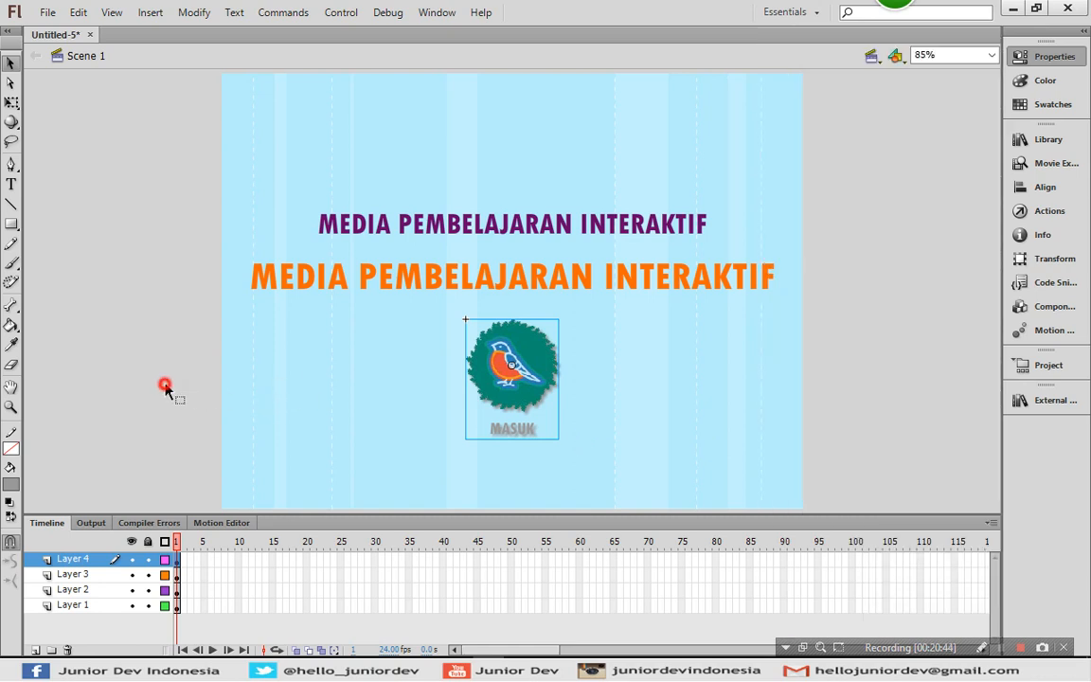
Step: Recolor the MASUK text inside the button symbol to a darker gray and return to Scene 1
{"action": "left_click", "coordinate": [524, 435]}
{"action": "double_click", "coordinate": [523, 434]}
{"action": "left_click", "coordinate": [516, 435]}
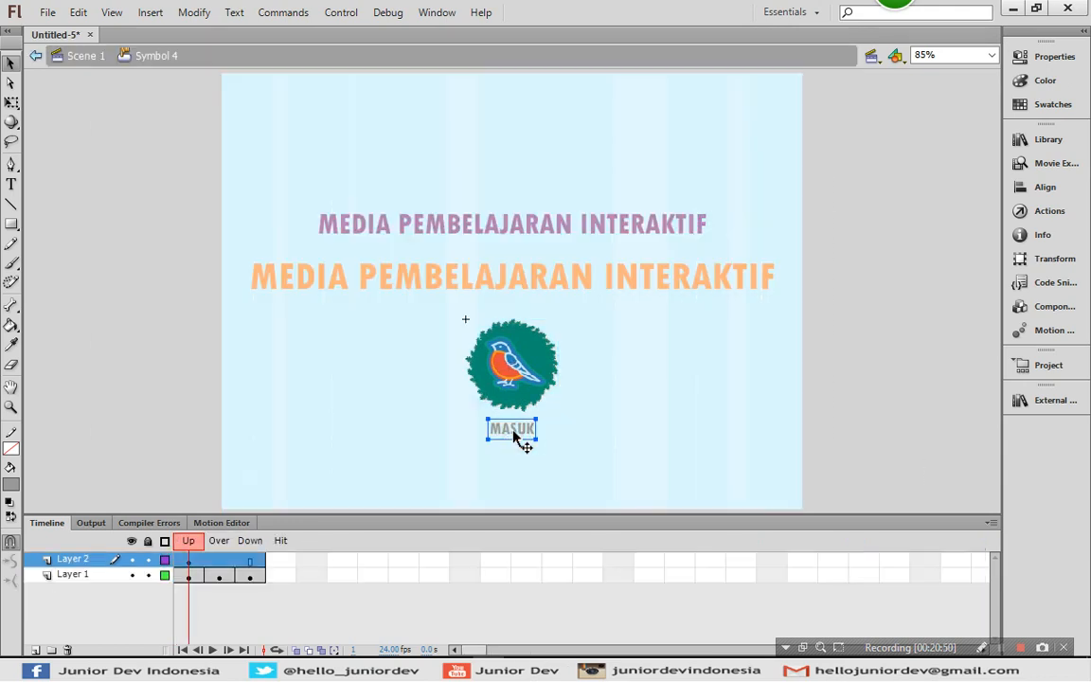
{"action": "left_click", "coordinate": [13, 480]}
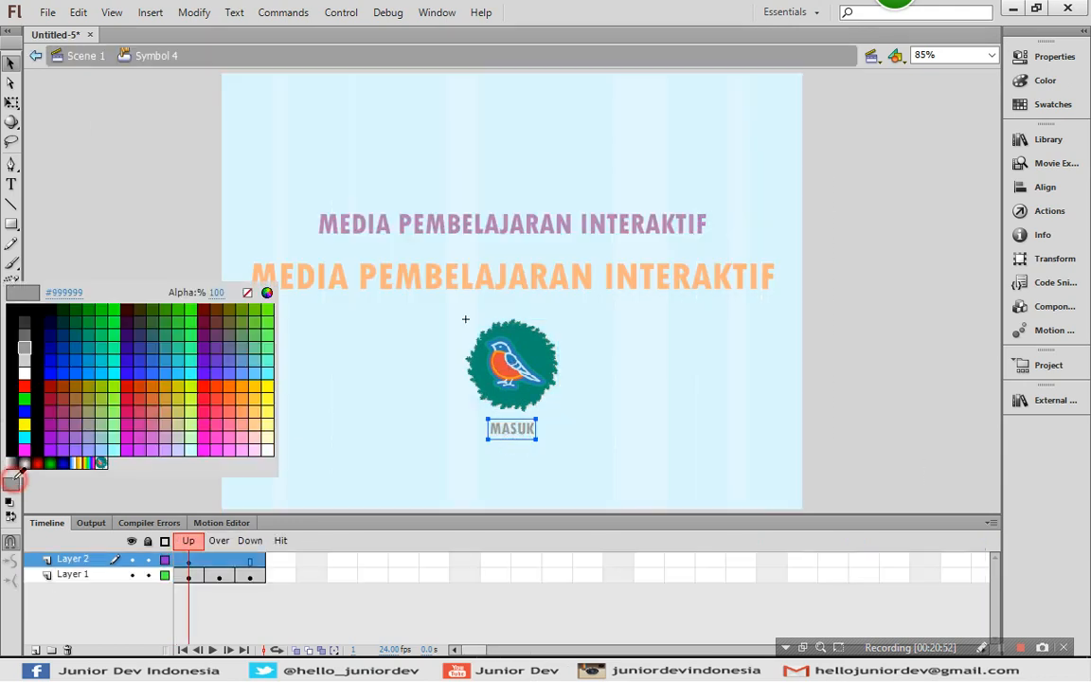
{"action": "left_click", "coordinate": [29, 327]}
{"action": "double_click", "coordinate": [104, 353]}
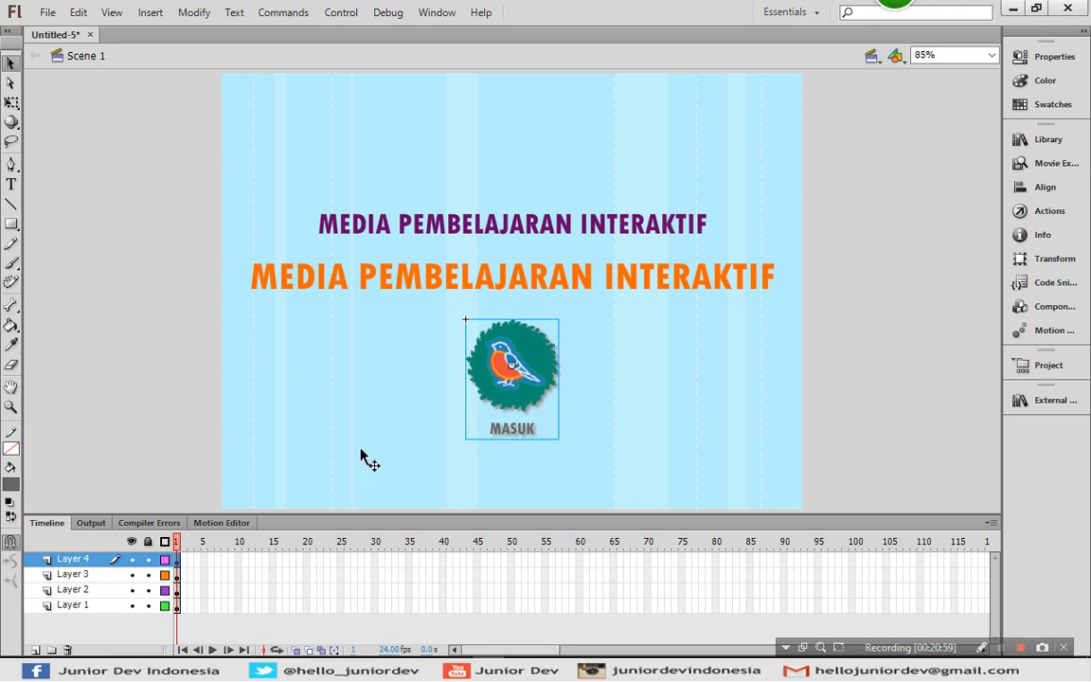
{"action": "left_click", "coordinate": [873, 339]}
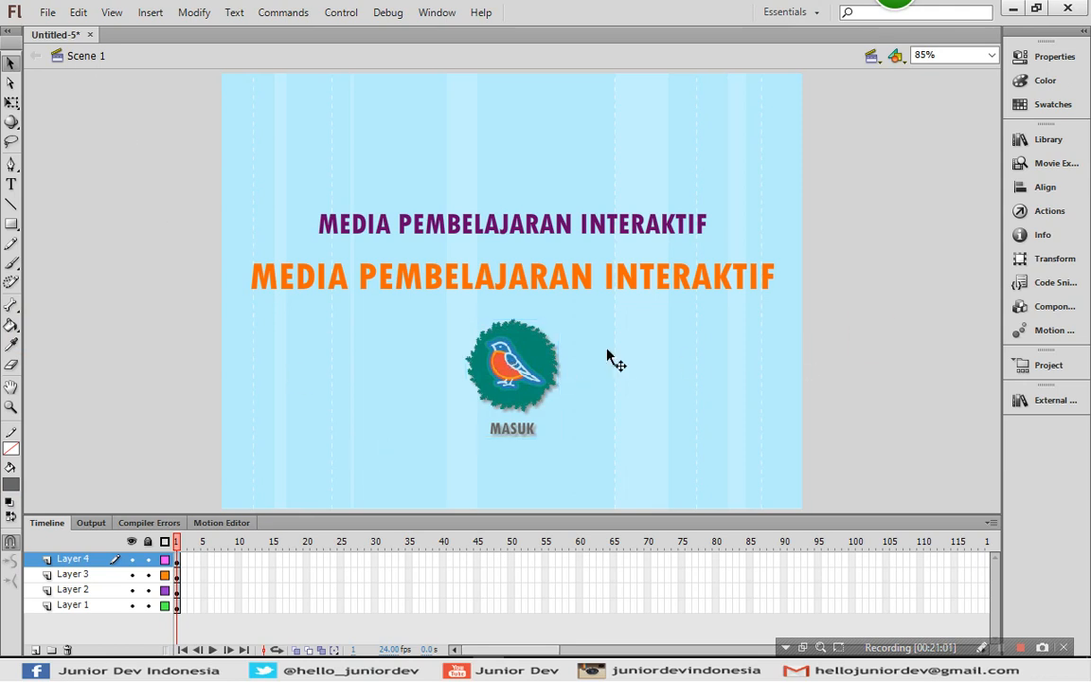
Step: Convert both titles and the MASUK bird button together into one Movie Clip symbol
{"action": "left_click", "coordinate": [507, 239]}
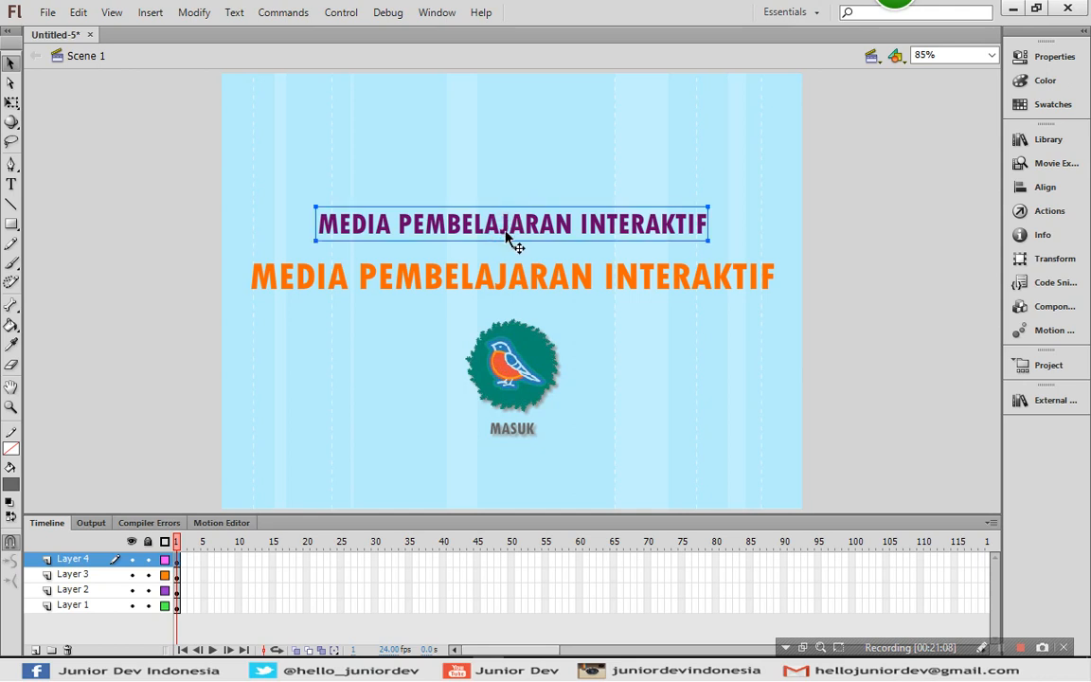
{"action": "left_click", "coordinate": [509, 281], "text": "shift"}
{"action": "left_click", "coordinate": [520, 363], "text": "shift"}
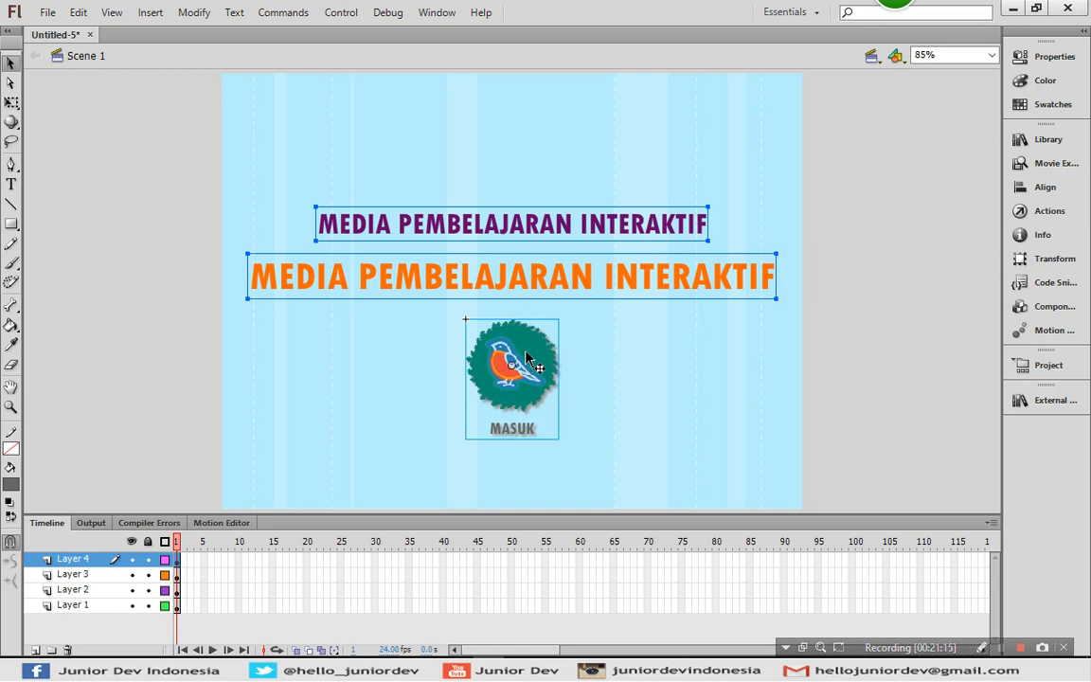
{"action": "right_click", "coordinate": [526, 357]}
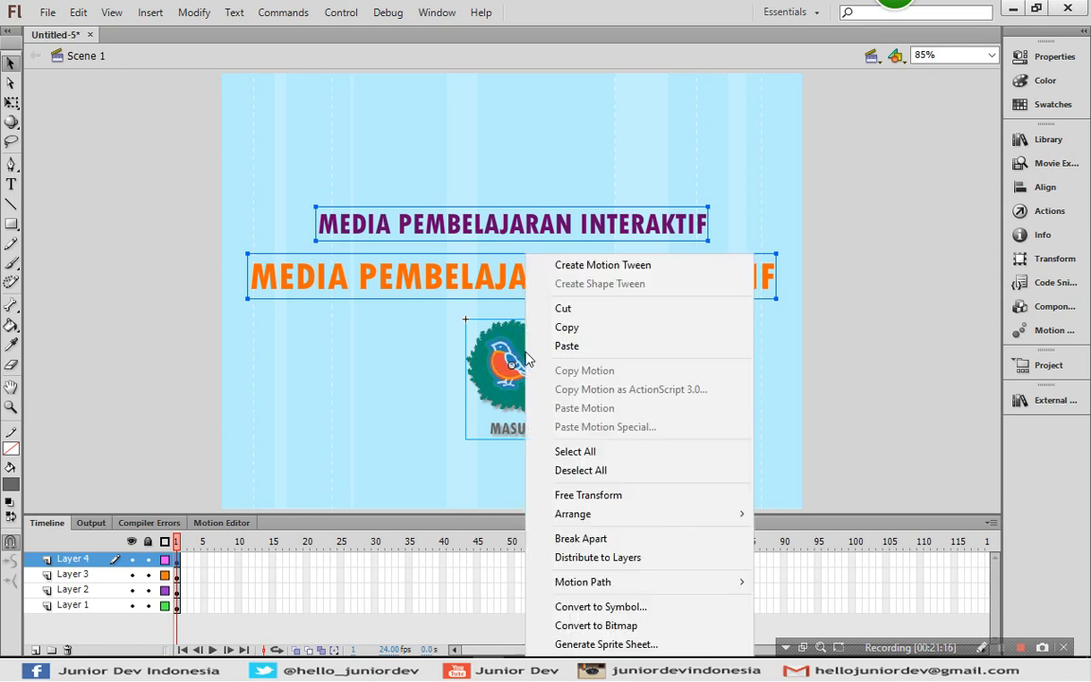
{"action": "left_click", "coordinate": [593, 606]}
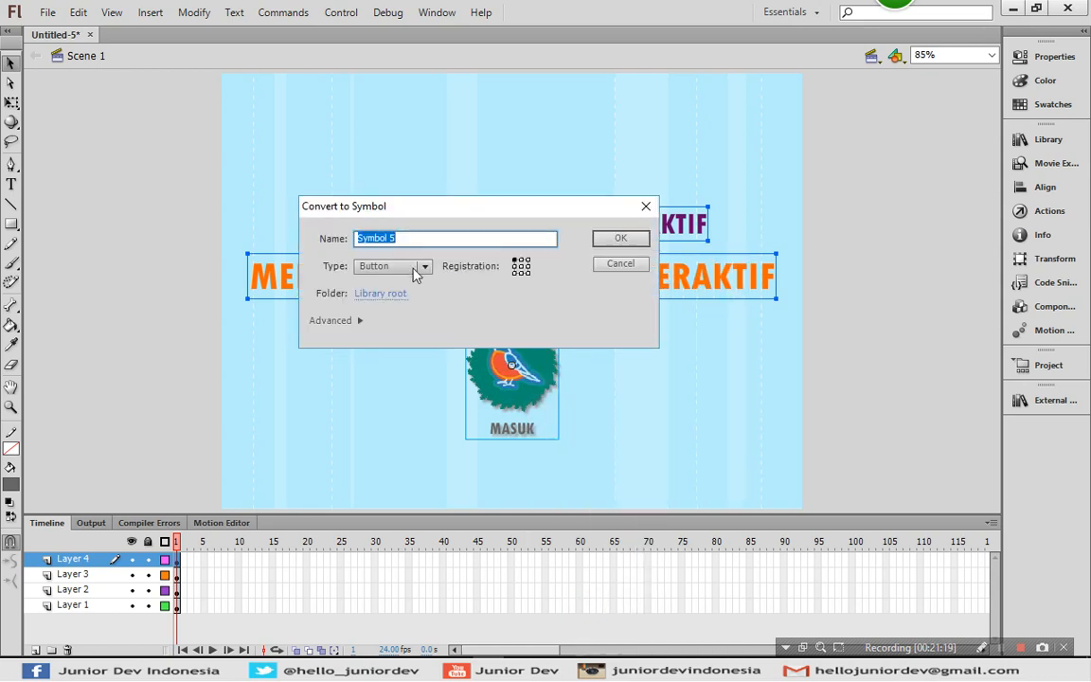
{"action": "left_click", "coordinate": [417, 266]}
{"action": "left_click", "coordinate": [407, 281]}
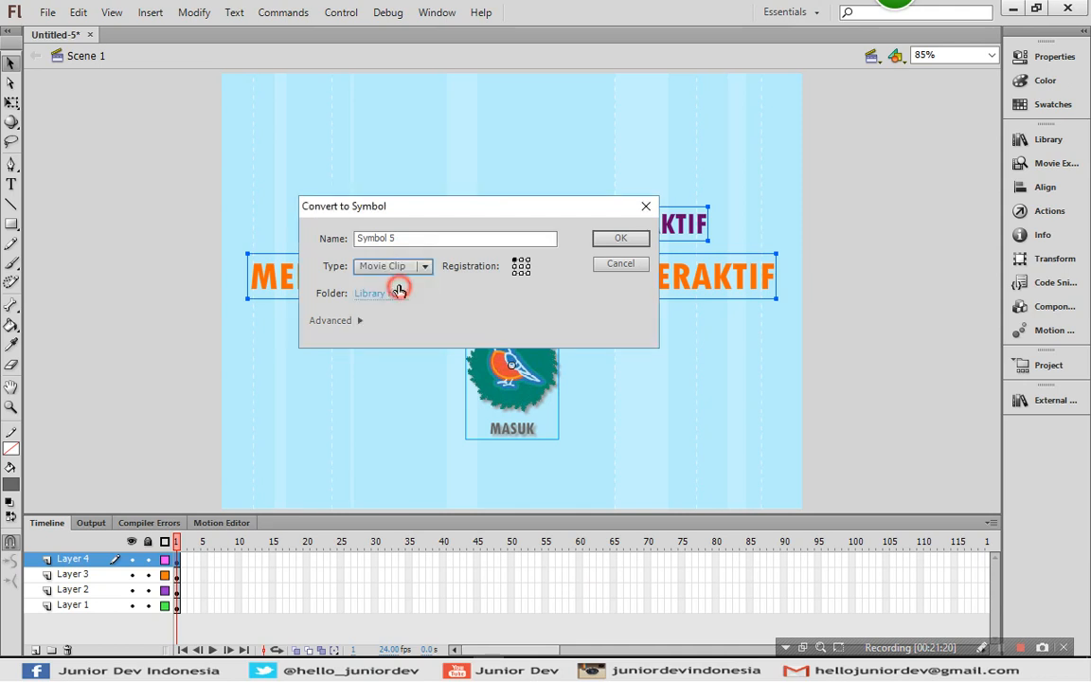
{"action": "left_click", "coordinate": [620, 237]}
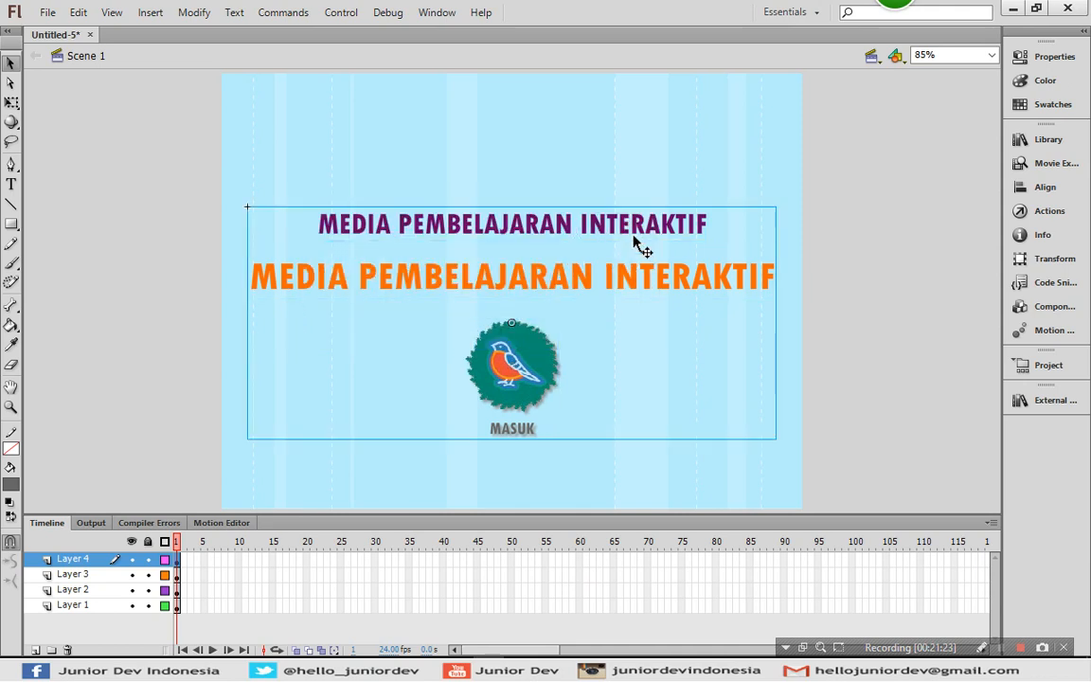
Step: Inside the new movie clip, move the bird button onto a new layer above the titles, keeping its position
{"action": "double_click", "coordinate": [540, 280]}
{"action": "left_click", "coordinate": [183, 569]}
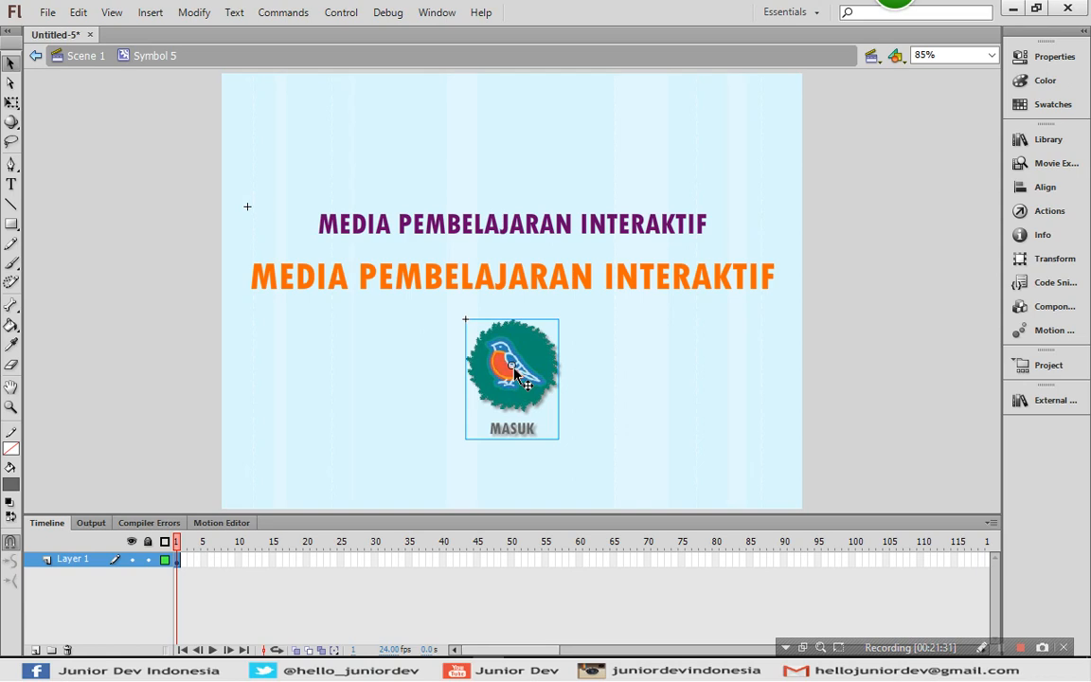
{"action": "key", "text": "ctrl+x"}
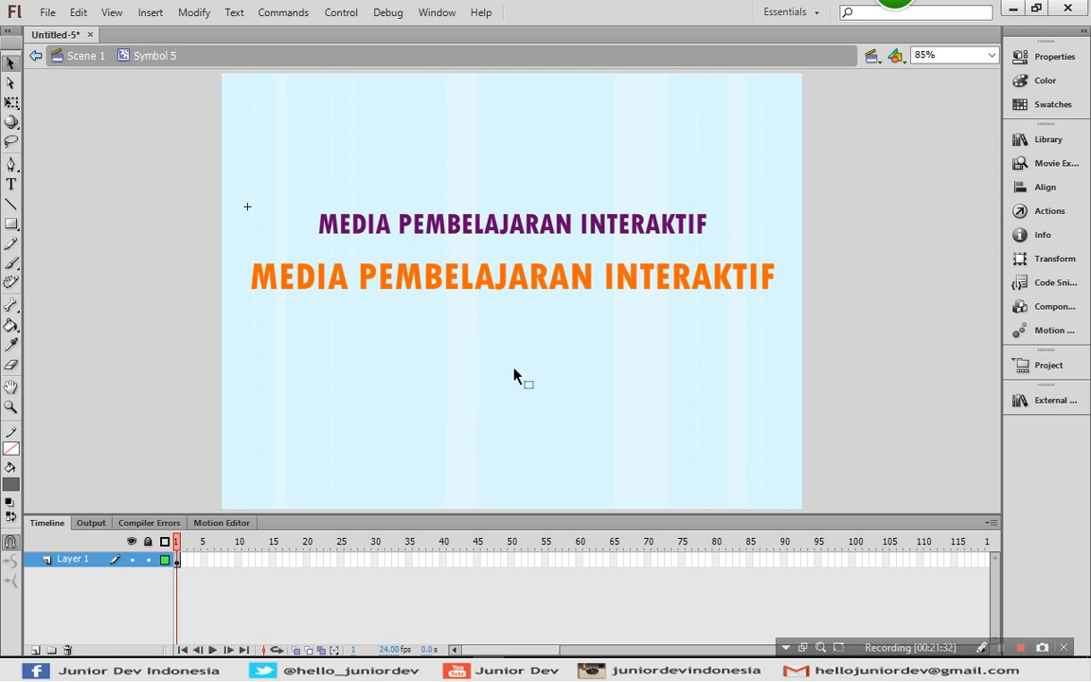
{"action": "left_click", "coordinate": [36, 649]}
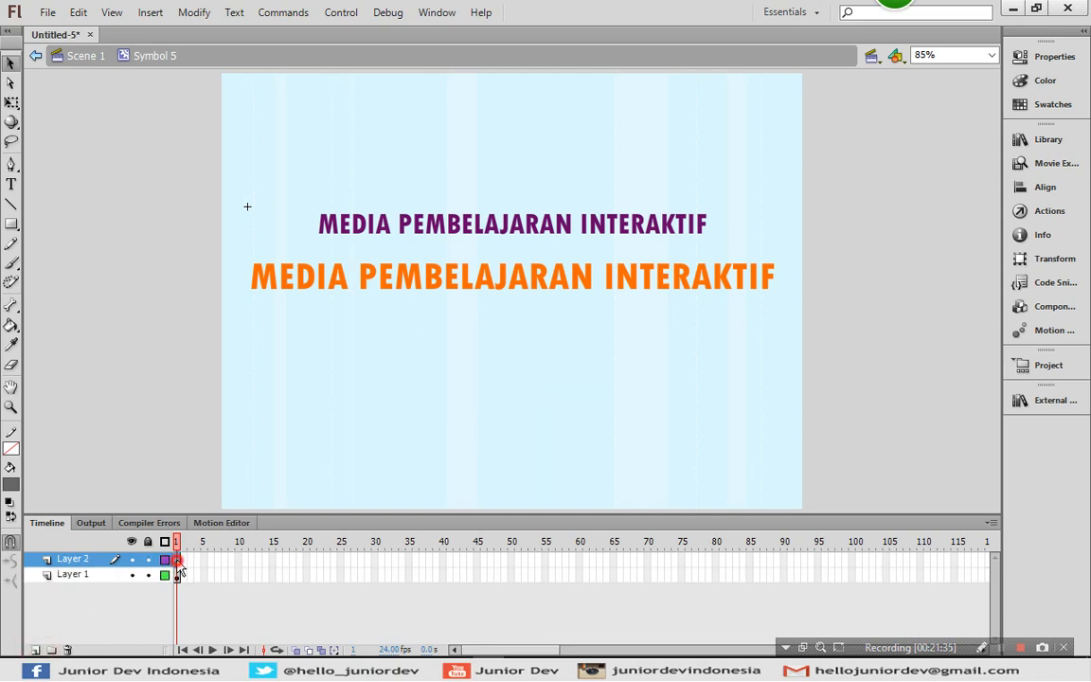
{"action": "right_click", "coordinate": [157, 338]}
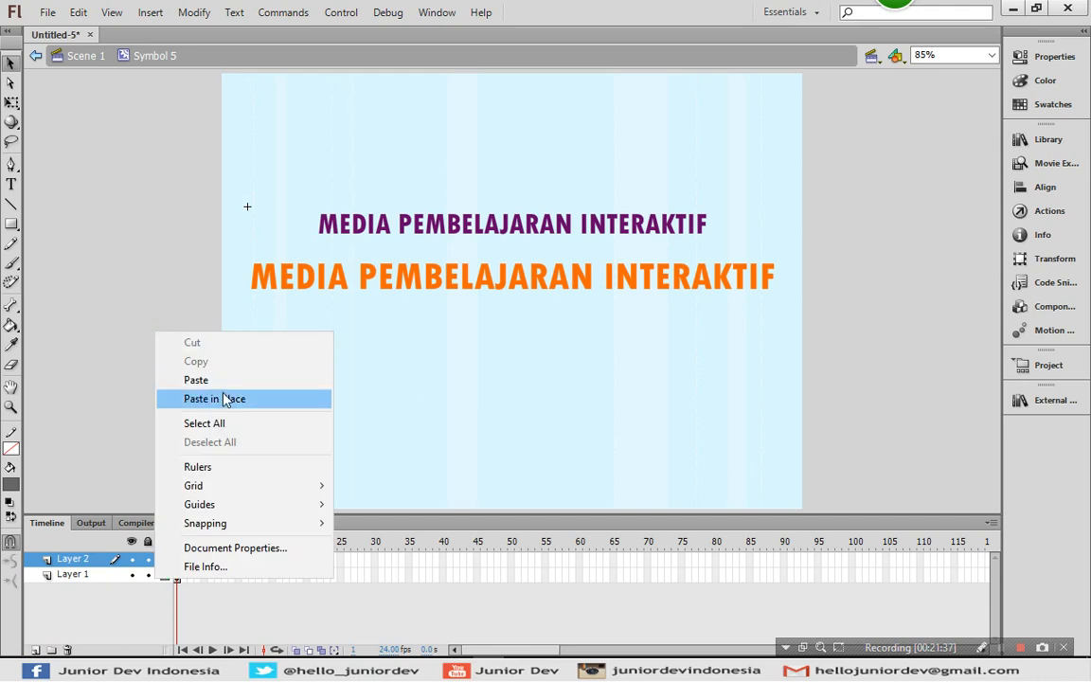
{"action": "left_click", "coordinate": [224, 398]}
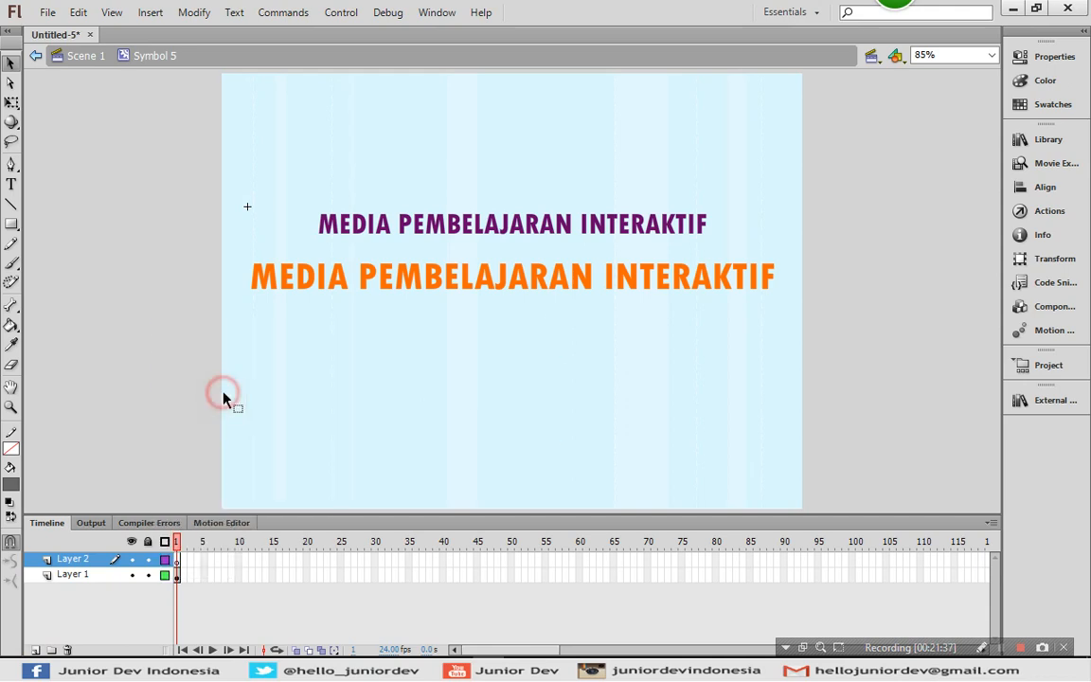
Step: Replace the orange title's text with MENGENAL BINATANG
{"action": "left_click", "coordinate": [466, 286]}
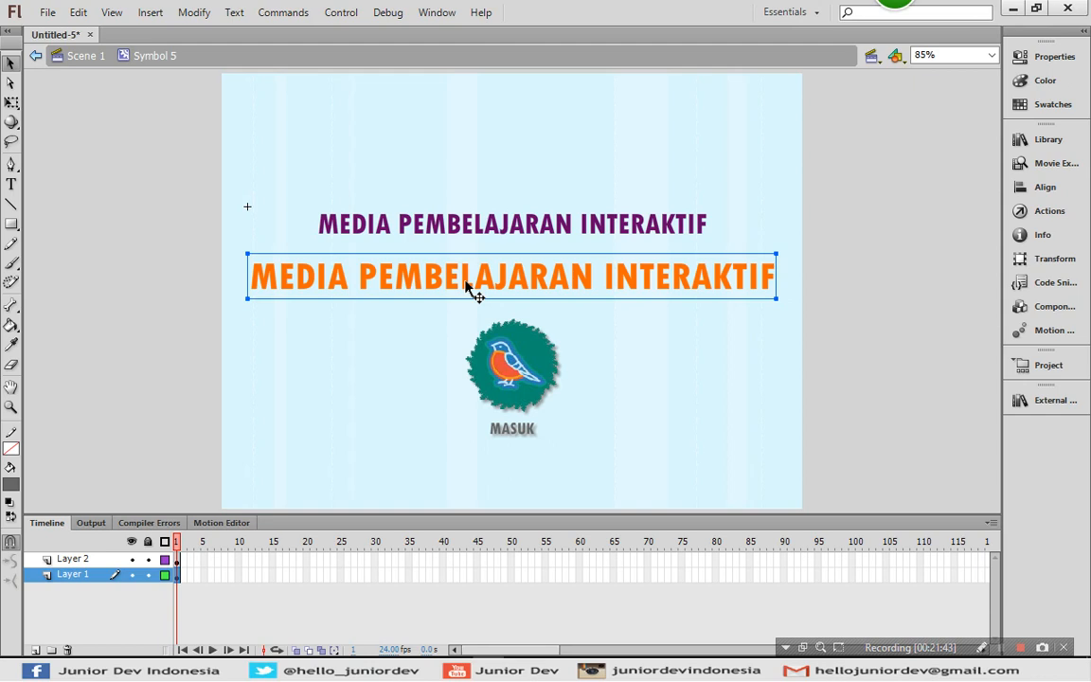
{"action": "double_click", "coordinate": [465, 285]}
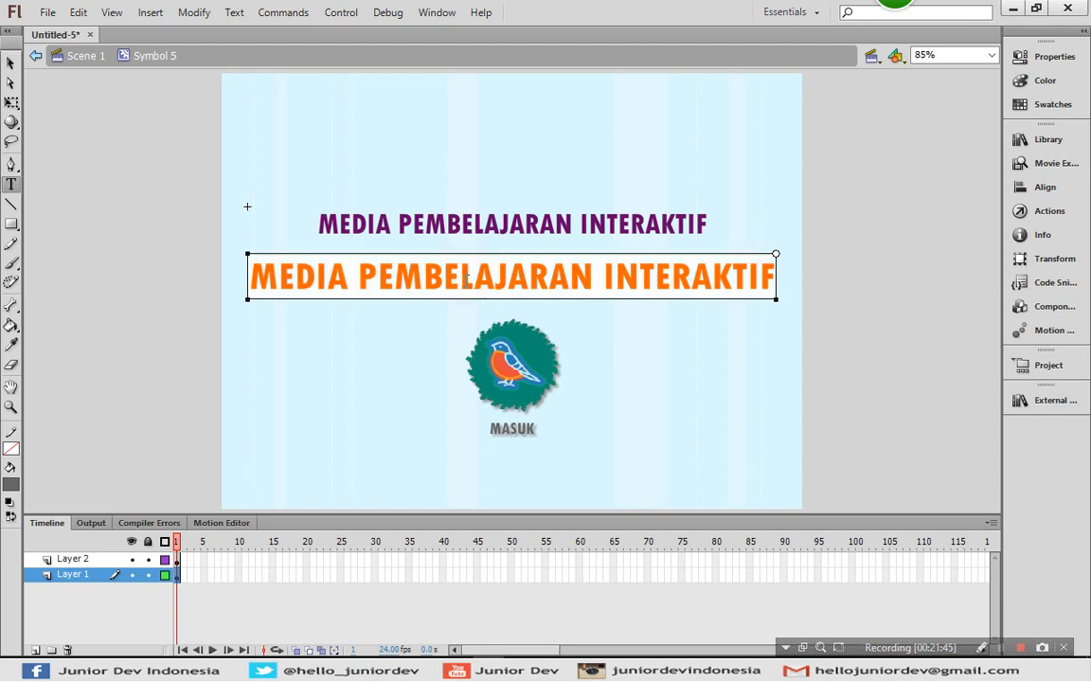
{"action": "key", "text": "ctrl+a"}
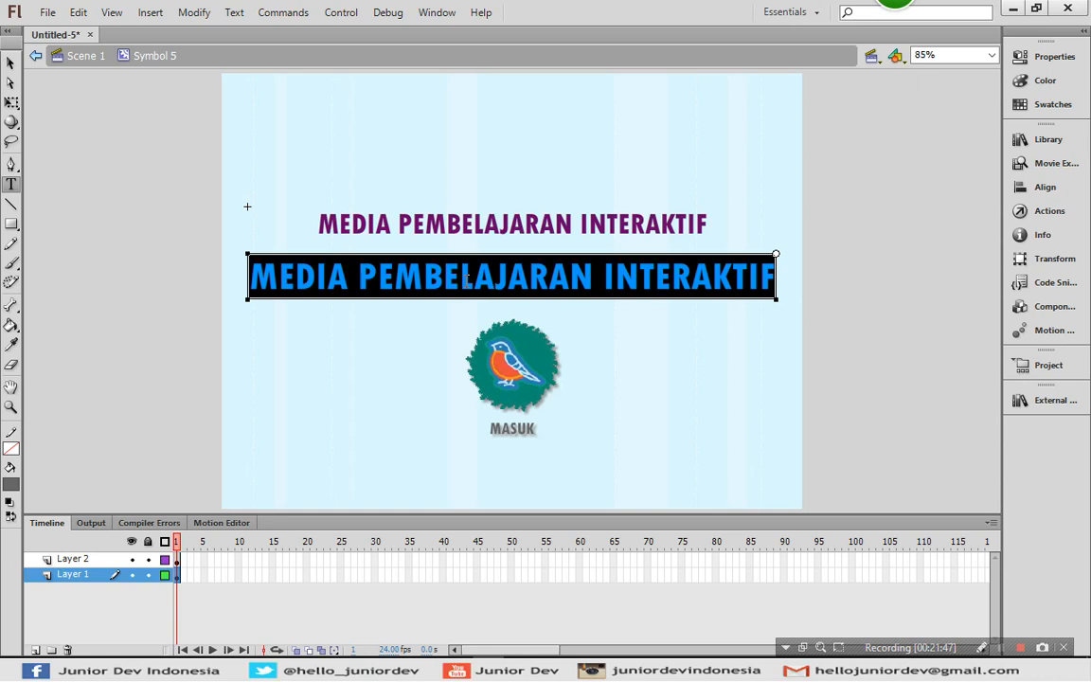
{"action": "type", "text": "MENGENAL"}
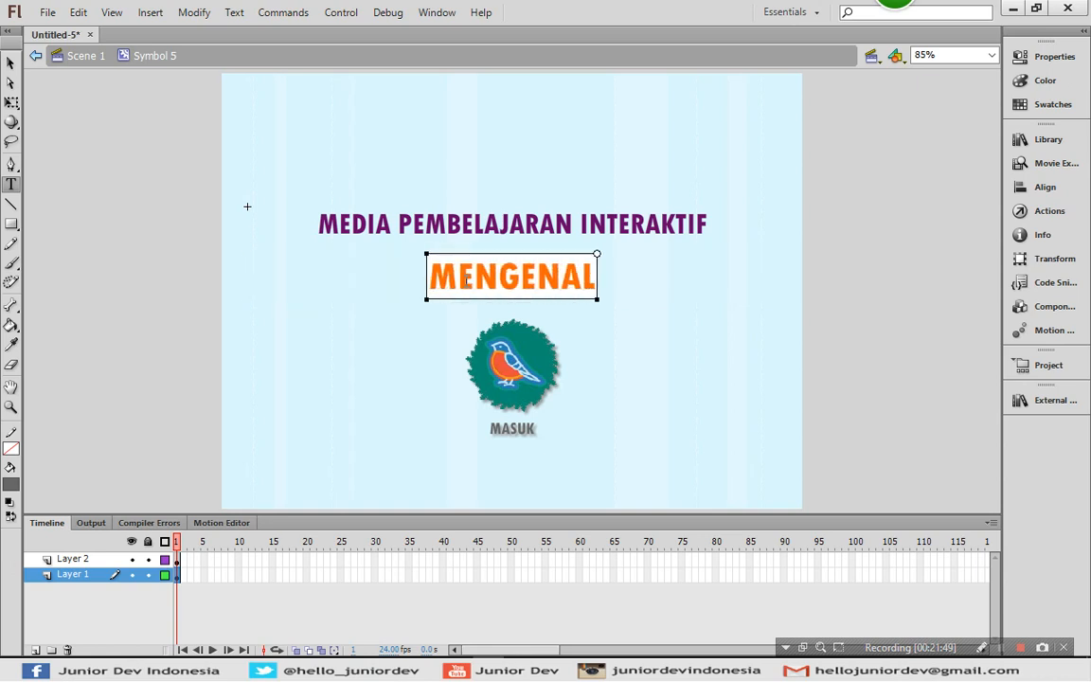
{"action": "type", "text": " BINATANG"}
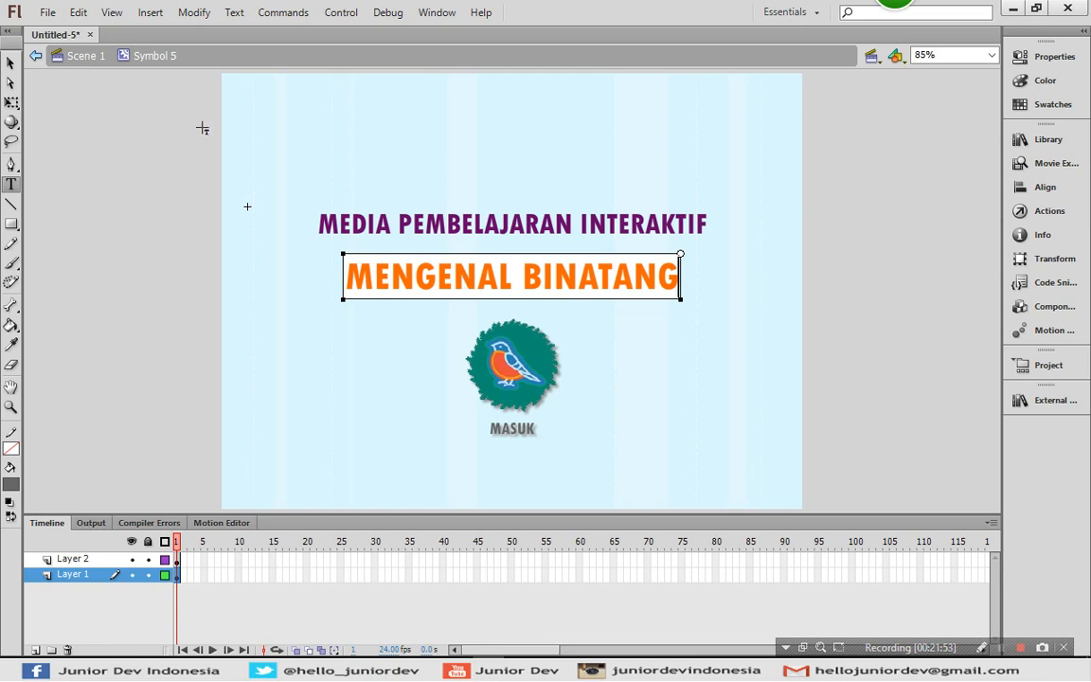
{"action": "left_click", "coordinate": [11, 62]}
{"action": "left_click", "coordinate": [122, 248]}
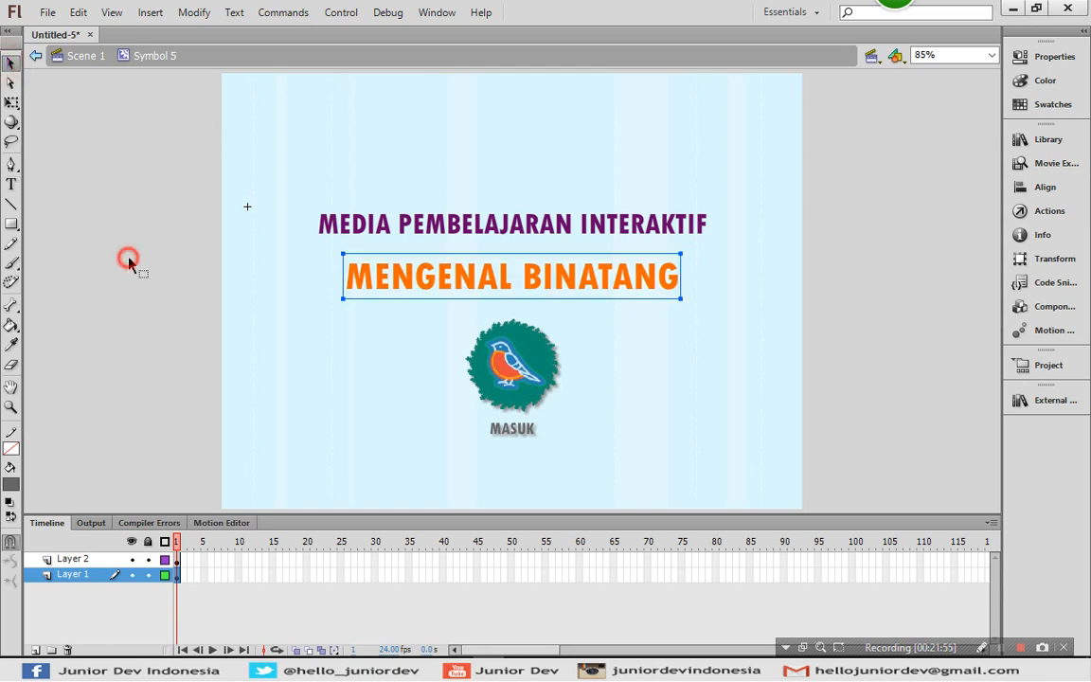
Step: Move the MENGENAL BINATANG title onto a new layer between the button and purple title layers, keeping its position
{"action": "left_click", "coordinate": [431, 295]}
{"action": "key", "text": "Delete"}
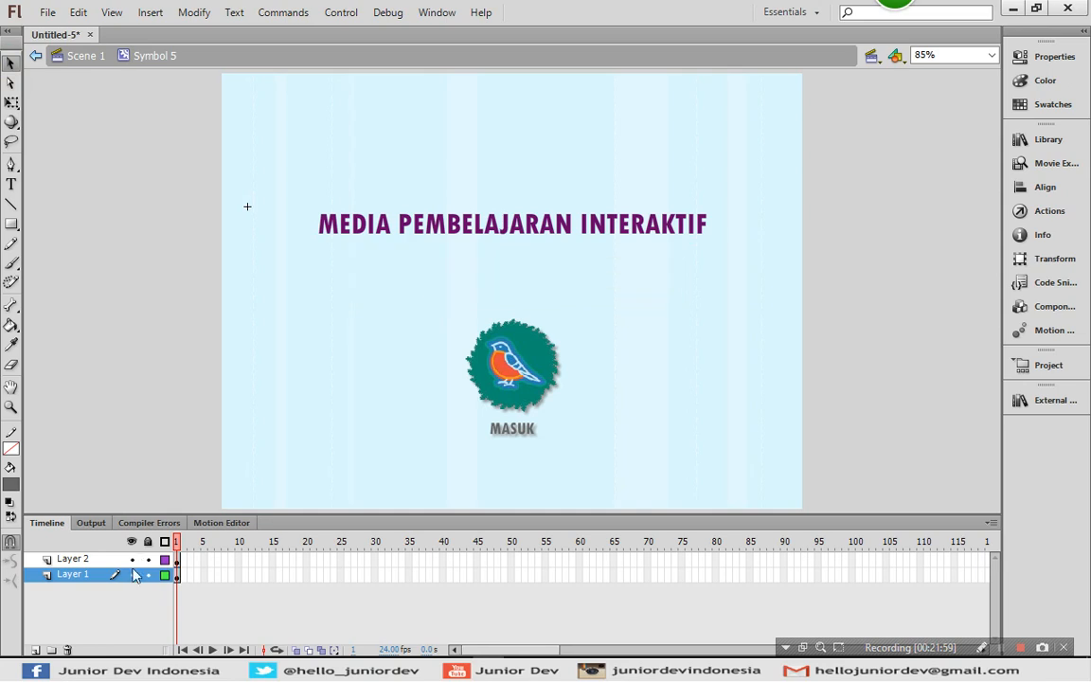
{"action": "left_click", "coordinate": [34, 650]}
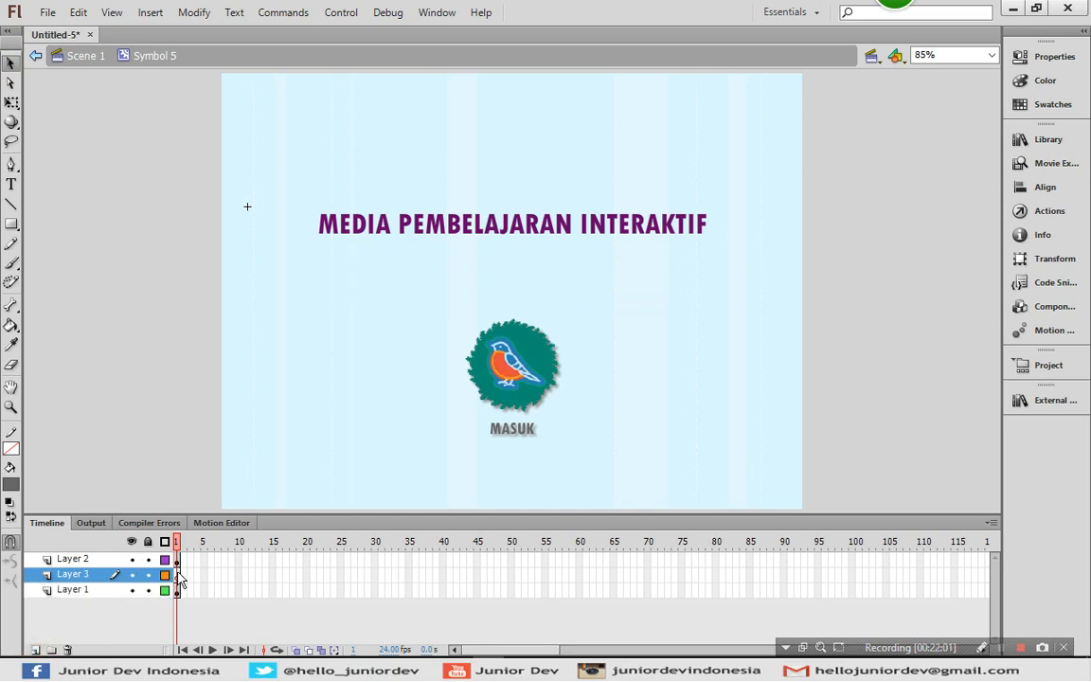
{"action": "right_click", "coordinate": [164, 220]}
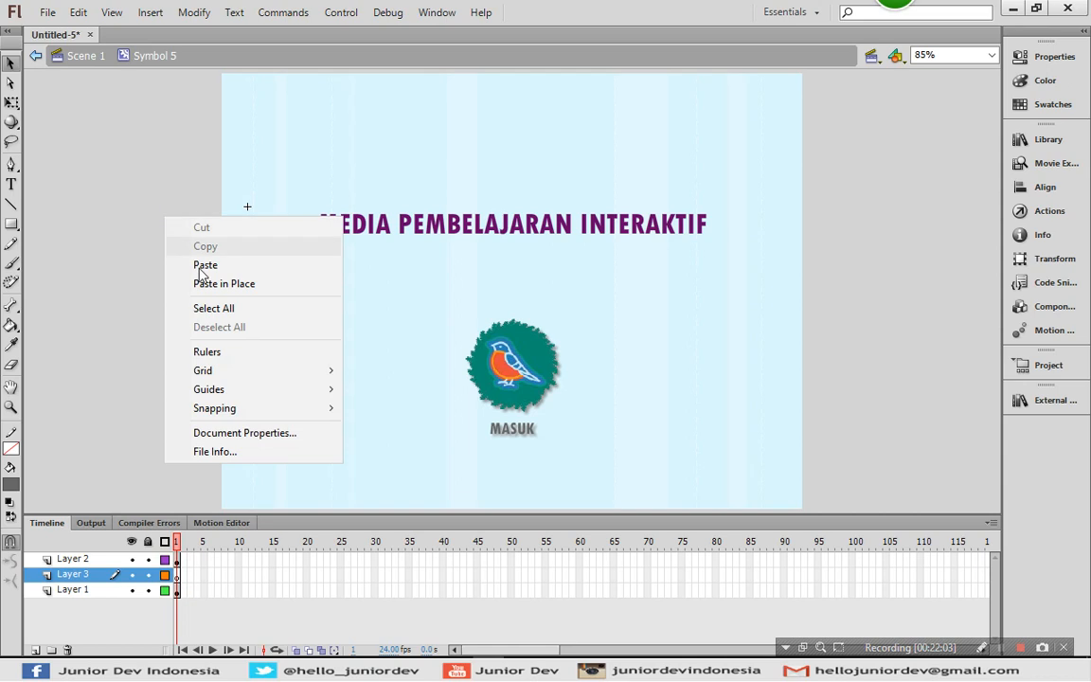
{"action": "left_click", "coordinate": [203, 283]}
{"action": "left_click", "coordinate": [164, 250]}
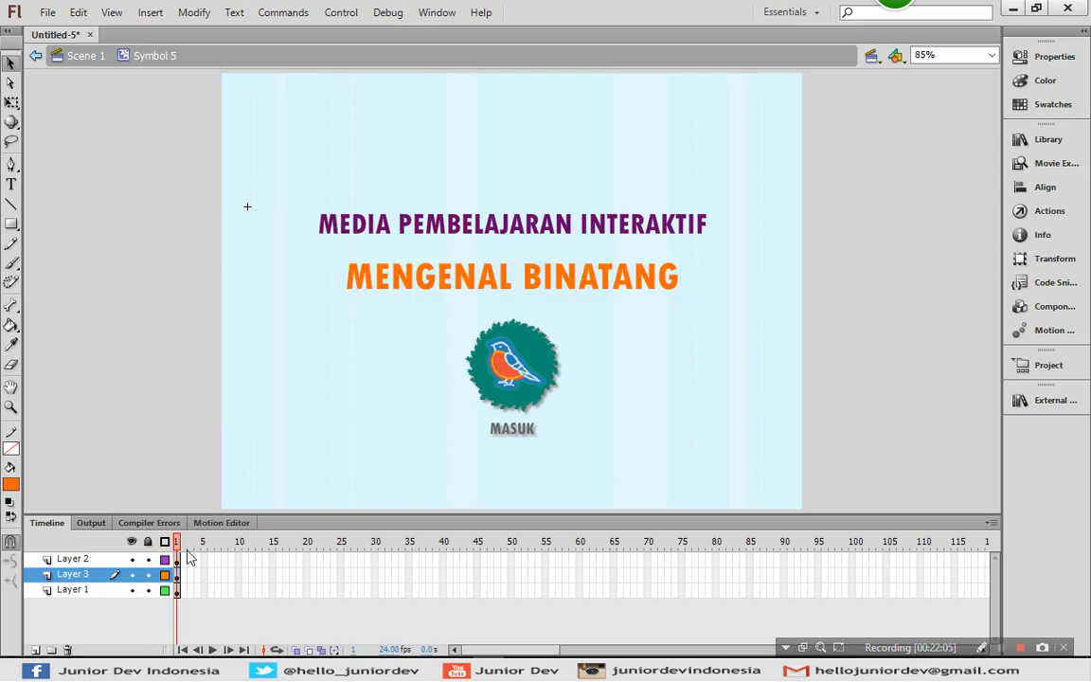
{"action": "left_click", "coordinate": [180, 559]}
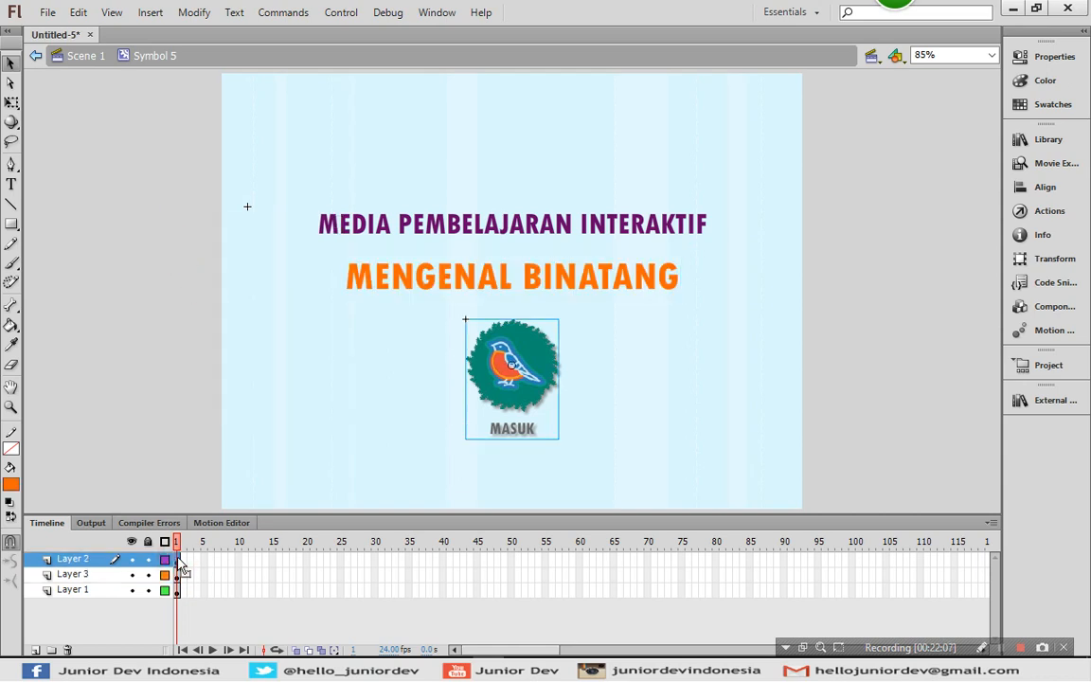
{"action": "left_click", "coordinate": [178, 575]}
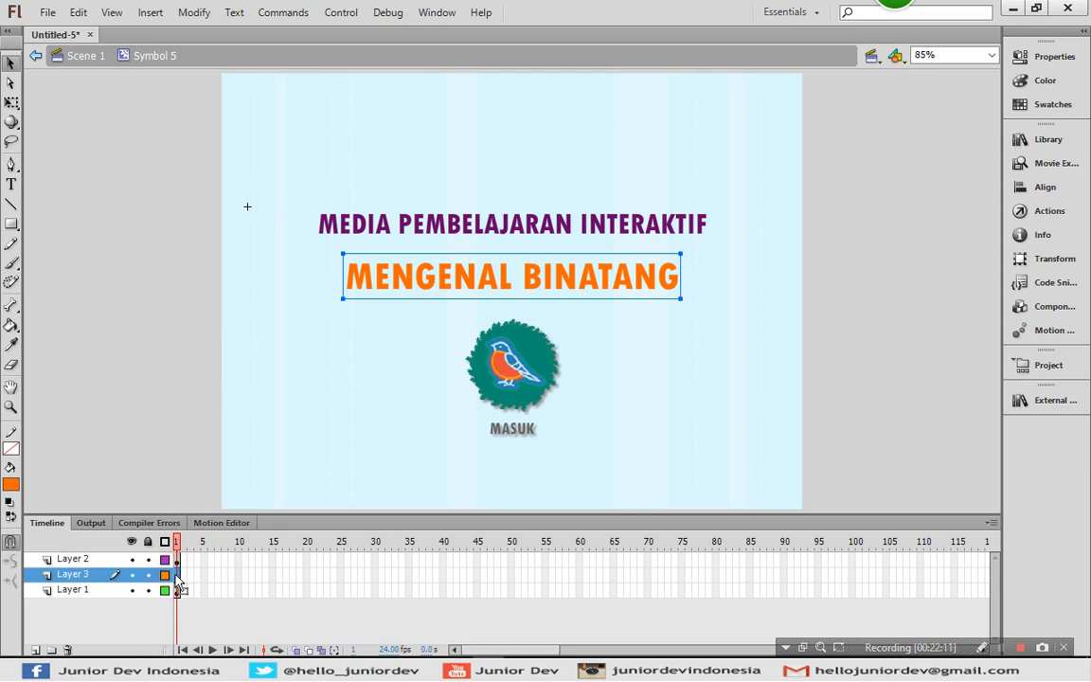
{"action": "left_click", "coordinate": [178, 590]}
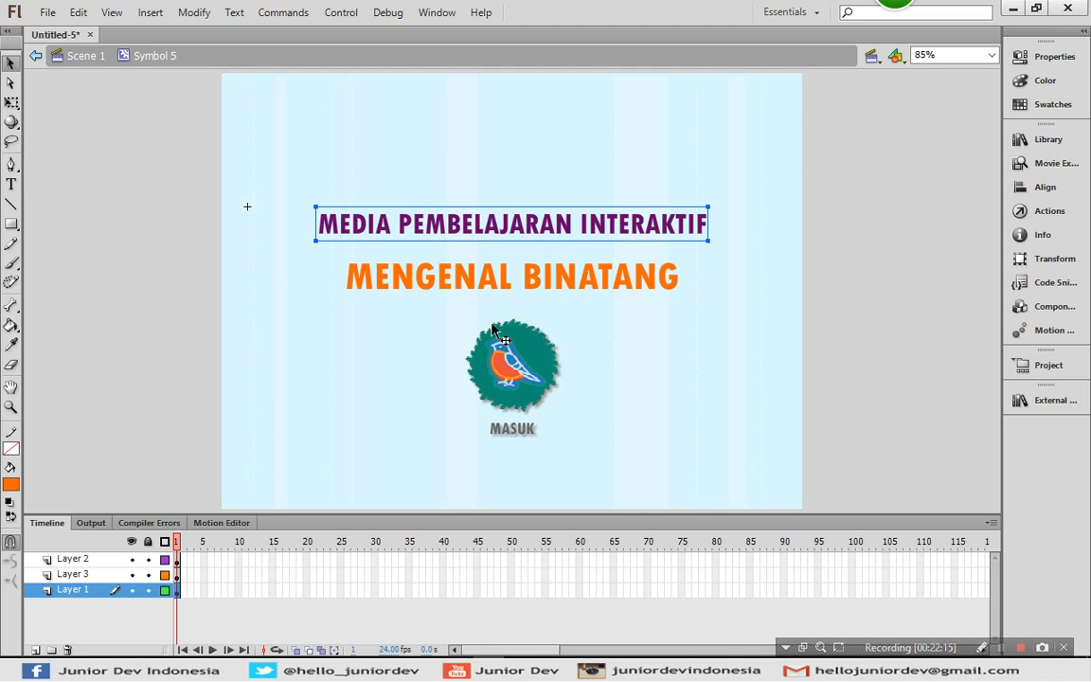
{"action": "right_click", "coordinate": [177, 591]}
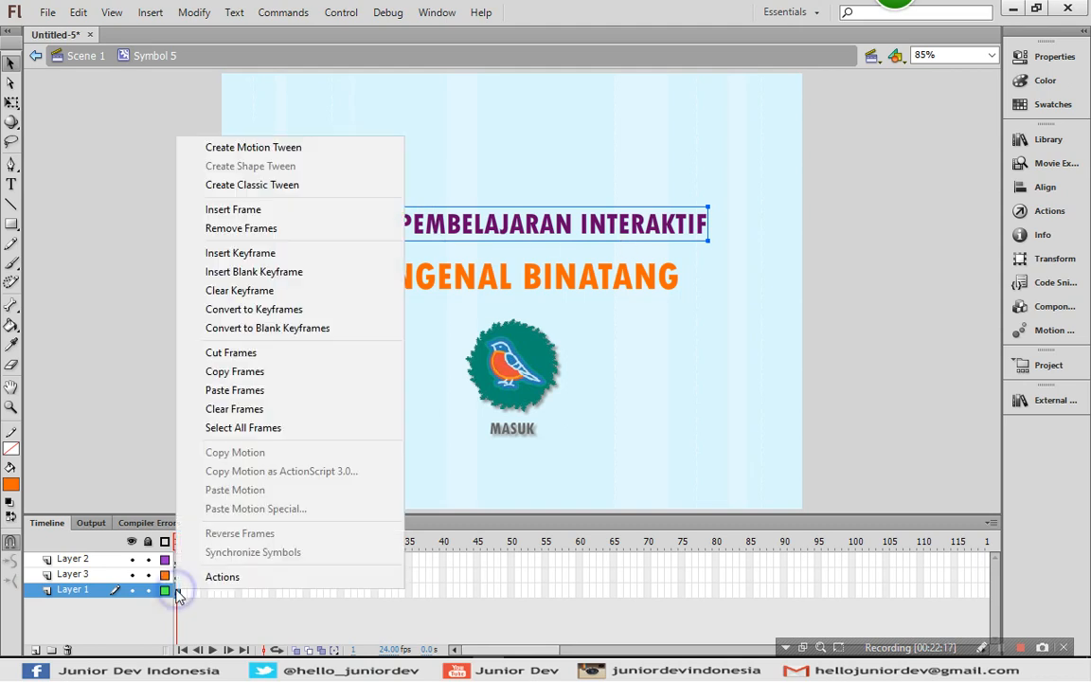
{"action": "left_click", "coordinate": [538, 230]}
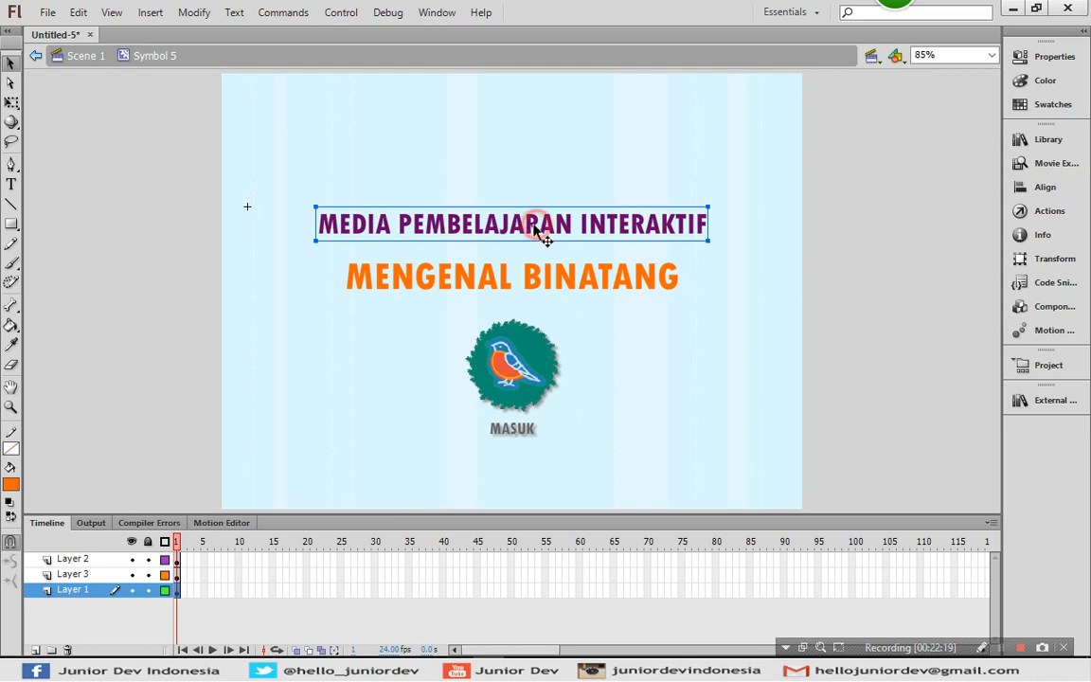
{"action": "right_click", "coordinate": [536, 230]}
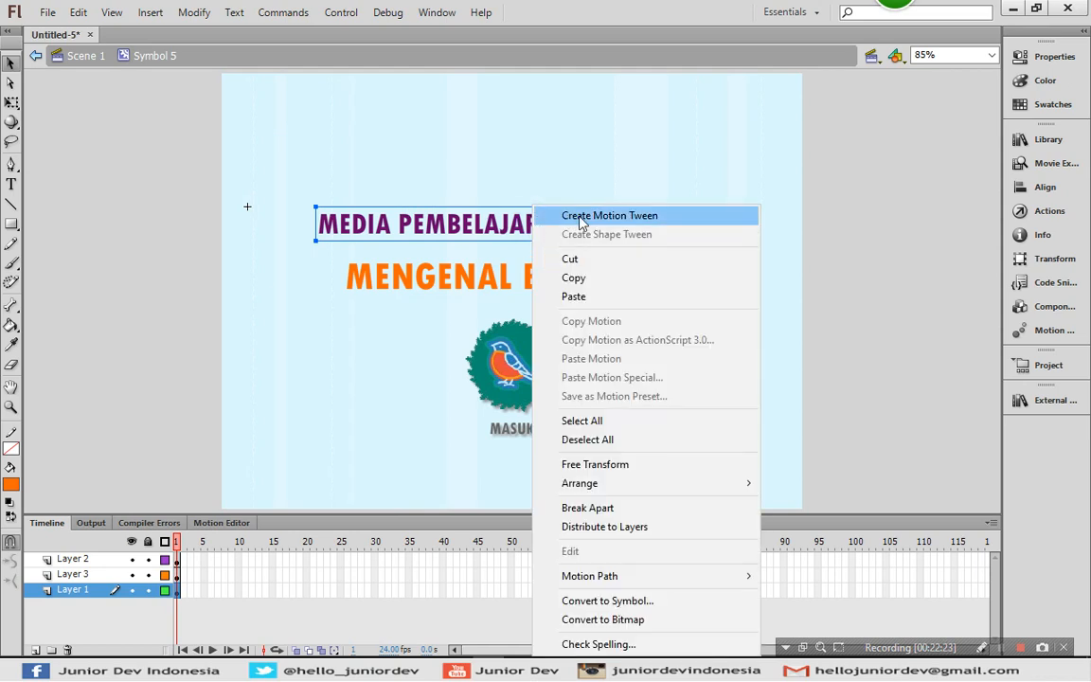
{"action": "left_click", "coordinate": [521, 235]}
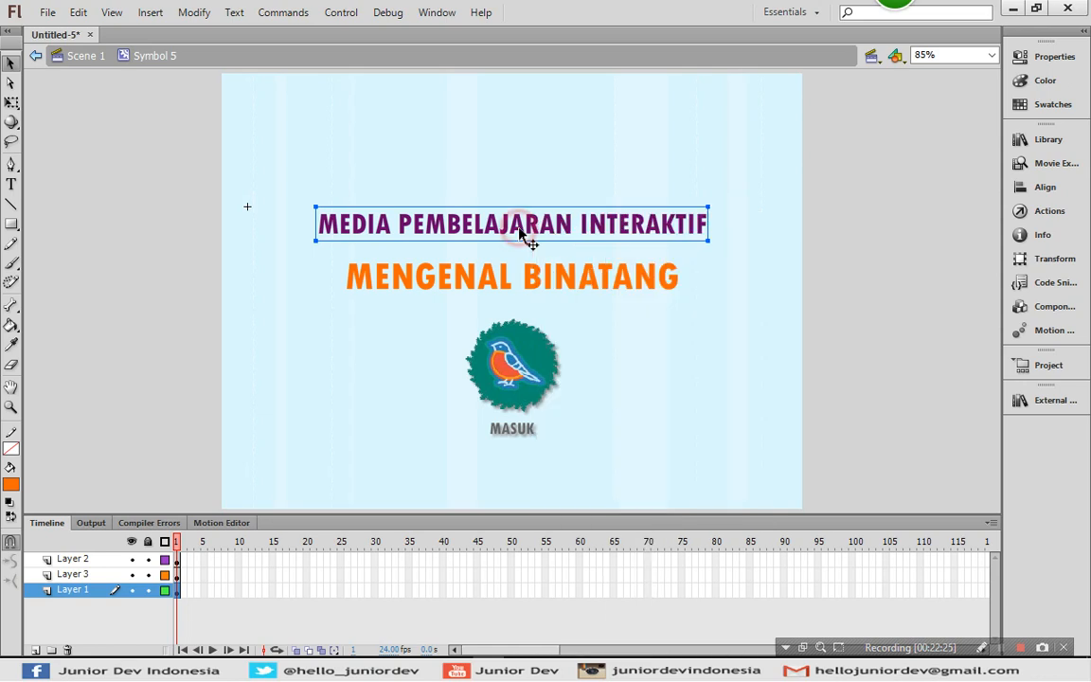
Step: Preview the default motion presets, including bounce-in-3D, fly-in-bottom, fly-in-blur-top and fly-in-blur-left
{"action": "left_click", "coordinate": [1036, 333]}
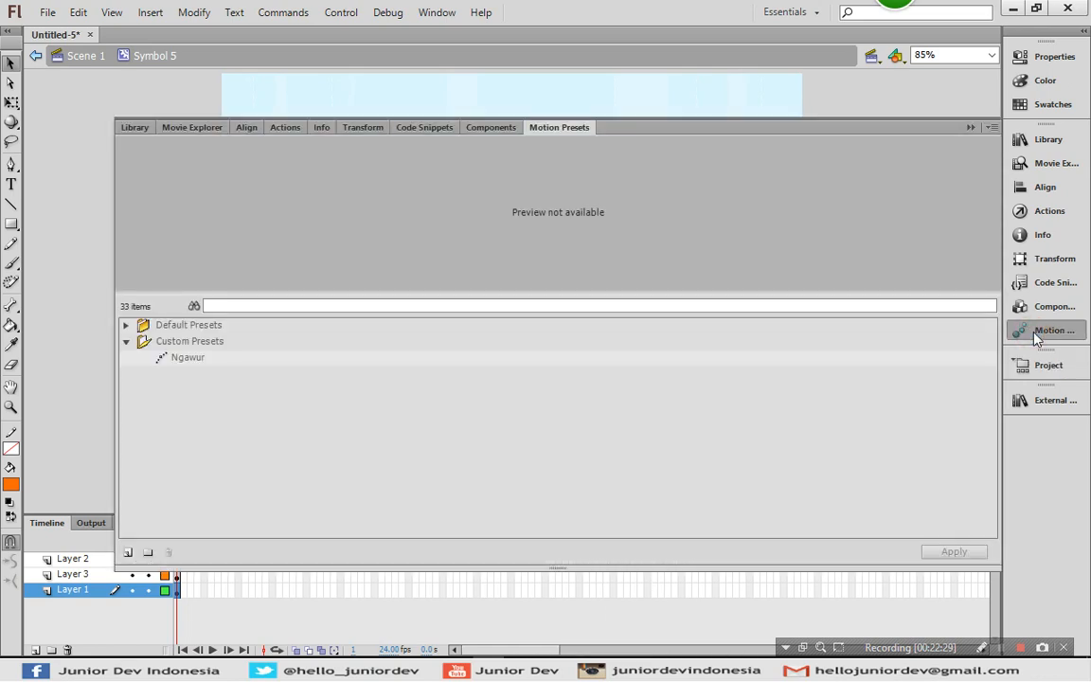
{"action": "left_click", "coordinate": [111, 369]}
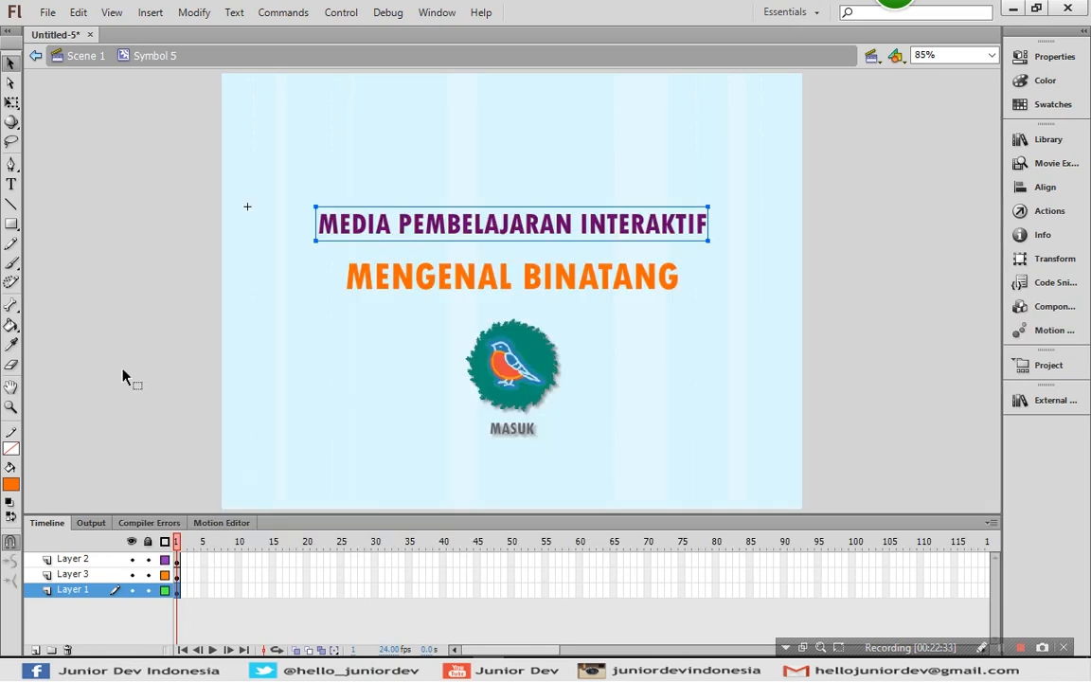
{"action": "left_click", "coordinate": [1046, 331]}
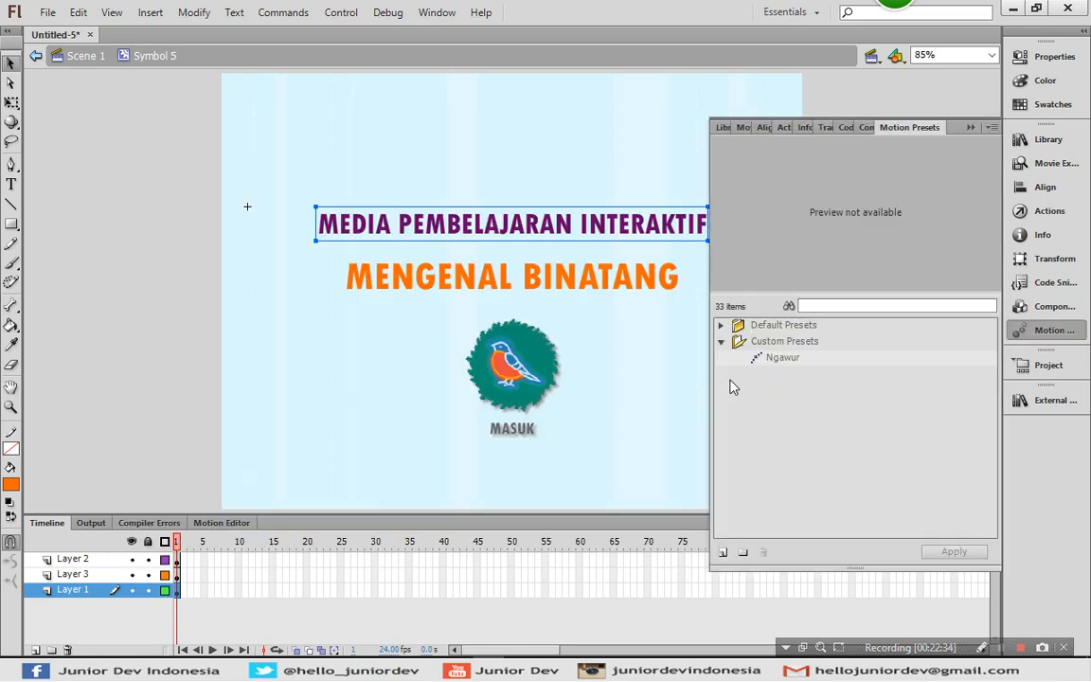
{"action": "left_click", "coordinate": [722, 326]}
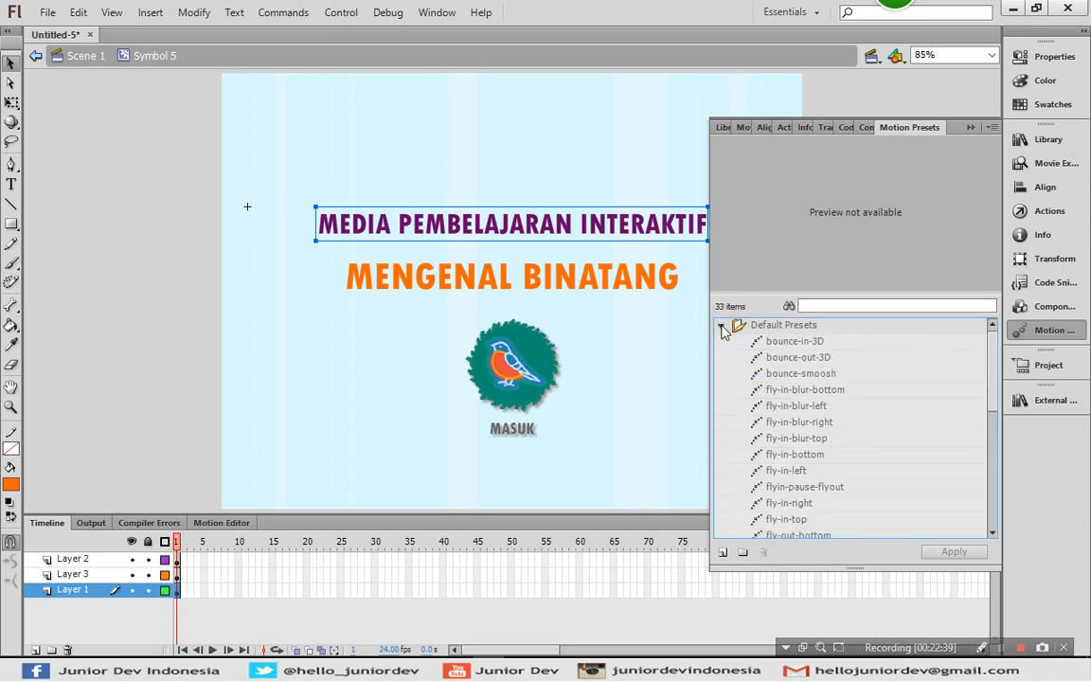
{"action": "left_click", "coordinate": [839, 343]}
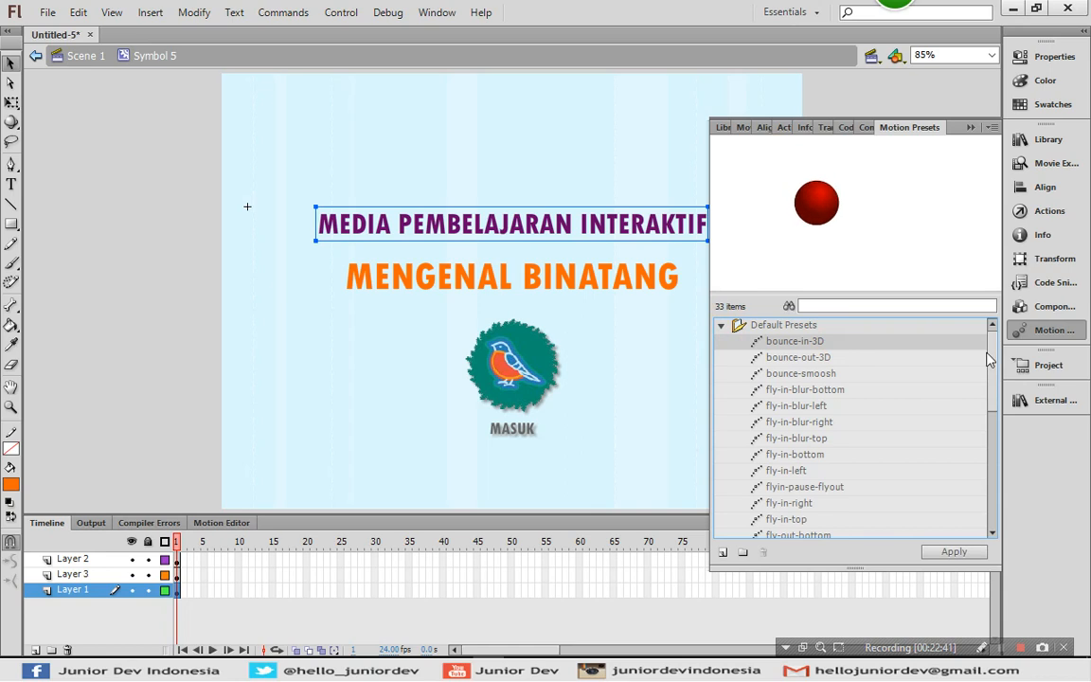
{"action": "left_click_drag", "start_coordinate": [990, 353], "coordinate": [992, 381]}
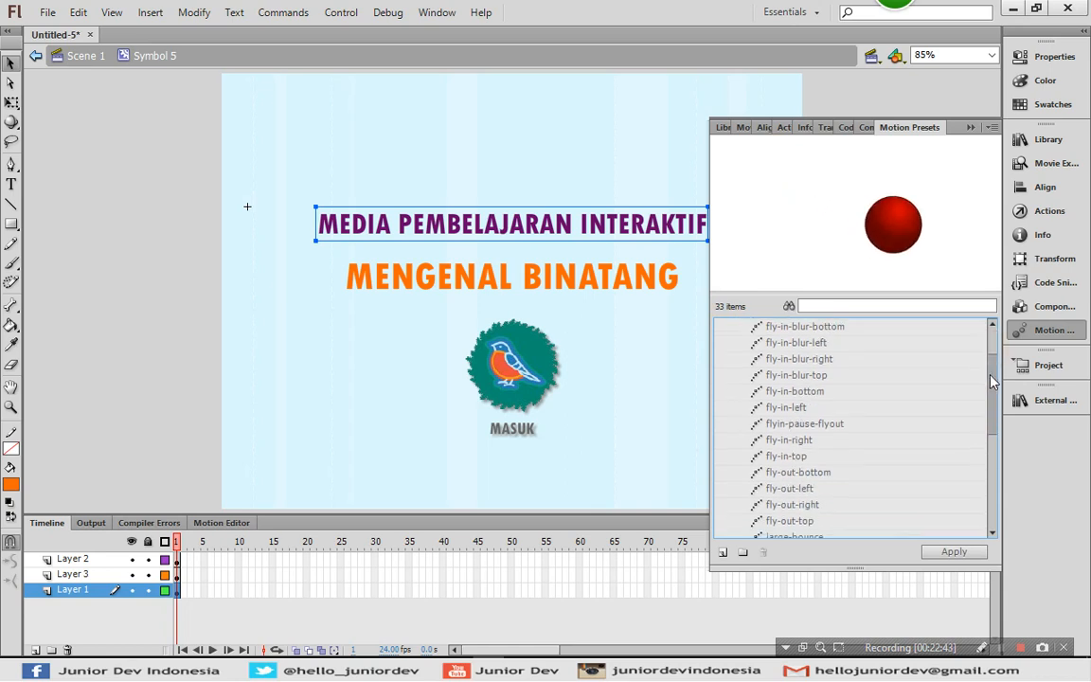
{"action": "left_click", "coordinate": [825, 405]}
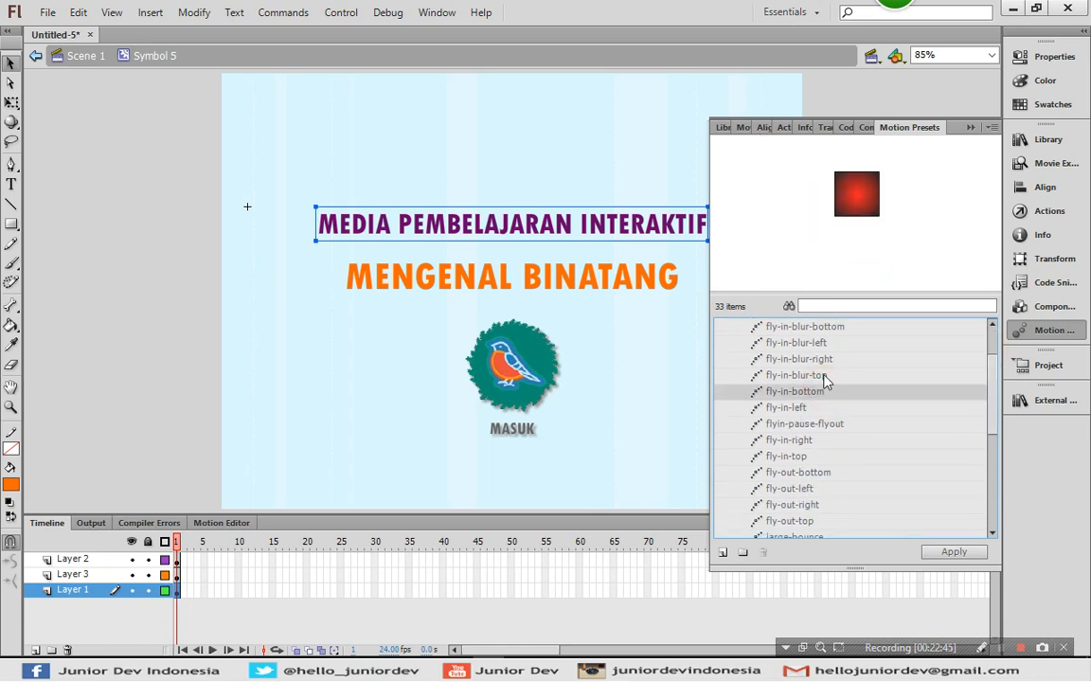
{"action": "left_click", "coordinate": [824, 376]}
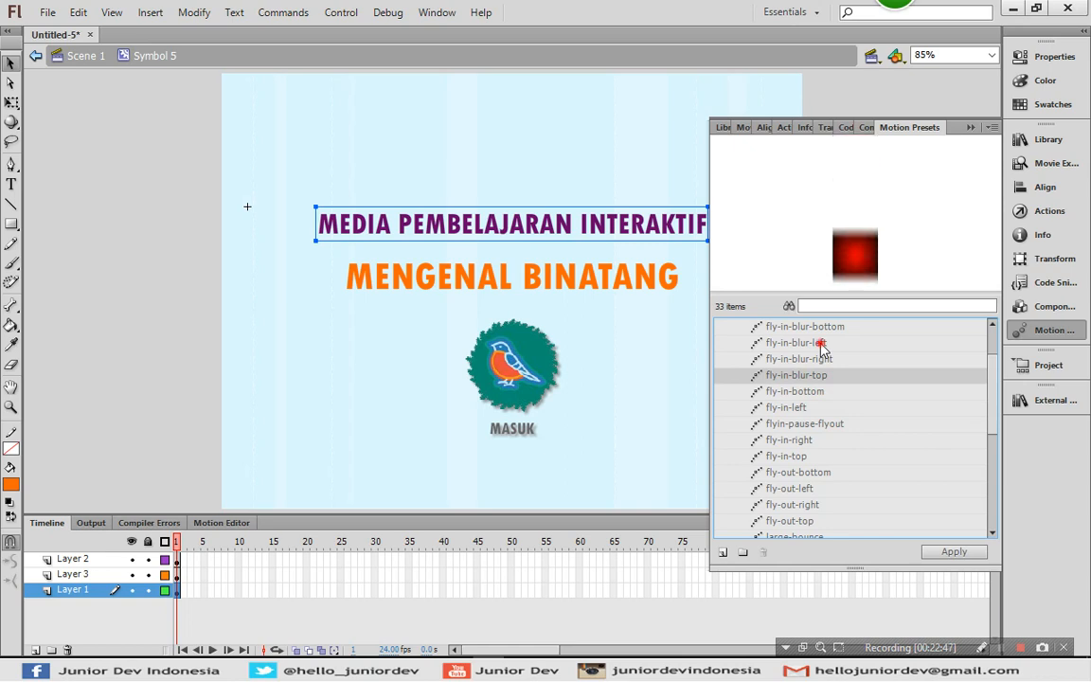
{"action": "left_click", "coordinate": [822, 343]}
Step: Try the fly-in-top motion preset on the purple MEDIA PEMBELAJARAN INTERAKTIF title and play the animation
{"action": "left_click", "coordinate": [808, 457]}
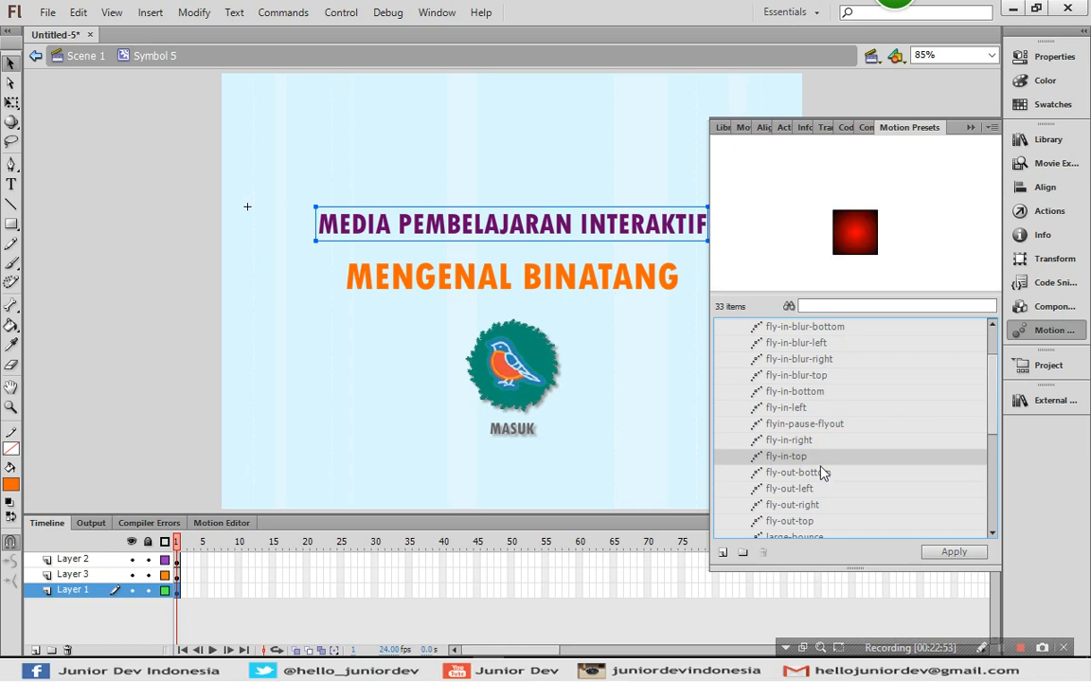
{"action": "left_click", "coordinate": [954, 552]}
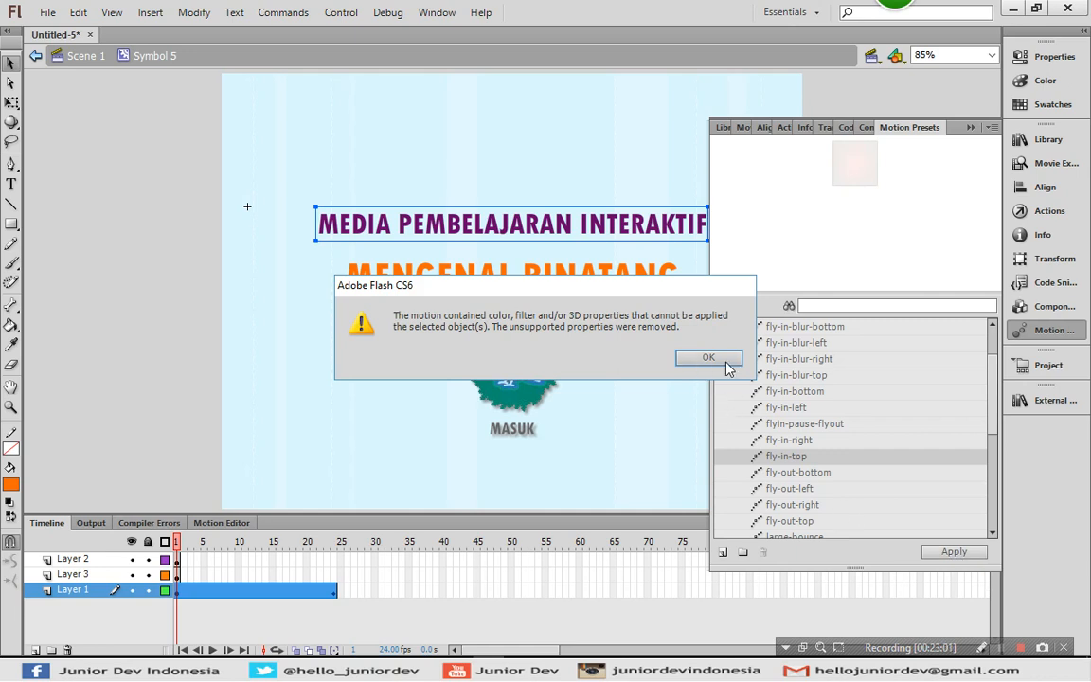
{"action": "left_click", "coordinate": [713, 358]}
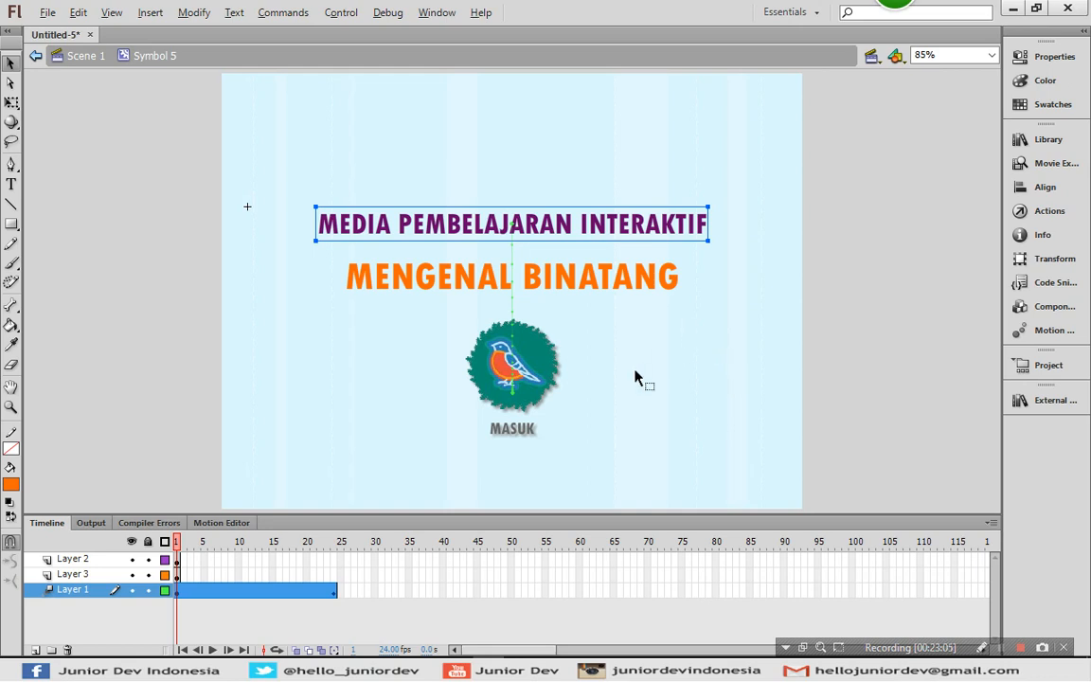
{"action": "key", "text": "Return"}
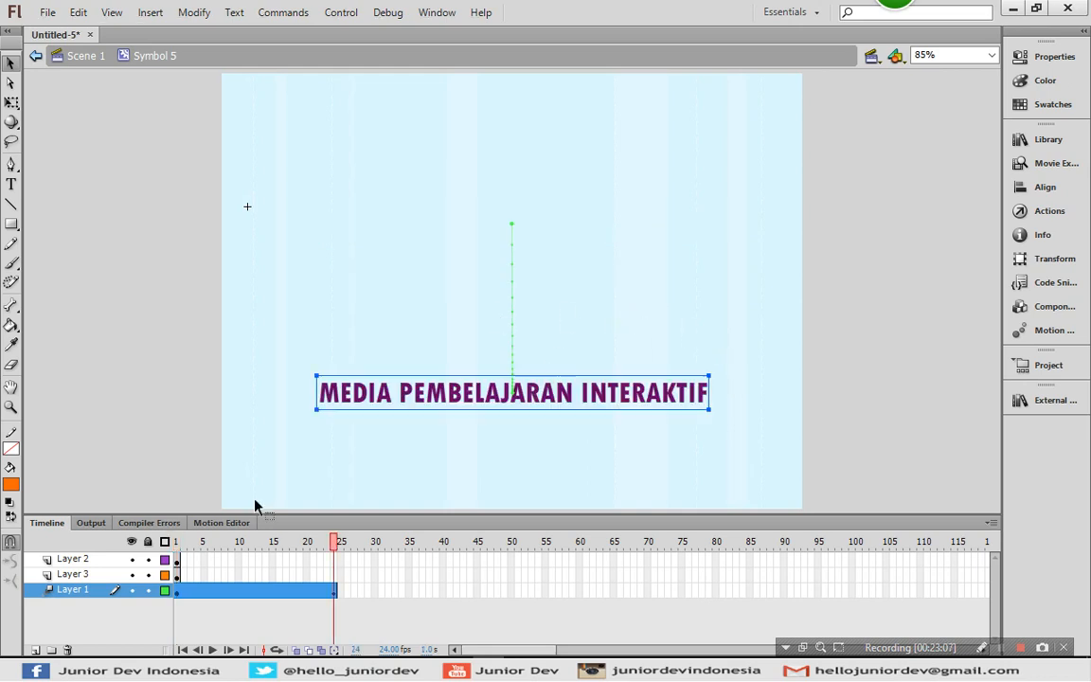
{"action": "key", "text": "shift+comma"}
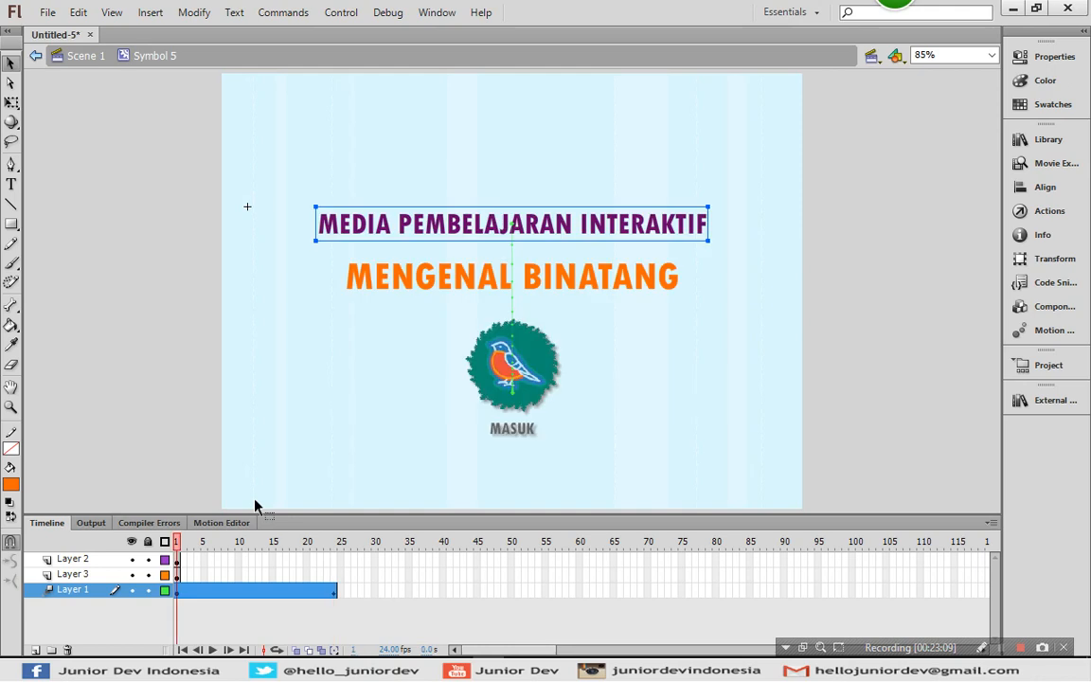
Step: Apply the fly-in-blur-top motion preset to the purple MEDIA PEMBELAJARAN INTERAKTIF title
{"action": "left_click", "coordinate": [1050, 331]}
{"action": "left_click", "coordinate": [840, 489]}
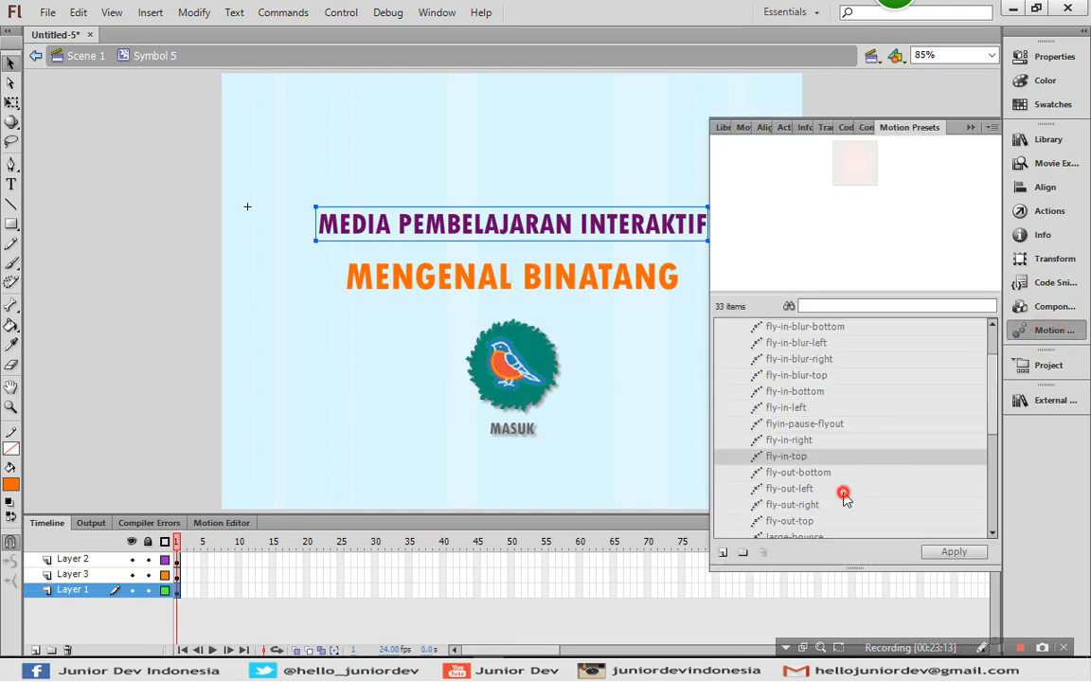
{"action": "left_click", "coordinate": [826, 375]}
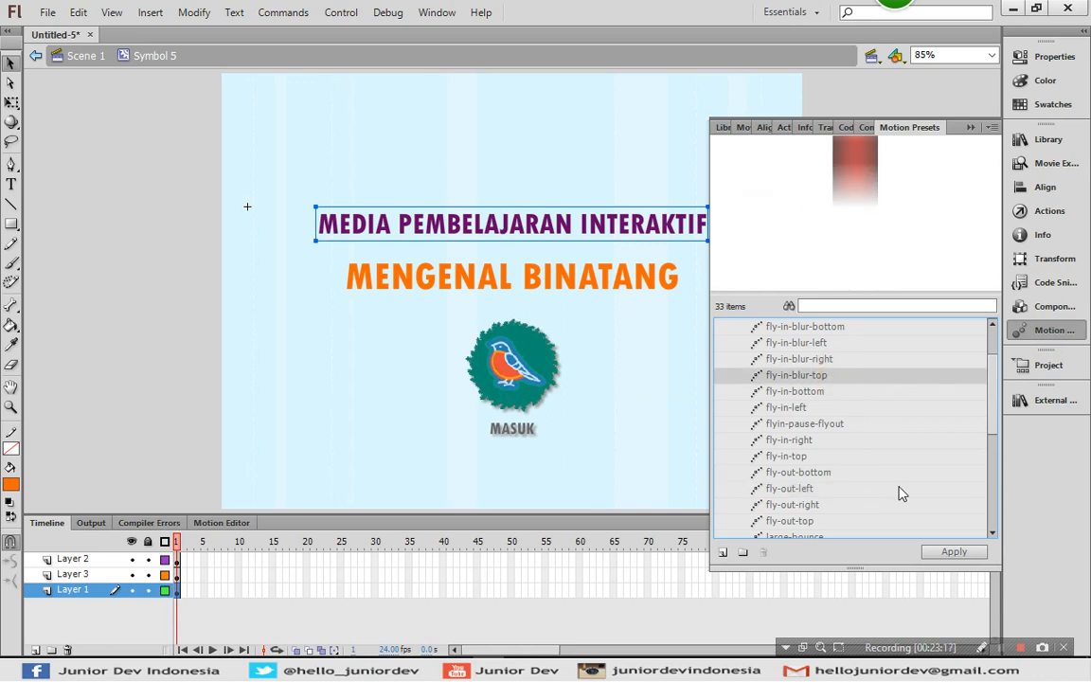
{"action": "left_click", "coordinate": [951, 552]}
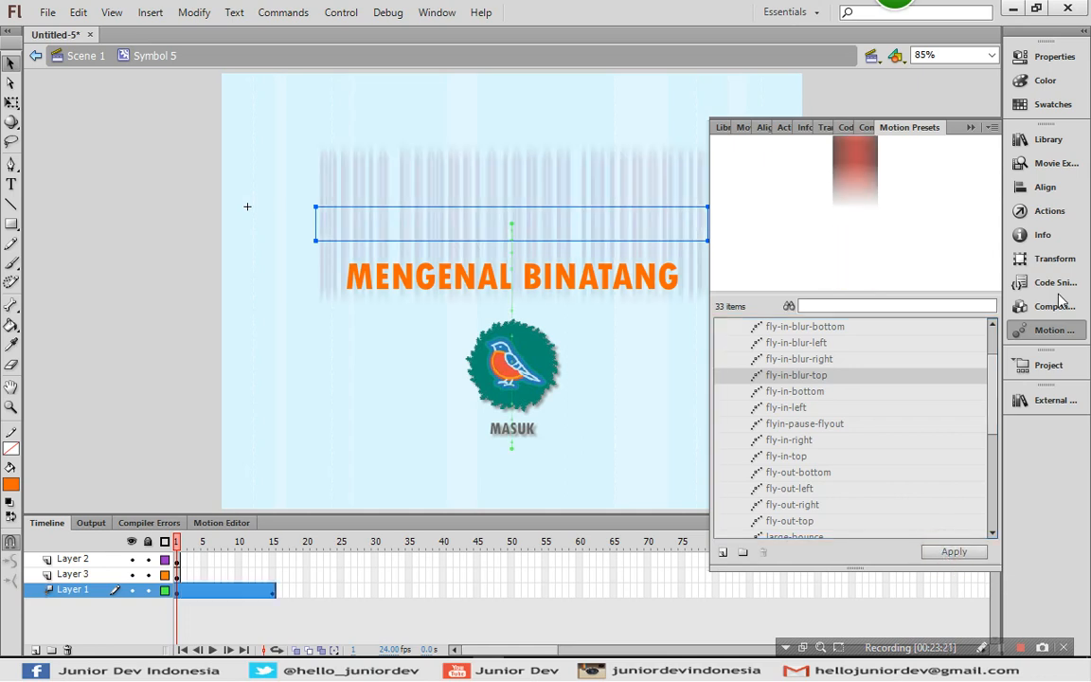
{"action": "left_click", "coordinate": [1012, 329]}
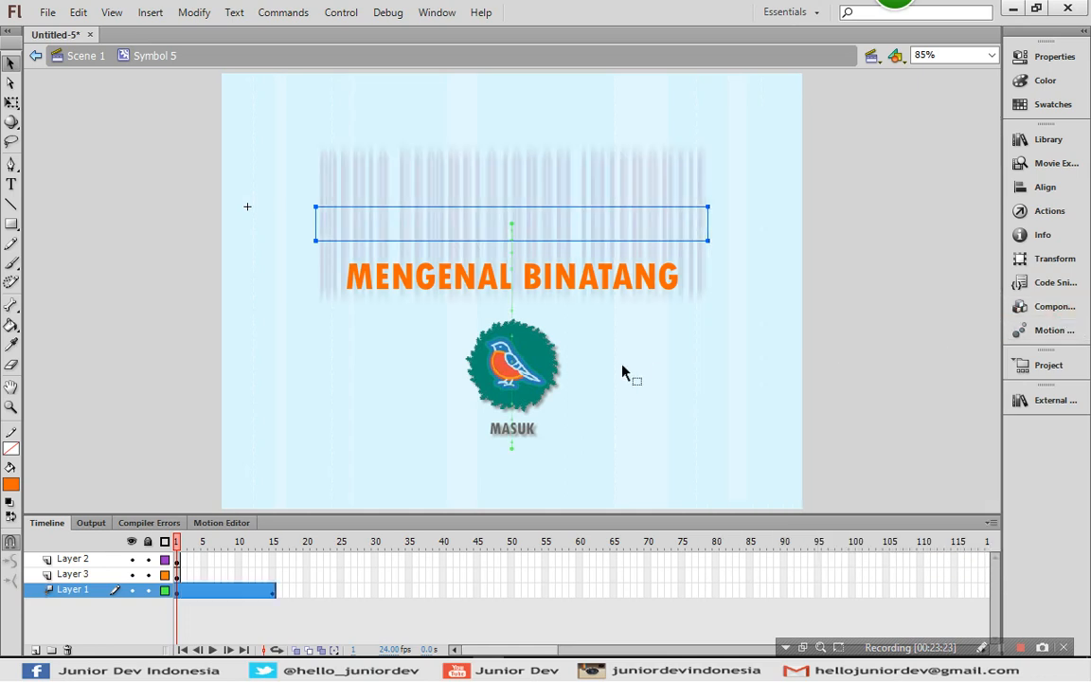
Step: At frame 15, shift the purple title's whole motion path upward so the animation ends at the title's original position
{"action": "left_click", "coordinate": [273, 548]}
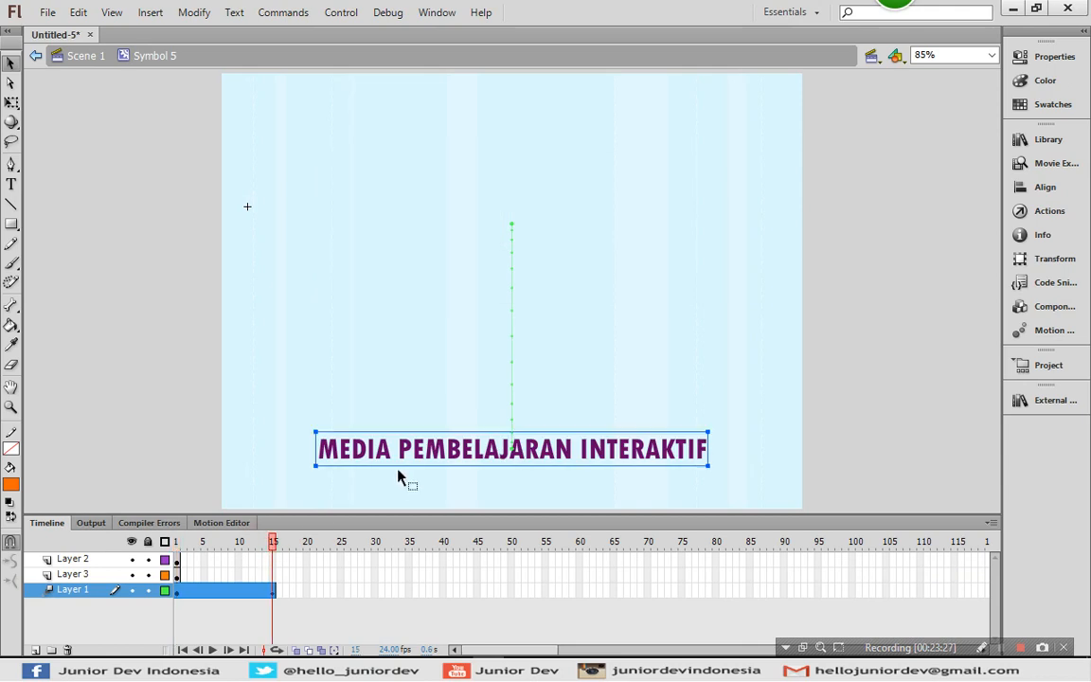
{"action": "left_click", "coordinate": [512, 410]}
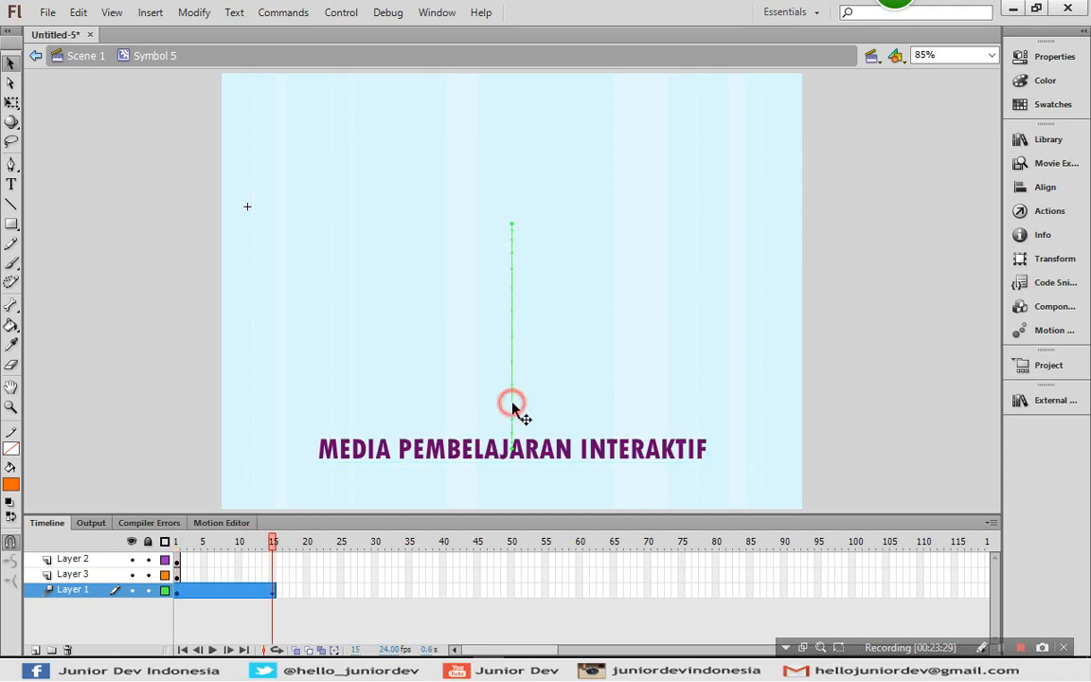
{"action": "left_click_drag", "start_coordinate": [512, 405], "coordinate": [511, 182]}
Step: Extend the purple title's motion tween to frame 30 and move the MENGENAL BINATANG title's keyframe to frame 30
{"action": "left_click", "coordinate": [195, 574]}
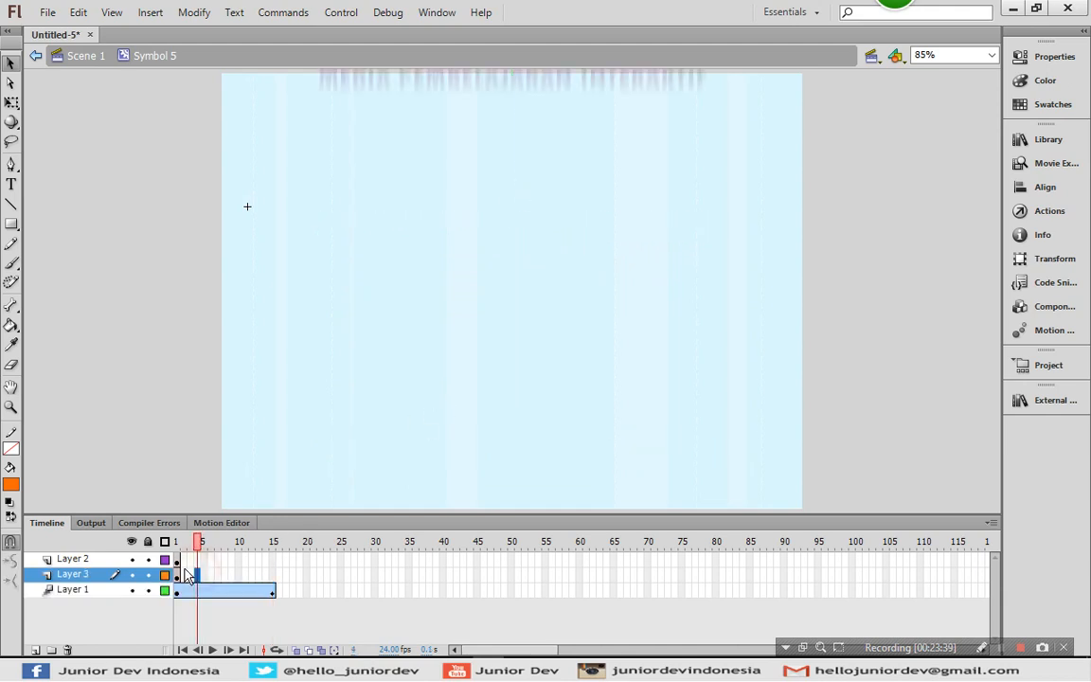
{"action": "left_click", "coordinate": [177, 574]}
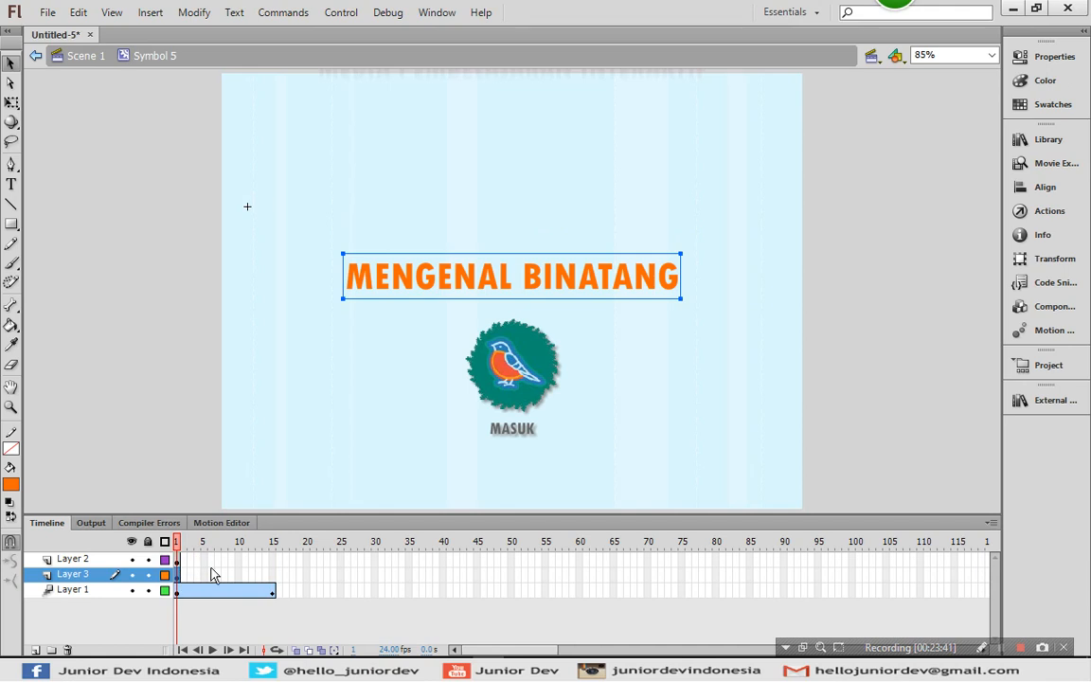
{"action": "left_click", "coordinate": [274, 590]}
{"action": "left_click_drag", "start_coordinate": [273, 590], "coordinate": [376, 593]}
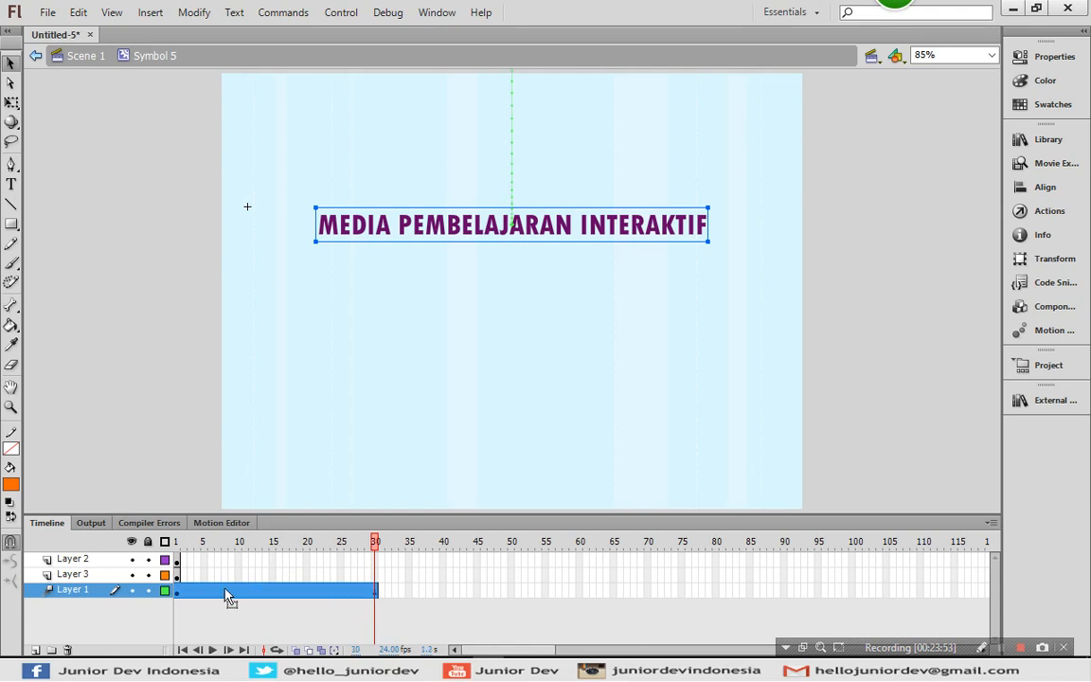
{"action": "left_click", "coordinate": [177, 575]}
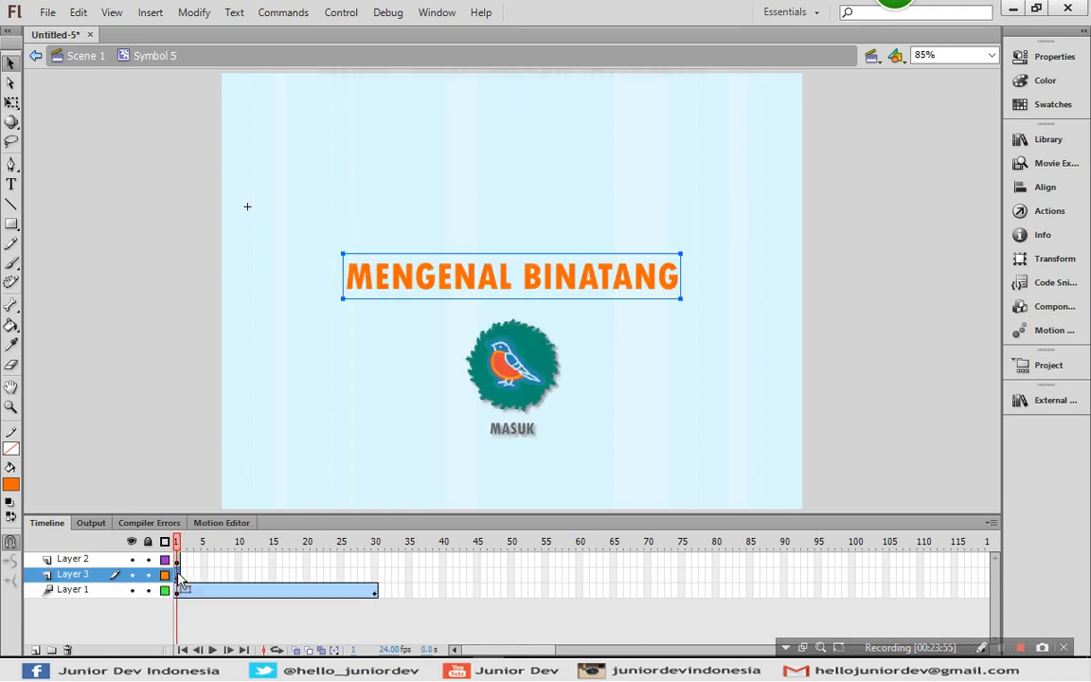
{"action": "left_click_drag", "start_coordinate": [178, 574], "coordinate": [376, 577]}
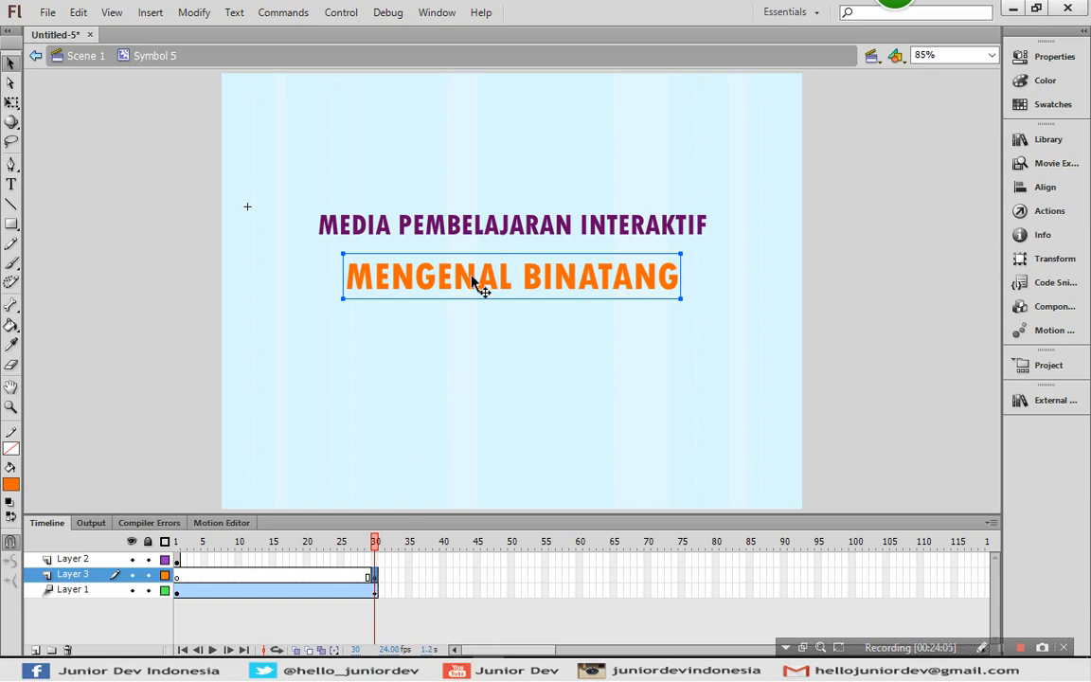
Step: Search the motion presets for bounce and apply bounce-smoosh to the orange MENGENAL BINATANG title at frame 30
{"action": "left_click", "coordinate": [1050, 330]}
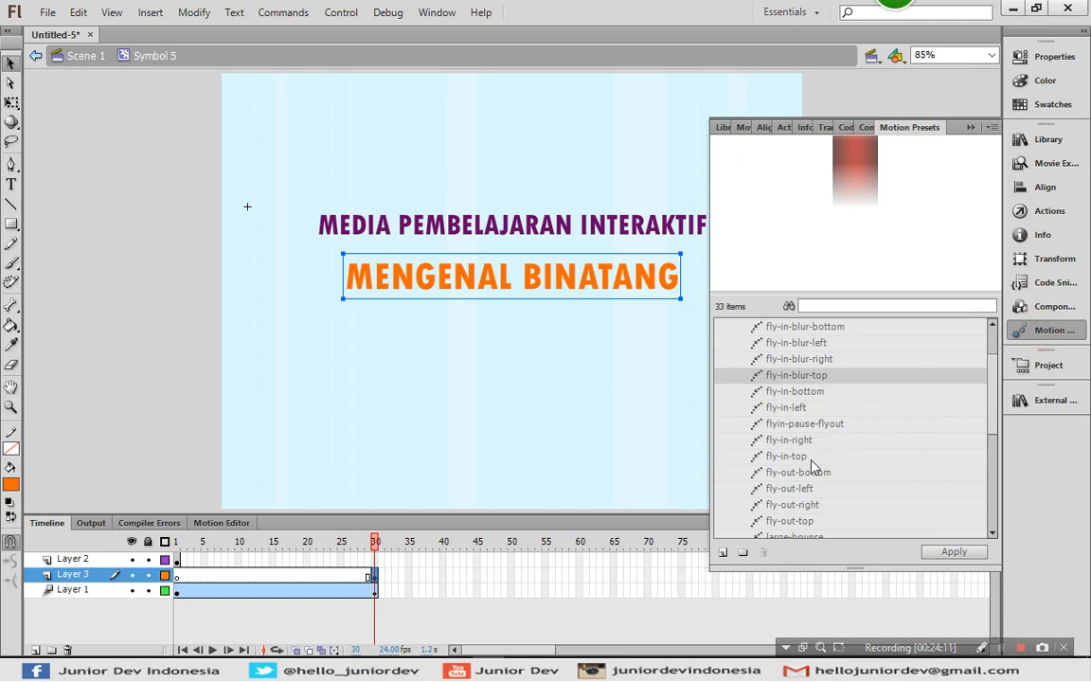
{"action": "left_click_drag", "start_coordinate": [991, 408], "coordinate": [930, 336]}
{"action": "left_click", "coordinate": [897, 311]}
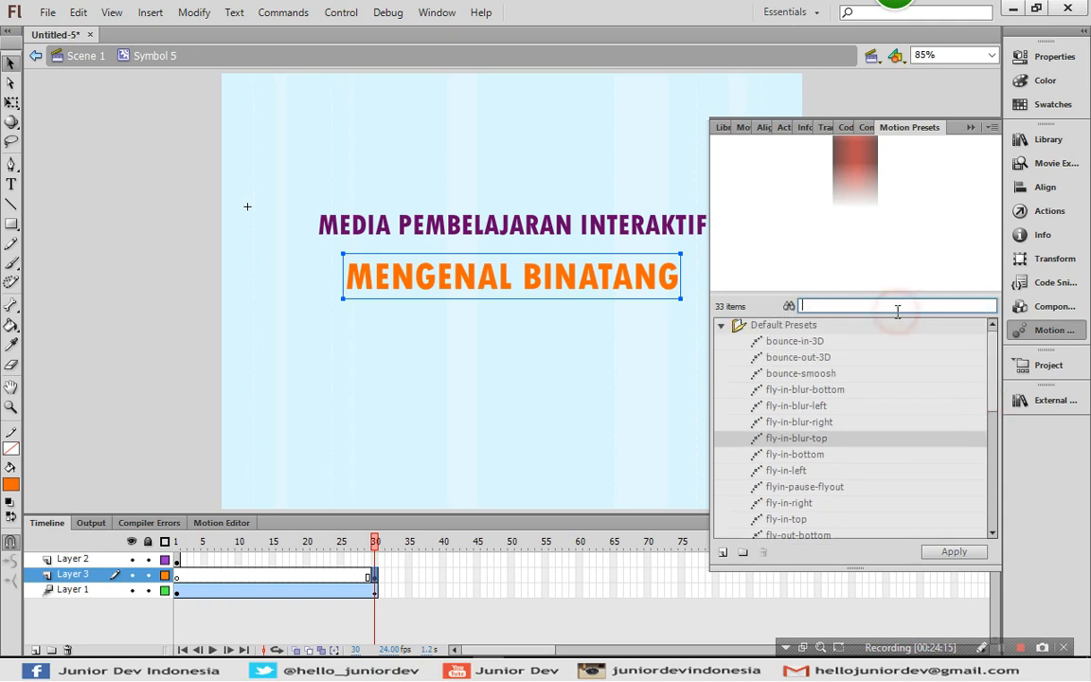
{"action": "type", "text": "b"}
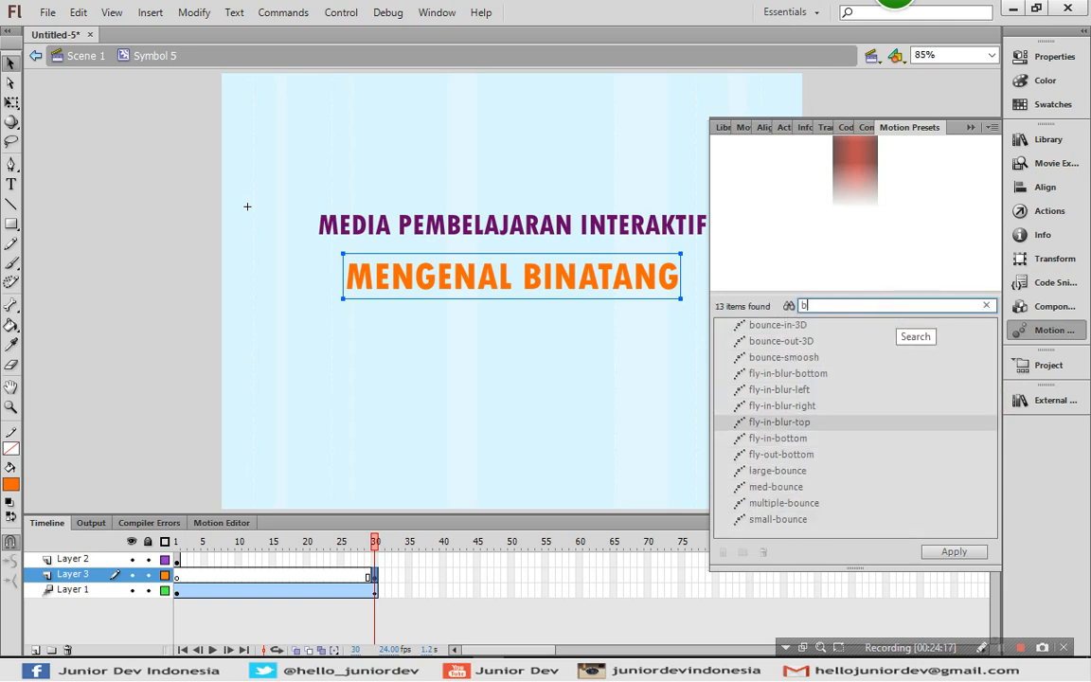
{"action": "type", "text": "ounce"}
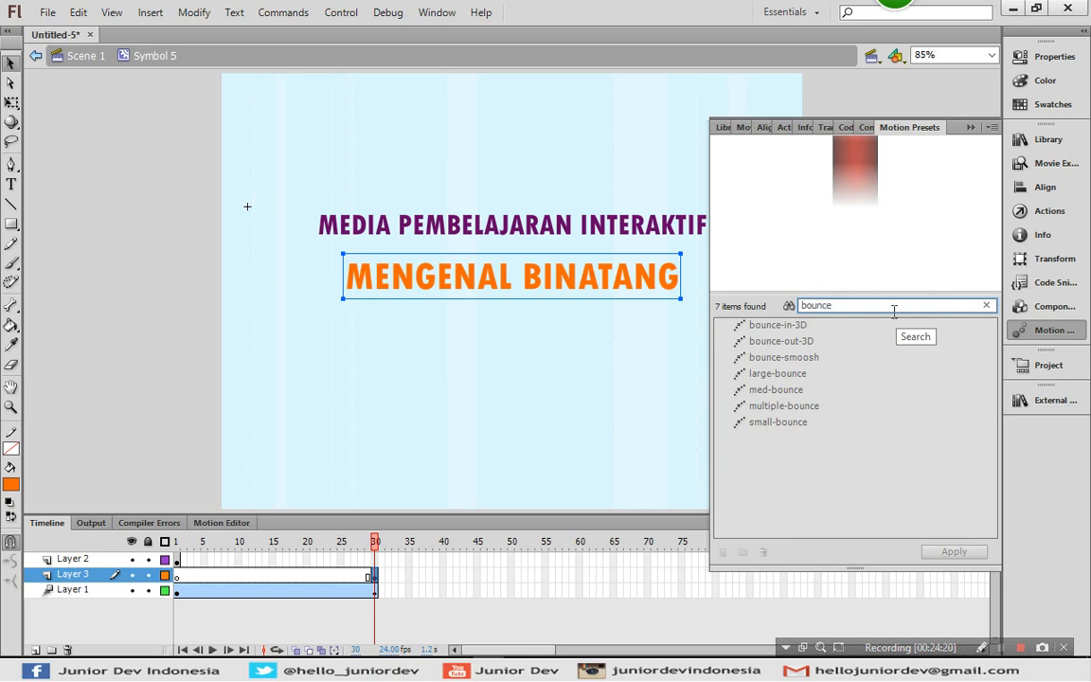
{"action": "left_click", "coordinate": [803, 356]}
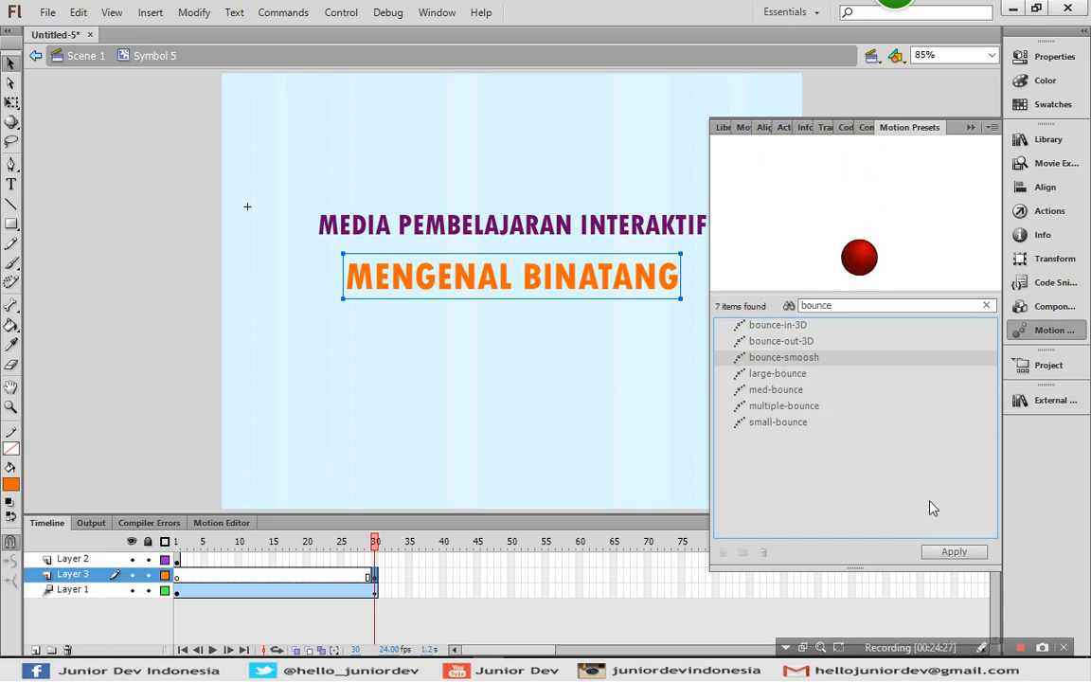
{"action": "left_click", "coordinate": [951, 553]}
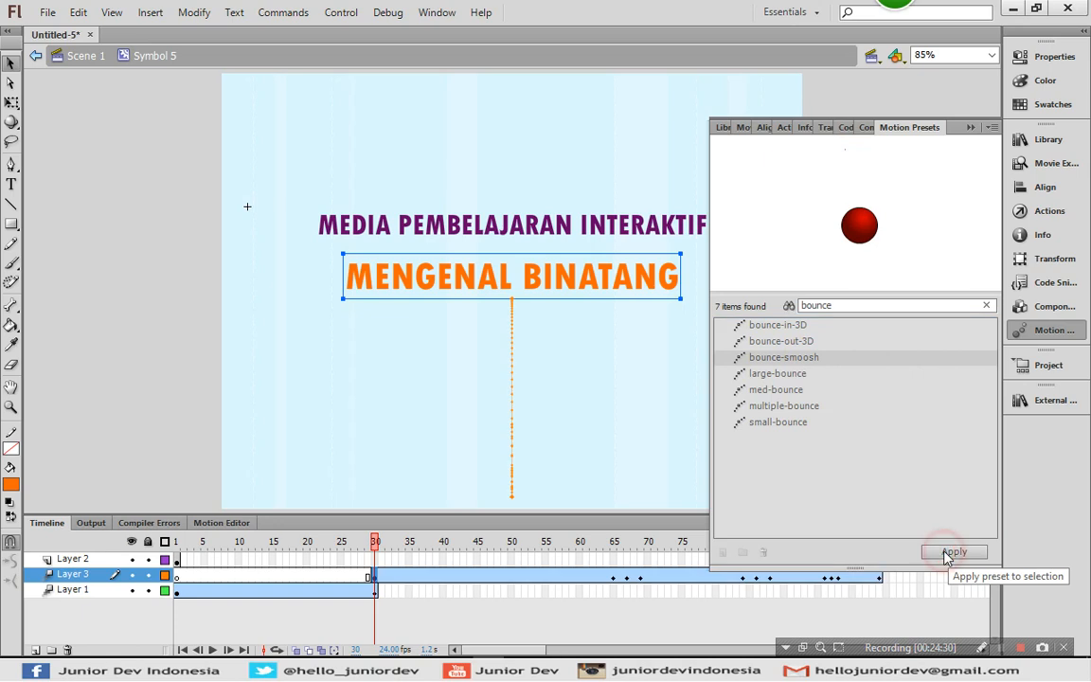
{"action": "left_click", "coordinate": [1028, 328]}
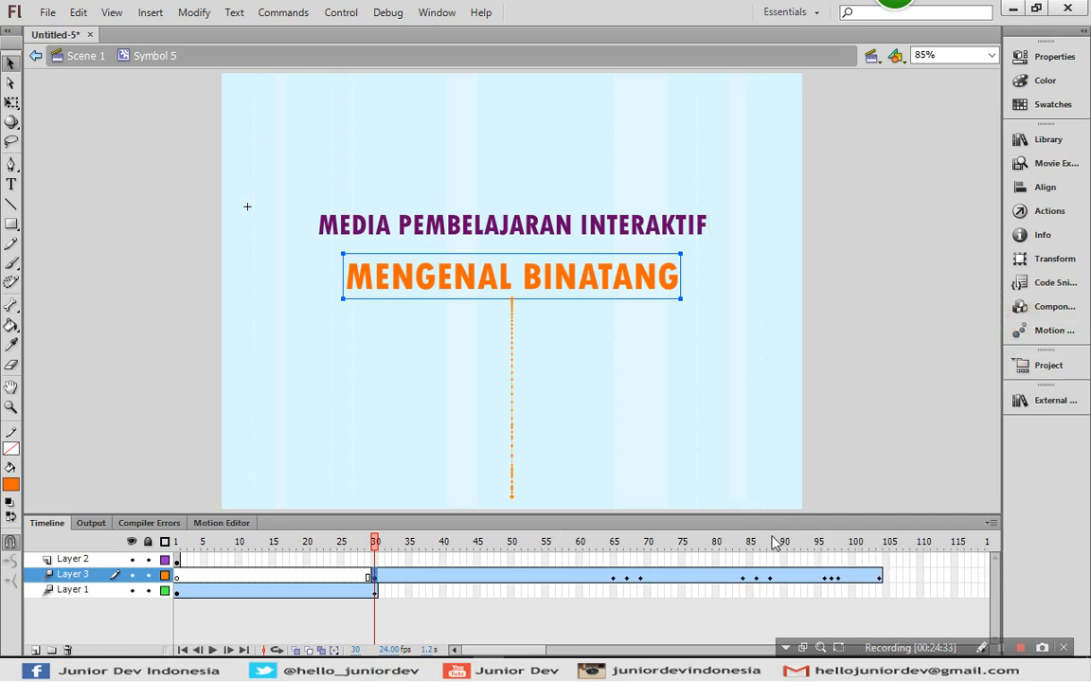
Step: At frame 104, shift the orange title's whole motion path upward toward the middle of the stage
{"action": "left_click_drag", "start_coordinate": [376, 547], "coordinate": [884, 559]}
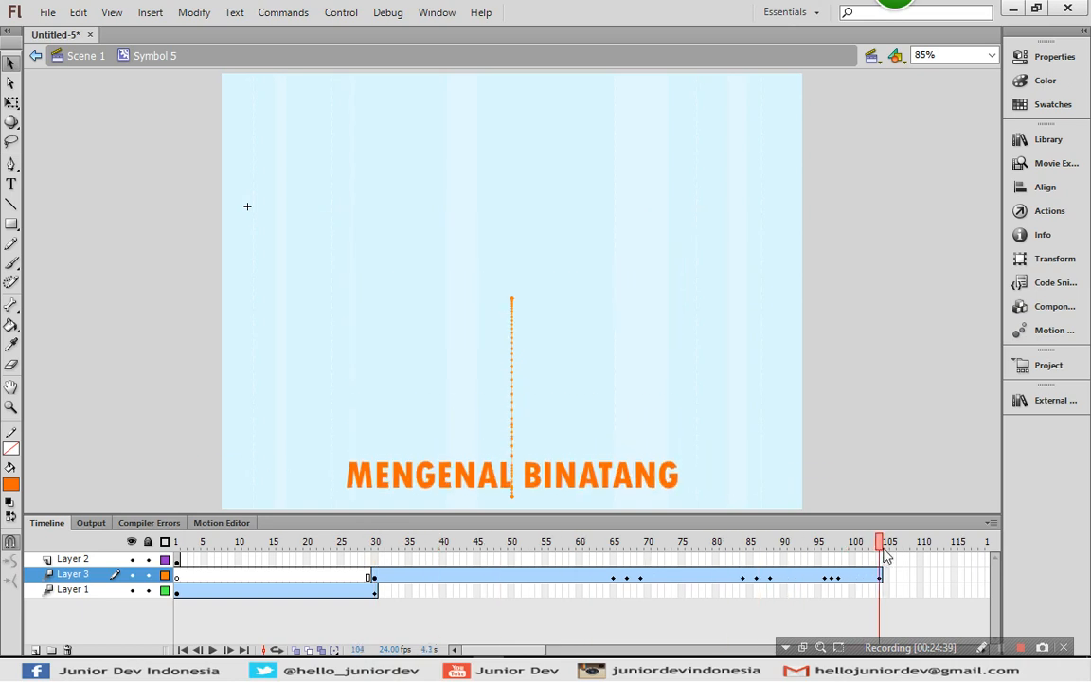
{"action": "left_click", "coordinate": [614, 488]}
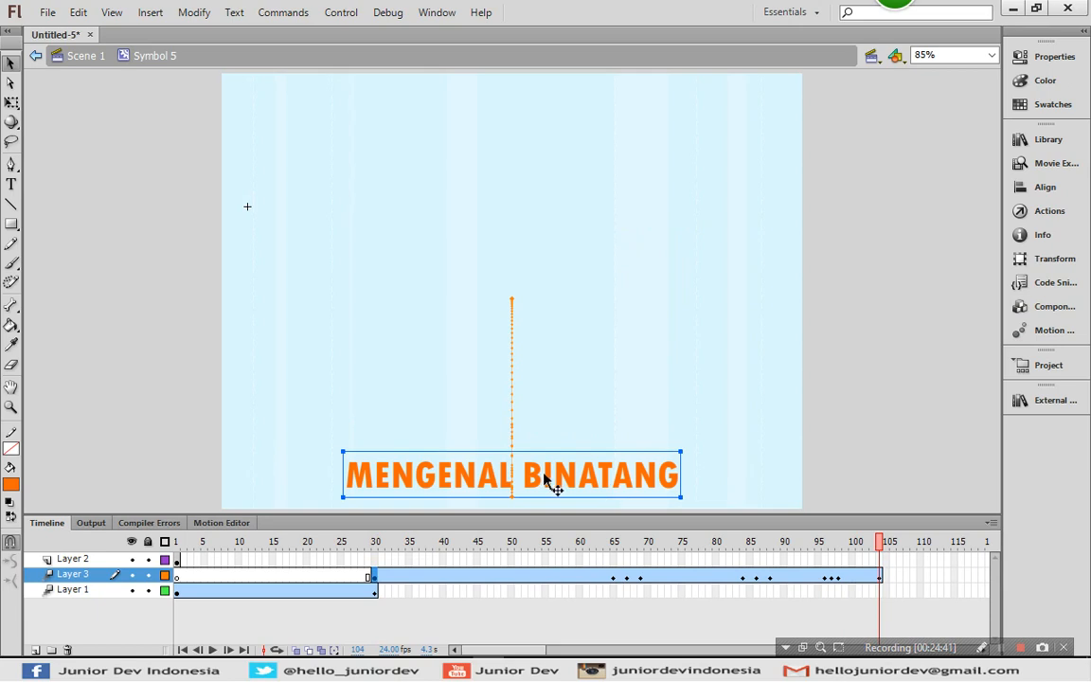
{"action": "left_click", "coordinate": [514, 440]}
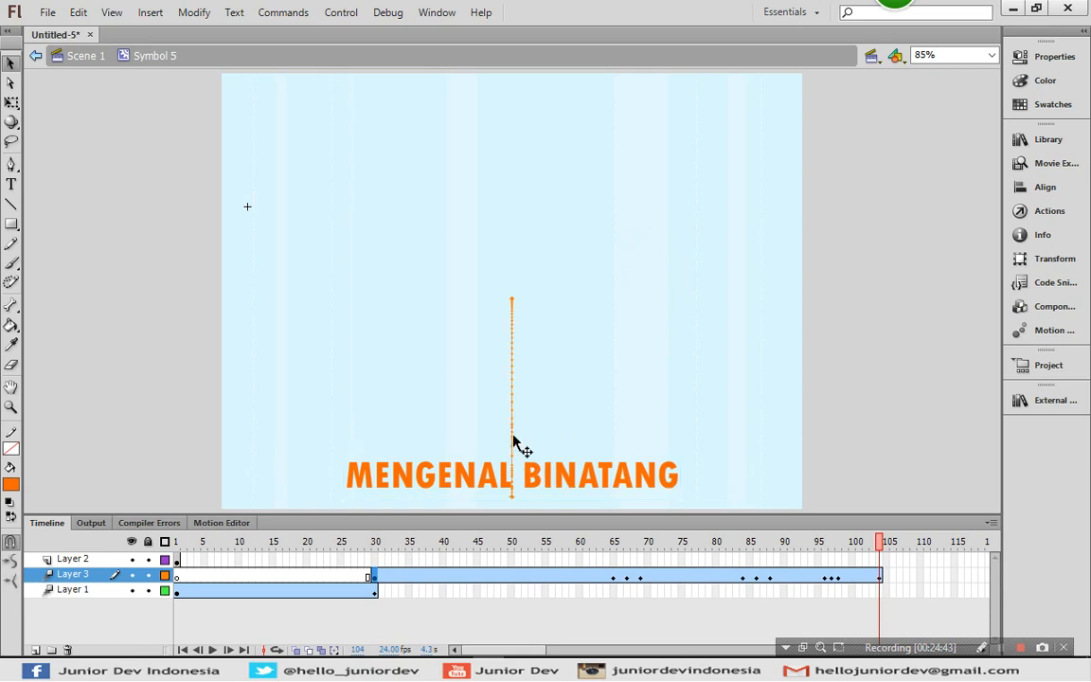
{"action": "left_click_drag", "start_coordinate": [514, 444], "coordinate": [511, 285]}
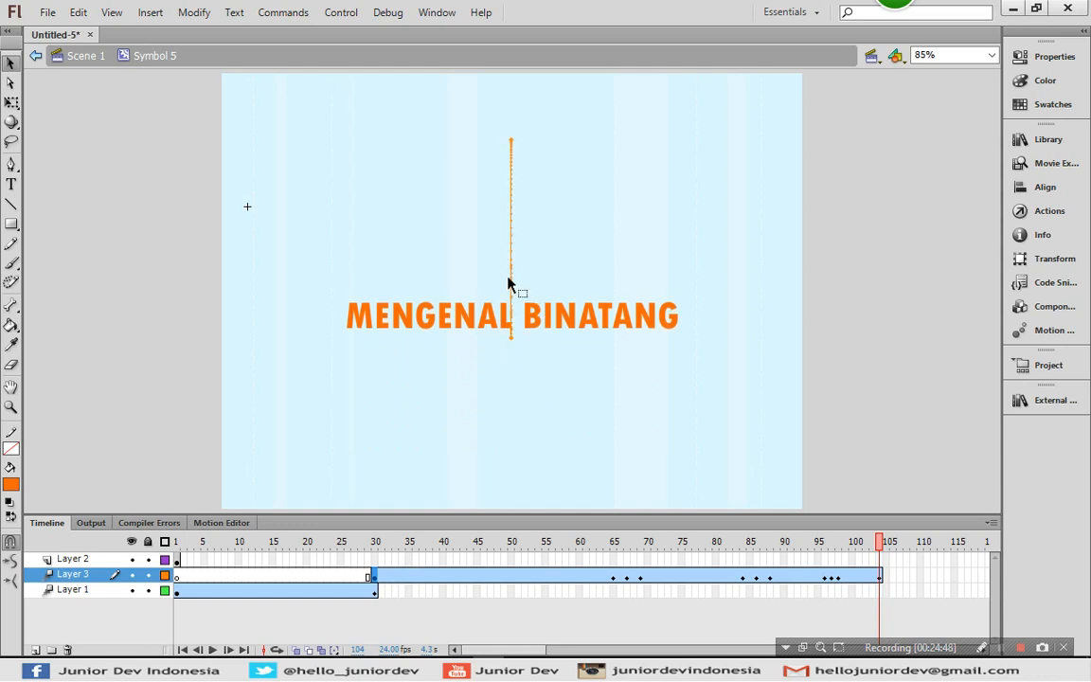
Step: Extend the purple MEDIA PEMBELAJARAN INTERAKTIF title's layer to frame 104 by inserting a frame
{"action": "left_click", "coordinate": [368, 576]}
{"action": "left_click_drag", "start_coordinate": [367, 577], "coordinate": [877, 595]}
{"action": "left_click", "coordinate": [878, 590]}
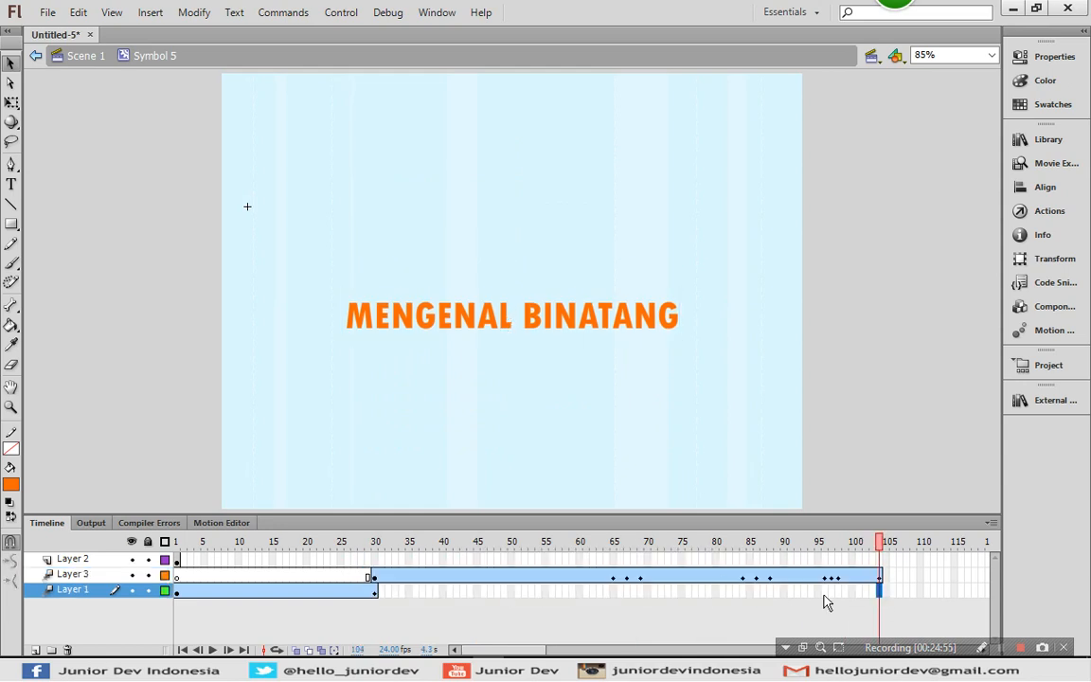
{"action": "right_click", "coordinate": [879, 595]}
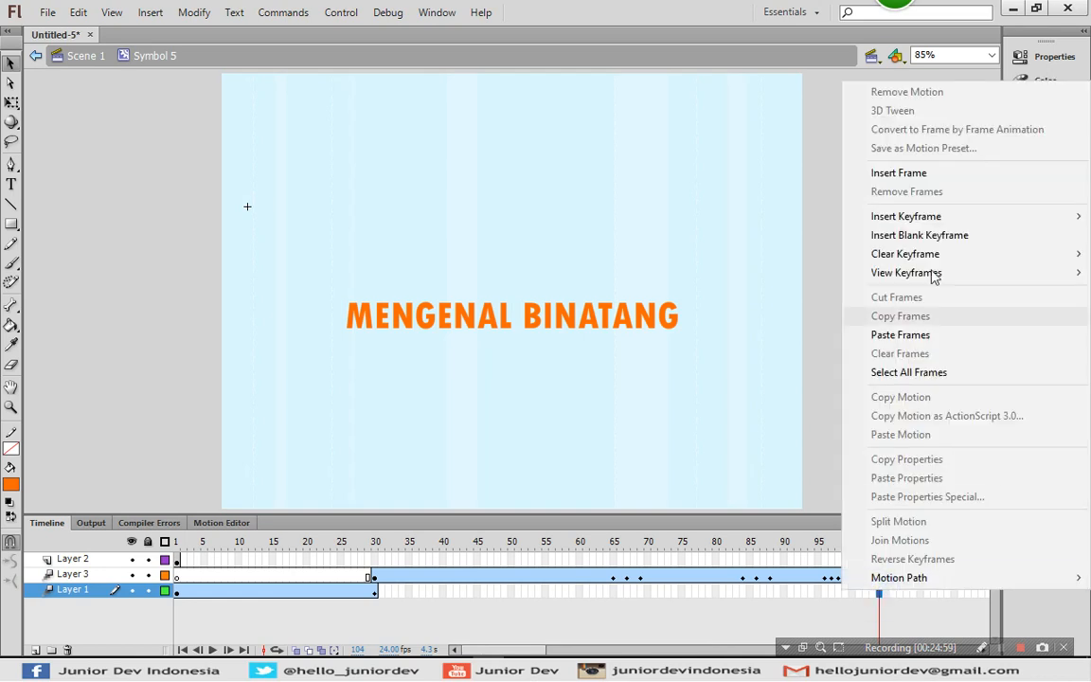
{"action": "left_click", "coordinate": [906, 173]}
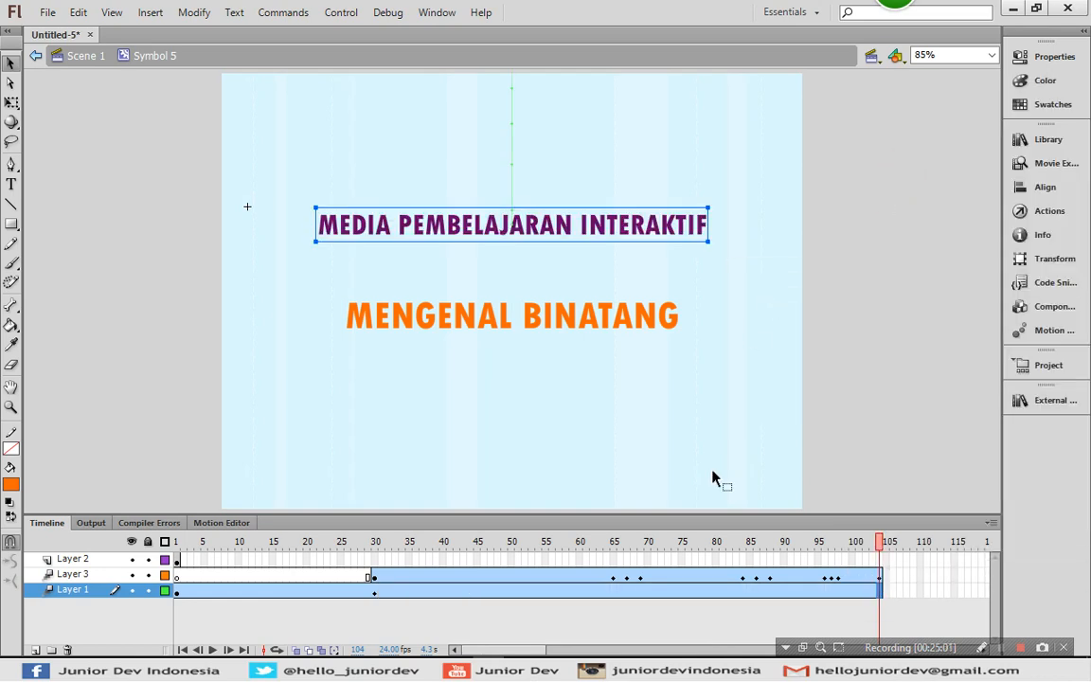
Step: Raise the orange title's motion path further so the animation ends directly beneath the purple title
{"action": "left_click", "coordinate": [879, 574]}
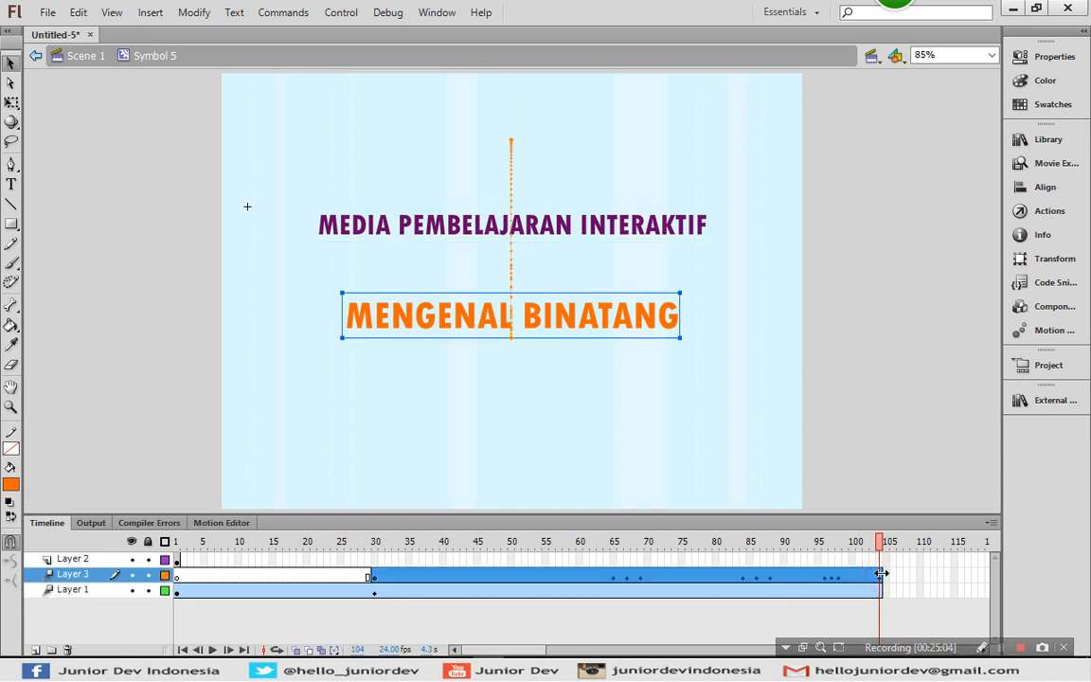
{"action": "left_click", "coordinate": [511, 276]}
{"action": "left_click_drag", "start_coordinate": [511, 293], "coordinate": [510, 245]}
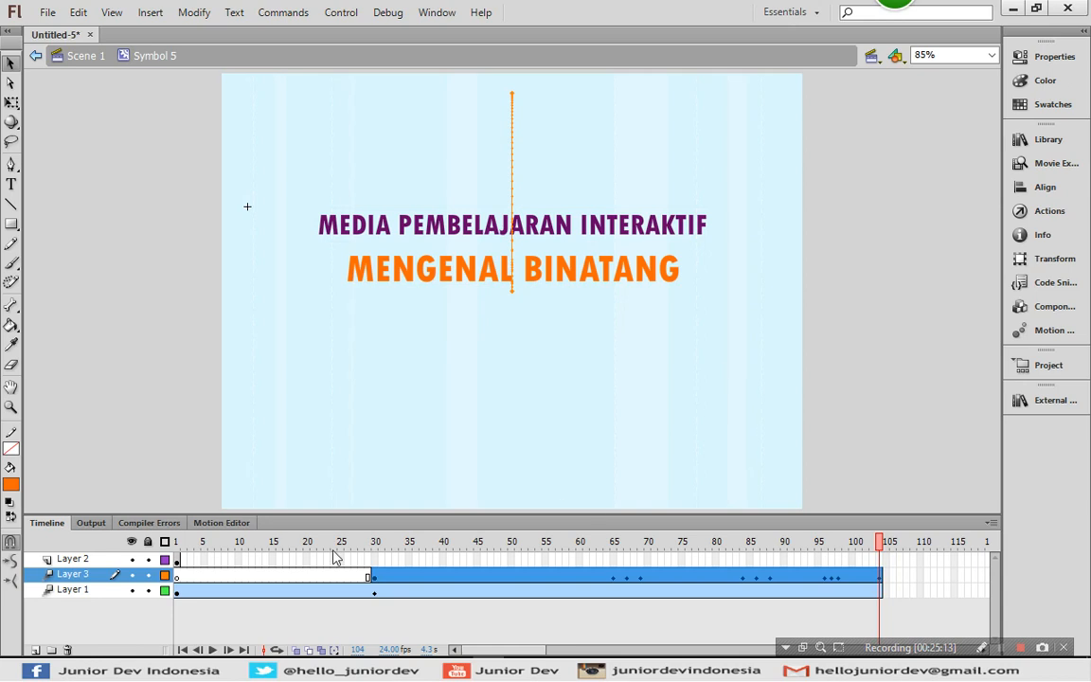
Step: Move the MASUK bird button's keyframe from frame 1 to frame 104 and play the animation from the start
{"action": "left_click", "coordinate": [177, 547]}
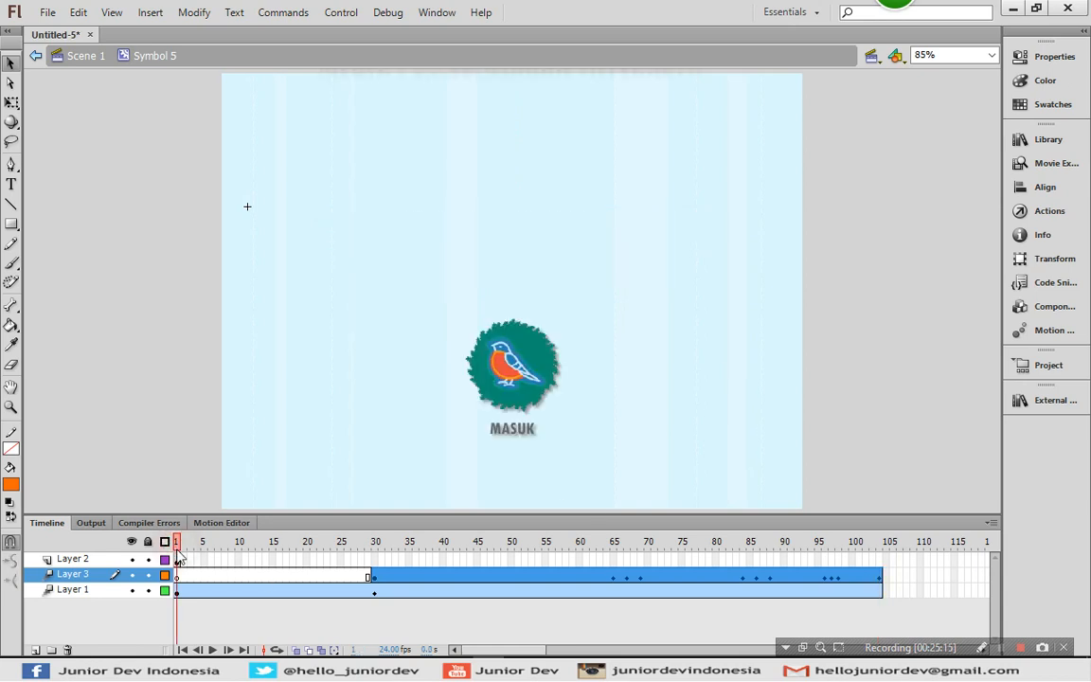
{"action": "left_click", "coordinate": [178, 559]}
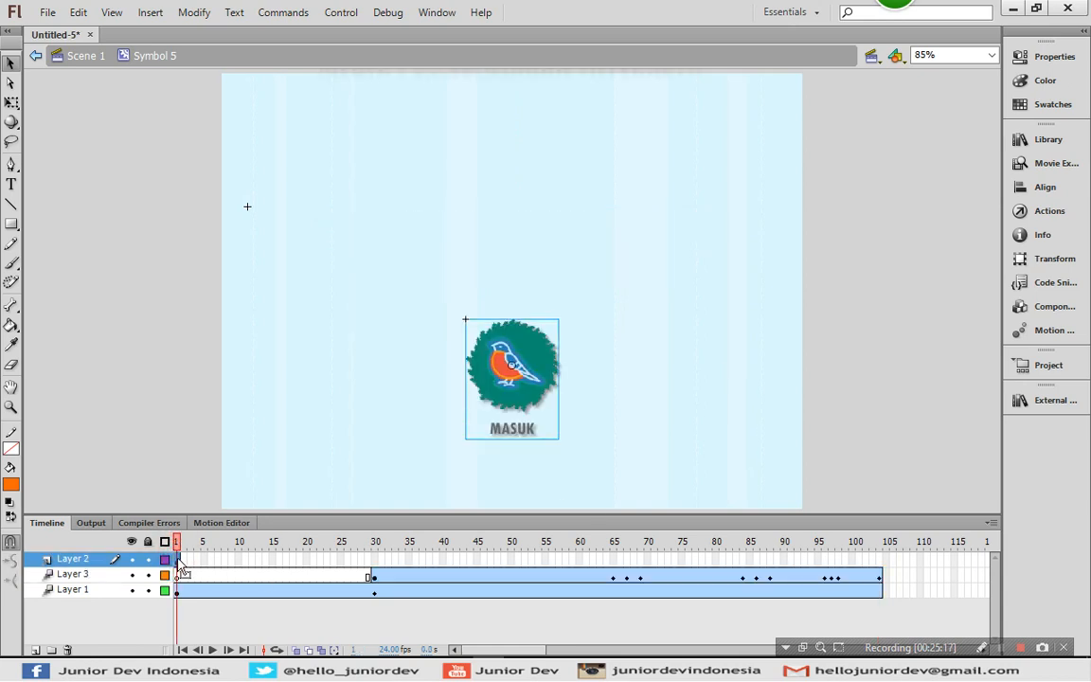
{"action": "left_click_drag", "start_coordinate": [179, 562], "coordinate": [878, 564]}
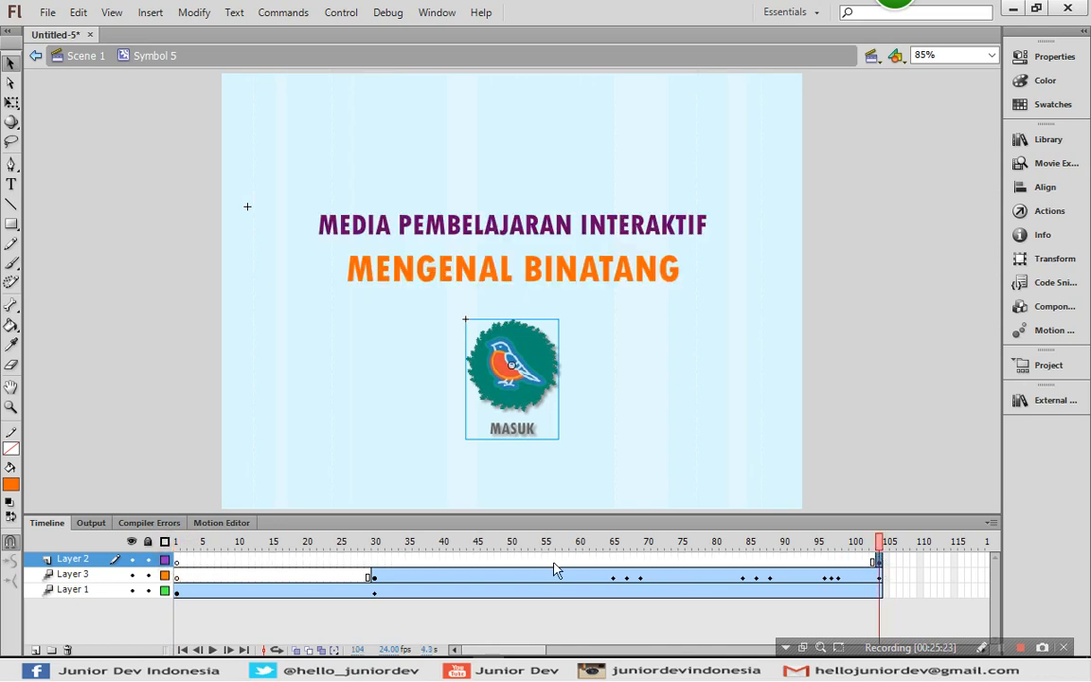
{"action": "left_click", "coordinate": [179, 543]}
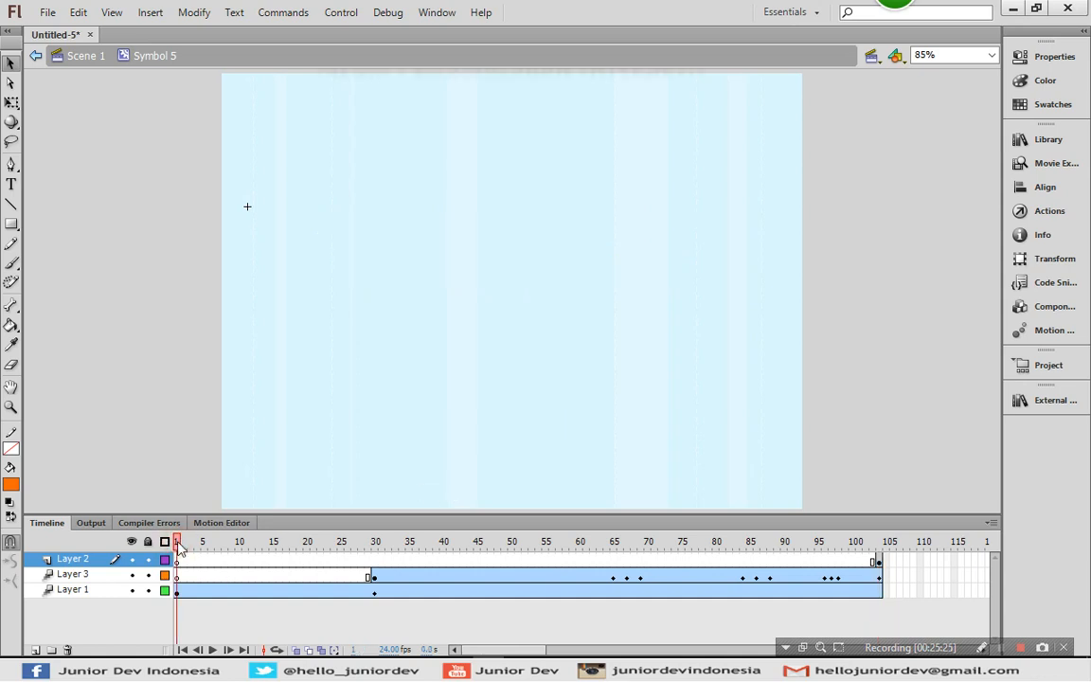
{"action": "key", "text": "Return"}
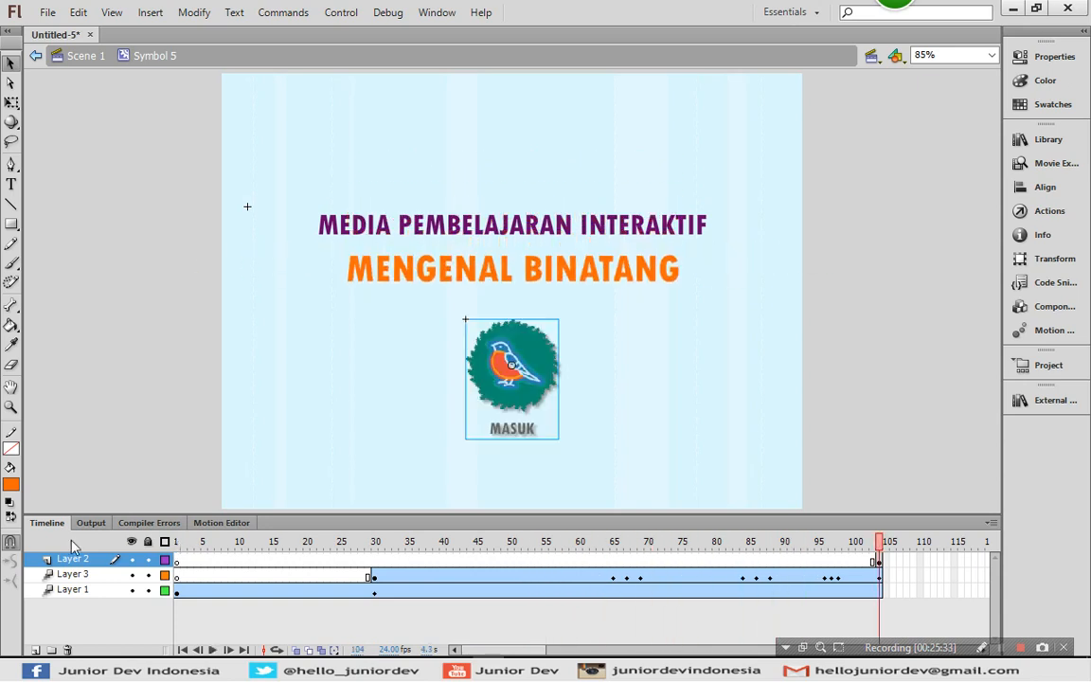
Step: Add a new layer above the button layer, insert a keyframe at frame 104 and give it the script stop();
{"action": "left_click", "coordinate": [35, 650]}
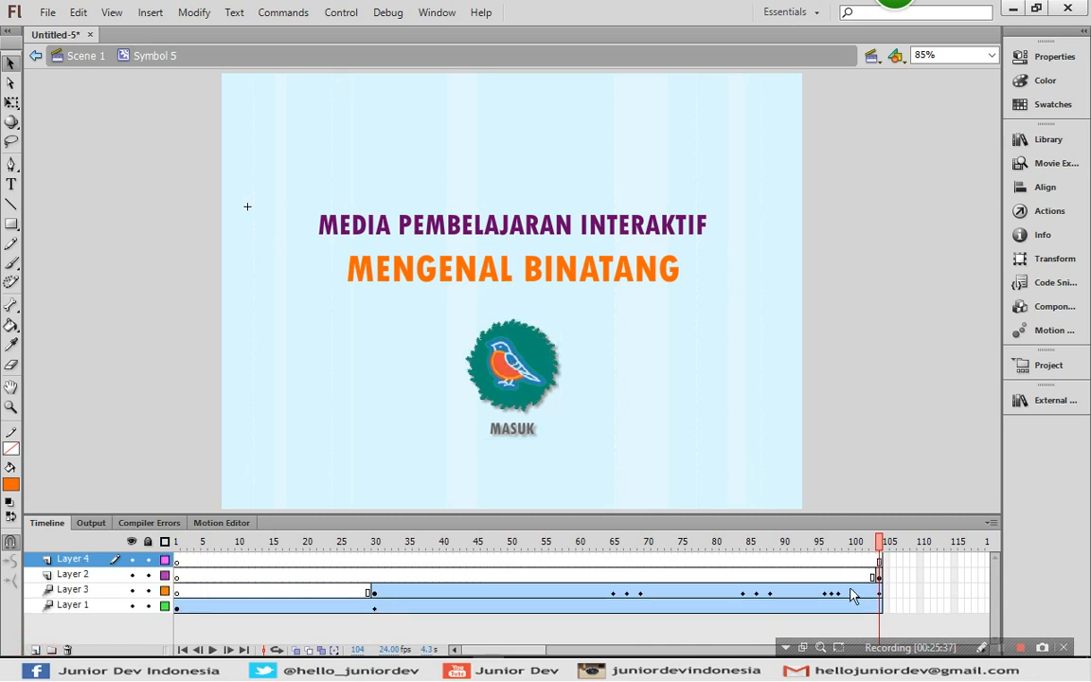
{"action": "left_click", "coordinate": [880, 559]}
{"action": "right_click", "coordinate": [880, 566]}
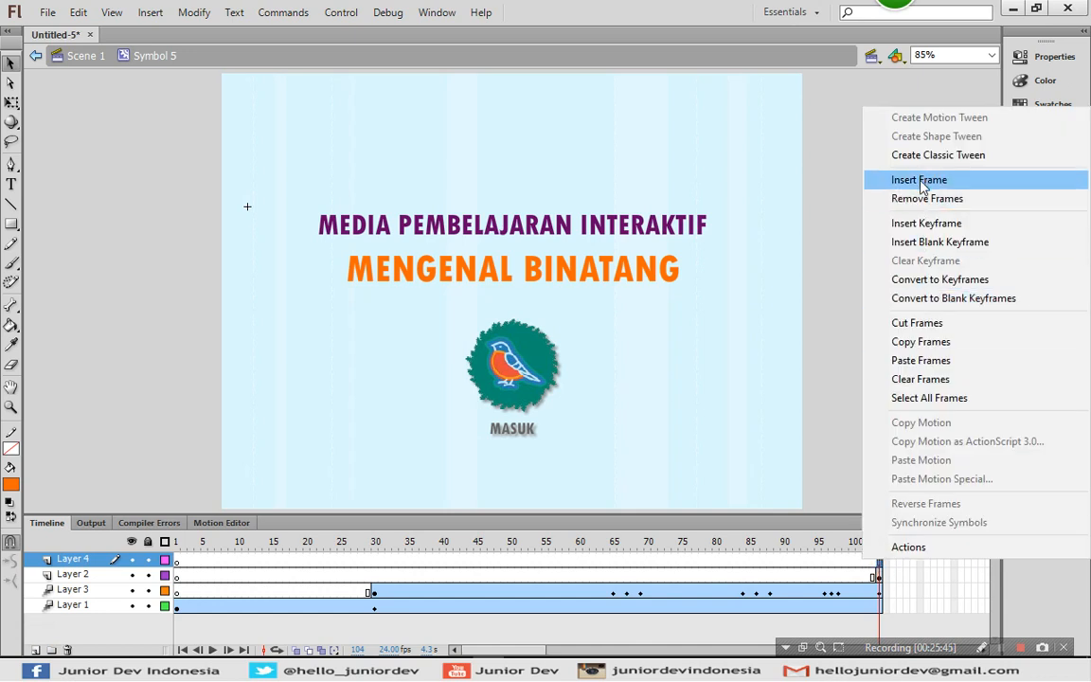
{"action": "left_click", "coordinate": [886, 224]}
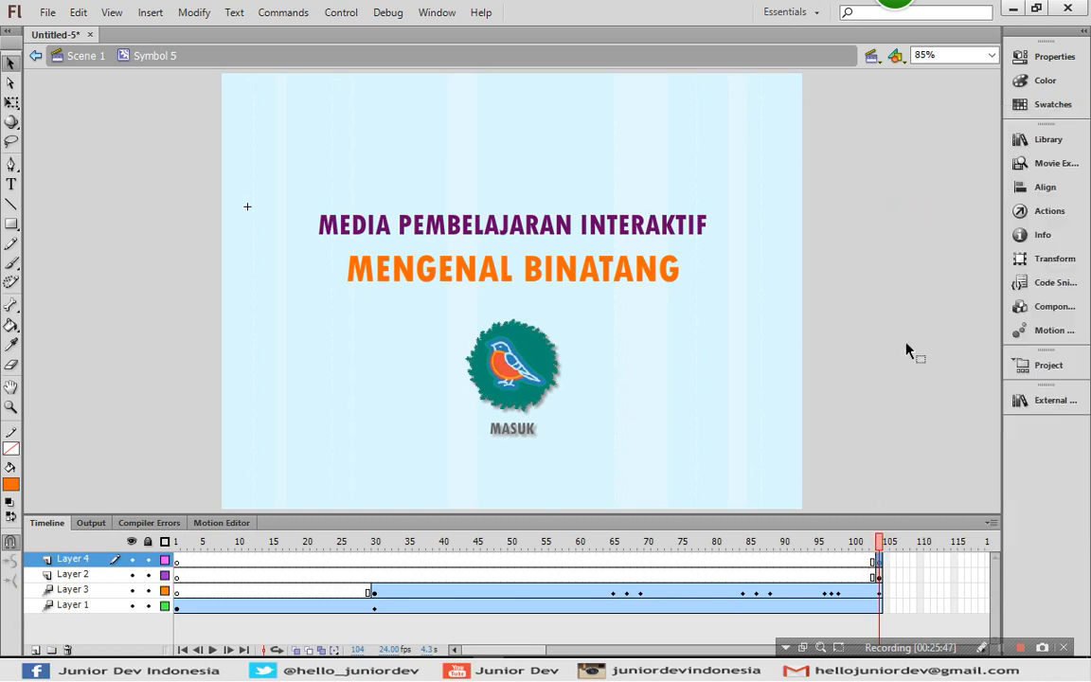
{"action": "left_click", "coordinate": [1037, 216]}
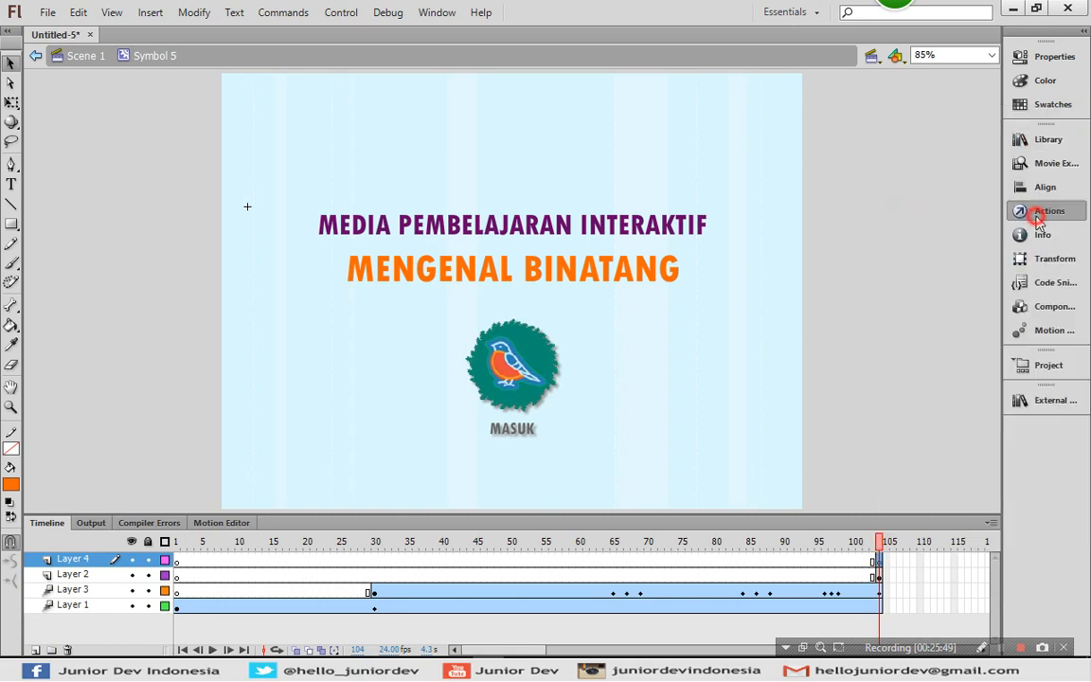
{"action": "left_click", "coordinate": [742, 234]}
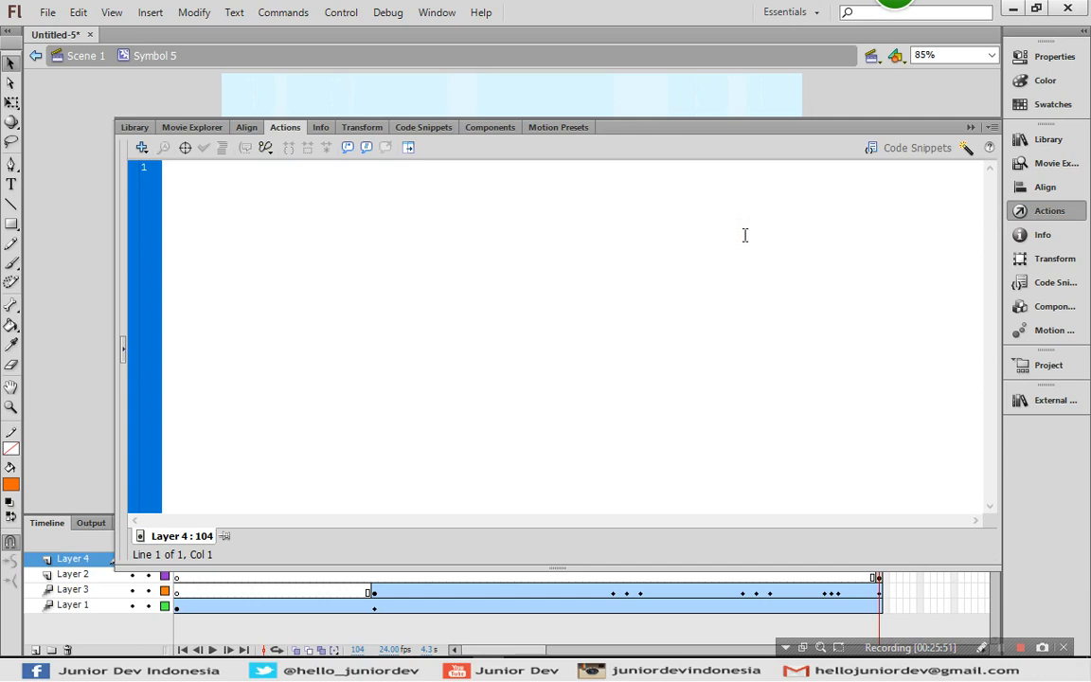
{"action": "type", "text": "stop"}
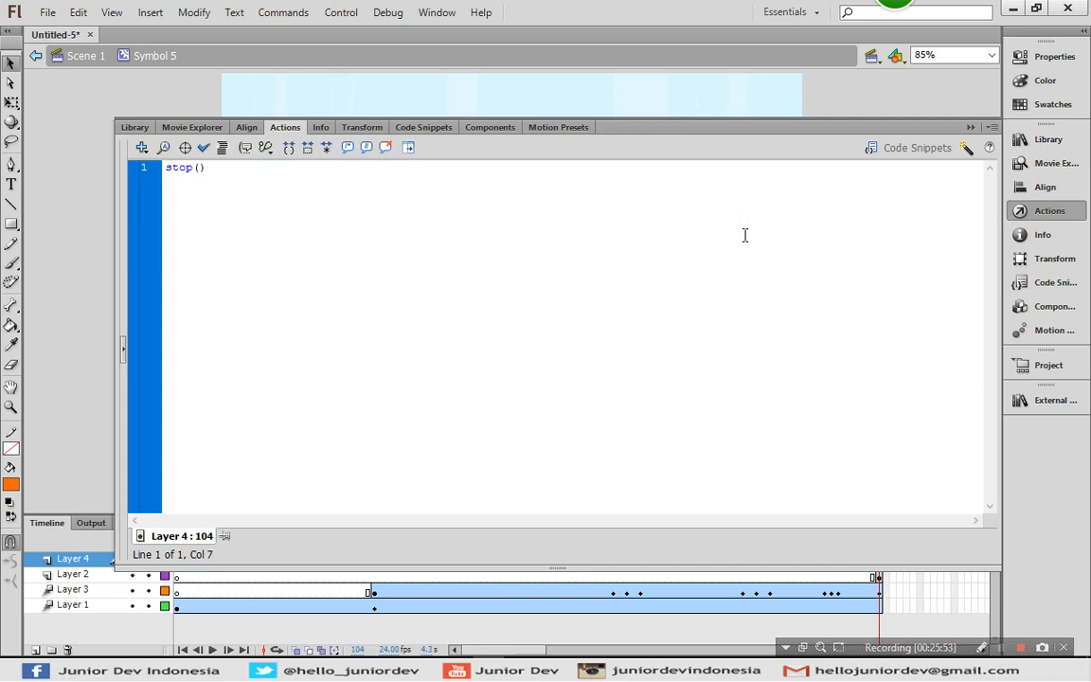
{"action": "type", "text": "();"}
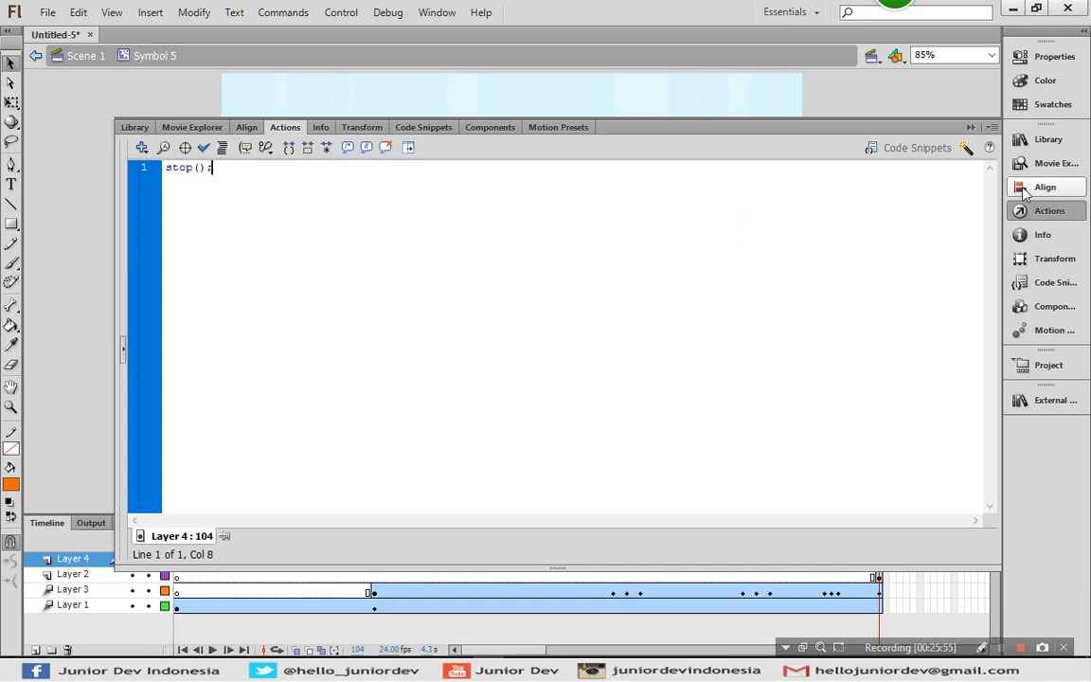
{"action": "left_click", "coordinate": [1035, 210]}
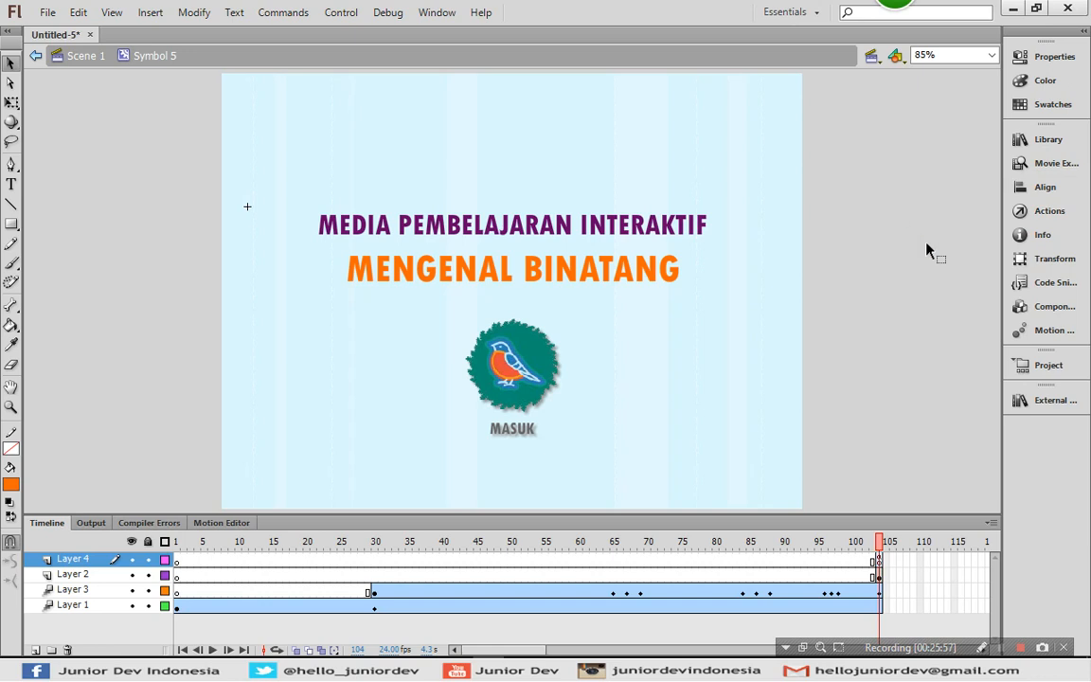
Step: Return to Scene 1, test the movie to check the opening animation, and close the preview
{"action": "left_click", "coordinate": [76, 56]}
{"action": "left_click", "coordinate": [137, 288]}
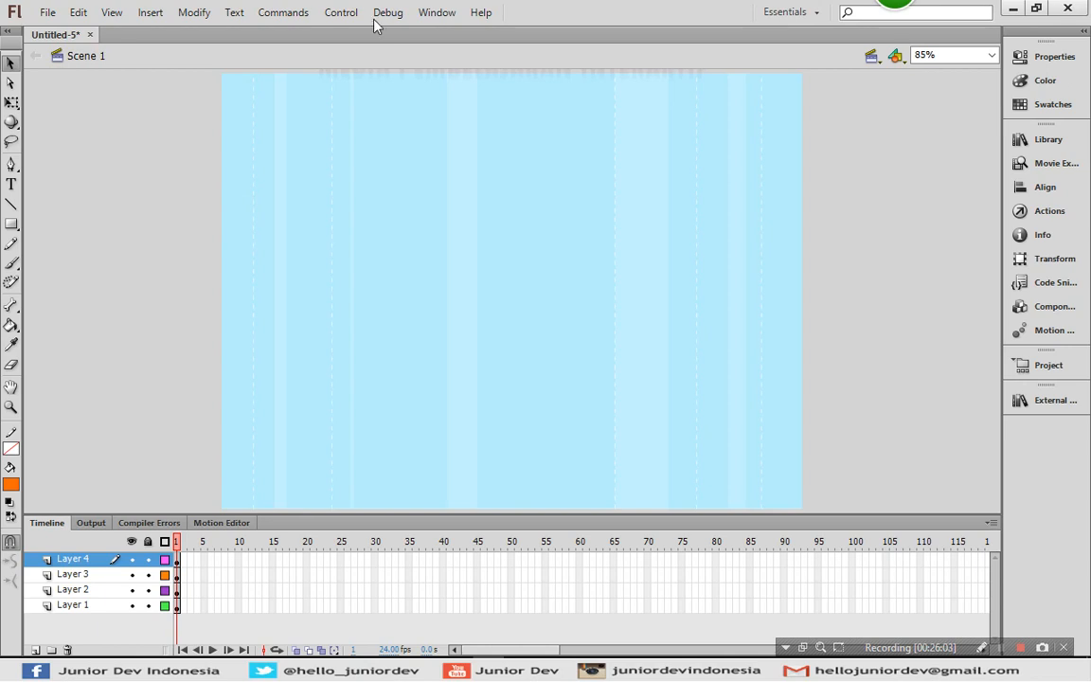
{"action": "left_click", "coordinate": [339, 12]}
{"action": "mouse_move", "coordinate": [424, 140]}
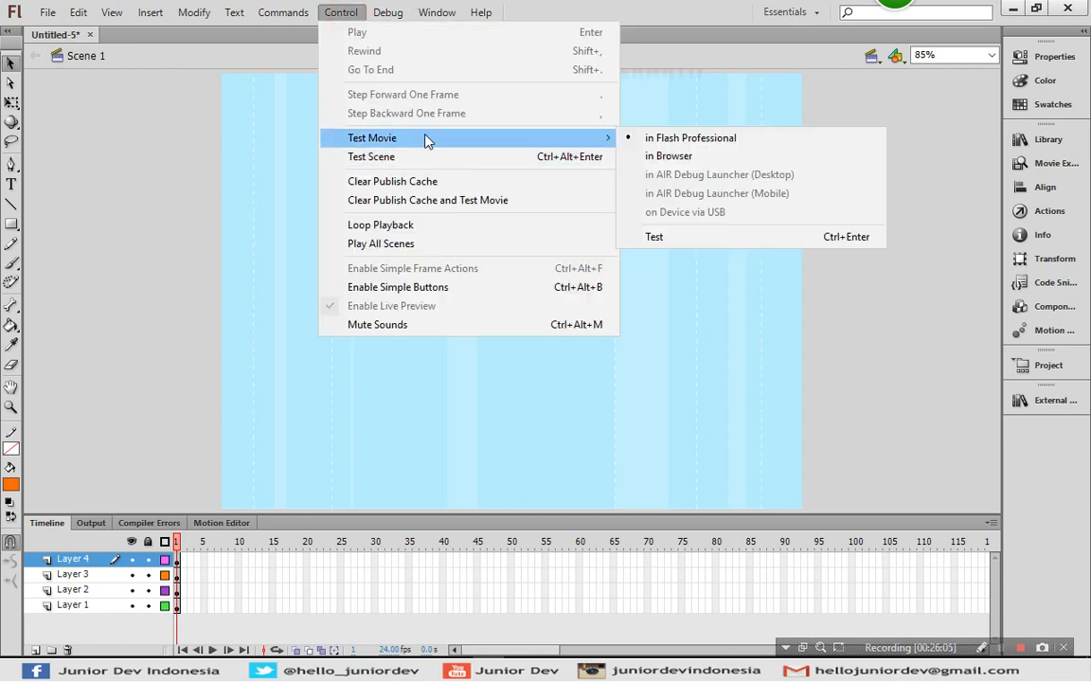
{"action": "left_click", "coordinate": [667, 236]}
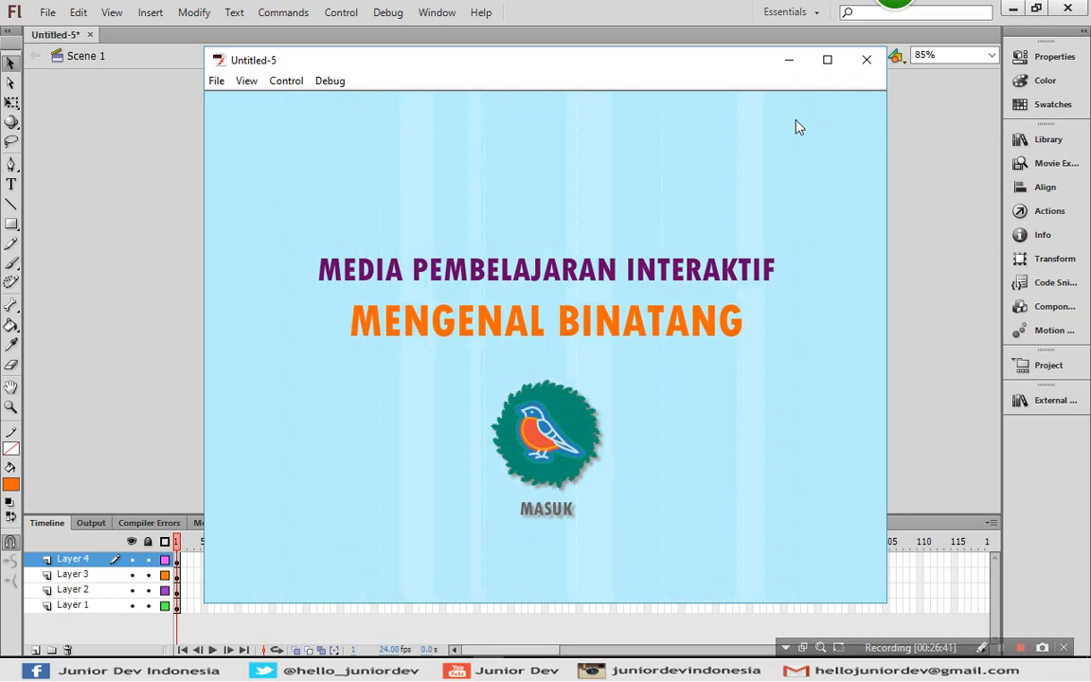
{"action": "left_click", "coordinate": [866, 60]}
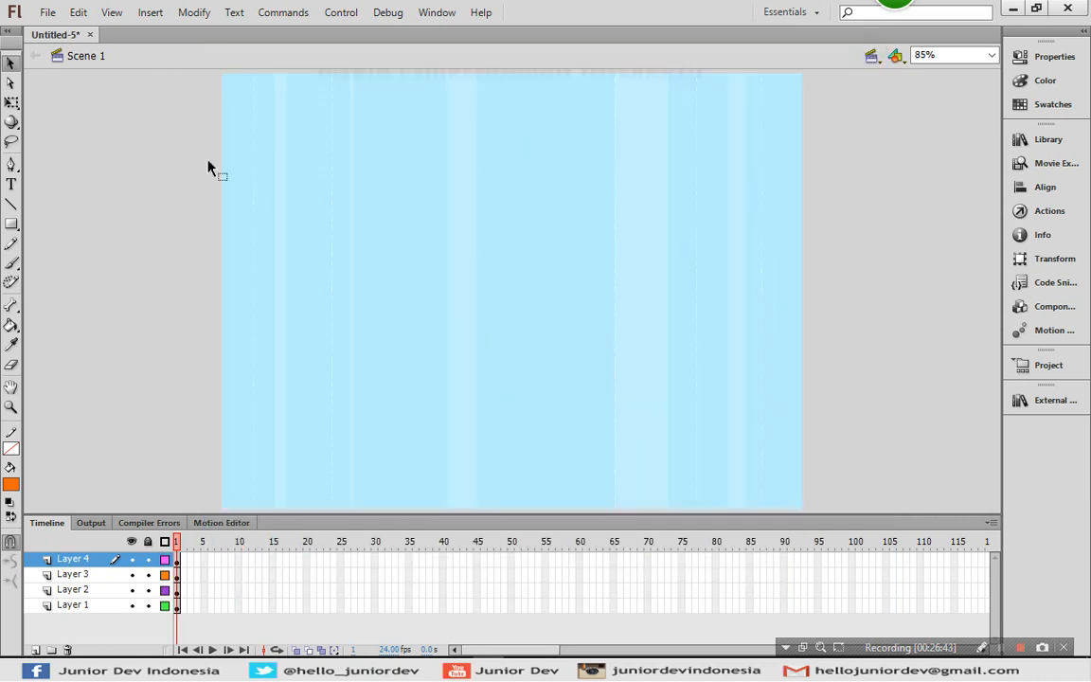
Step: Save the file as MediaAS3 in the Media3 folder as a Flash CS6 Document
{"action": "key", "text": "ctrl+s"}
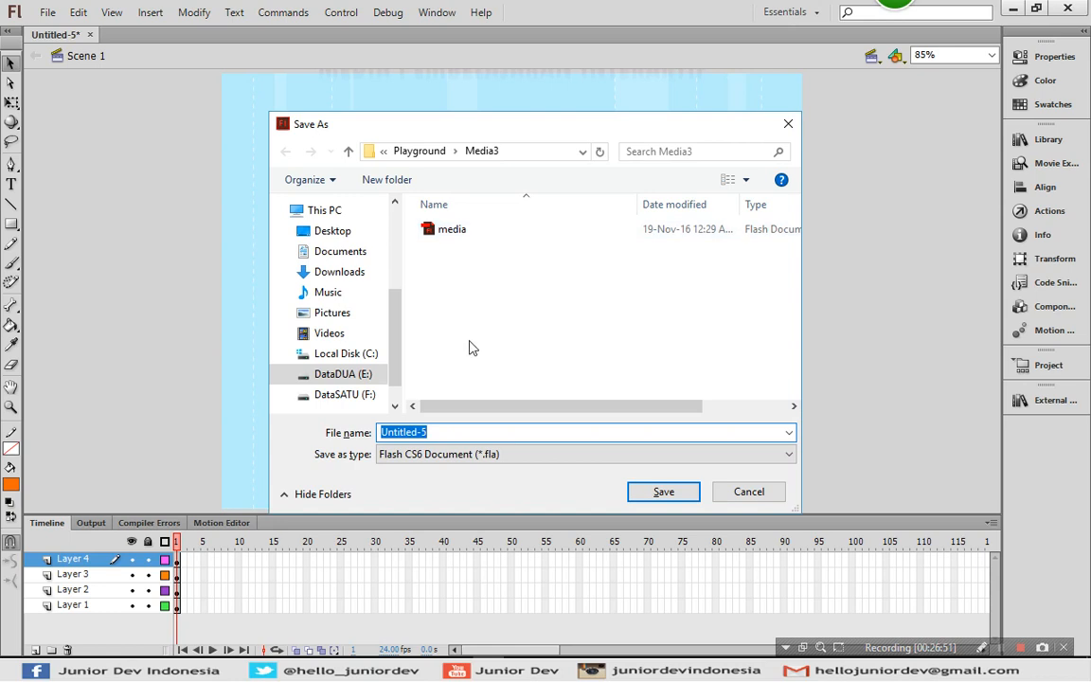
{"action": "type", "text": "MediaAS3"}
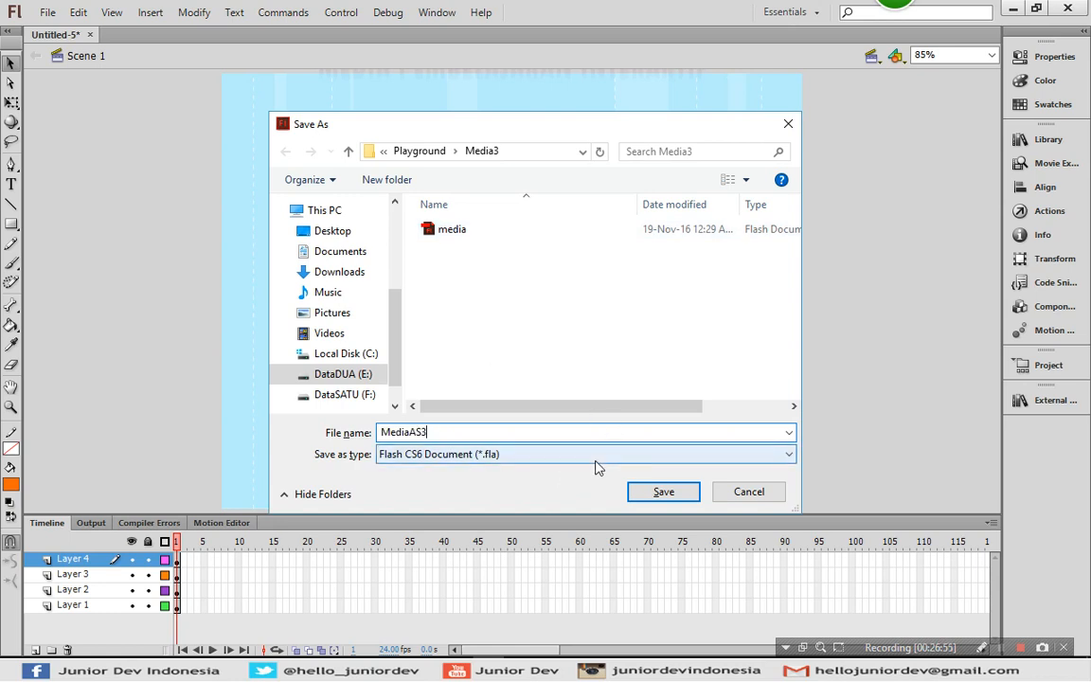
{"action": "left_click", "coordinate": [663, 493]}
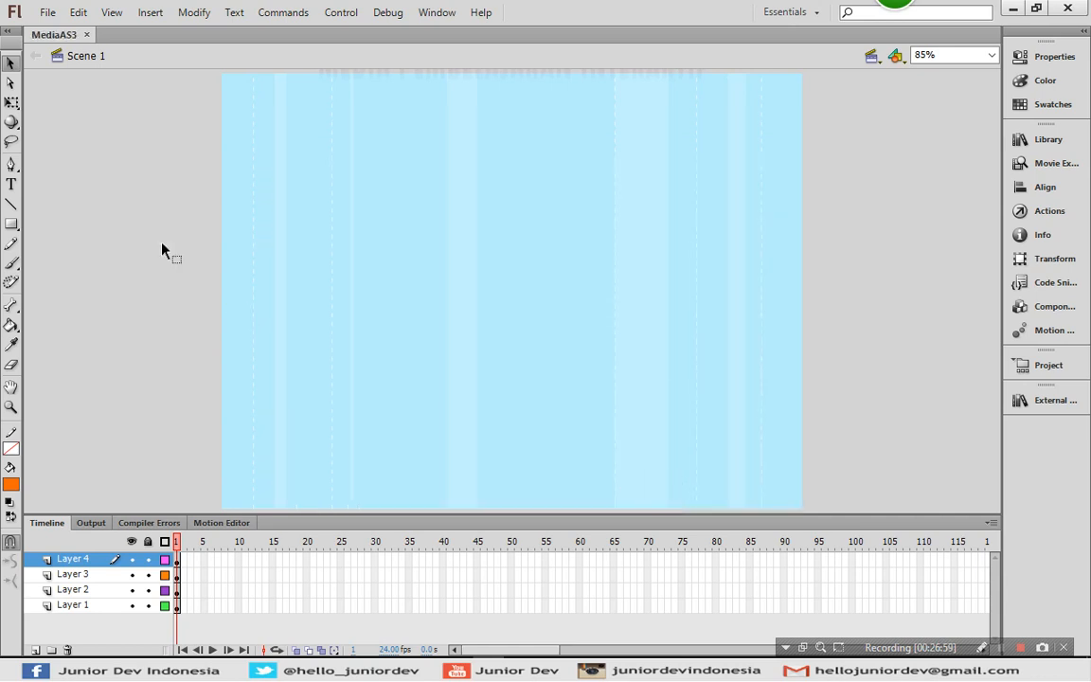